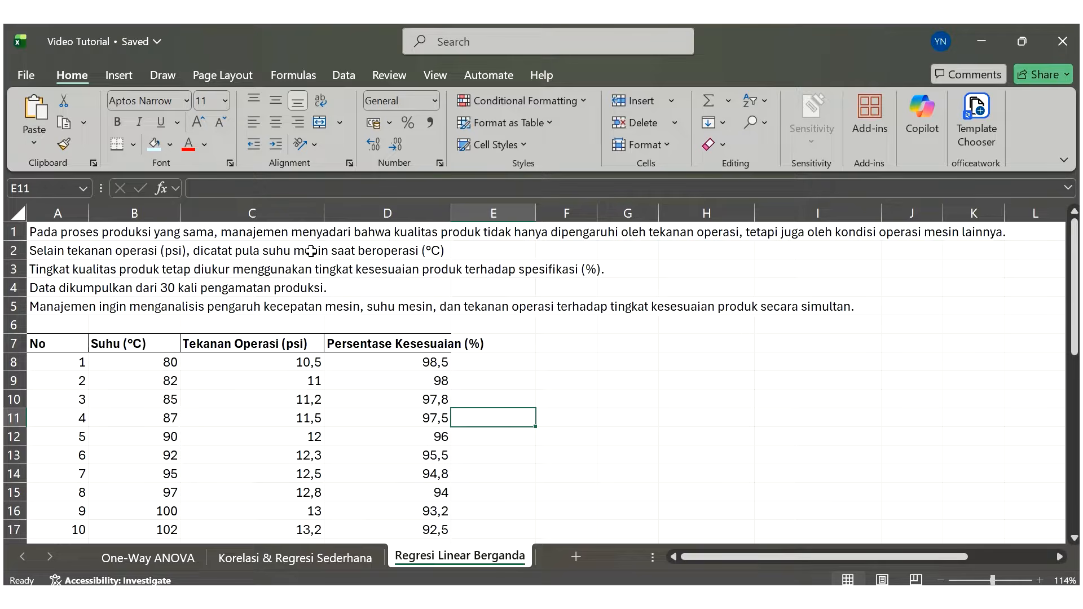
- Read the case description sentences in cells A1 to A3
left_click(75, 233)
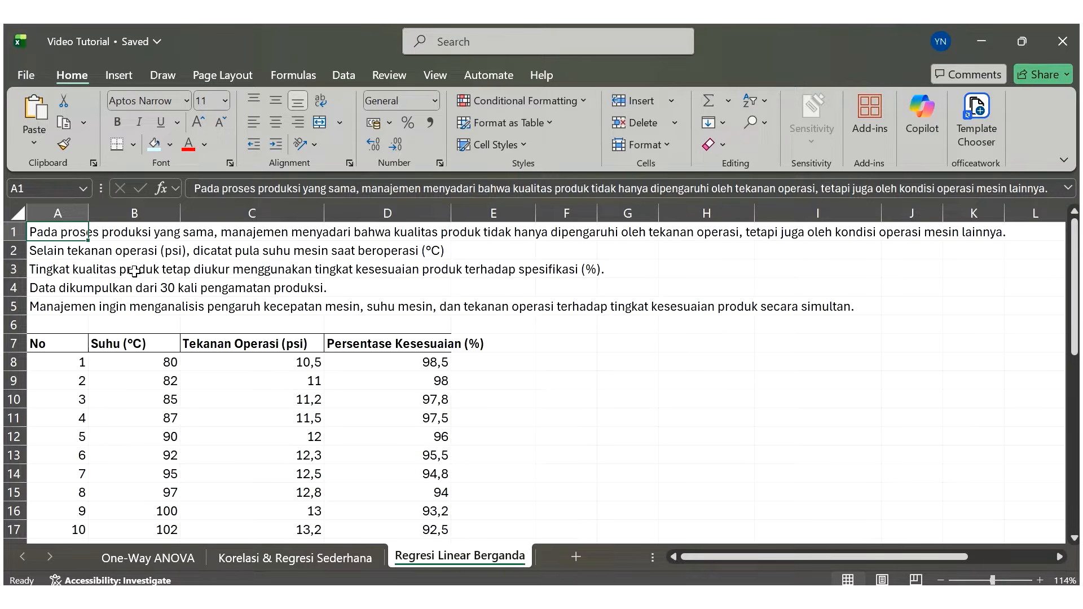
left_click(58, 251)
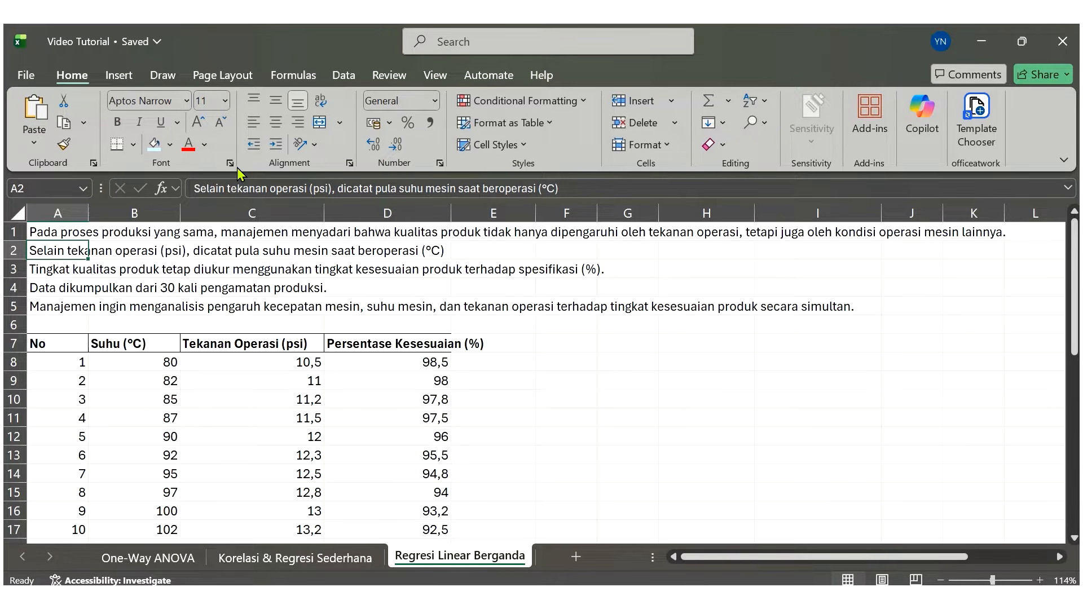
left_click(62, 269)
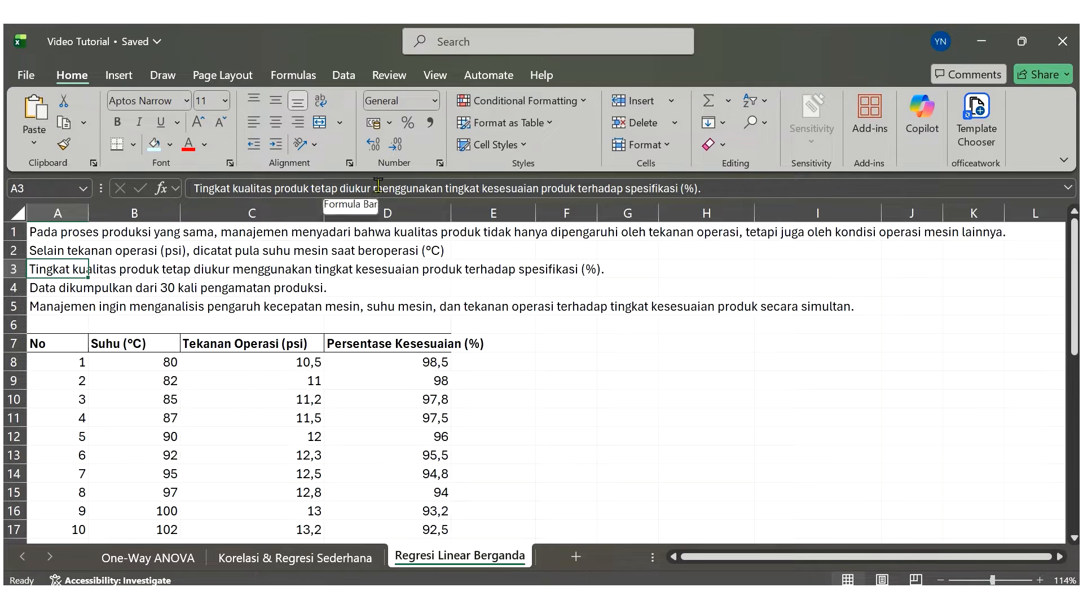
- Remove "kecepatan mesin," from the analysis objective sentence in cell A5
left_click(67, 306)
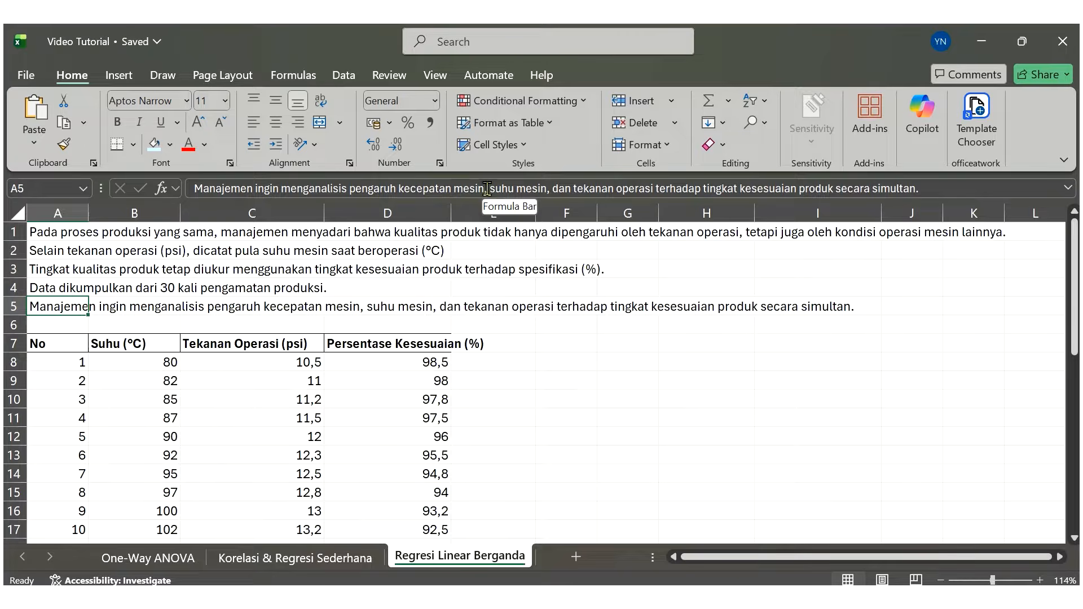
left_click_drag(486, 188, 400, 193)
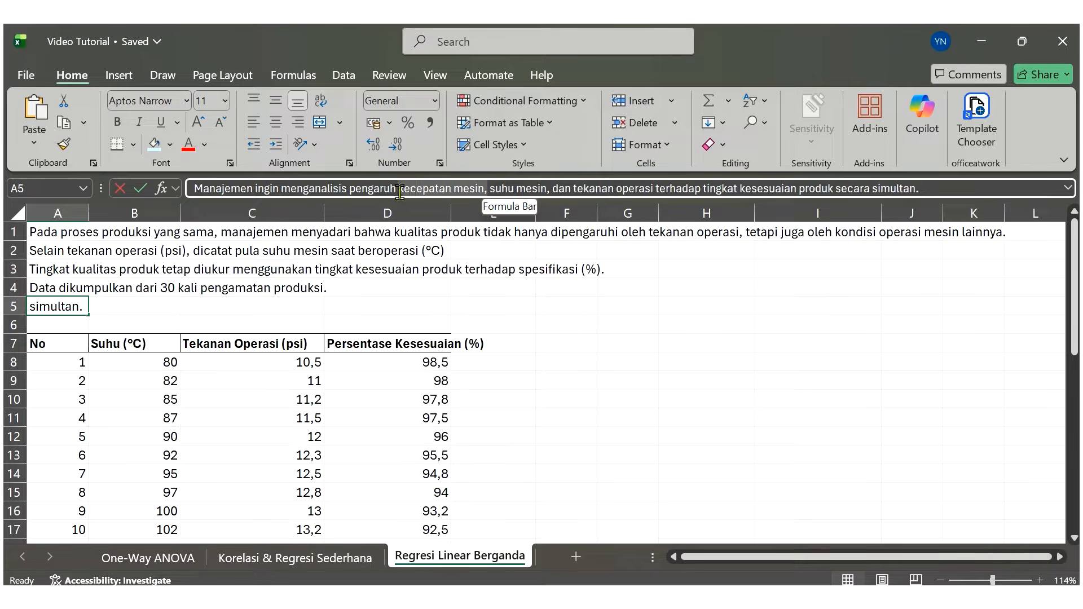
key("BackSpace")
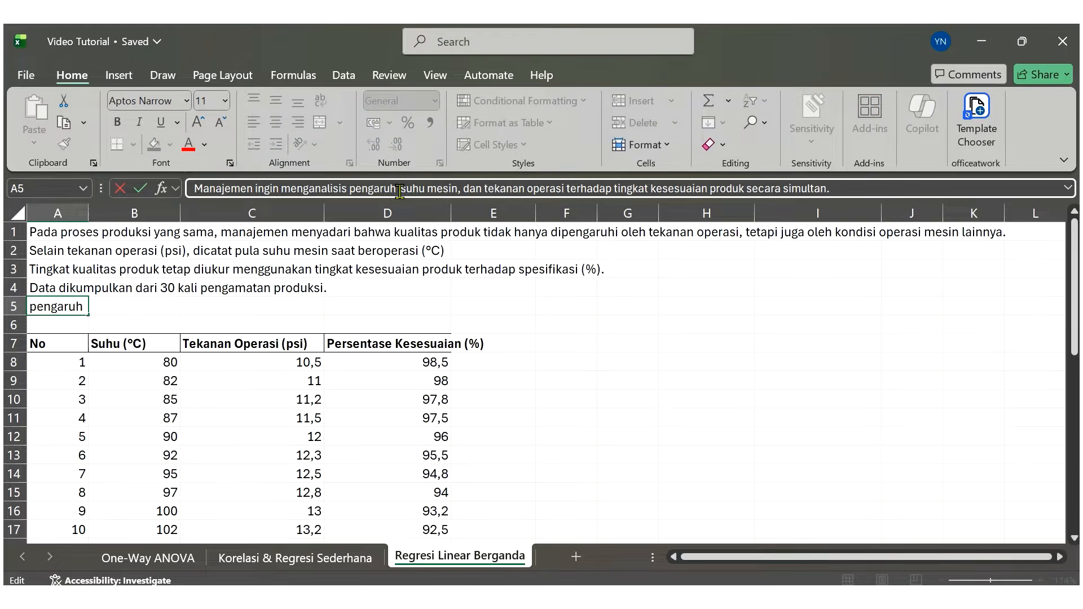
key("Return")
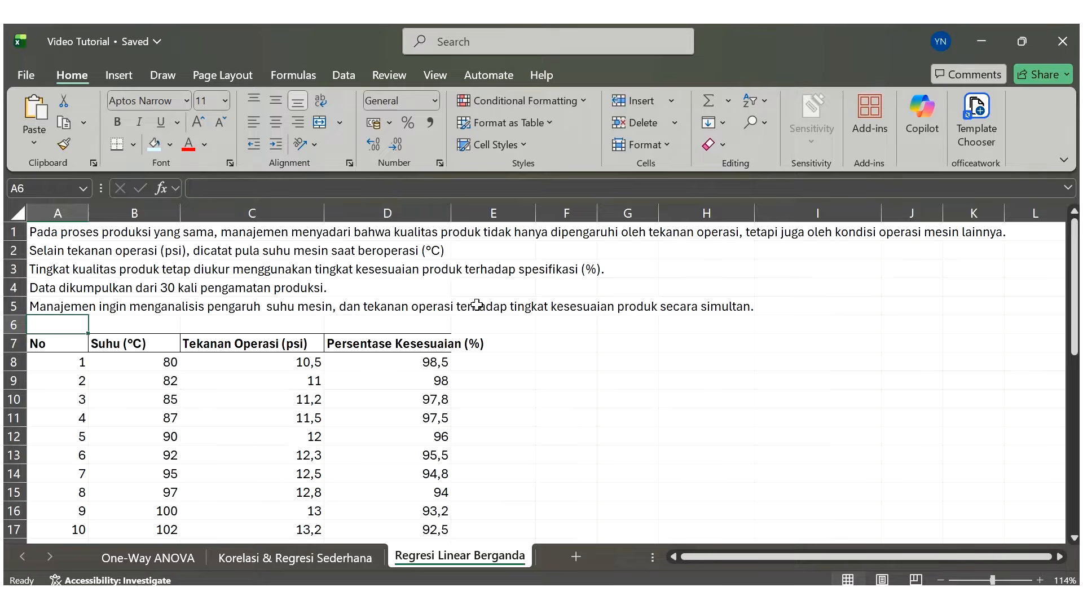
- Examine the production data table down to its last observation, including its Suhu, Tekanan Operasi and Persentase Kesesuaian columns
scroll(369, 319, "down", 1)
scroll(368, 319, "down", 2)
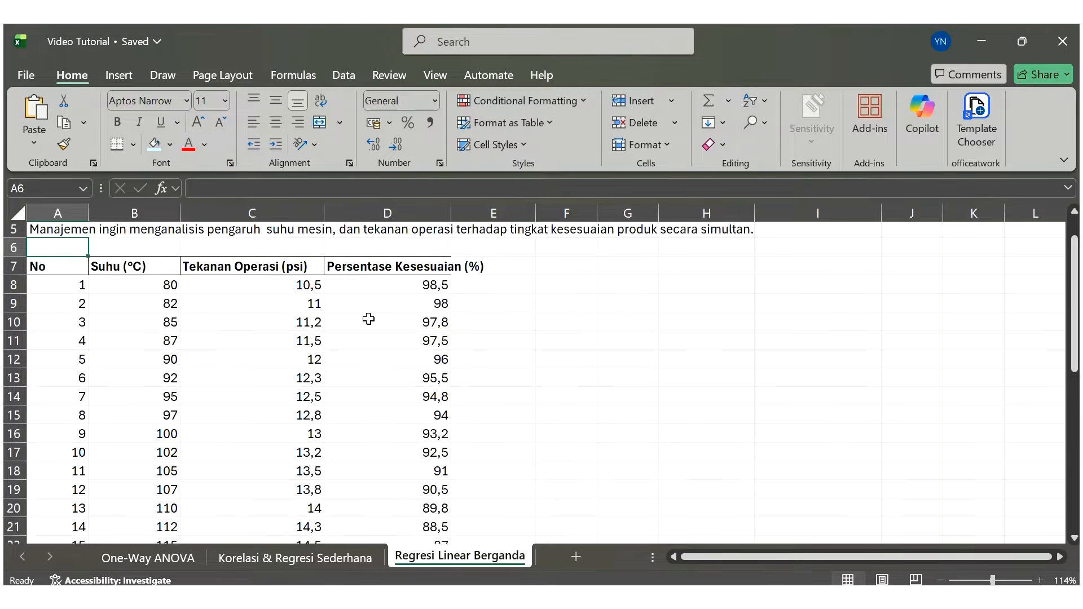
scroll(363, 320, "up", 2)
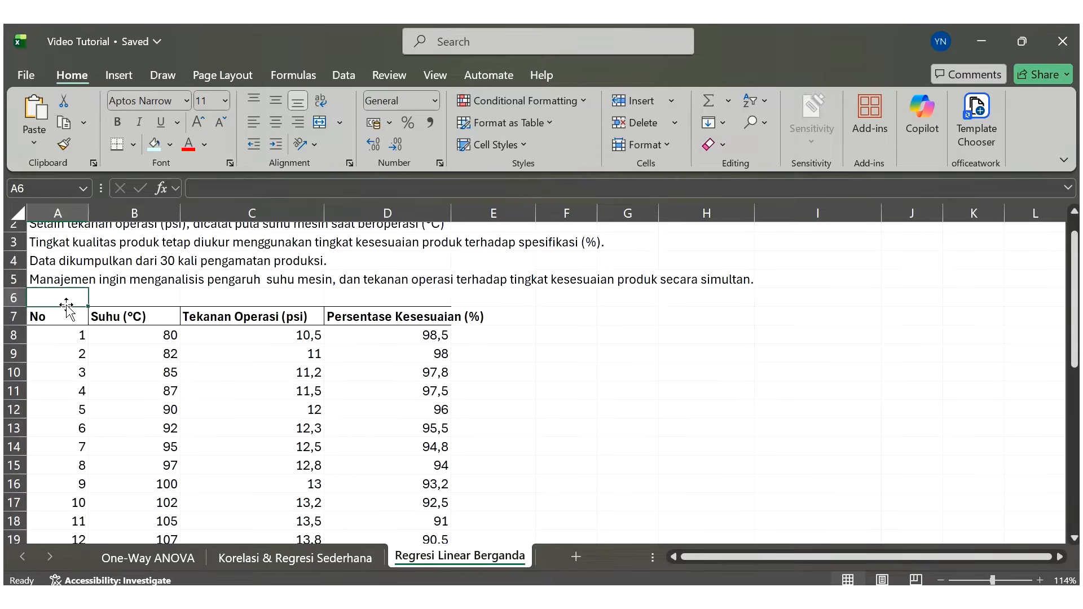
left_click(65, 311)
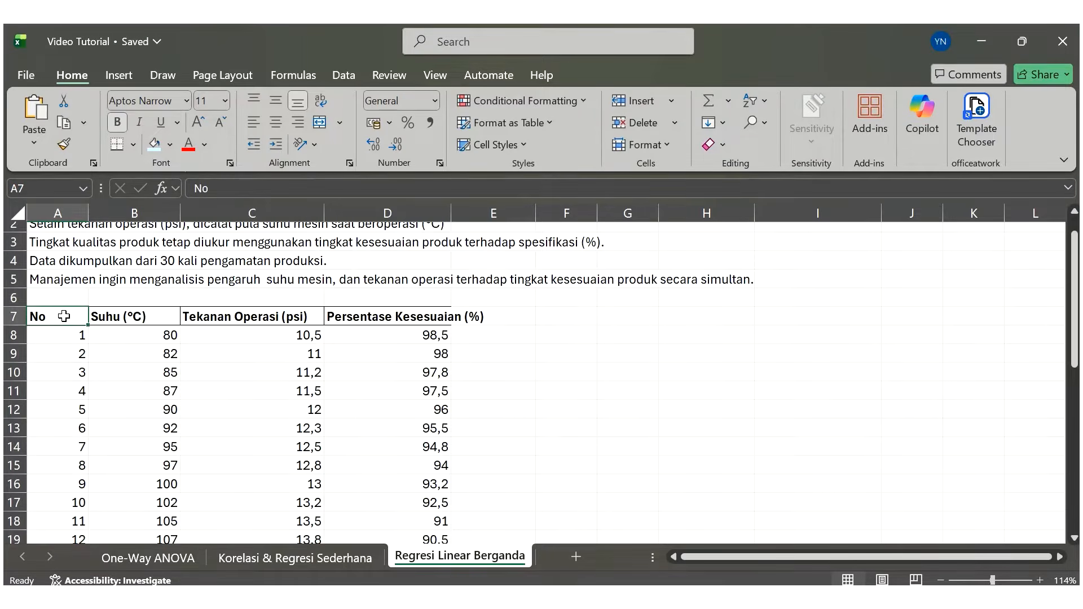
scroll(64, 313, "down", 5)
scroll(64, 315, "down", 2)
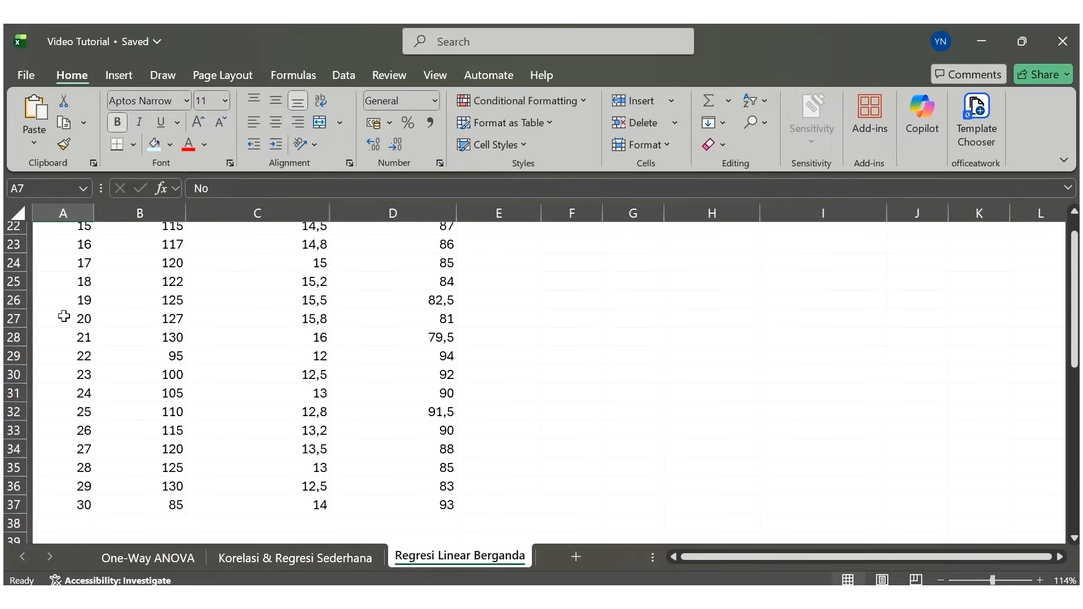
scroll(64, 316, "up", 5)
scroll(64, 316, "right", 1)
scroll(110, 257, "up", 1)
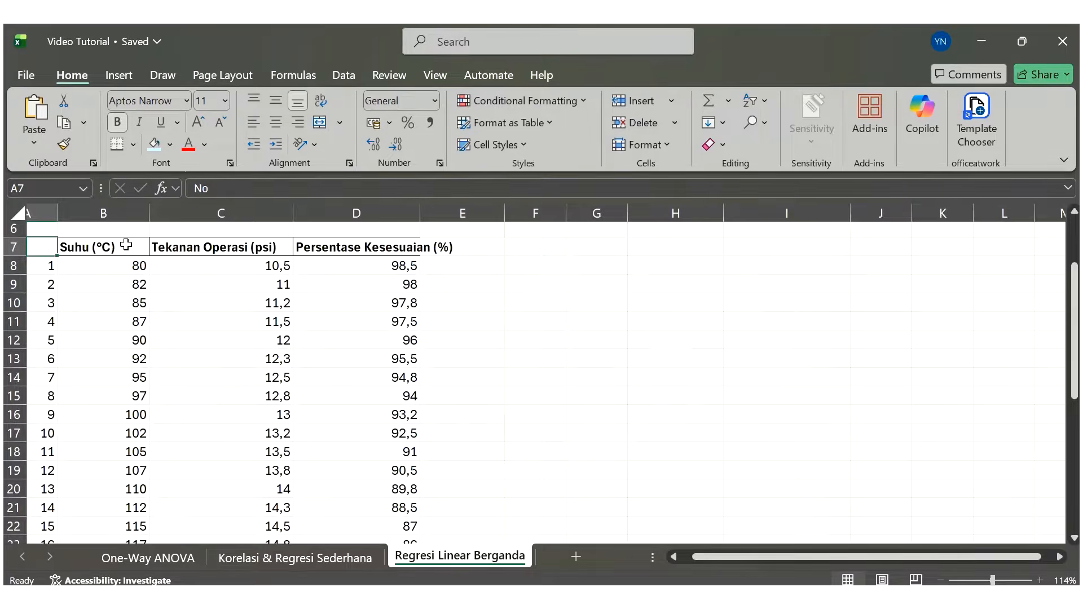
scroll(128, 247, "left", 1)
left_click(134, 248)
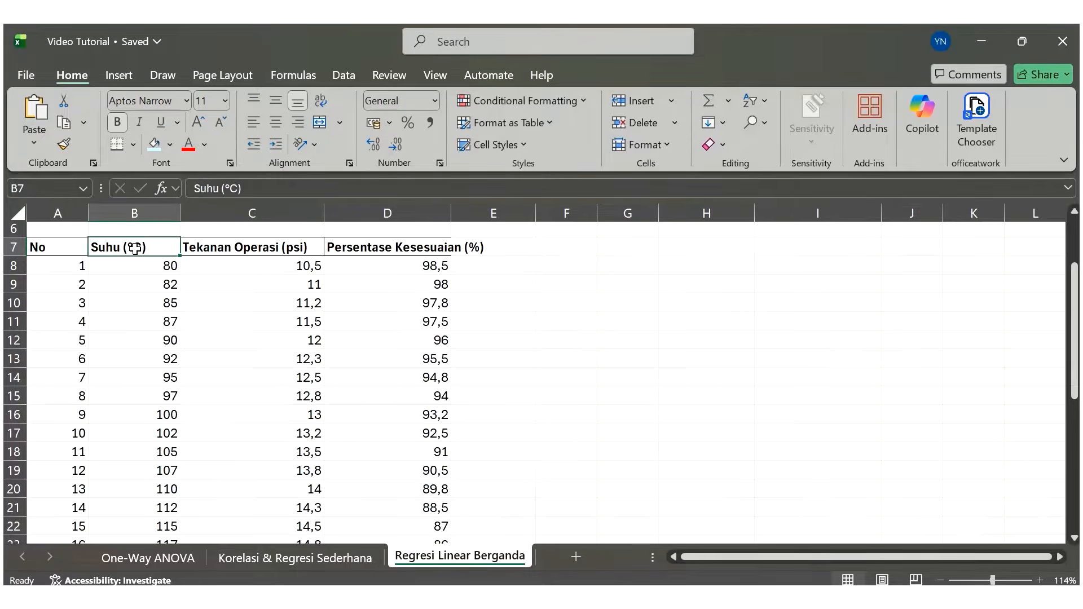
left_click(271, 245)
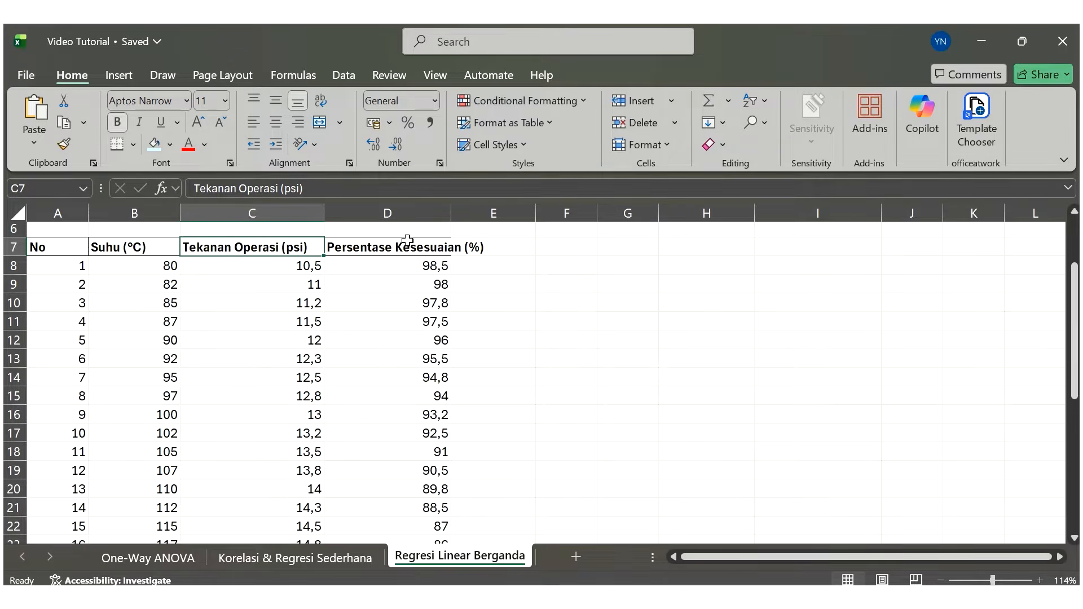
scroll(406, 297, "up", 1)
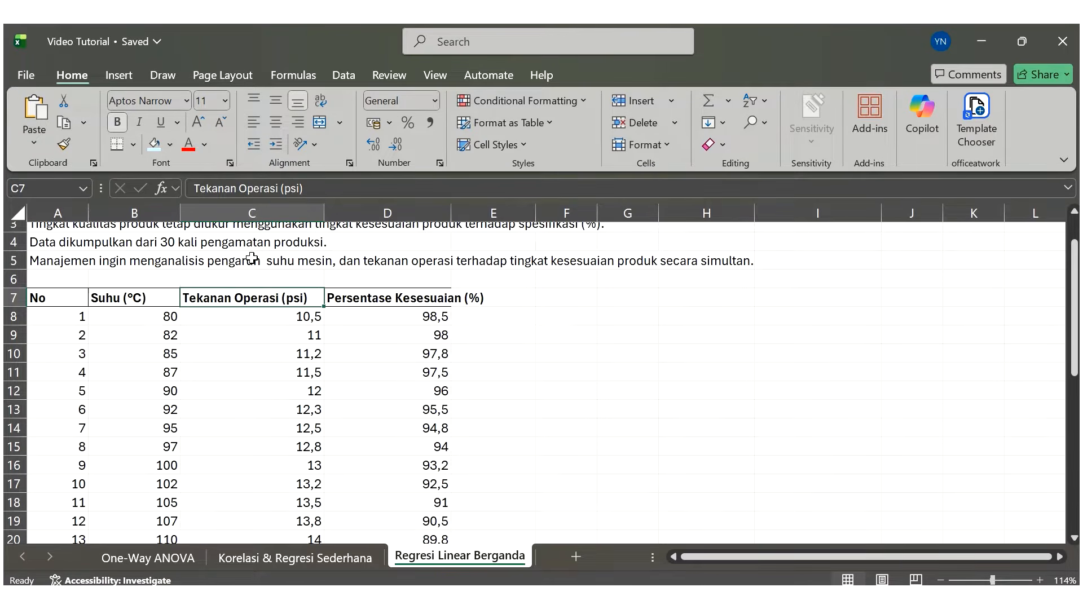
left_click(154, 312)
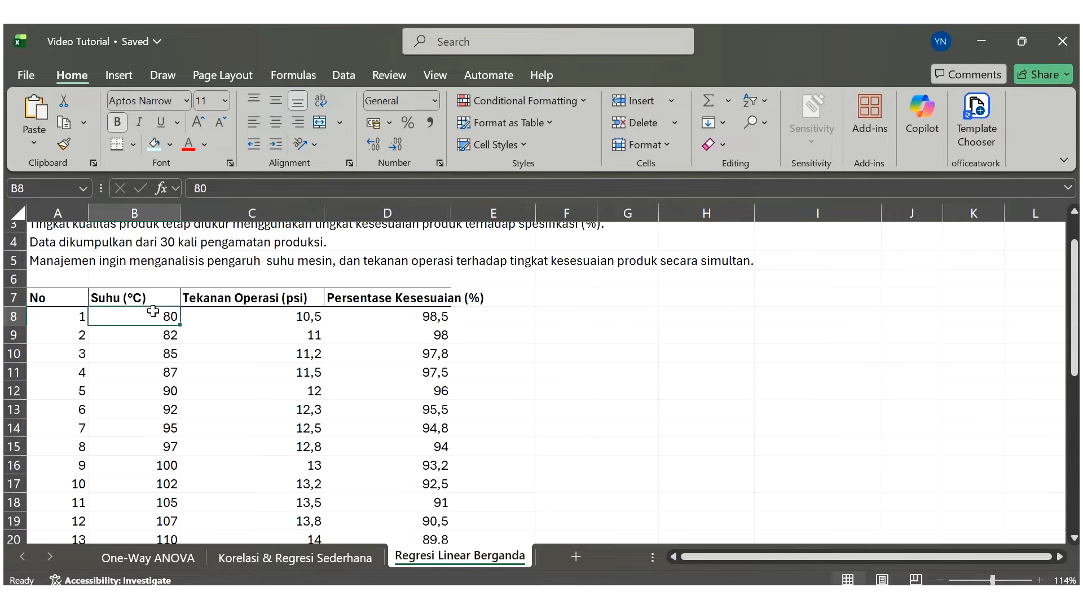
left_click(264, 297)
left_click(417, 295)
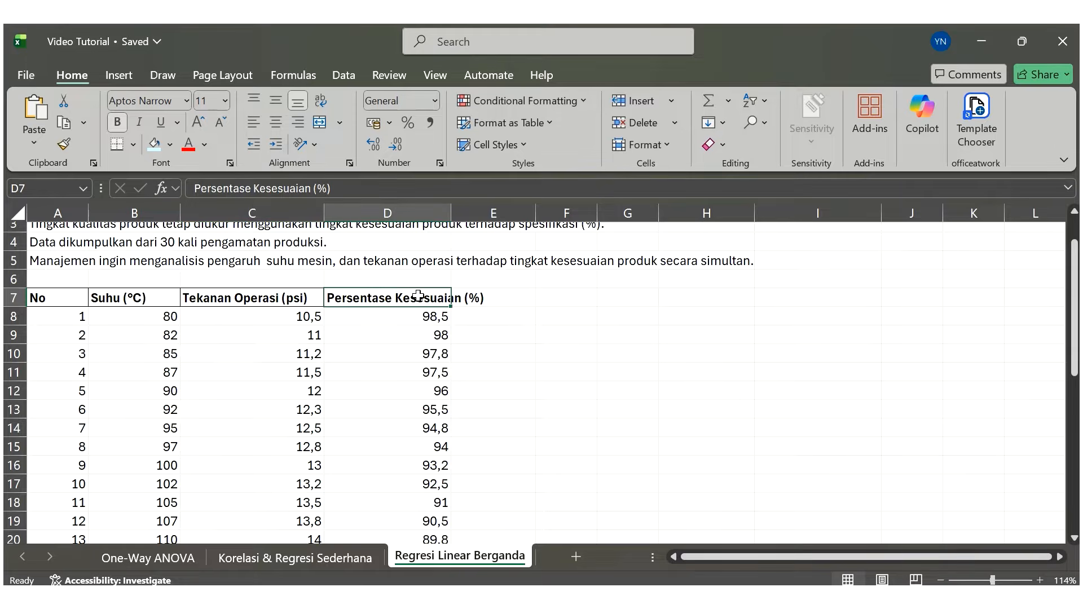
- Enter the labels "Variabel Dependen (Y)" in F7 and "Variabel Independen" in F8
left_click(572, 296)
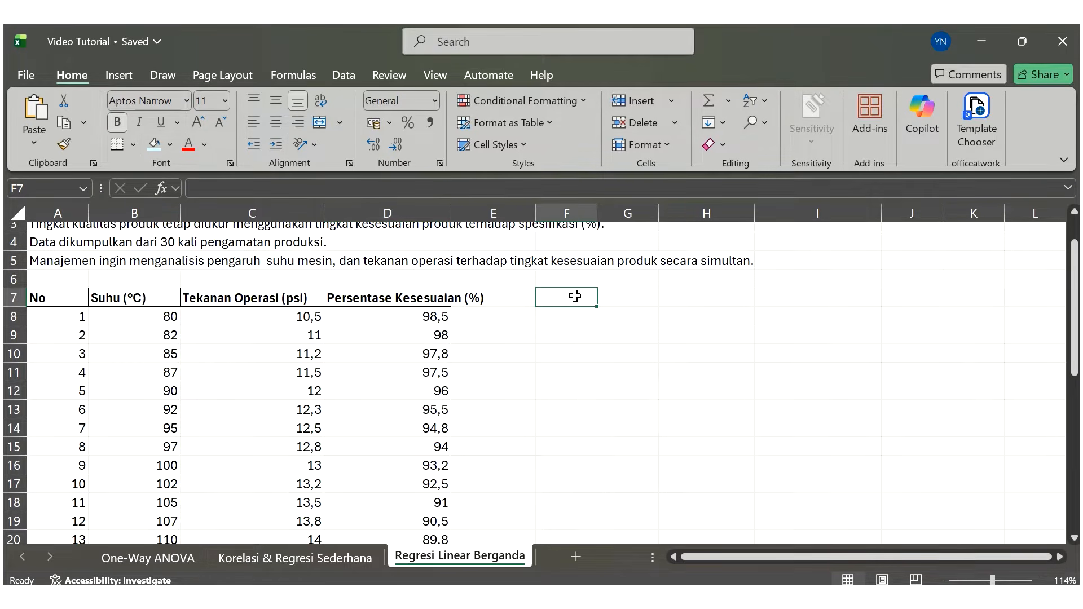
type("Va")
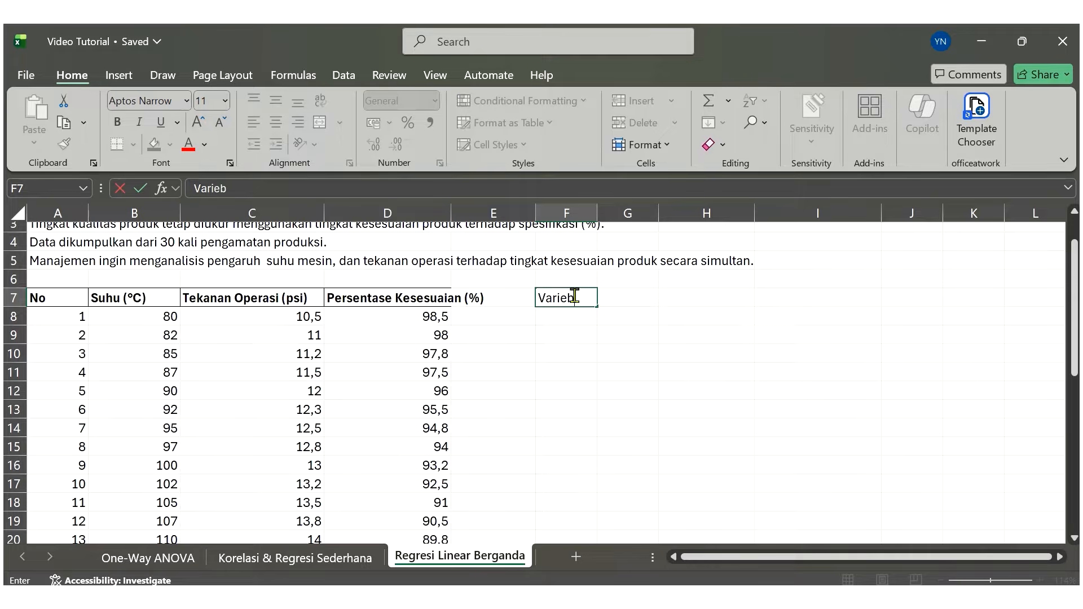
type("riabel Dependen")
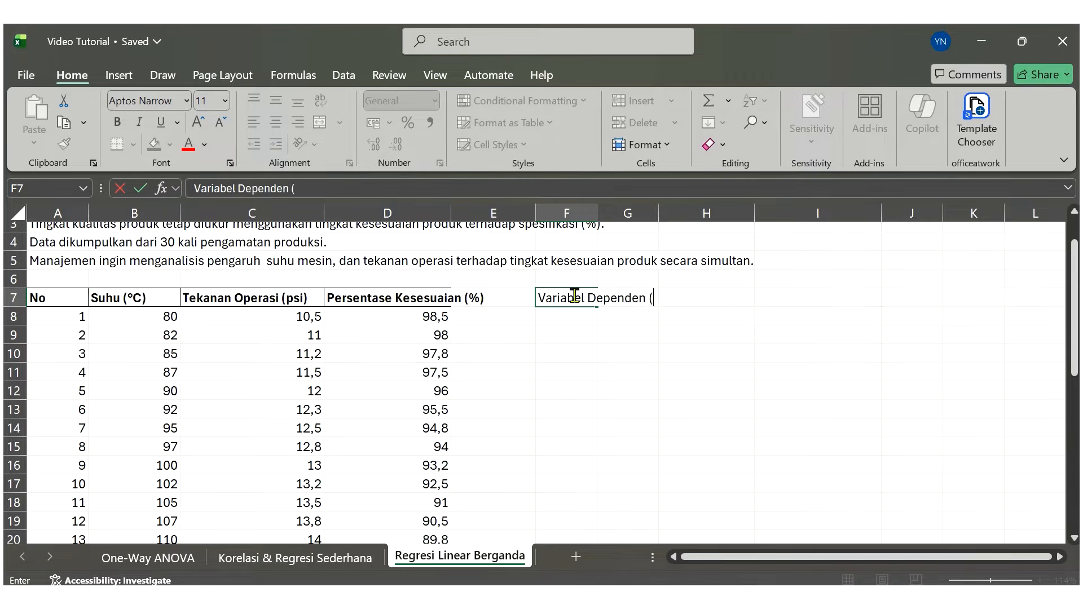
type(" (Y)")
key("Return")
type("Vari")
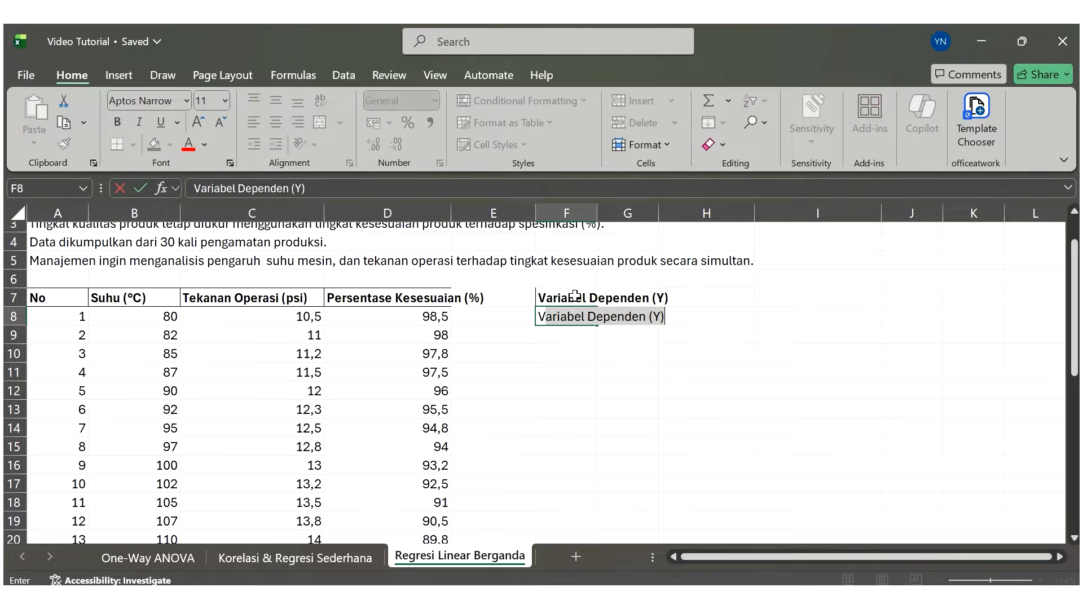
type("abel Ind")
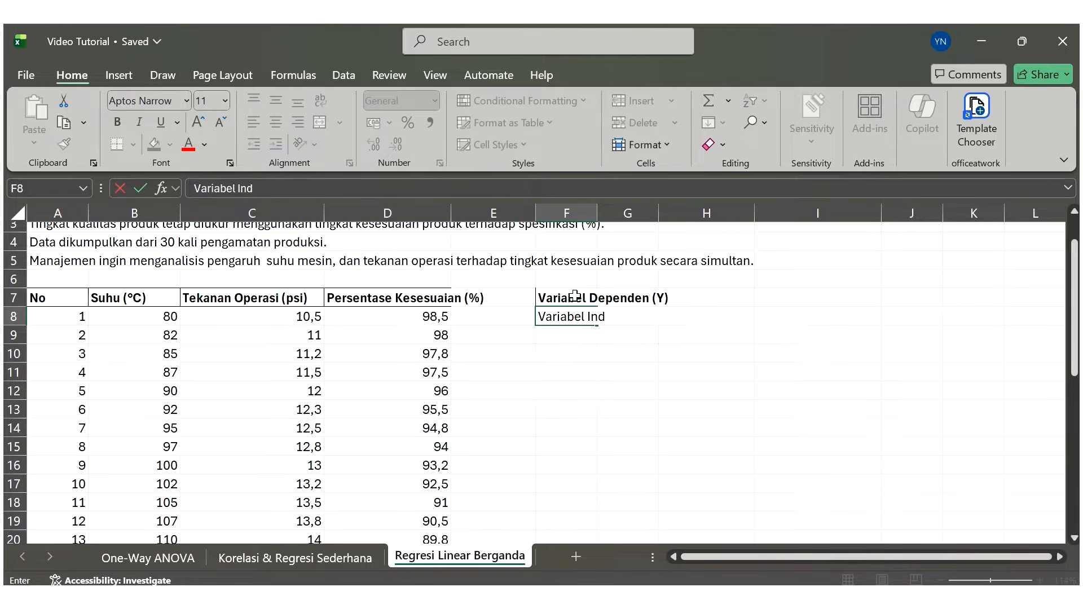
type("ependen")
key("Return")
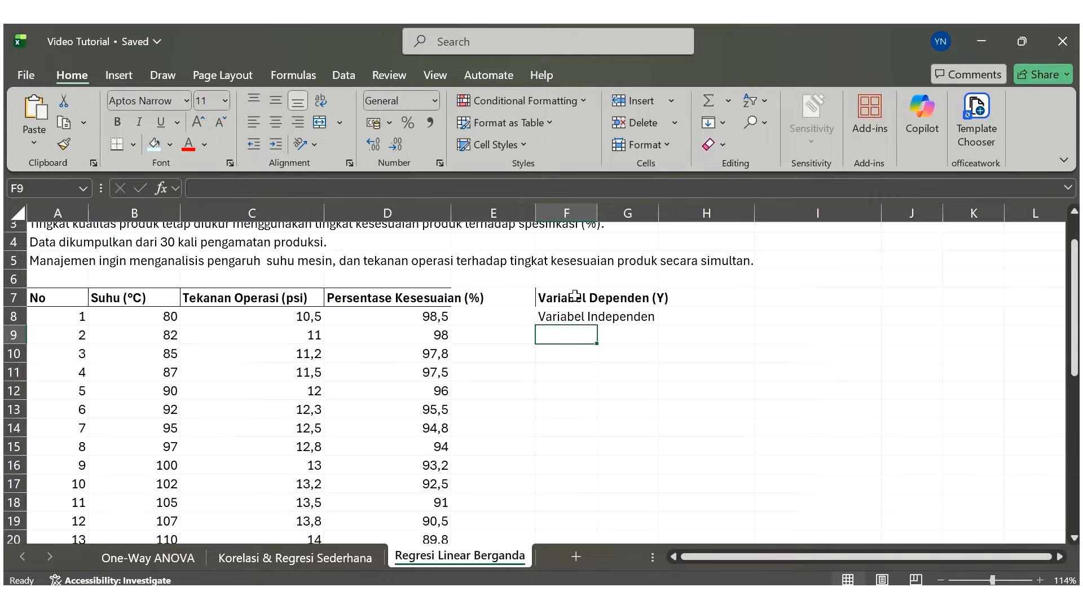
double_click(580, 294)
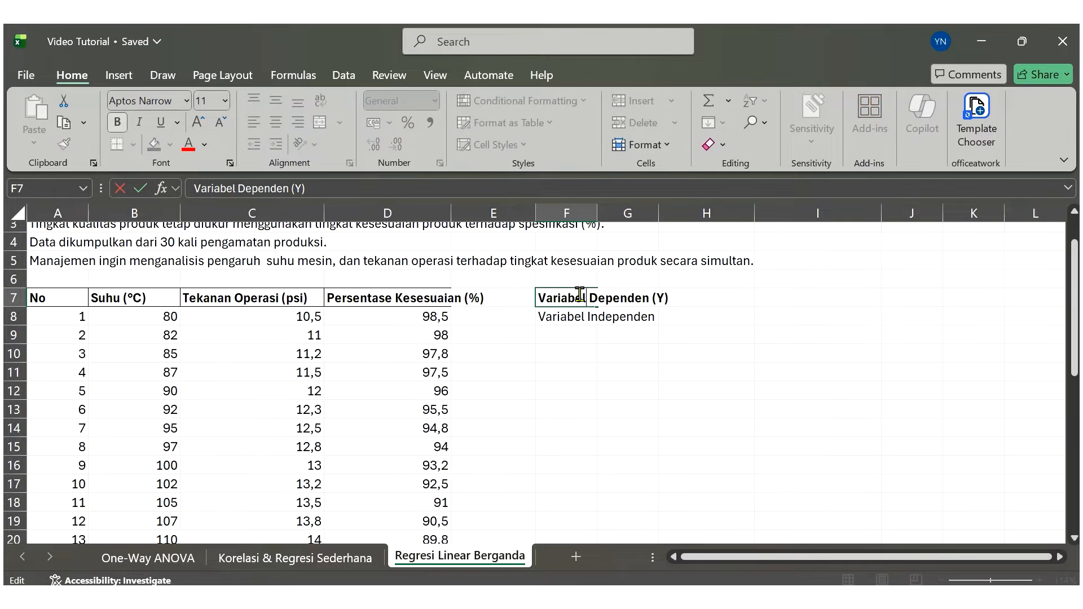
left_click(715, 358)
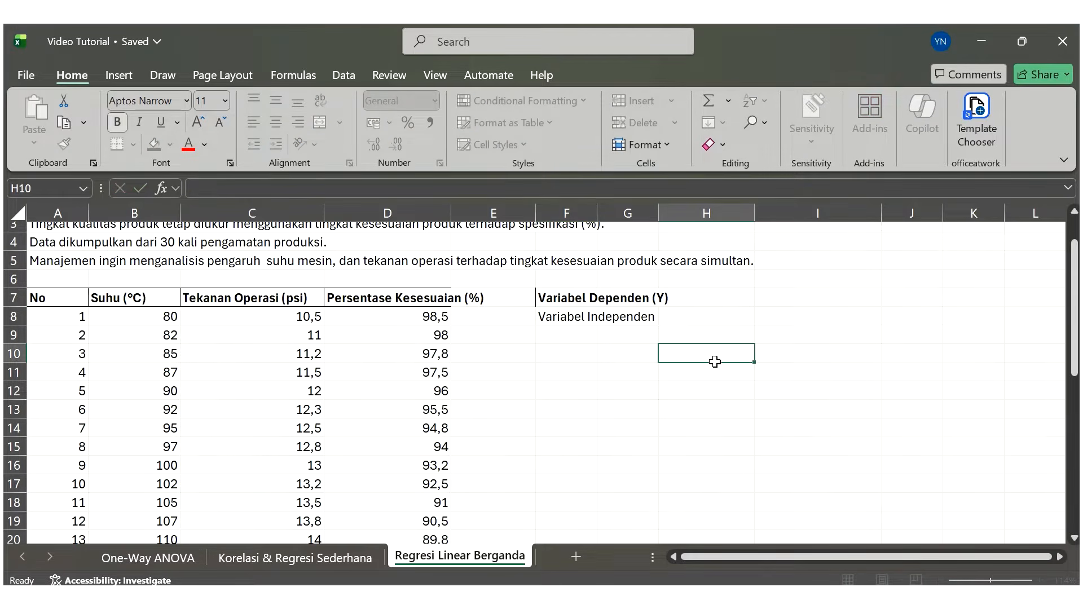
- Widen column G slightly so the F7 label fits, and enter "Tingkat kesesuaian produk" in H7 as the dependent variable
left_click(721, 295)
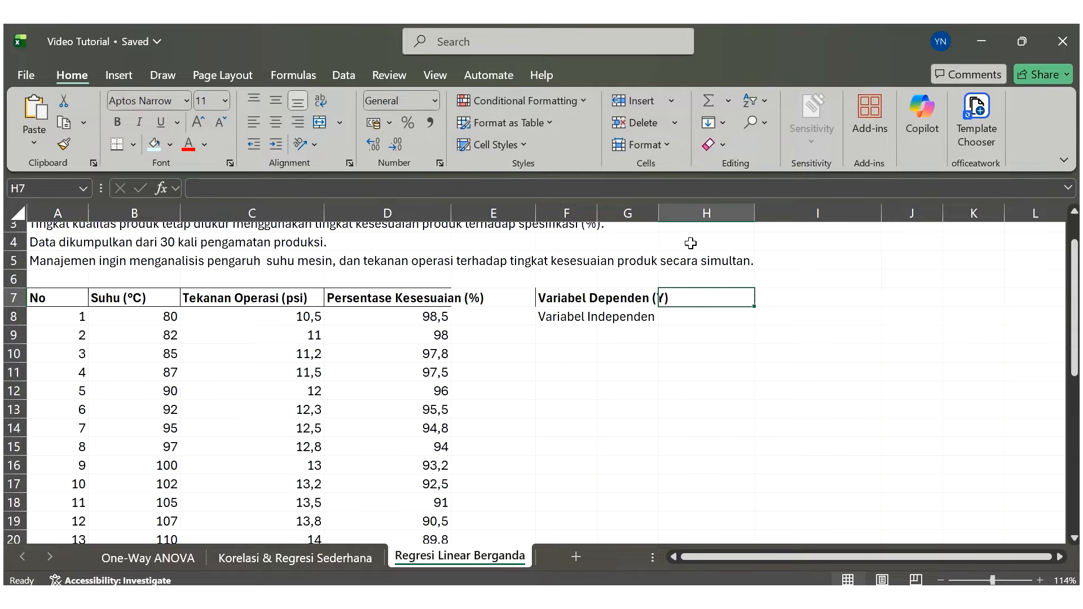
left_click_drag(659, 215, 681, 220)
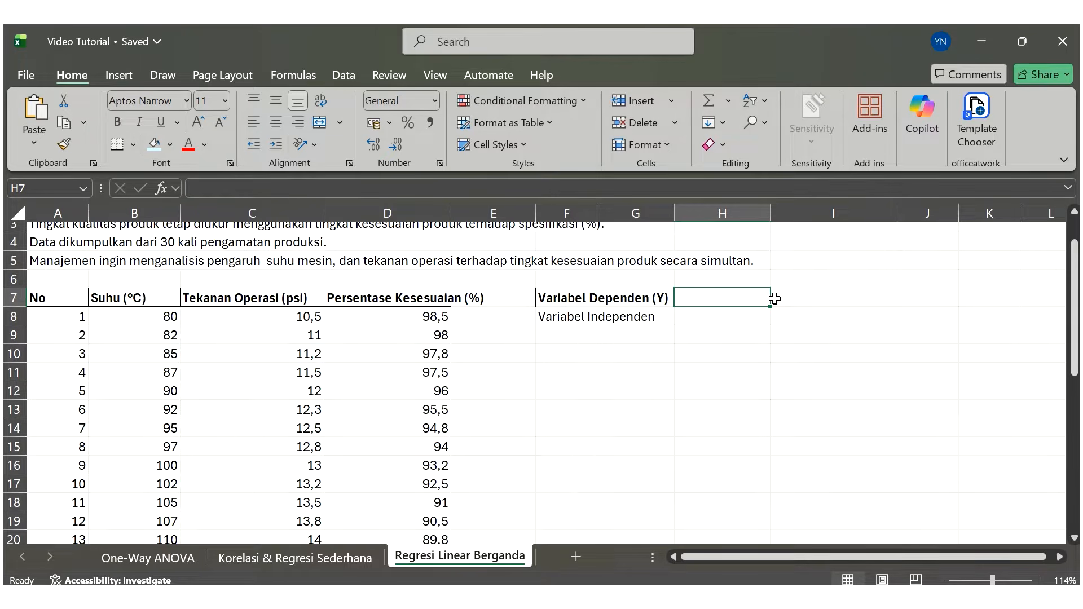
type("TIngka")
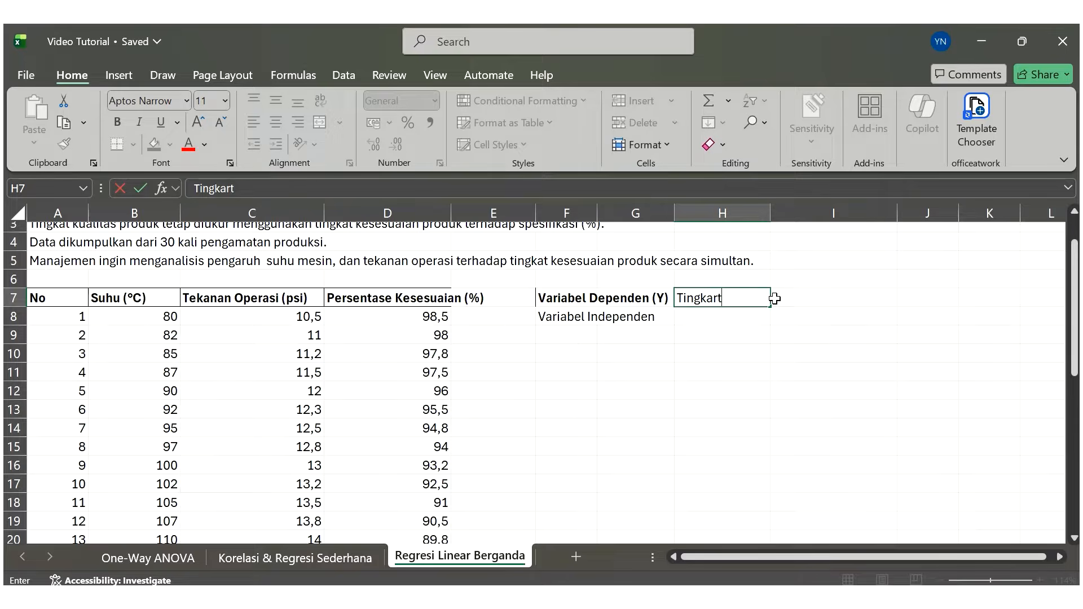
type("t kesesuaian produk")
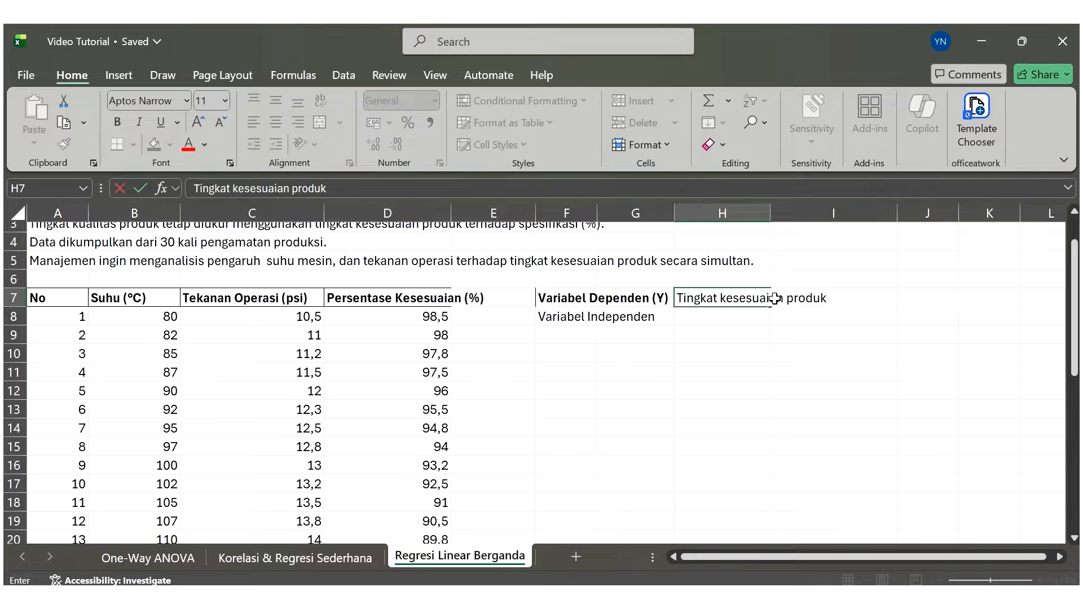
key("Return")
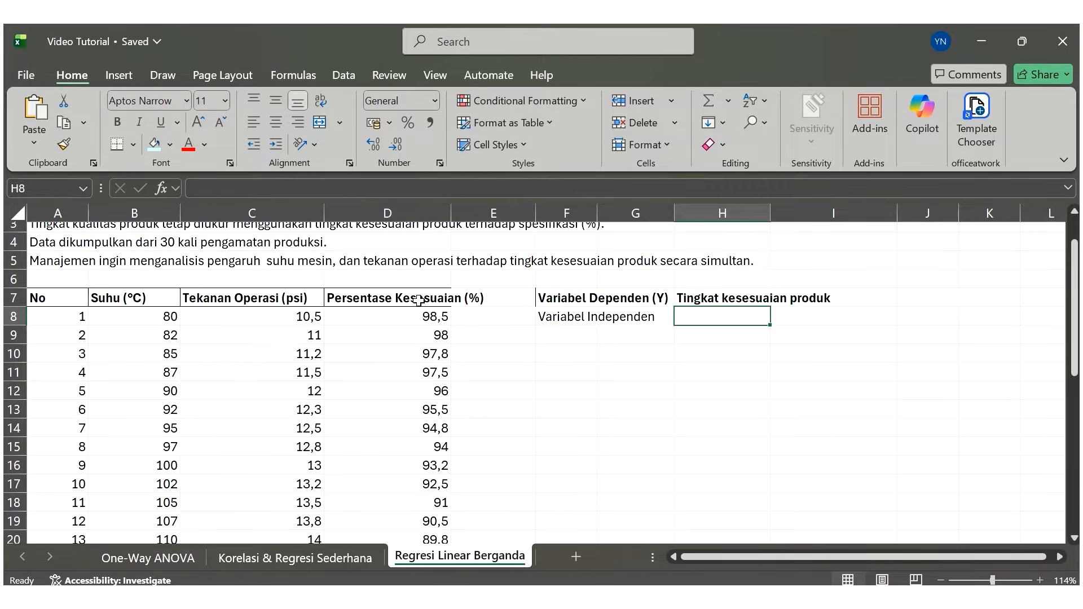
- List the independent variables by entering "Suhu Mesin" in H8 and "Tekanan Operasi" in H9
type("Suhu Mesin")
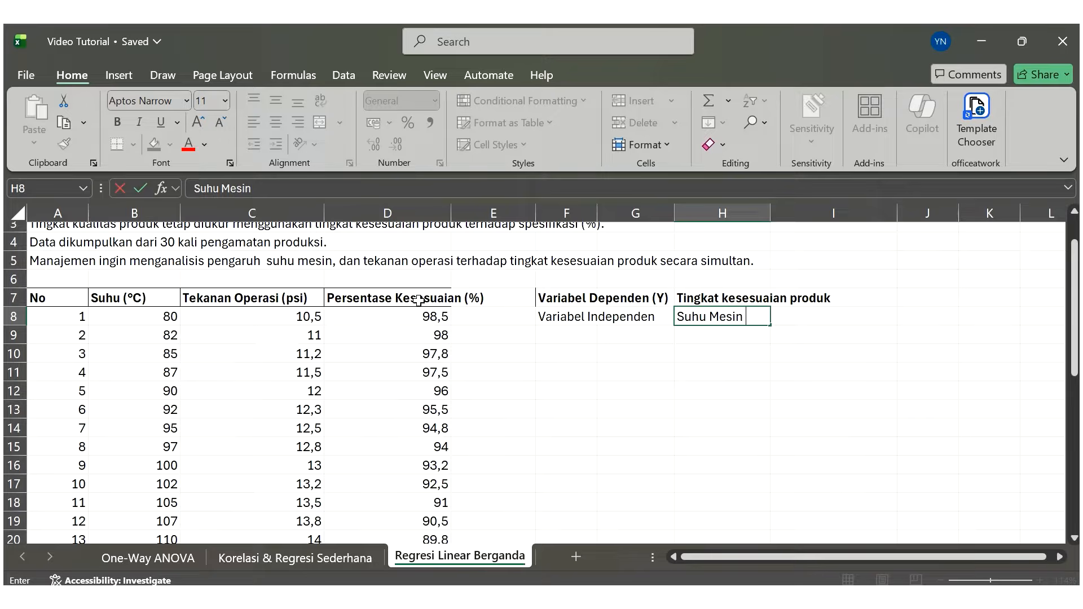
key("Return")
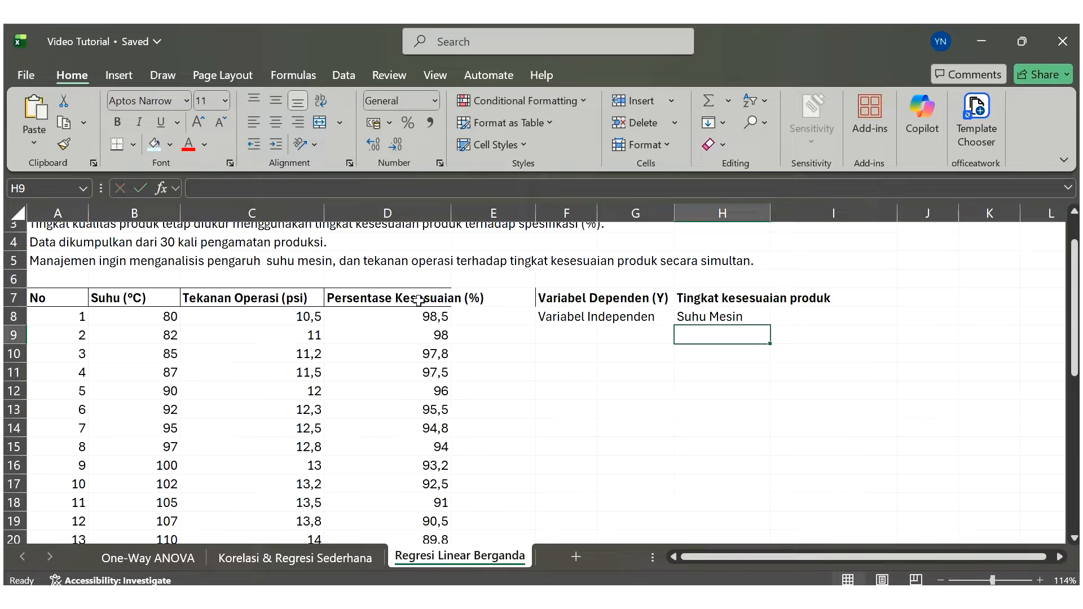
type("Te")
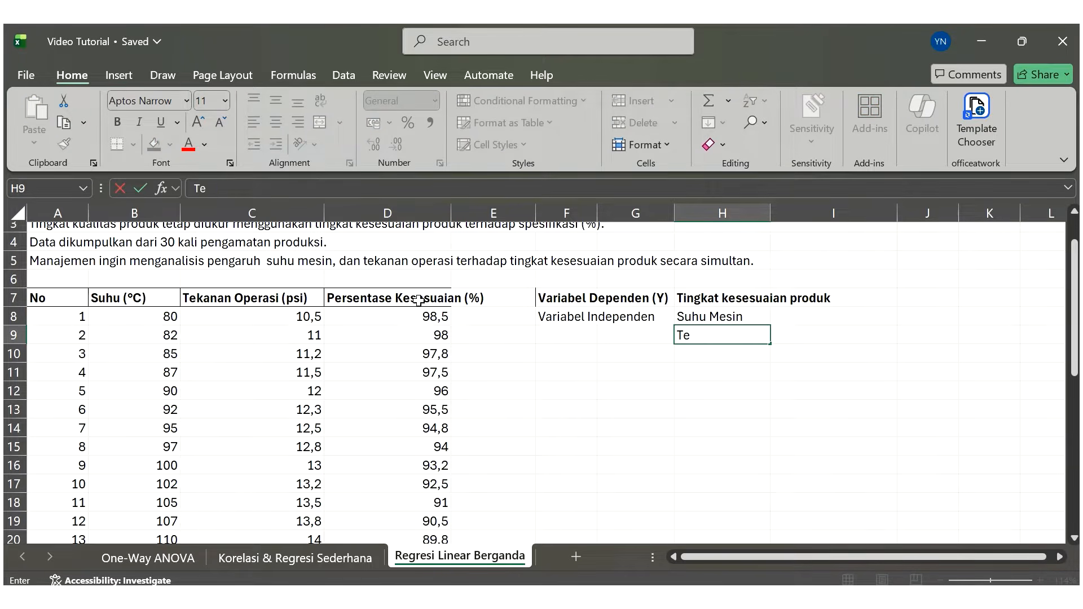
type("kanan Opersi")
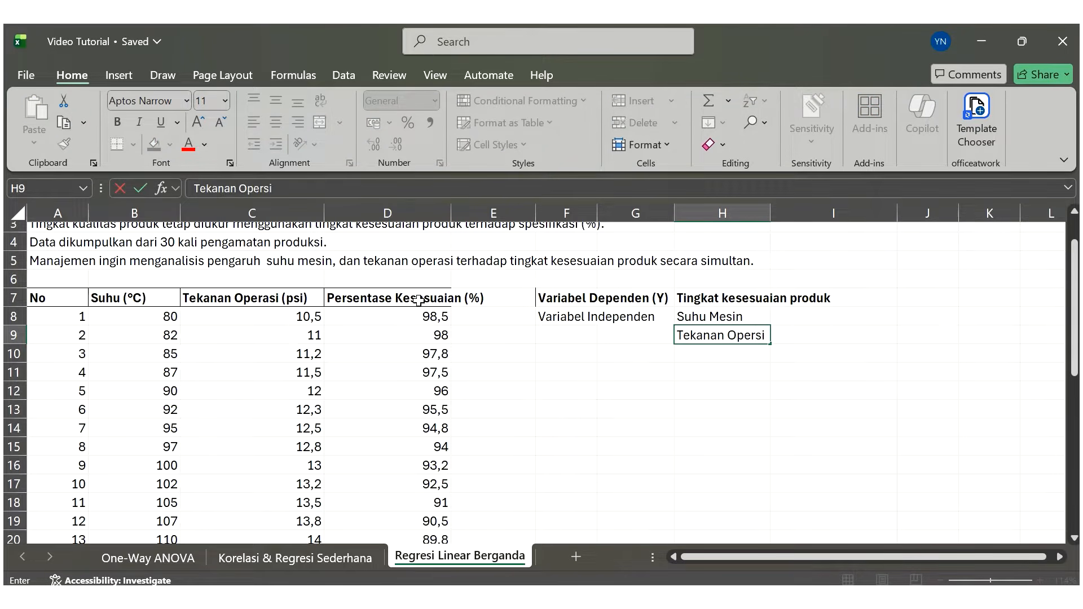
key("BackSpace")
key("BackSpace")
type("asi")
key("Return")
left_click(740, 316)
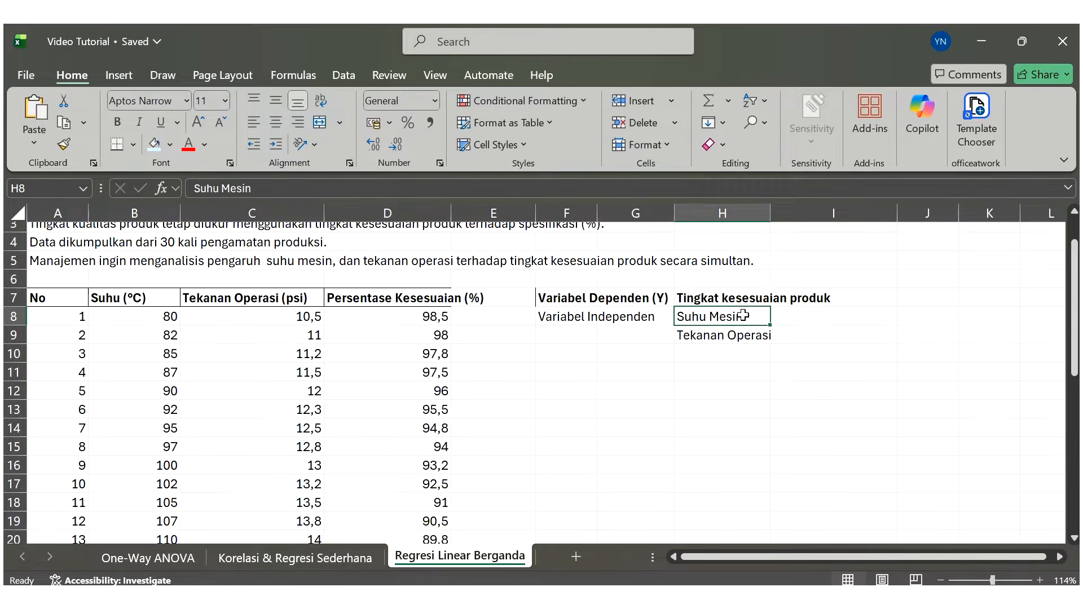
- Append variable codes to the independent variables so H8 reads "Suhu Mesin (X1)" and H9 reads "Tekanan Operasi (X2)"
left_click(482, 188)
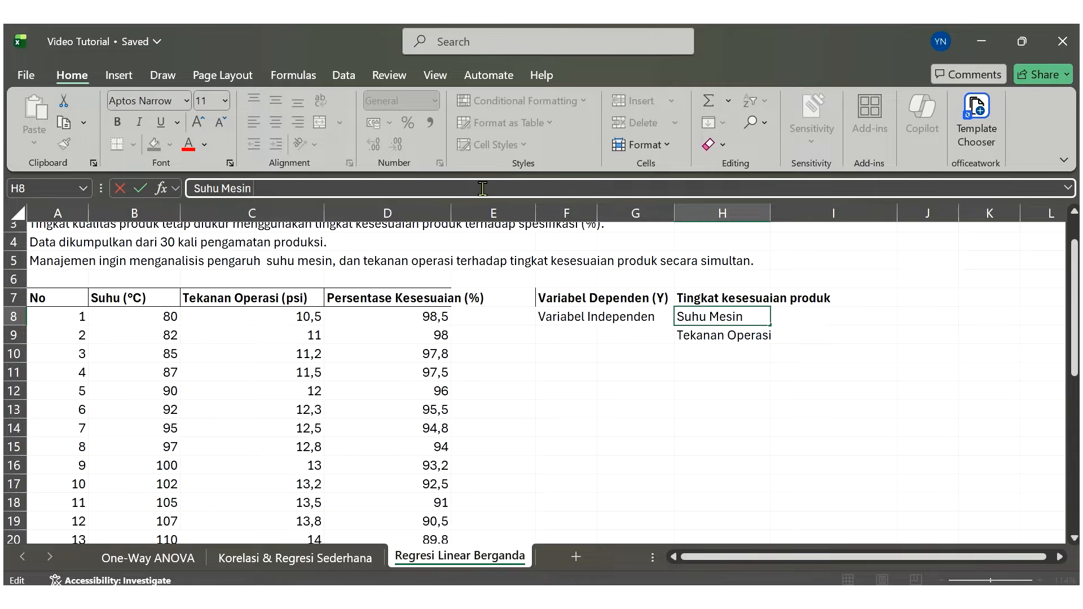
type("(X1)")
key("Return")
left_click(448, 190)
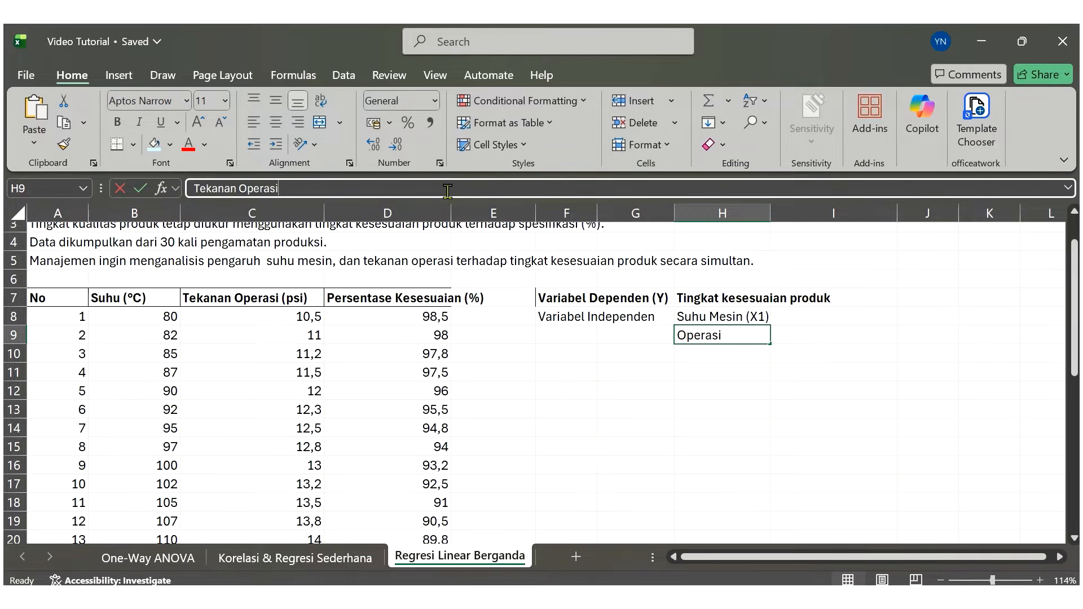
type("(Xx")
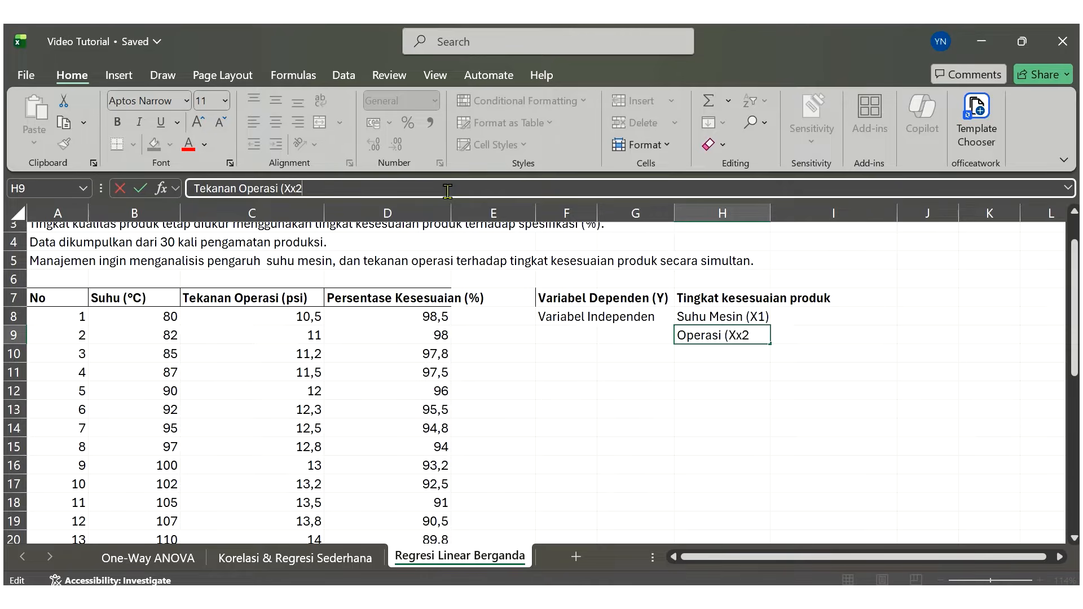
type("2")
key("BackSpace")
key("BackSpace")
type("2)")
key("Return")
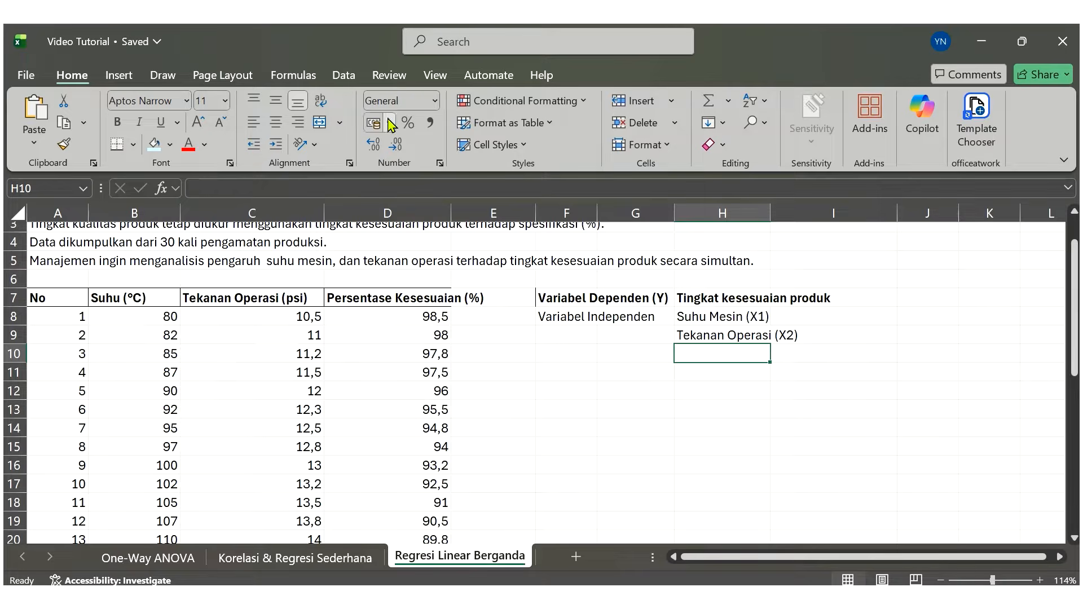
- Start a Regression from the data analysis tools and set its Y range to the Persentase Kesesuaian column, D7:D37
left_click(343, 75)
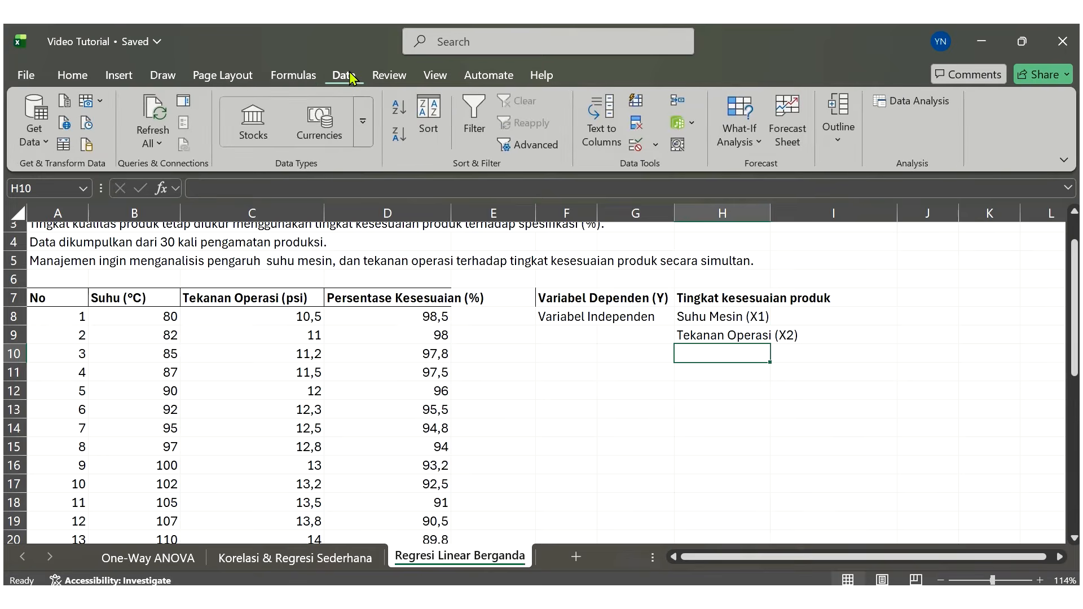
left_click(892, 106)
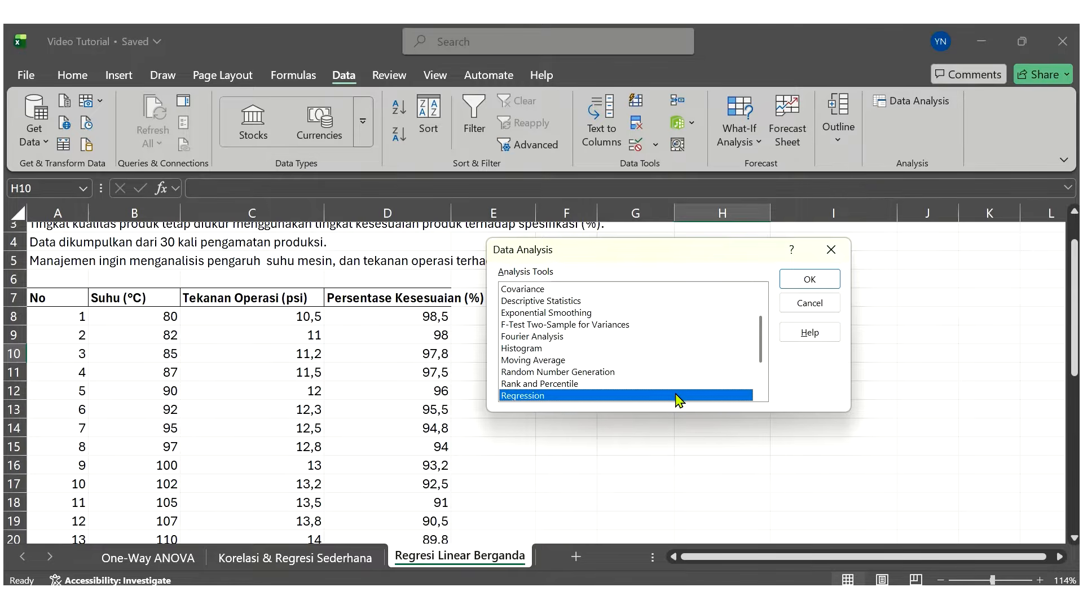
left_click(835, 279)
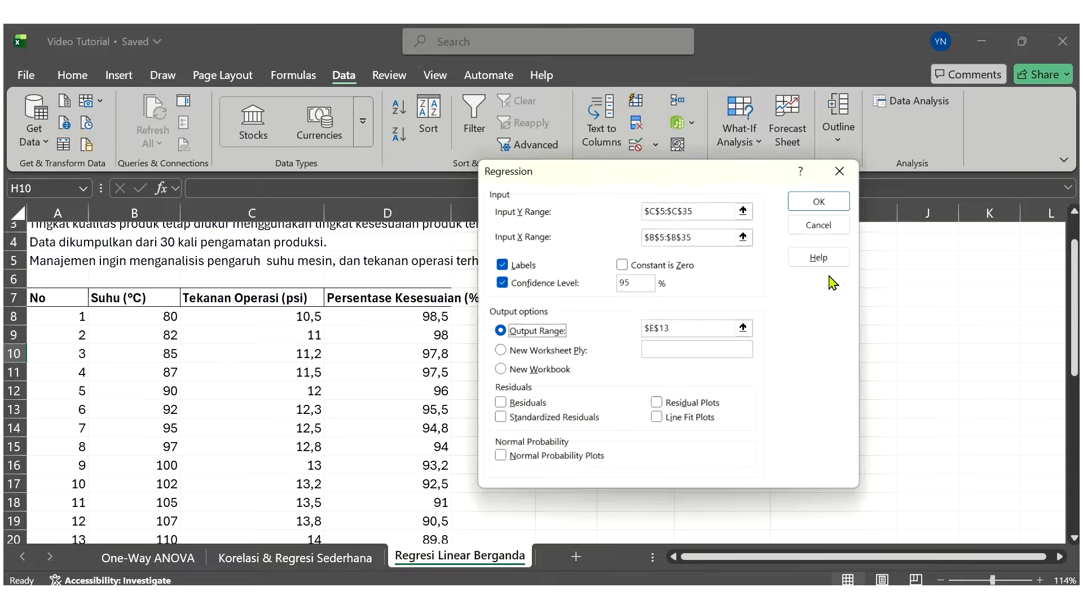
left_click(745, 210)
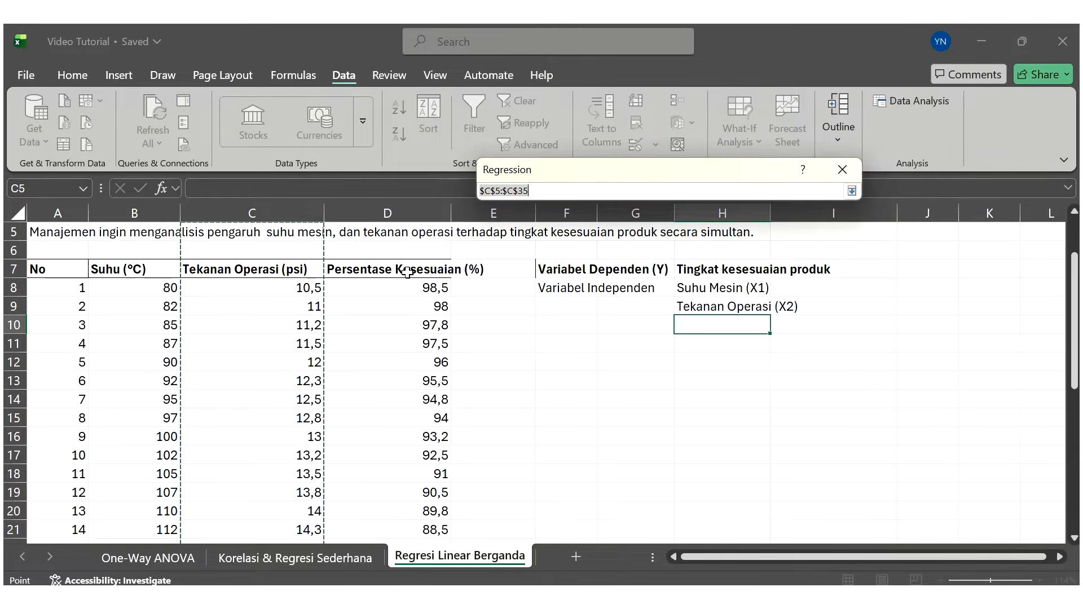
left_click_drag(407, 273, 430, 534)
scroll(413, 307, "up", 6)
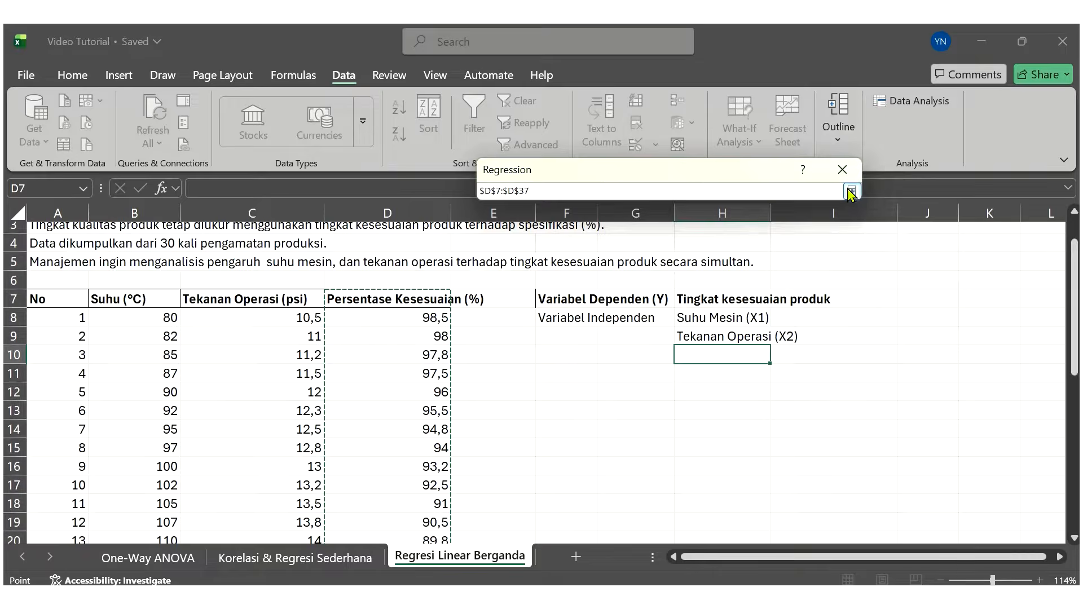
left_click(851, 193)
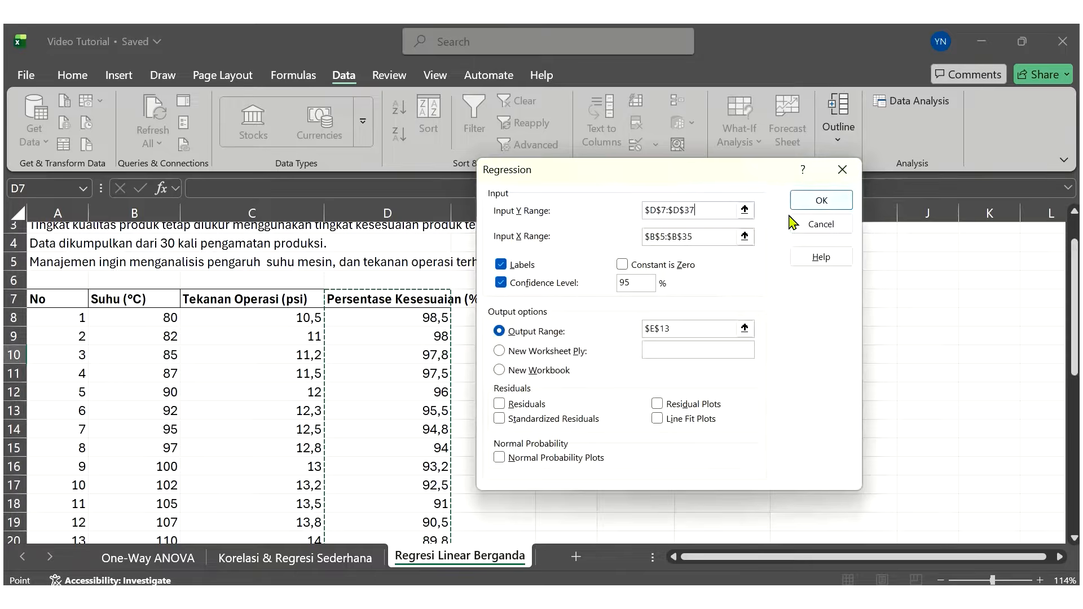
- Set the regression's X range to the Suhu and Tekanan Operasi columns with their headers, B7:C37
left_click(744, 236)
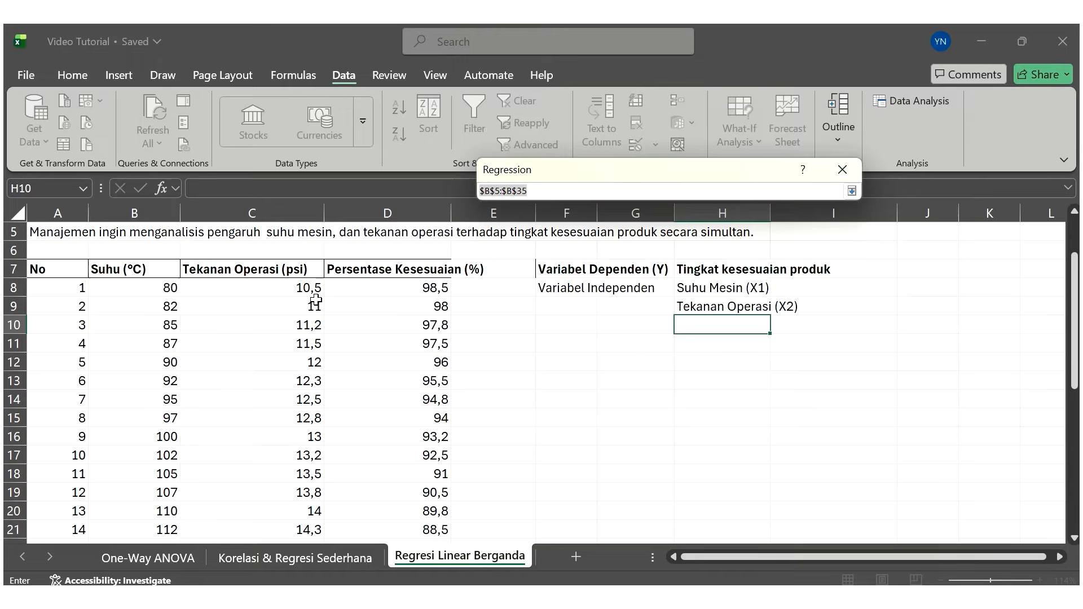
left_click_drag(131, 271, 271, 518)
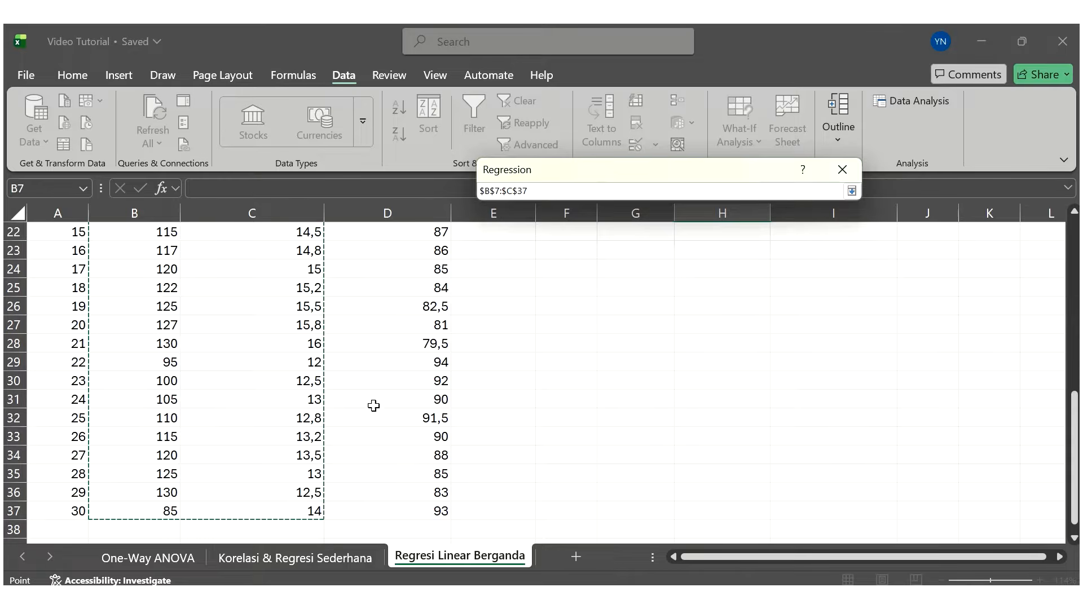
left_click(852, 191)
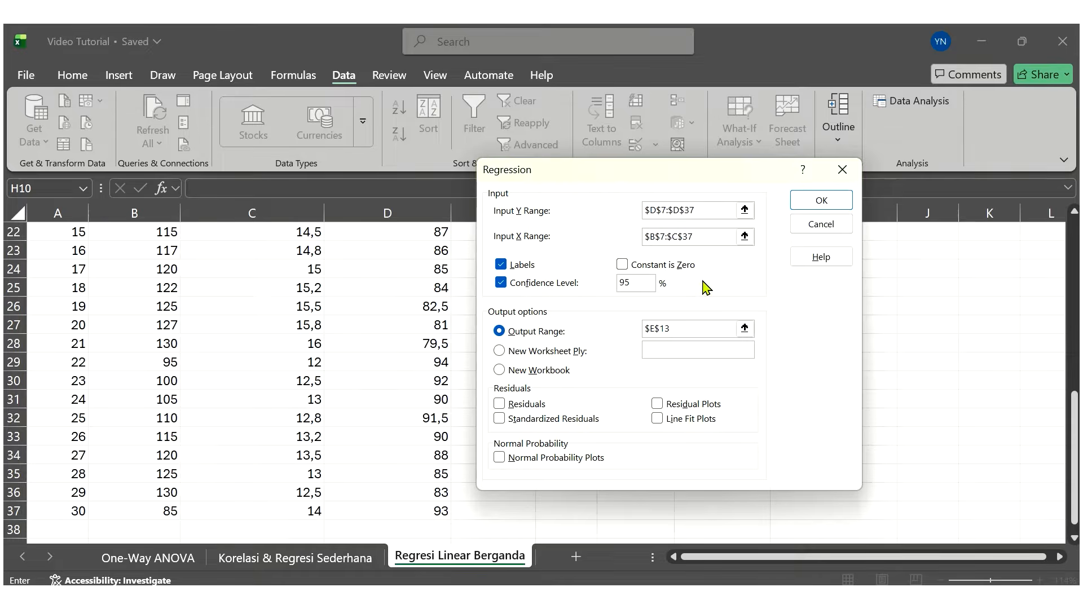
- Set the regression's output range to start at F11 and run the analysis with labels and a 95% confidence level
left_click(745, 328)
scroll(605, 319, "up", 4)
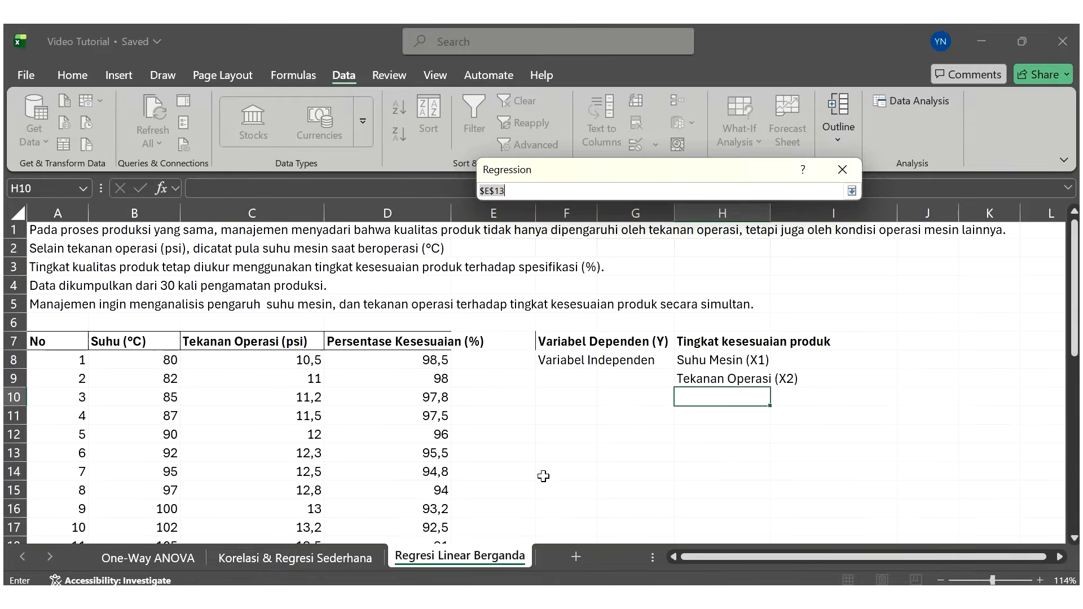
left_click(851, 190)
left_click(823, 209)
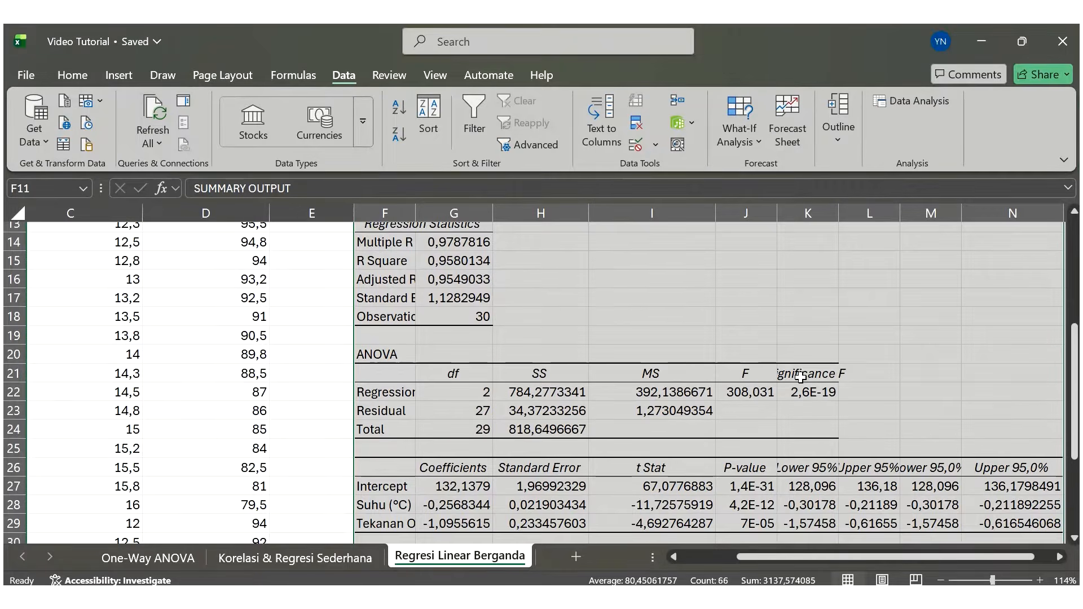
- Examine the regression output's three parts: the Regression Statistics, the ANOVA table and the coefficients table
scroll(801, 377, "up", 2)
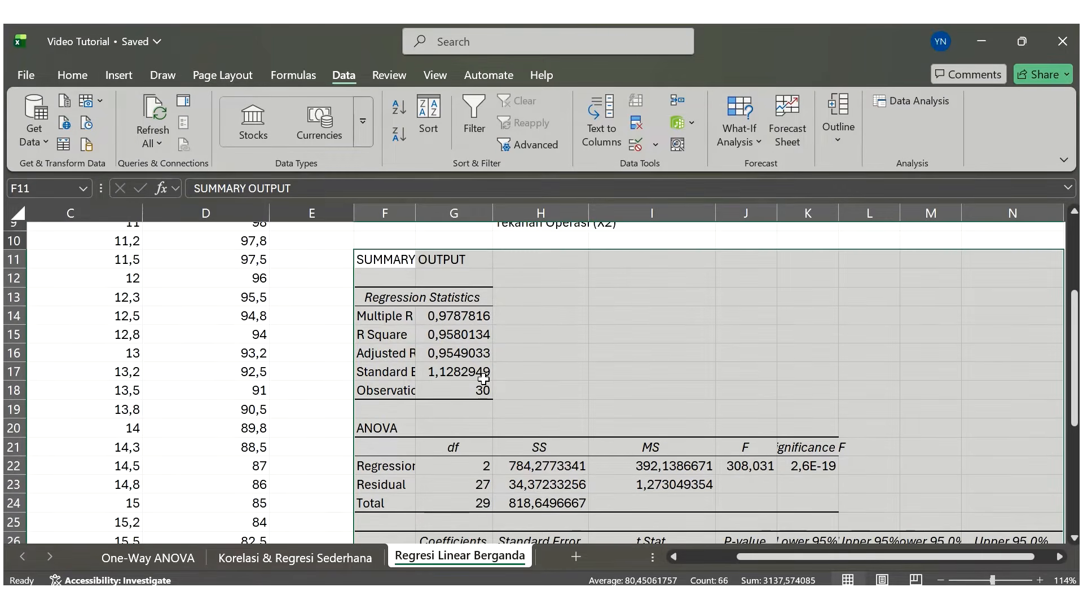
left_click_drag(372, 297, 497, 388)
scroll(496, 388, "down", 2)
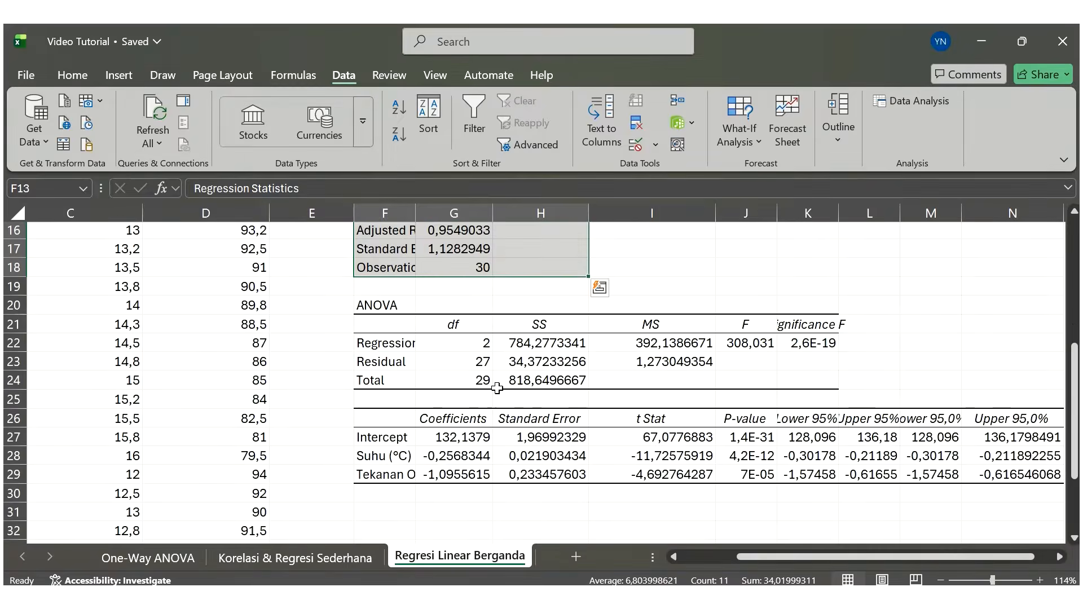
left_click_drag(383, 305, 863, 379)
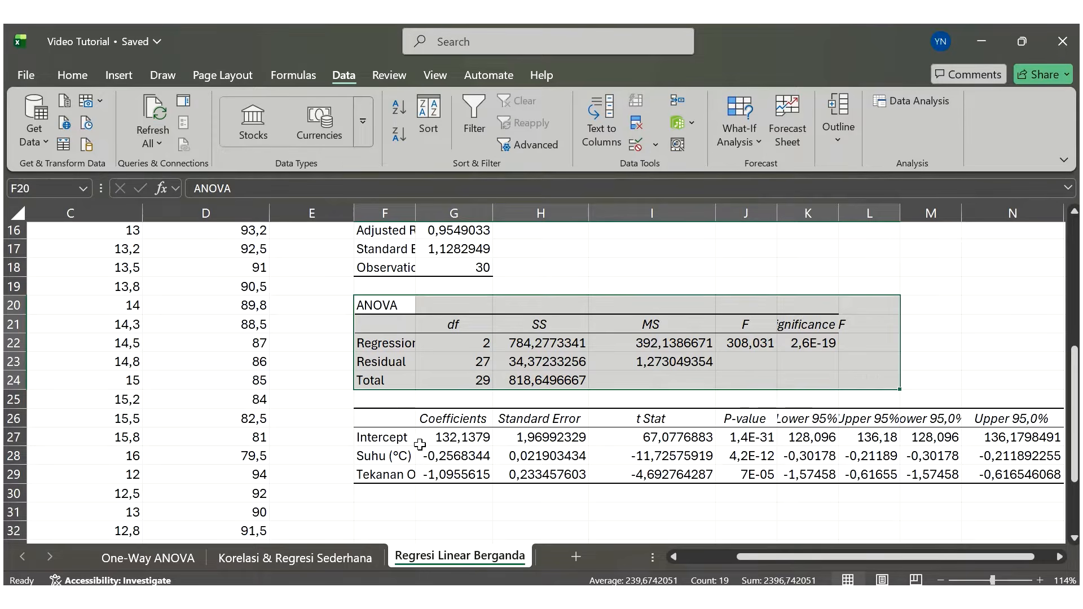
left_click_drag(390, 420, 977, 473)
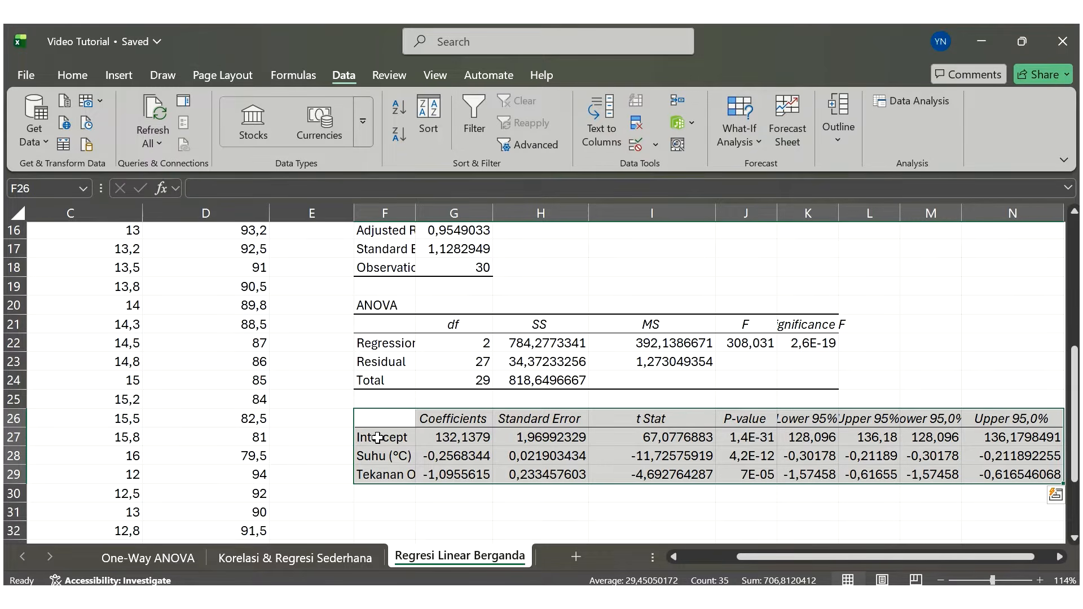
scroll(592, 245, "up", 2)
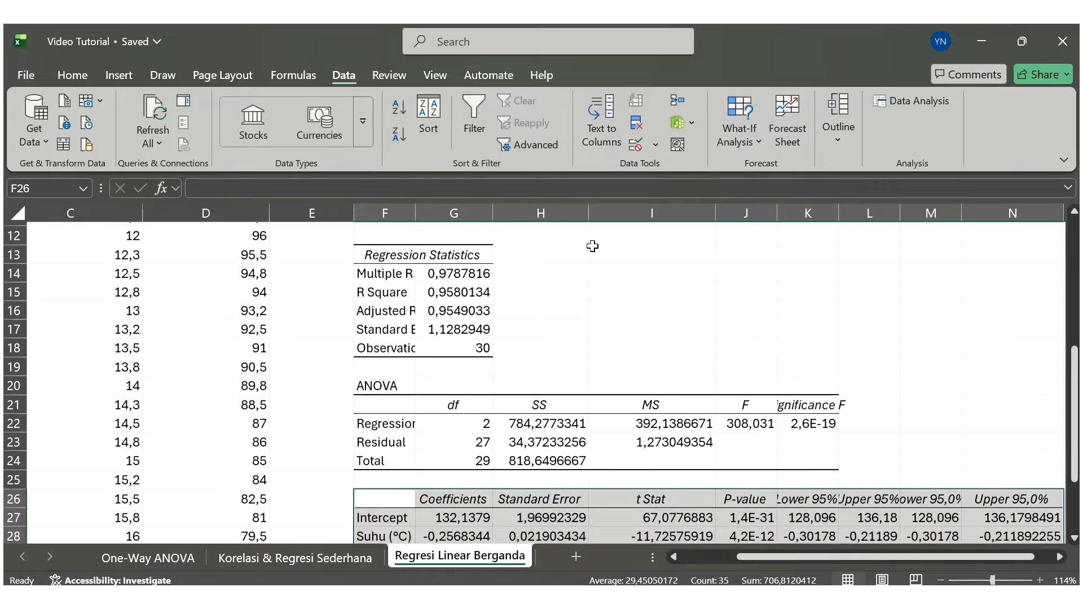
scroll(626, 273, "down", 1)
scroll(637, 335, "down", 2)
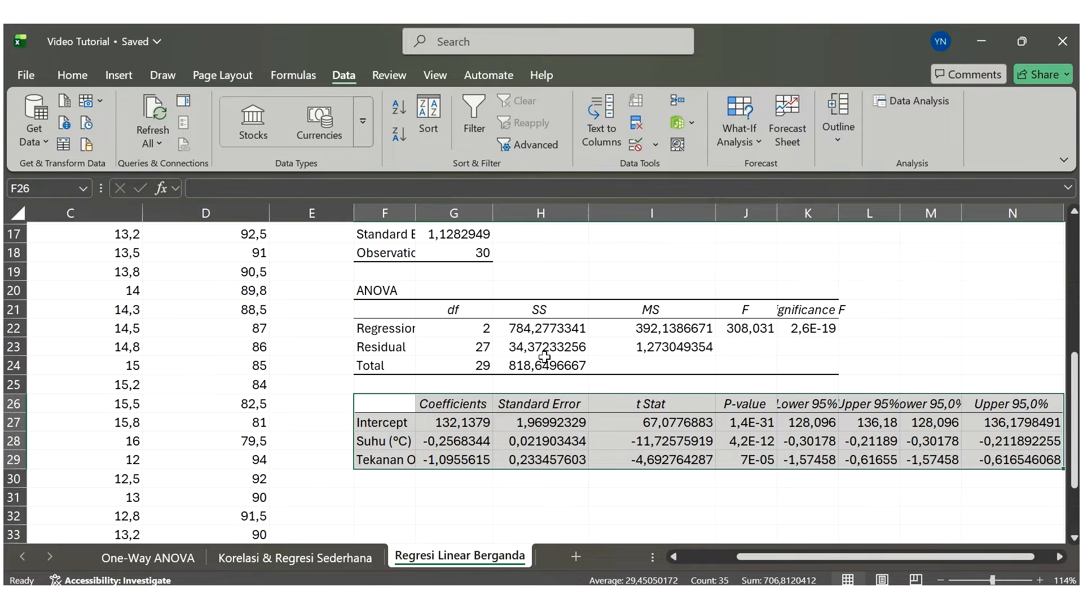
- Enter the heading "1) Uji Overall" in F31, below the coefficients table
left_click(403, 491)
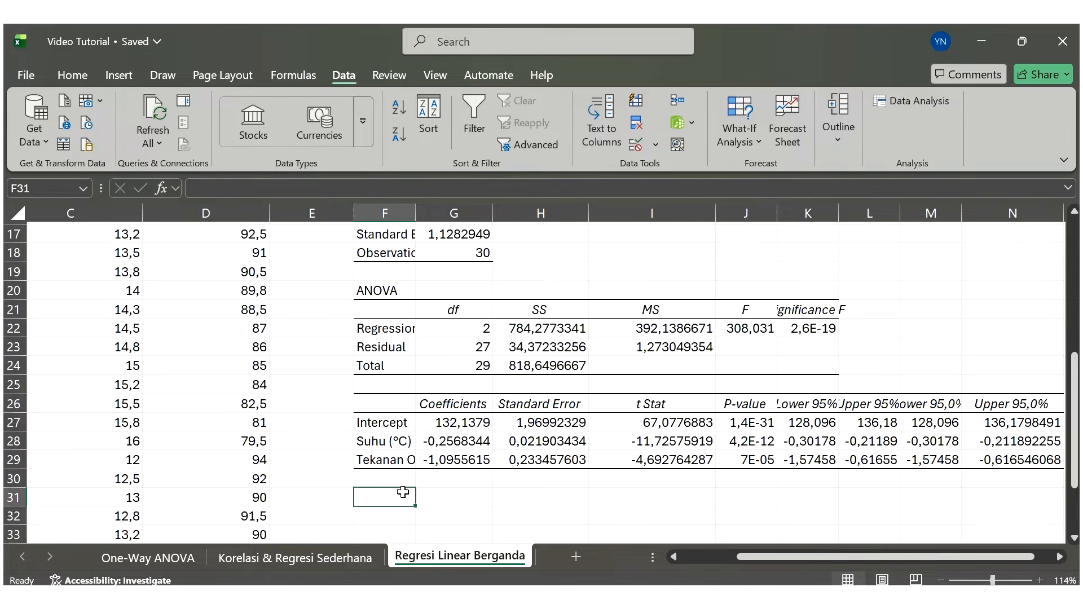
type("1) Uji")
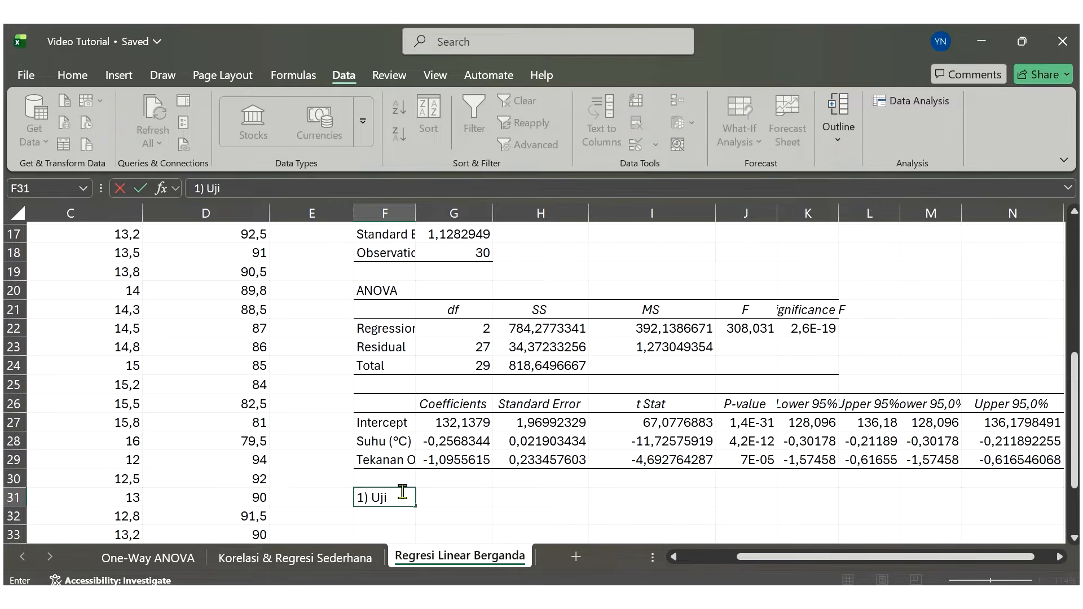
type(" Overall")
key("Return")
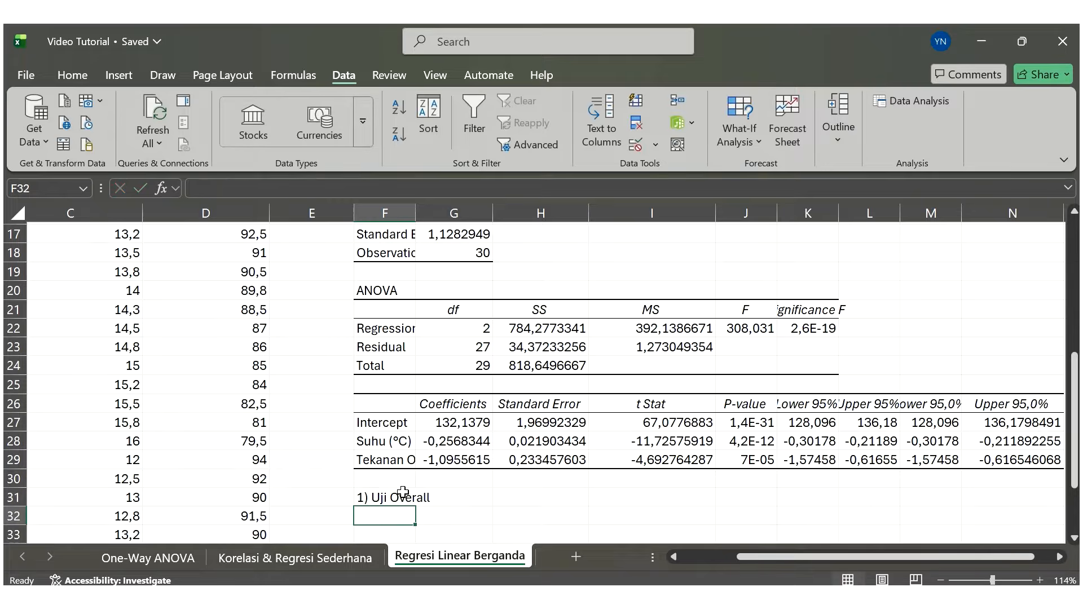
- Highlight the ANOVA table range F21:K24 with a light blue fill
left_click(372, 305)
left_click_drag(372, 306, 806, 367)
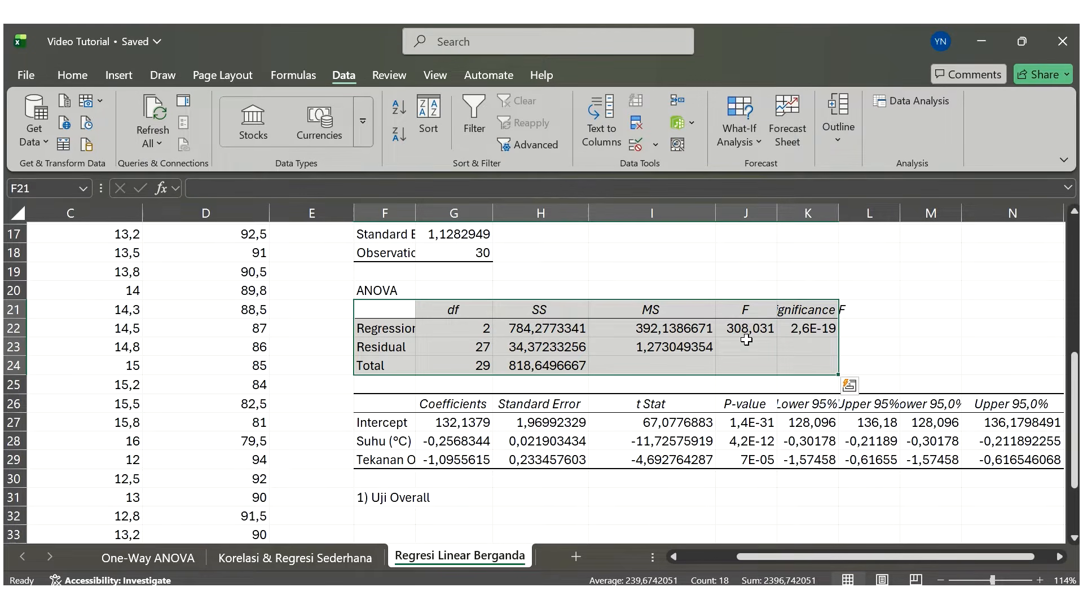
left_click(72, 75)
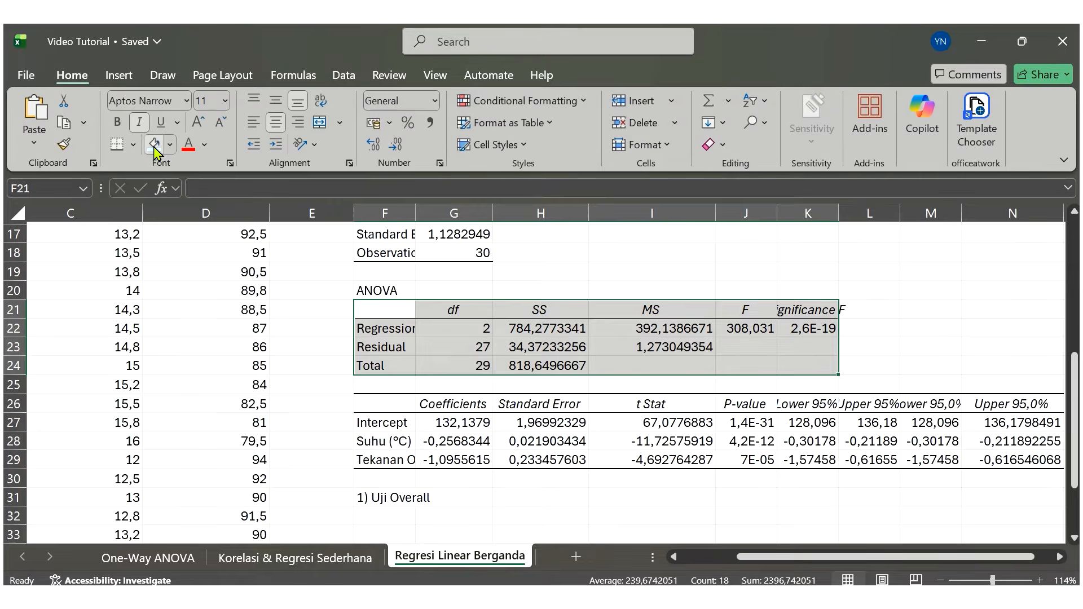
left_click(153, 145)
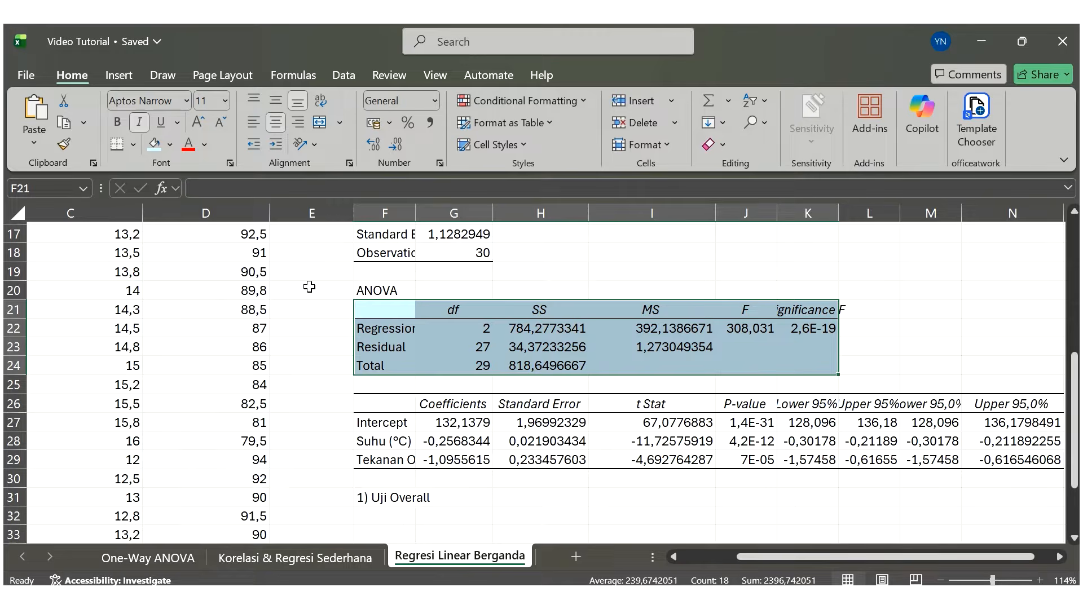
- Begin the null hypothesis in F32 with "H0 :" followed by two inserted β symbols
left_click(385, 514)
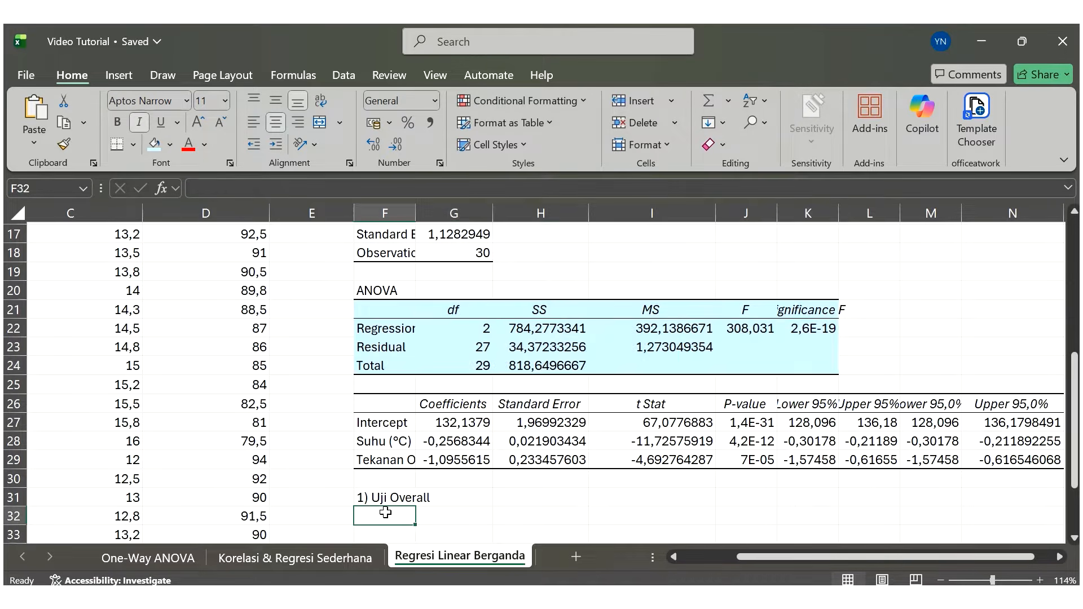
type("H0 :")
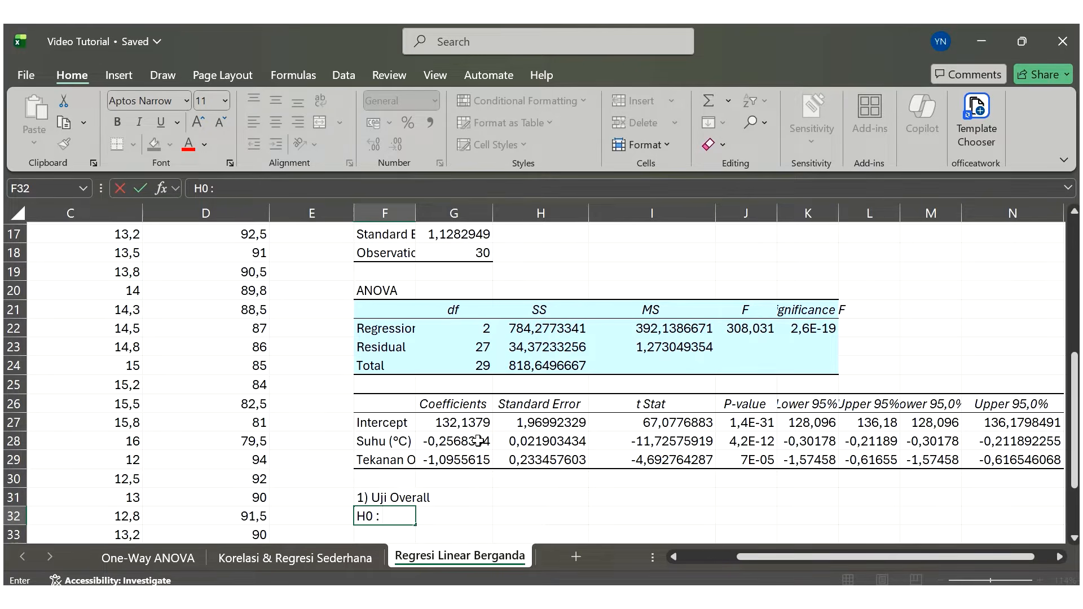
left_click(119, 75)
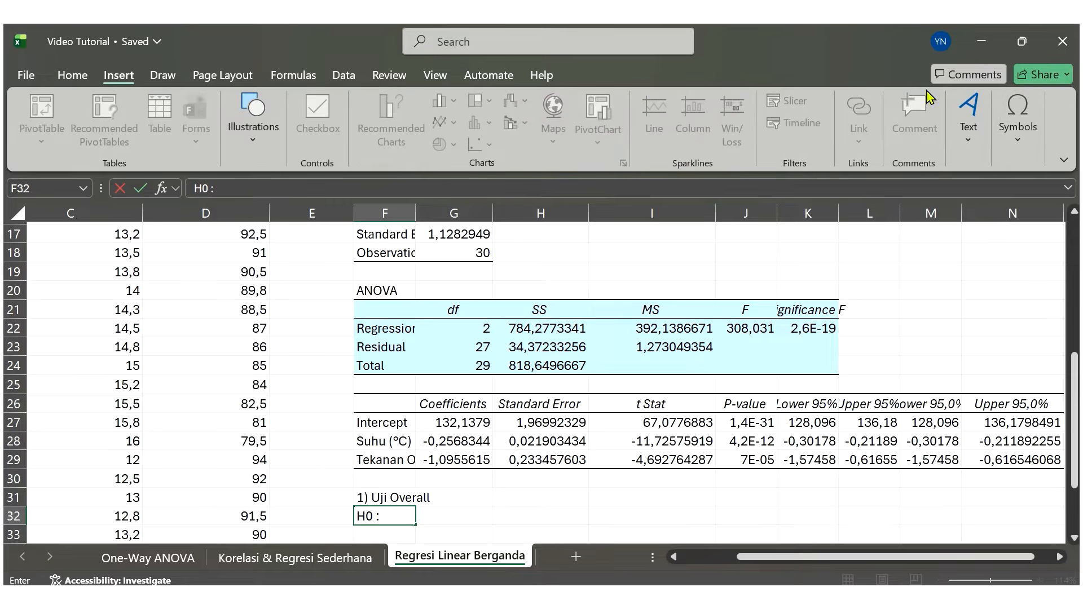
left_click(1018, 119)
left_click(1057, 196)
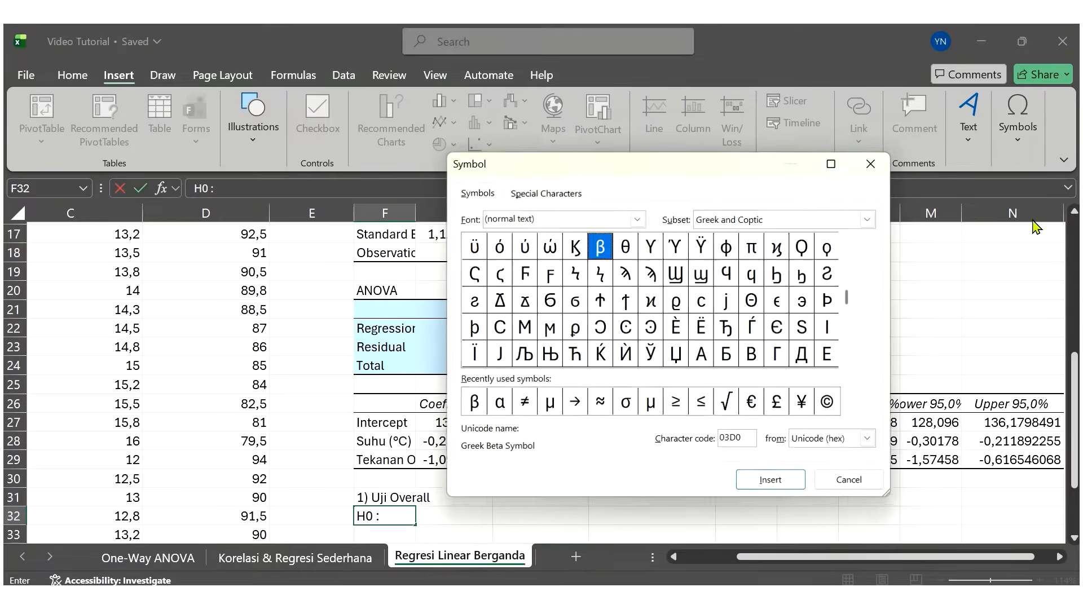
left_click(477, 406)
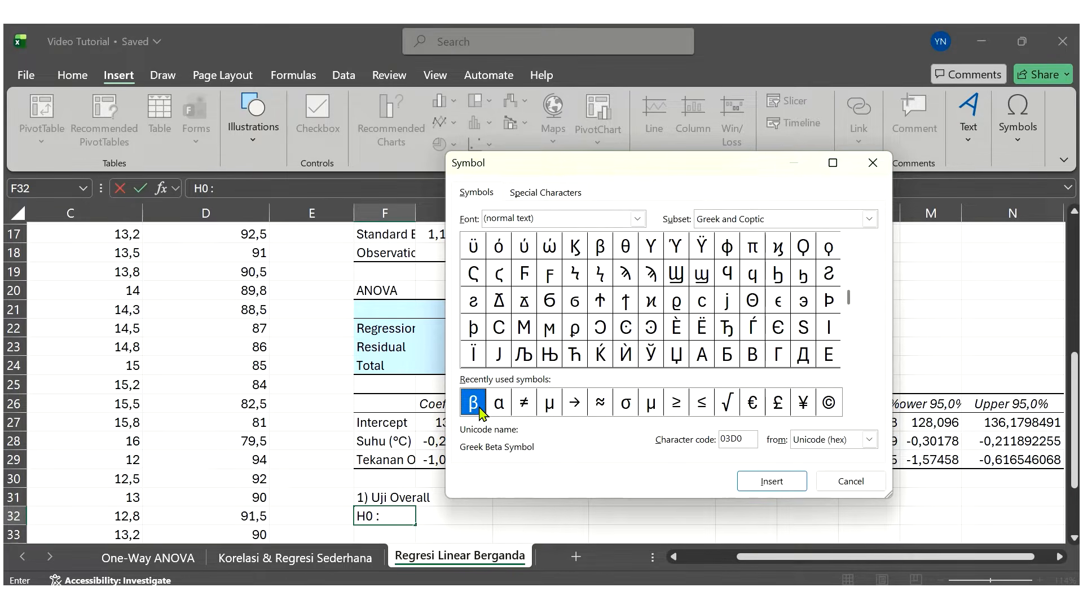
left_click(771, 480)
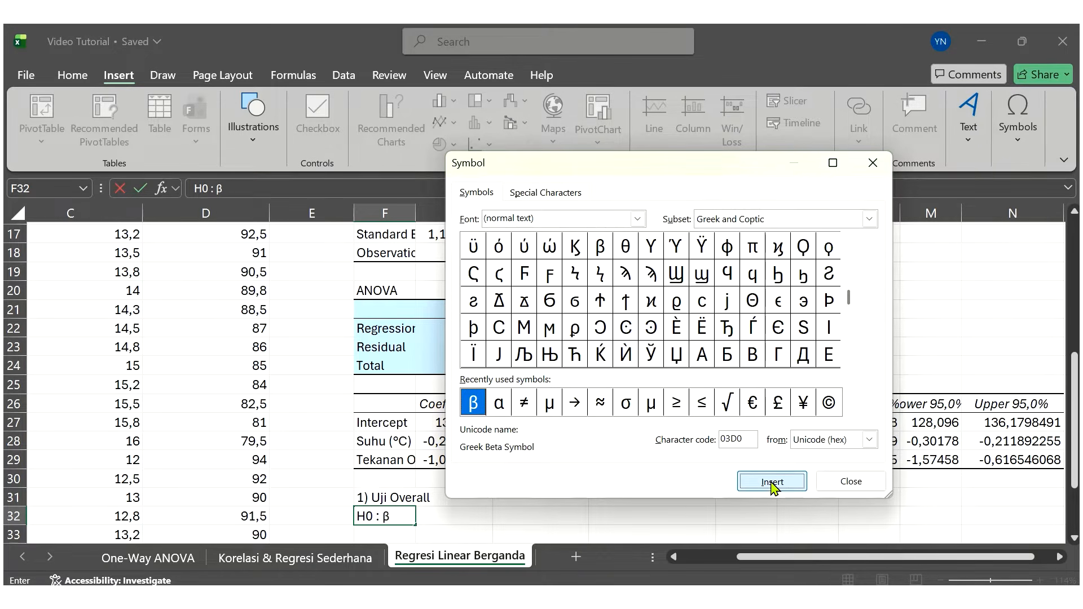
left_click(771, 480)
left_click(847, 481)
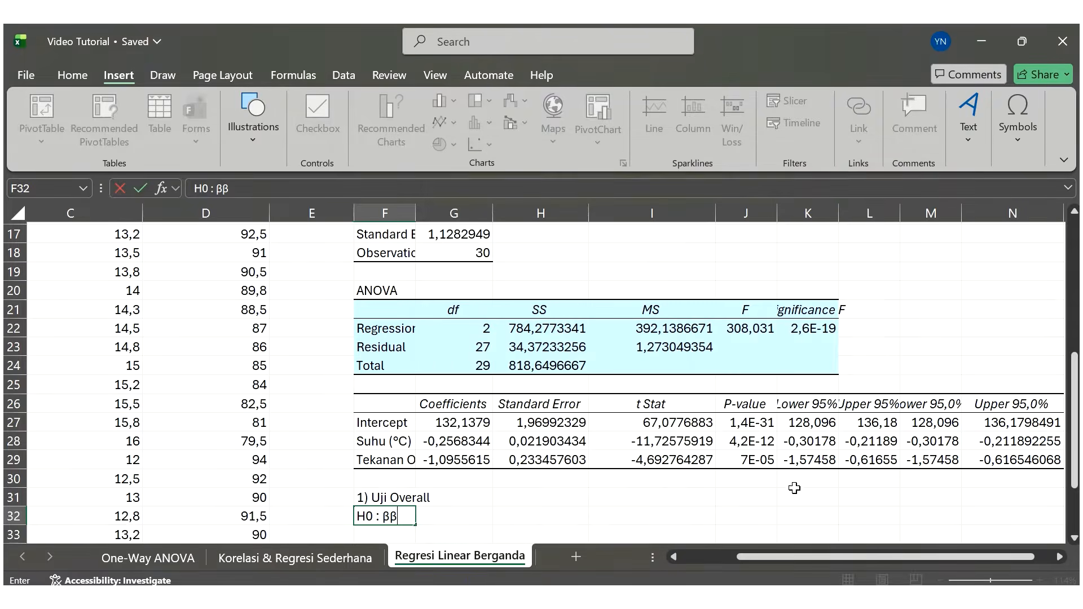
- Complete the null hypothesis in F32 so that it reads "H0 : β1=β2"
left_click(393, 517)
type("1")
key("BackSpace")
type("1=β2")
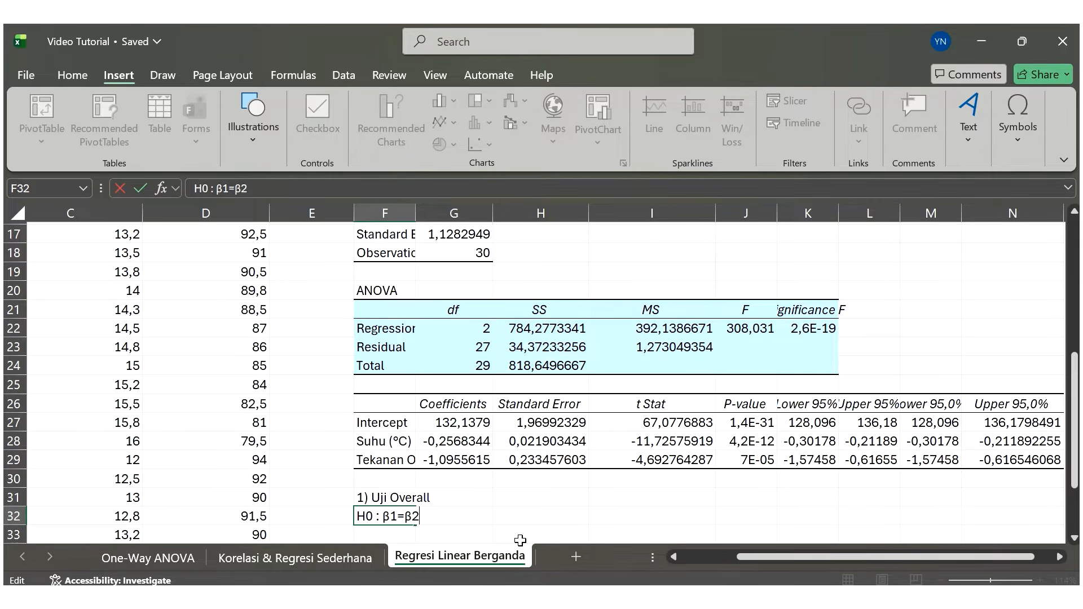
key("Return")
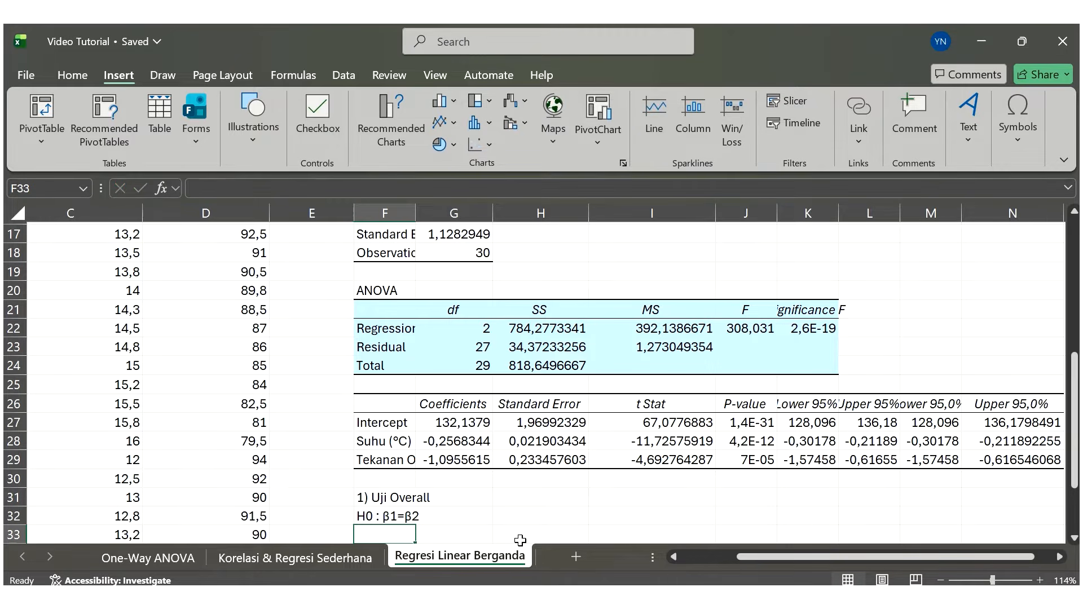
- Append "(Tidak terdapat pengaruhvariabel suhu dan tekanan terhadap variabel tingkat kesesuaian produk)" to the null hypothesis in F32
key("Up")
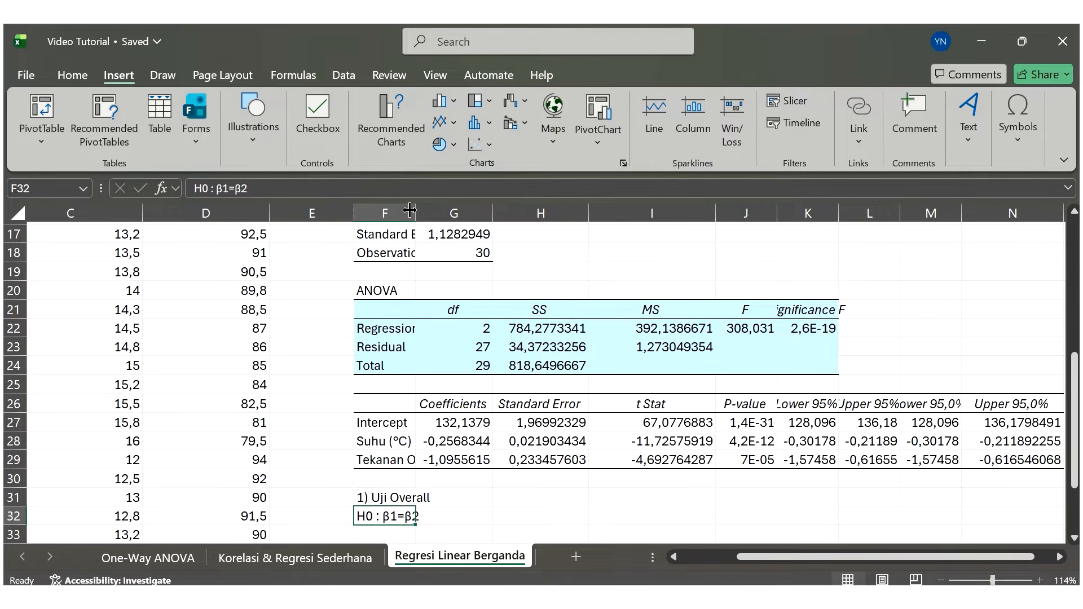
left_click(409, 186)
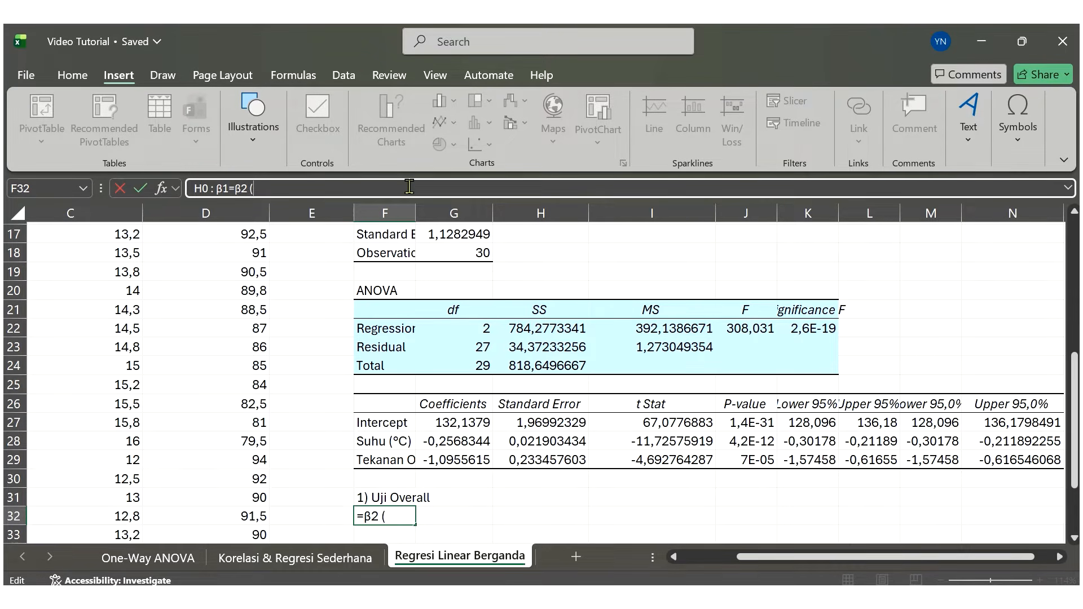
type("(Tidak terdapat pengaruh")
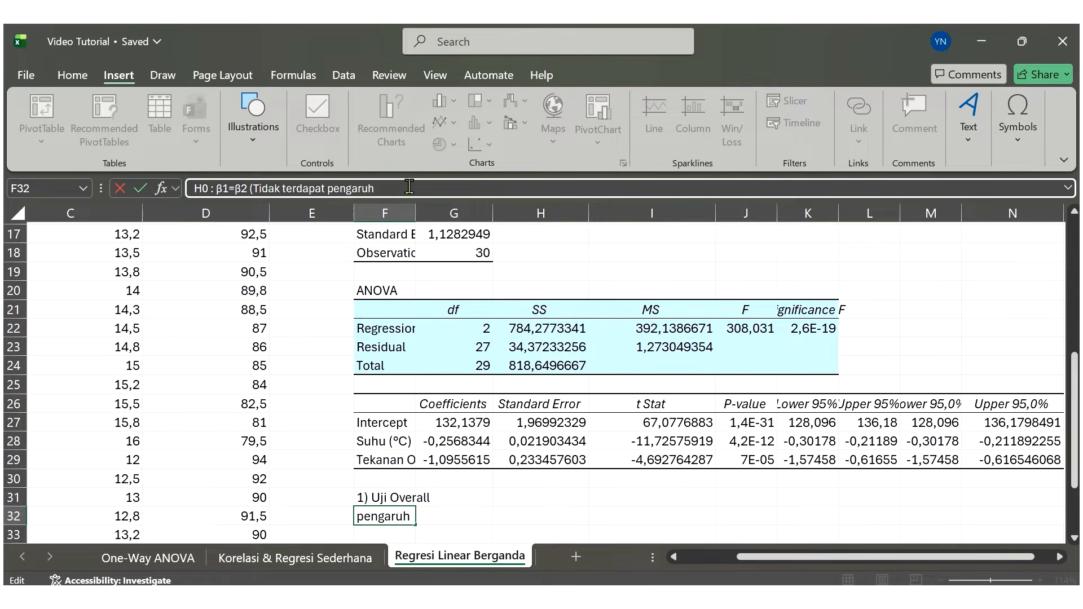
type("variabel suhu dan")
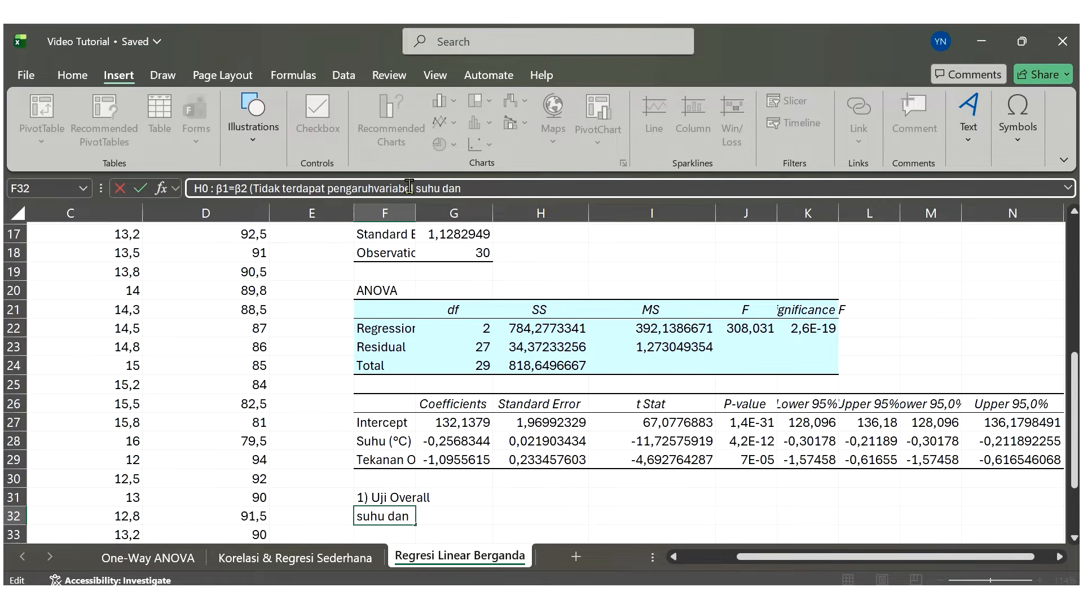
type(" tekanan ter")
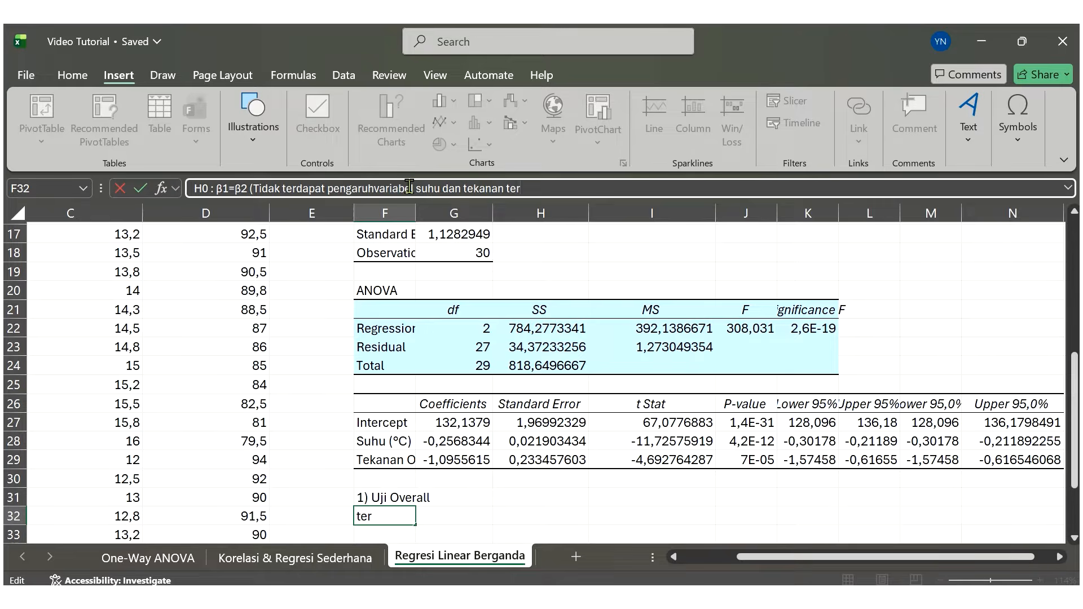
type("hadap vere")
key("BackSpace")
key("BackSpace")
key("BackSpace")
type("ariabel")
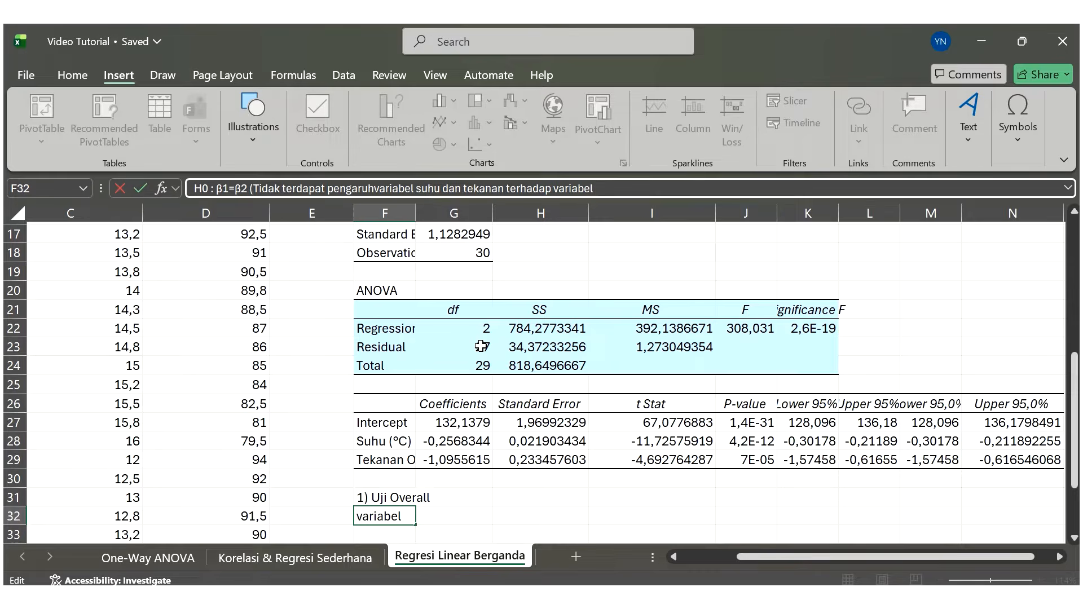
type(" tingkat kese")
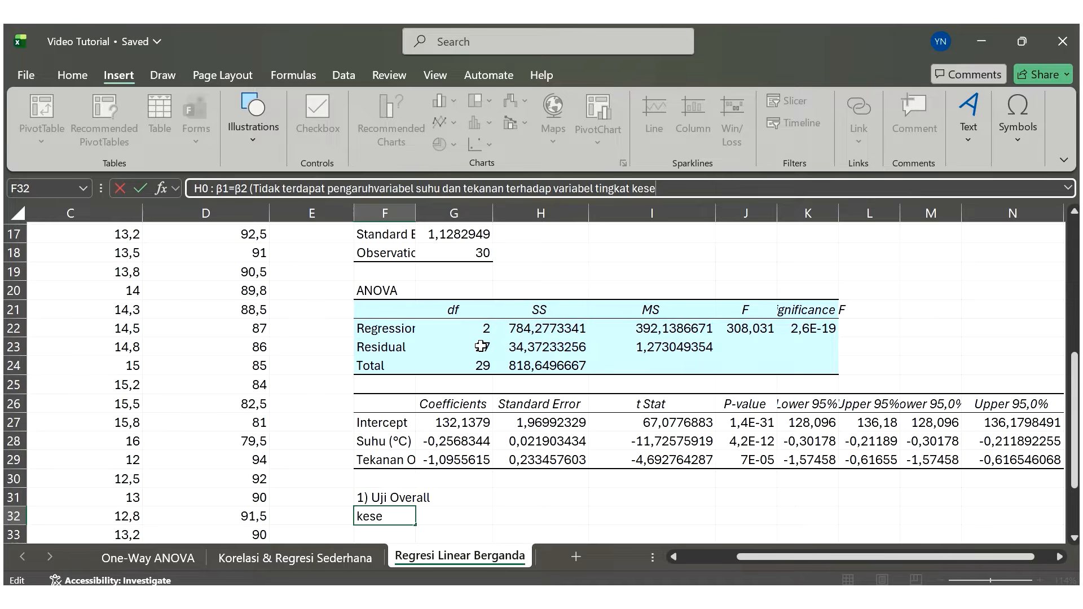
type("suaian produk")
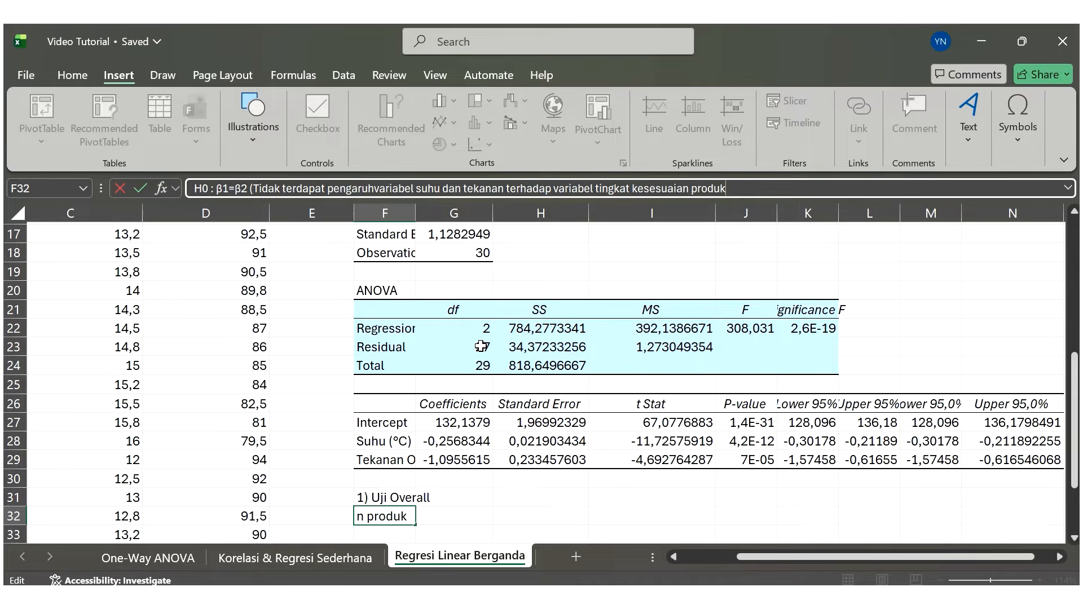
type(")")
key("Return")
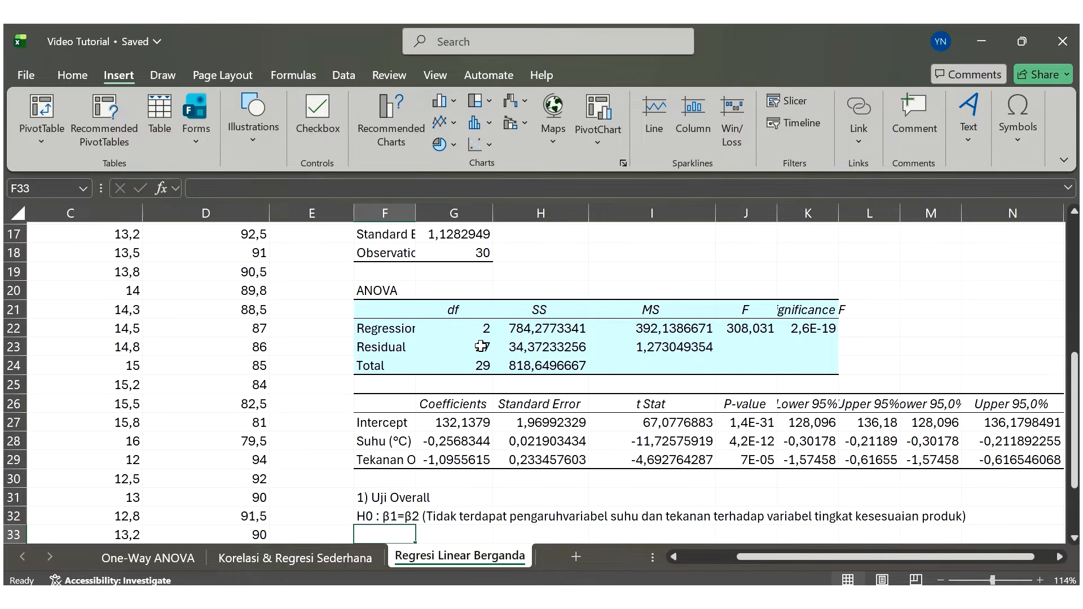
- Start the alternative hypothesis in F33 with "H1 : Minimal ada satu tanda "=" tidak berlaku pada H0 (Terdapat"
scroll(481, 346, "down", 1)
type("H1")
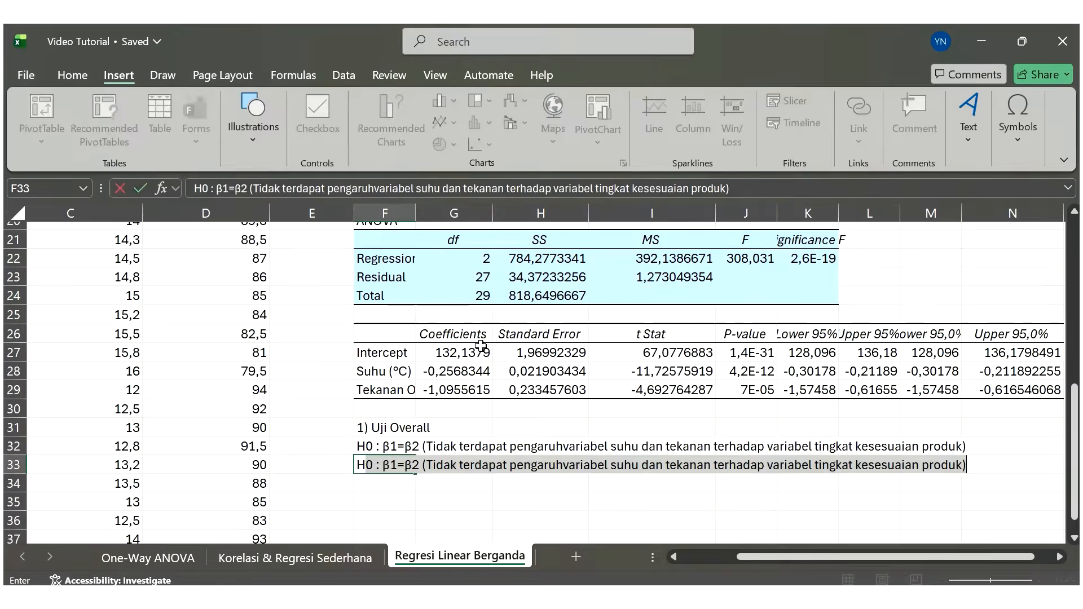
type(" :")
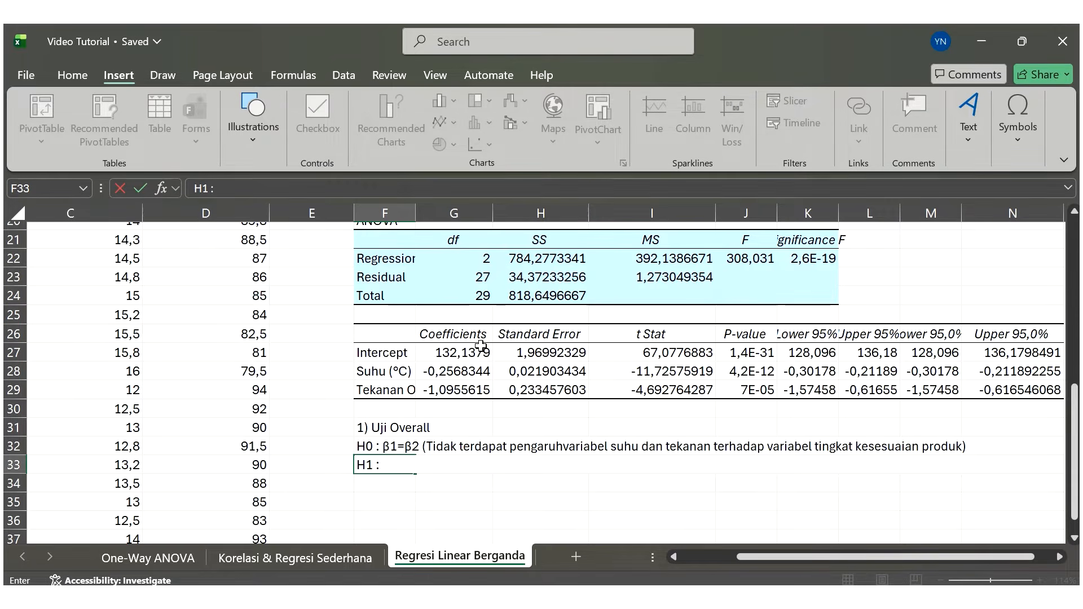
type("Minim")
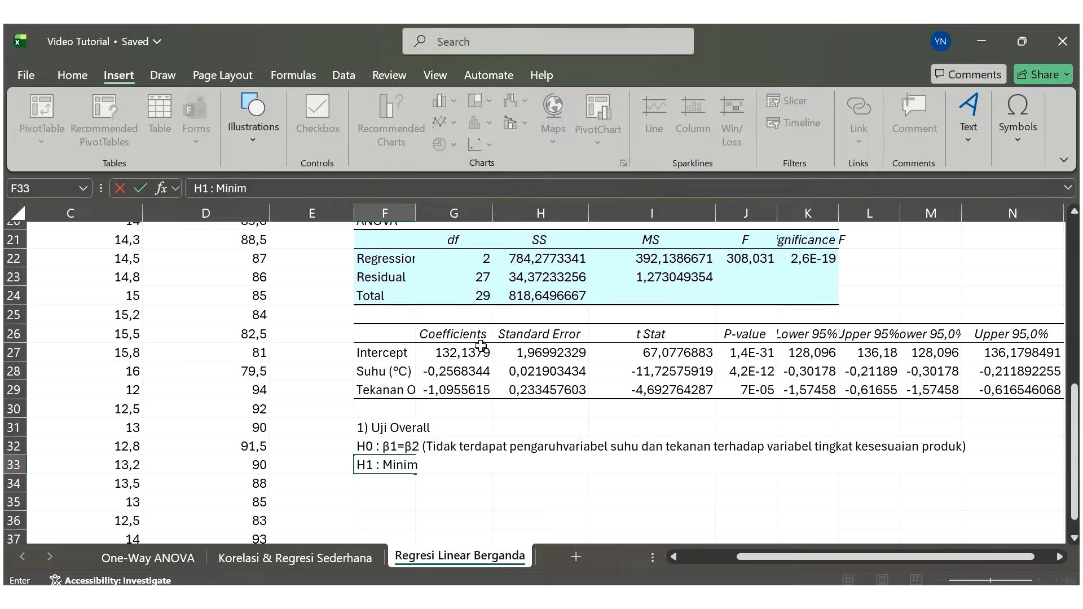
type("al ada satu ta")
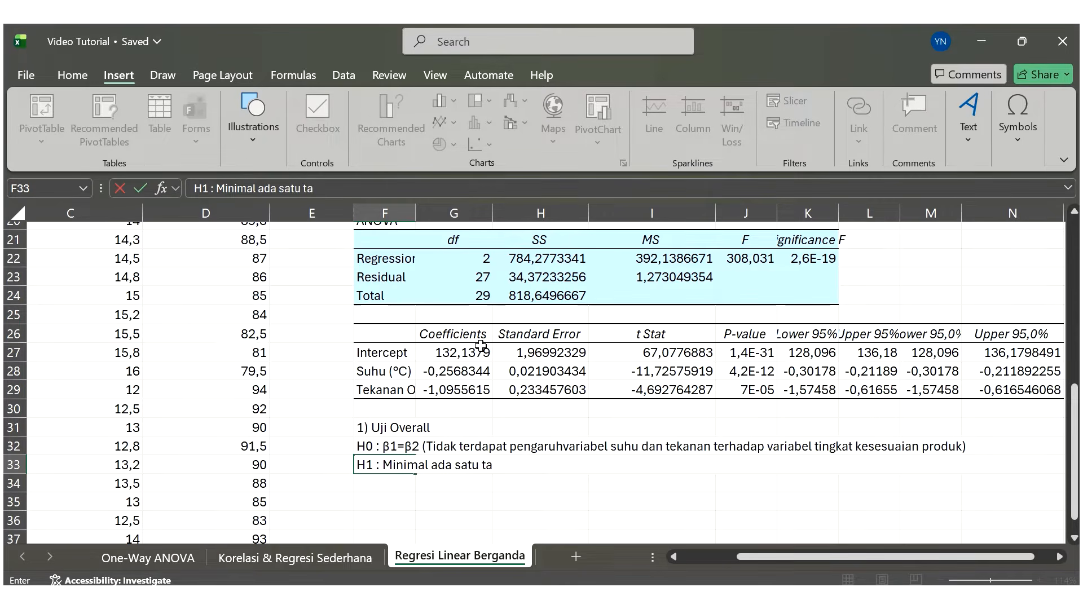
type("dna")
key("BackSpace")
key("BackSpace")
key("BackSpace")
type("nda")
type(" \"")
type("+")
key("BackSpace")
type("=\" tidak berlaku")
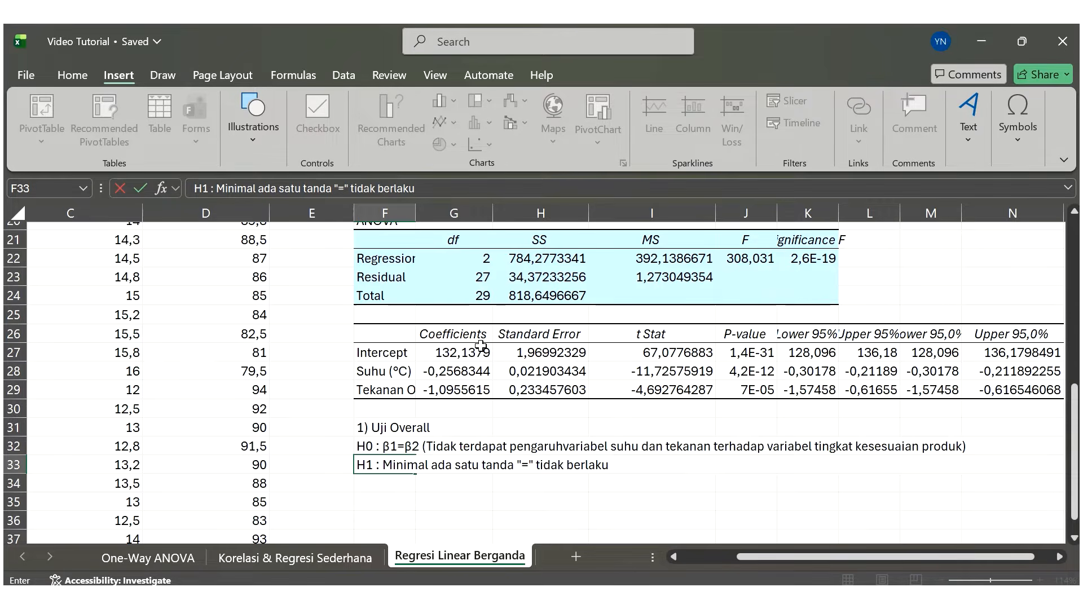
type("pada H")
type("0 (Terdapat")
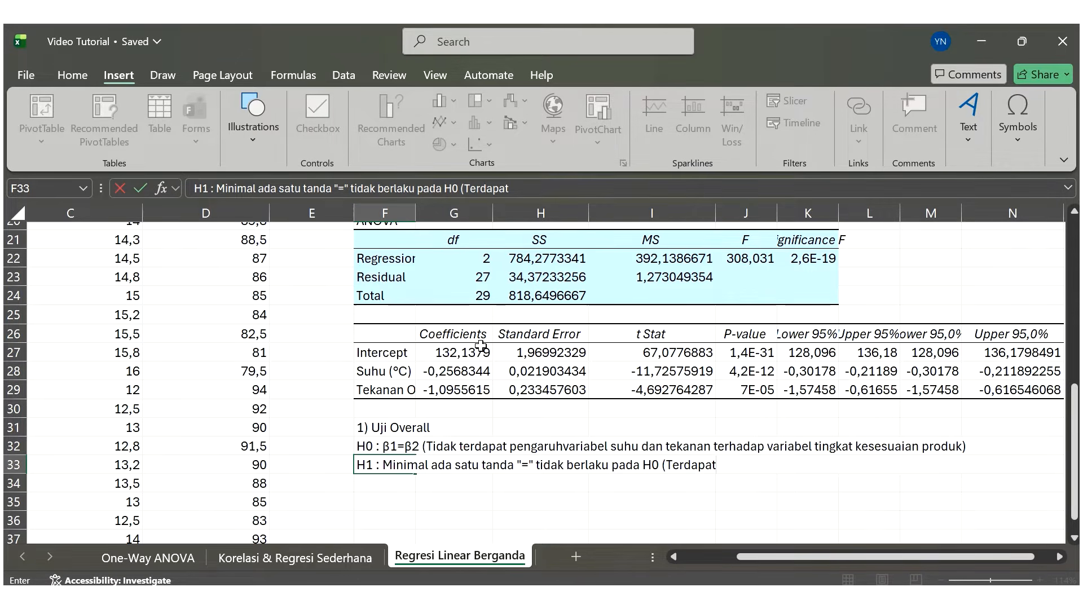
- Add the missing space between "pengaruh" and "variabel" in F32 and copy the explanation after the opening parenthesis
left_click(378, 443)
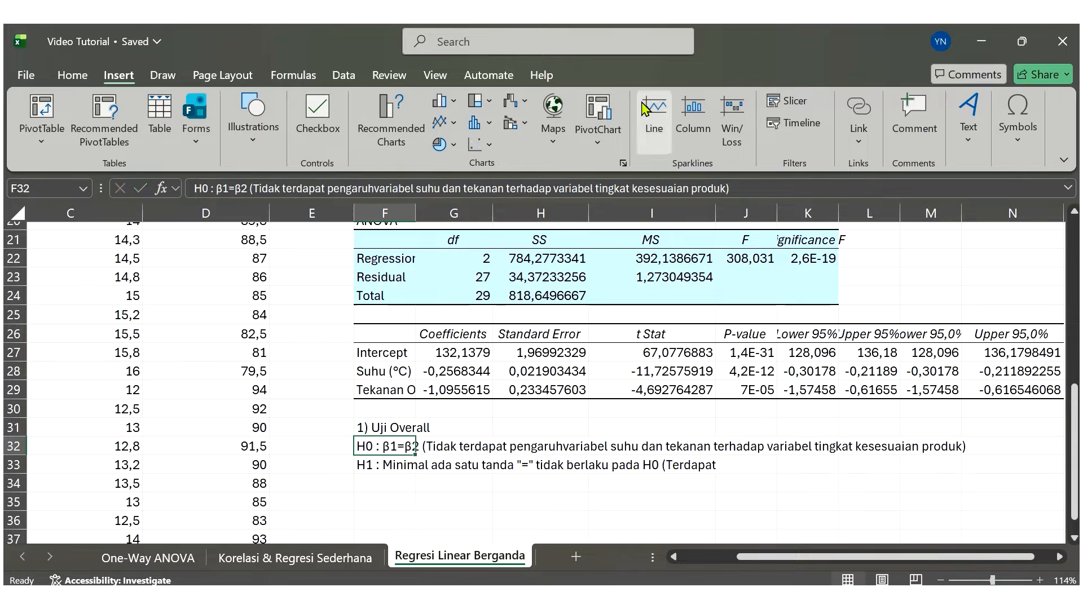
left_click(376, 188)
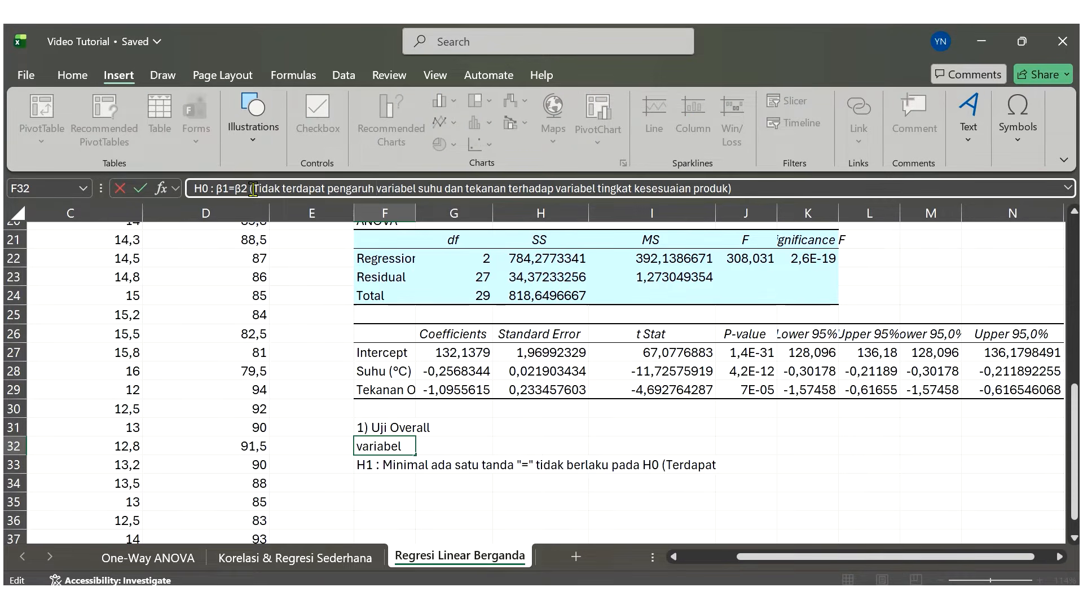
left_click_drag(253, 189, 733, 193)
key("ctrl+c")
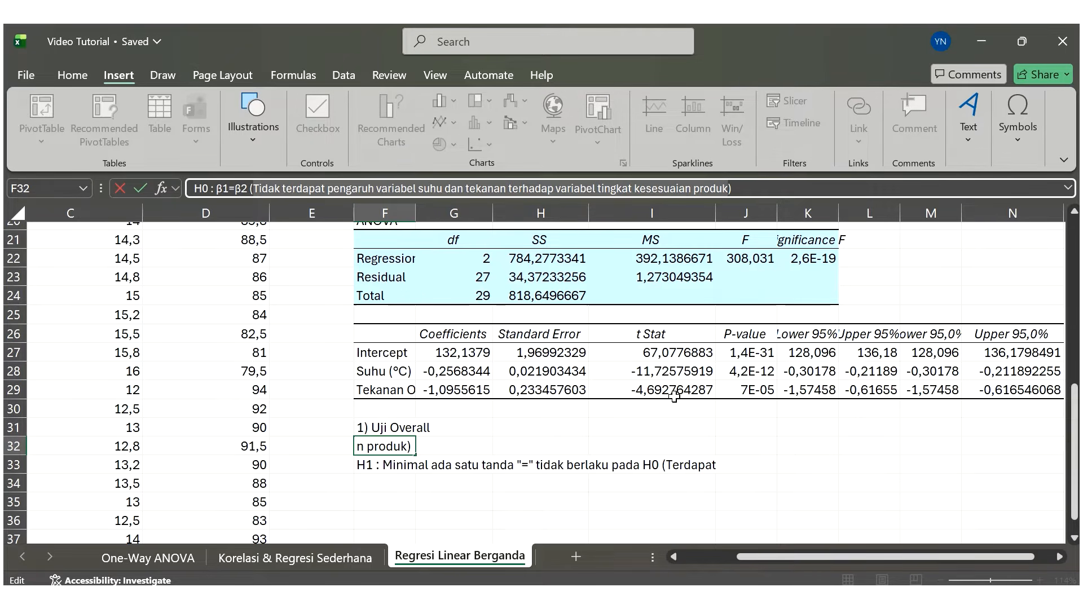
- Finish the alternative hypothesis in F33 by pasting the copied explanation after "Terdapat" and deleting its duplicate "Tidak terdapat"
left_click(393, 460)
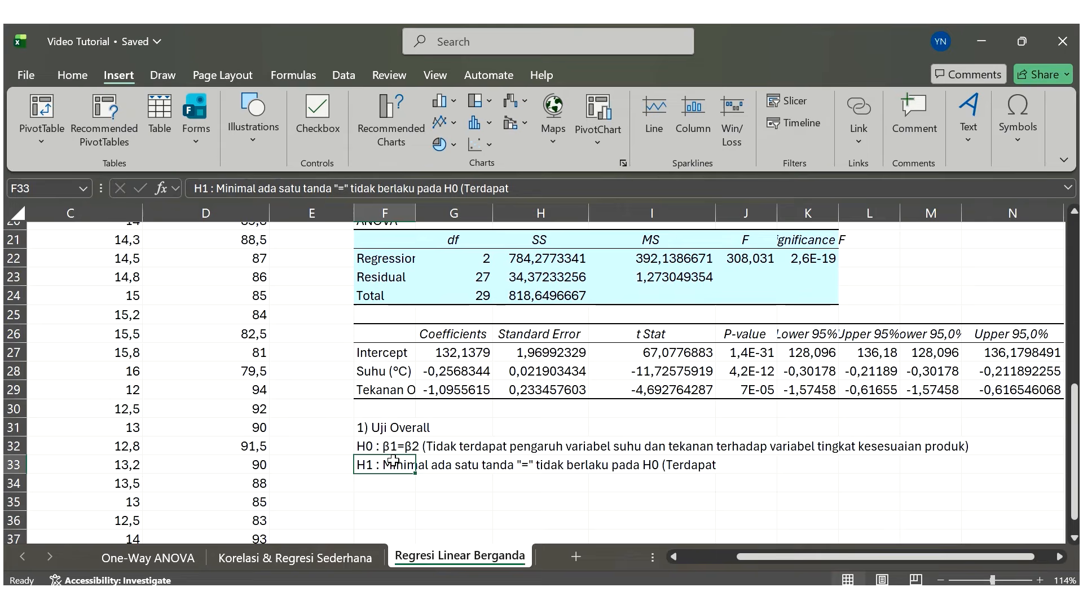
left_click(513, 196)
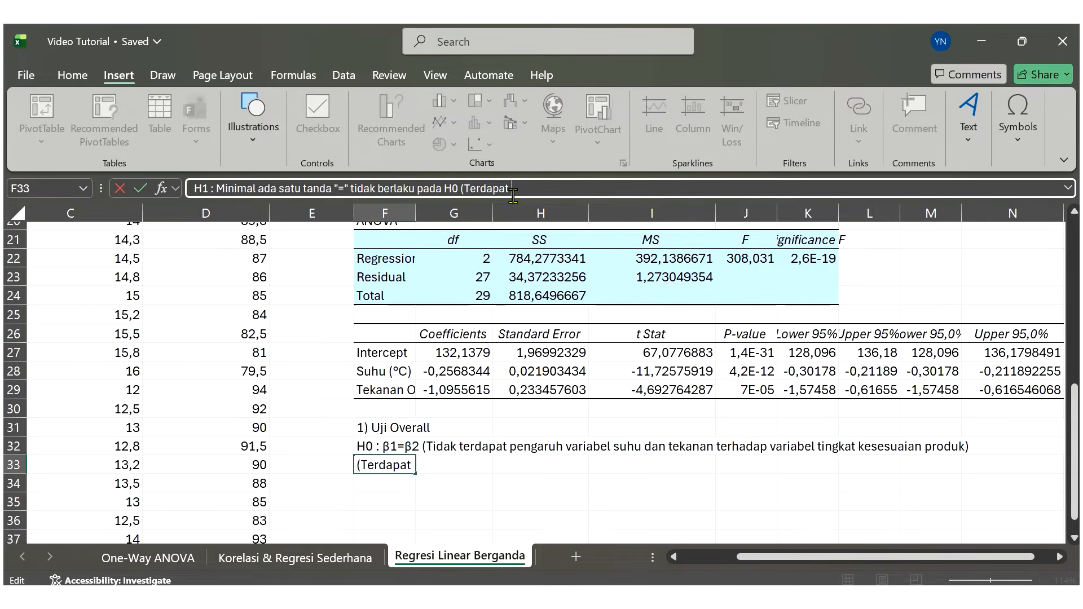
key("ctrl+v")
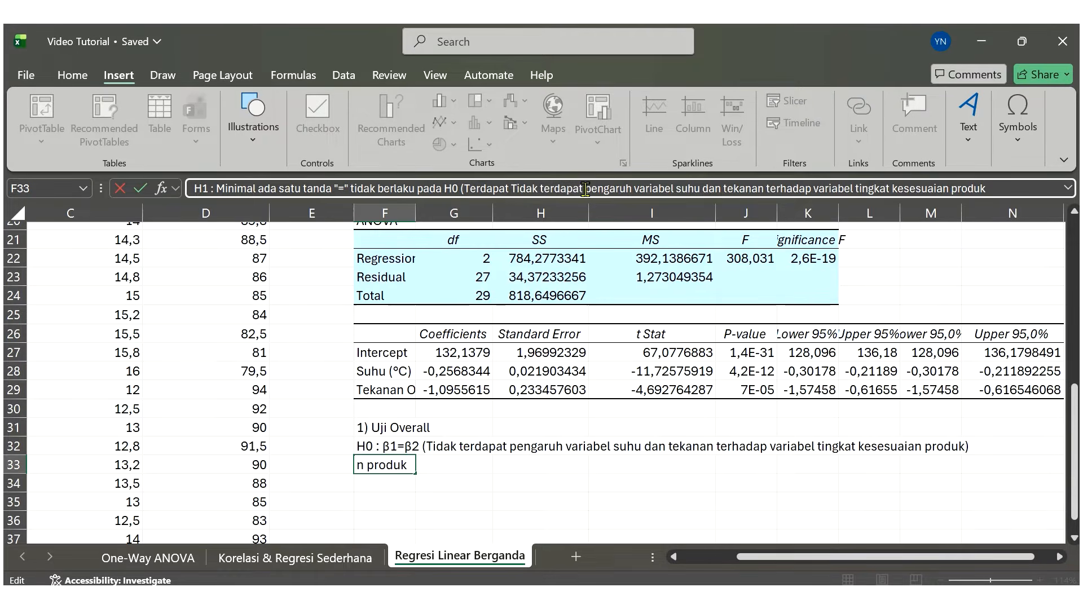
left_click_drag(582, 189, 511, 198)
key("BackSpace")
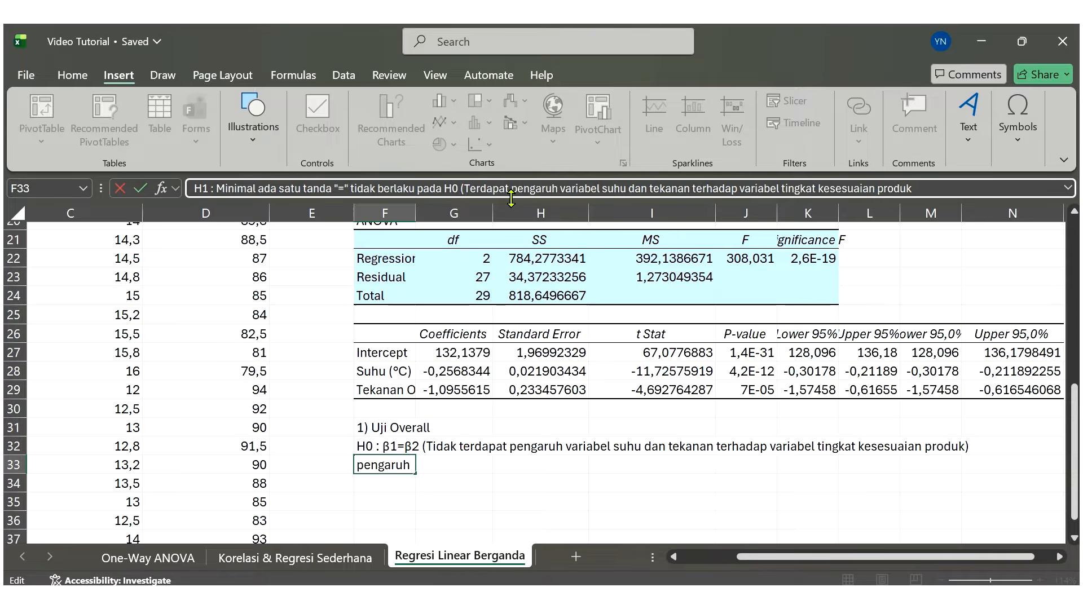
left_click(926, 192)
key("Return")
- Enter the heading "Daerah Kritis" in F35, leaving one blank row below the hypotheses
key("Return")
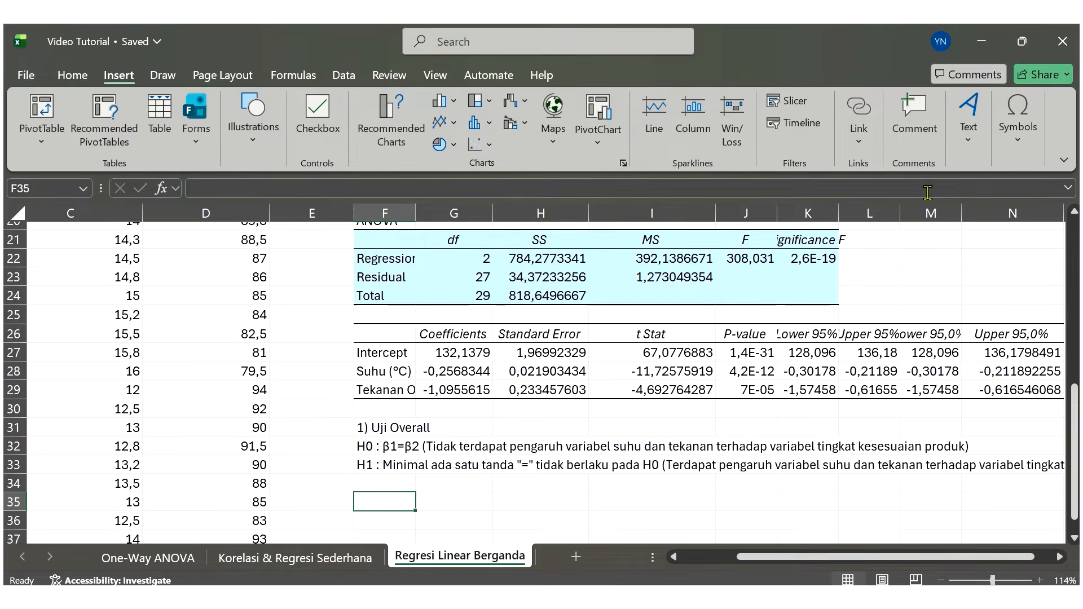
type("Daerah")
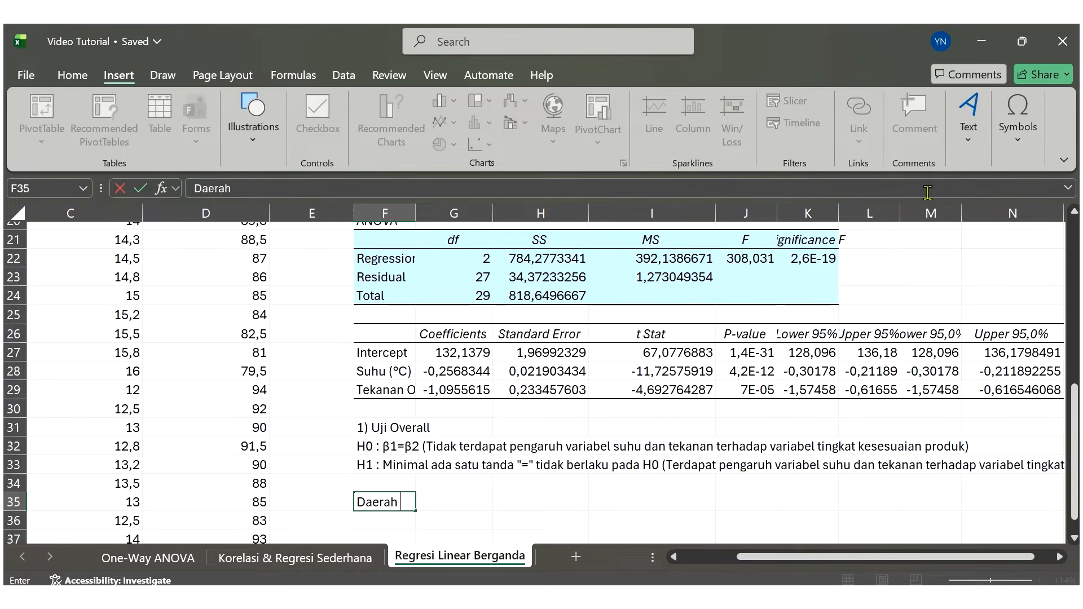
type(" Kritis")
- Highlight the Significance F value in K22 of the ANOVA table with a yellow fill
left_click(823, 259)
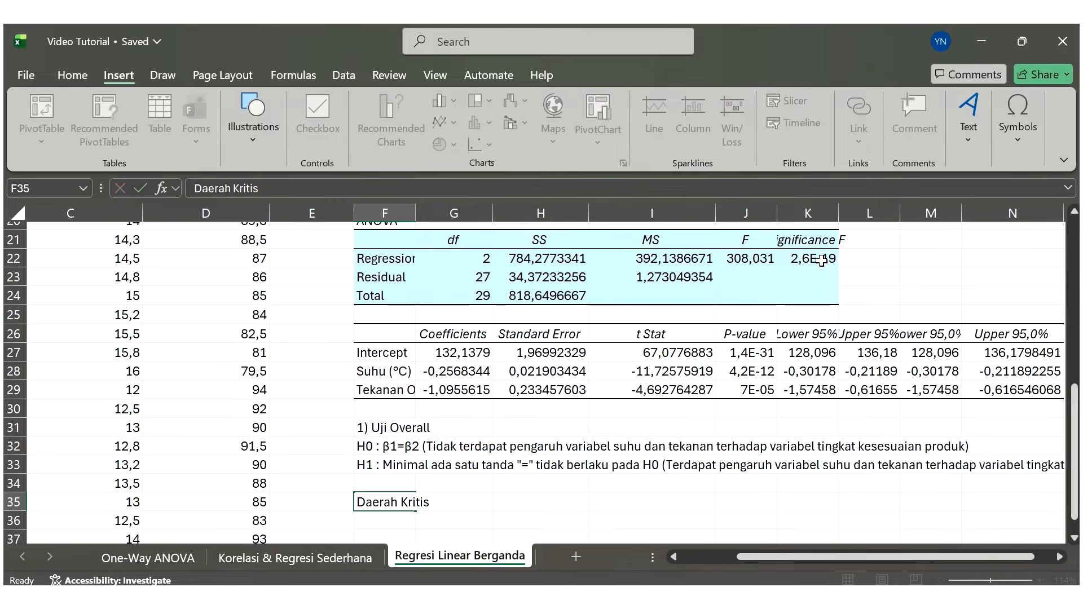
left_click(72, 75)
left_click(170, 145)
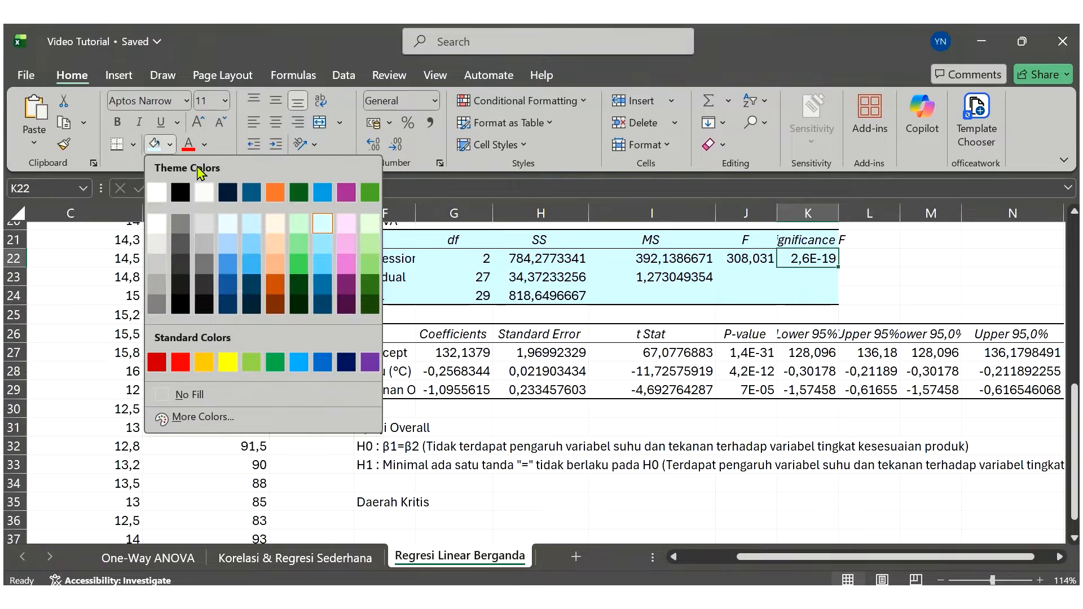
left_click(227, 362)
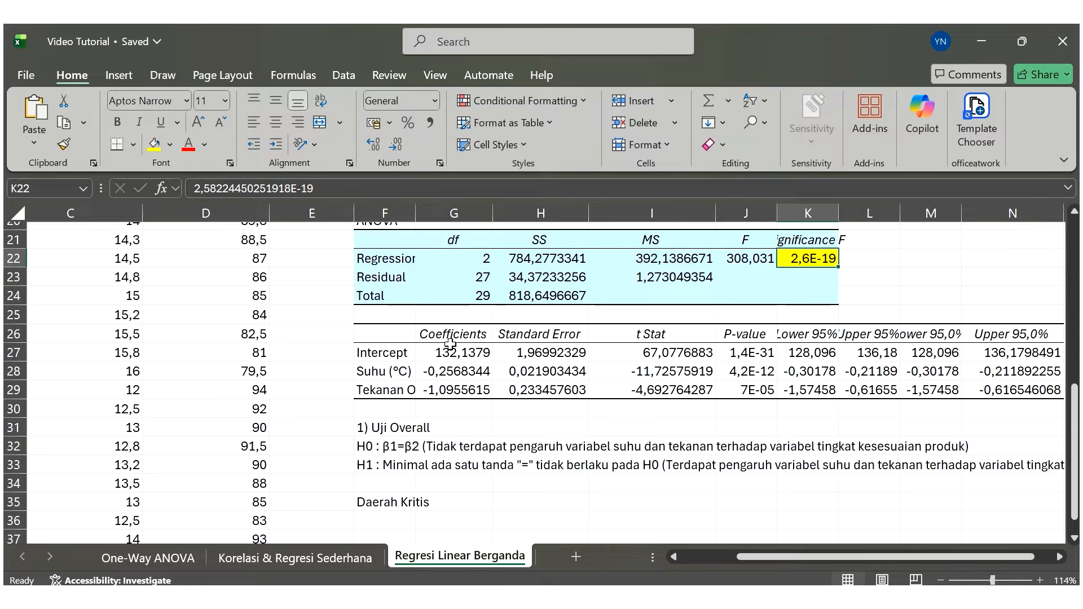
- Enter the rejection rule "Tolak H0, jika Significance F << alpha (0,05)" in F36 under the Daerah Kritis heading
left_click(408, 518)
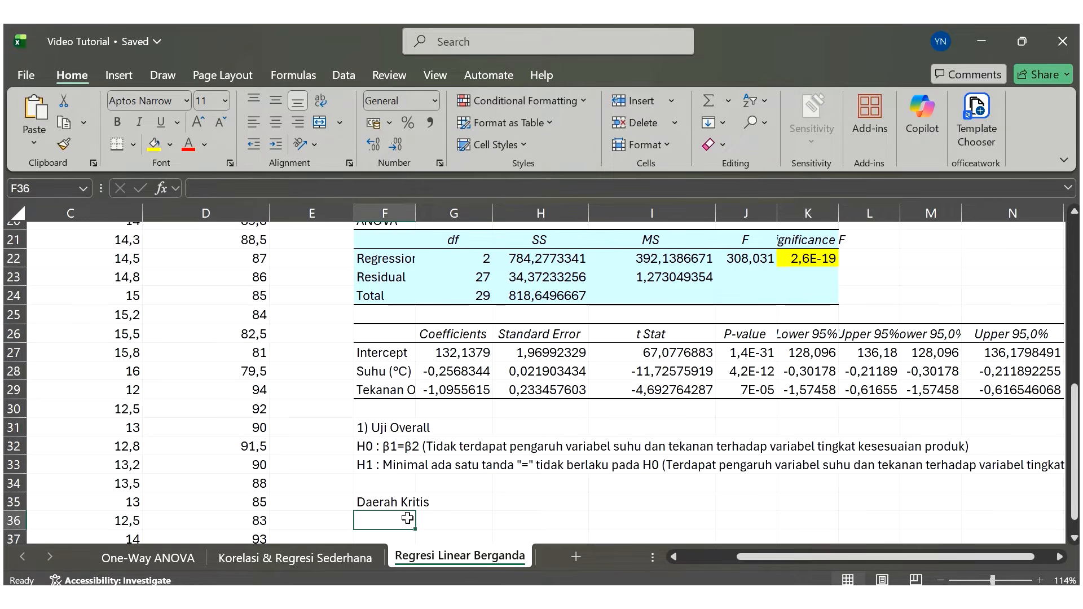
type("Tolak H")
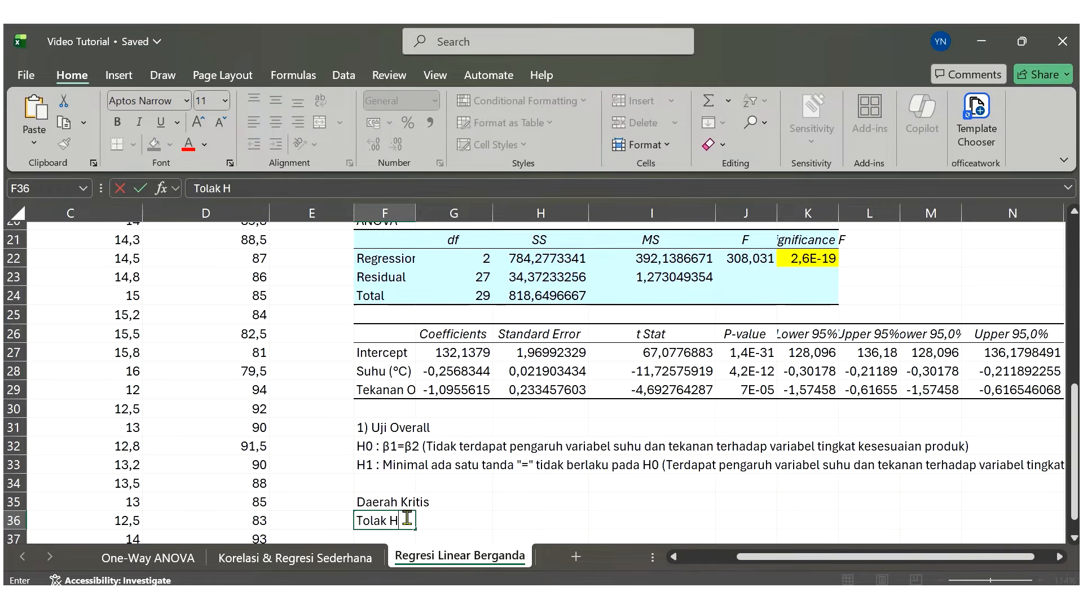
type("0, jika Significa")
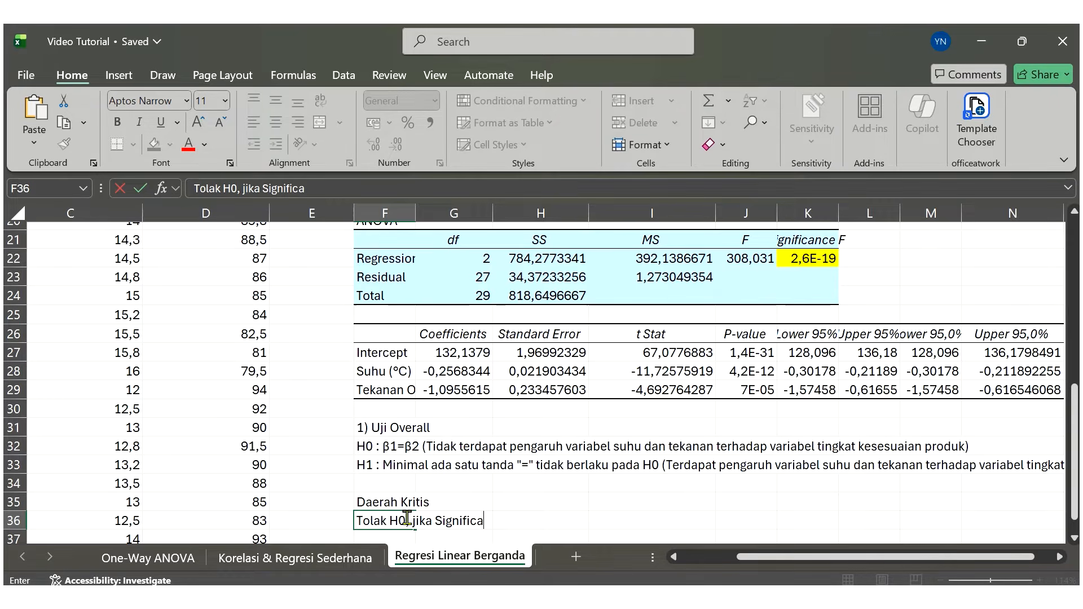
type("nce F << alpha")
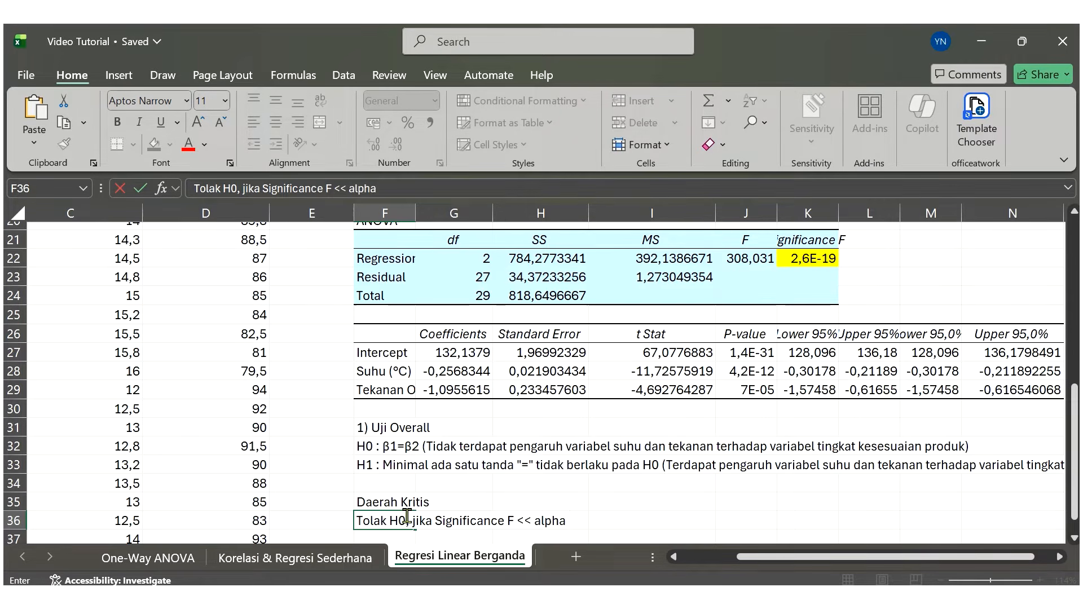
type(" (0,05)")
key("Return")
- Enter the heading "Kesimpulan" in F38, leaving one blank row below the rejection rule
key("Return")
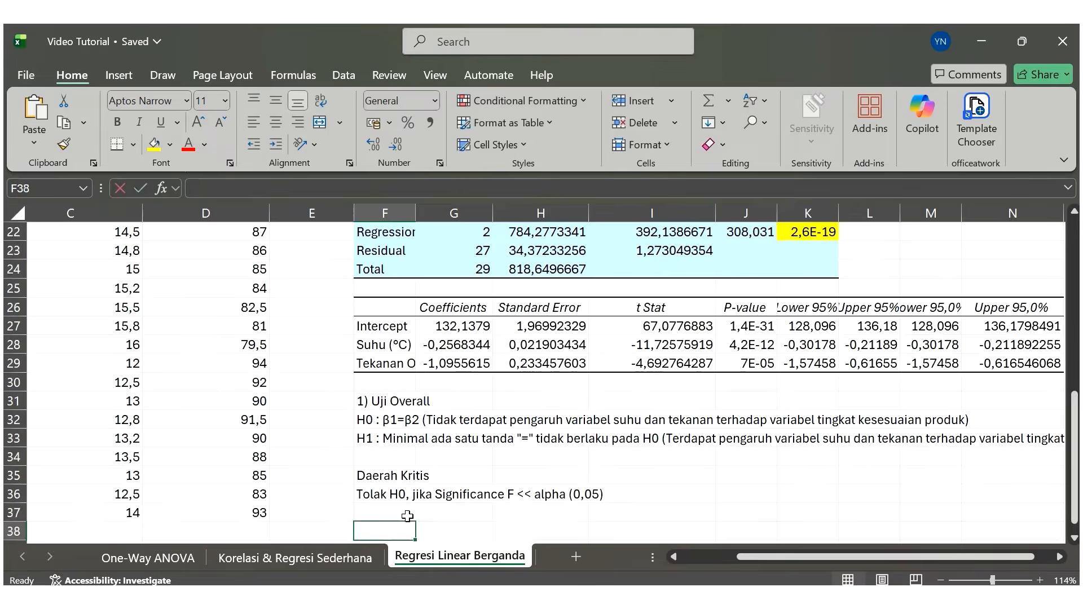
type("Kesimpulan")
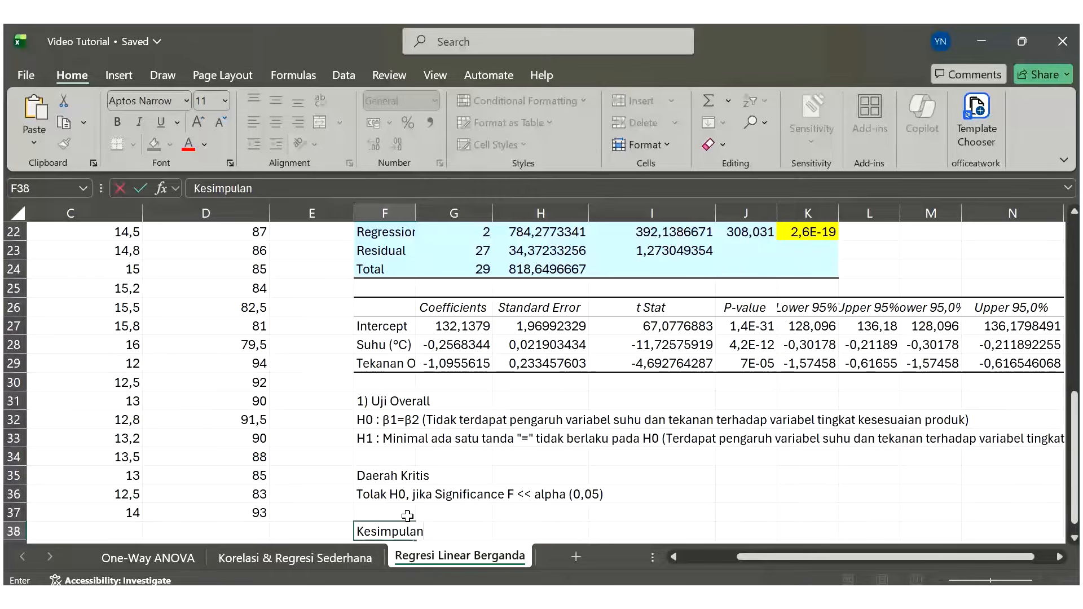
key("Return")
- Begin the conclusion in F39 with the text "Tolak H0, karena"
scroll(634, 438, "up", 2)
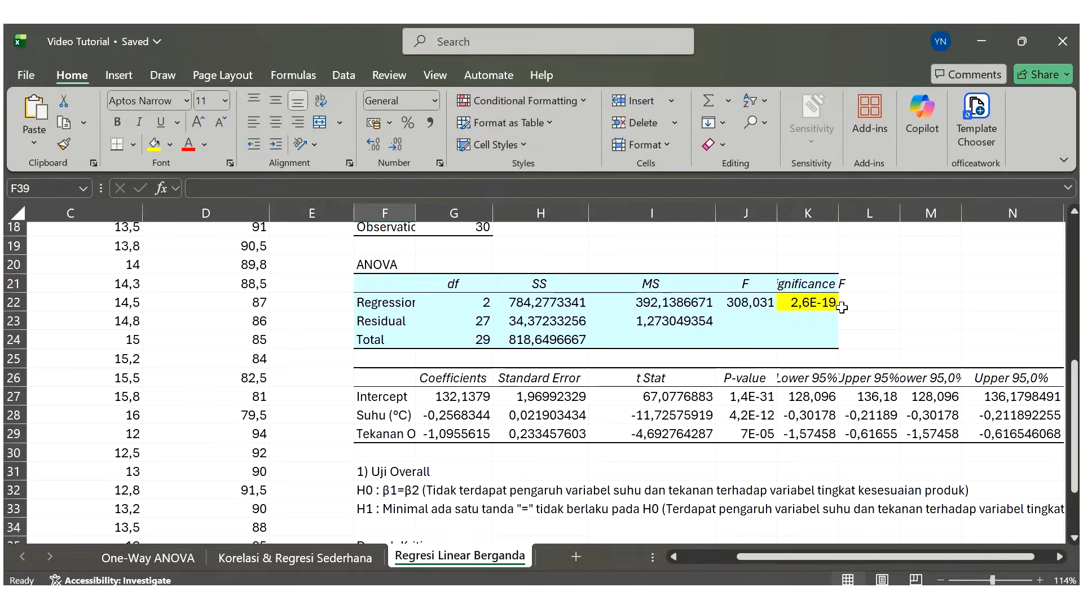
scroll(687, 381, "down", 3)
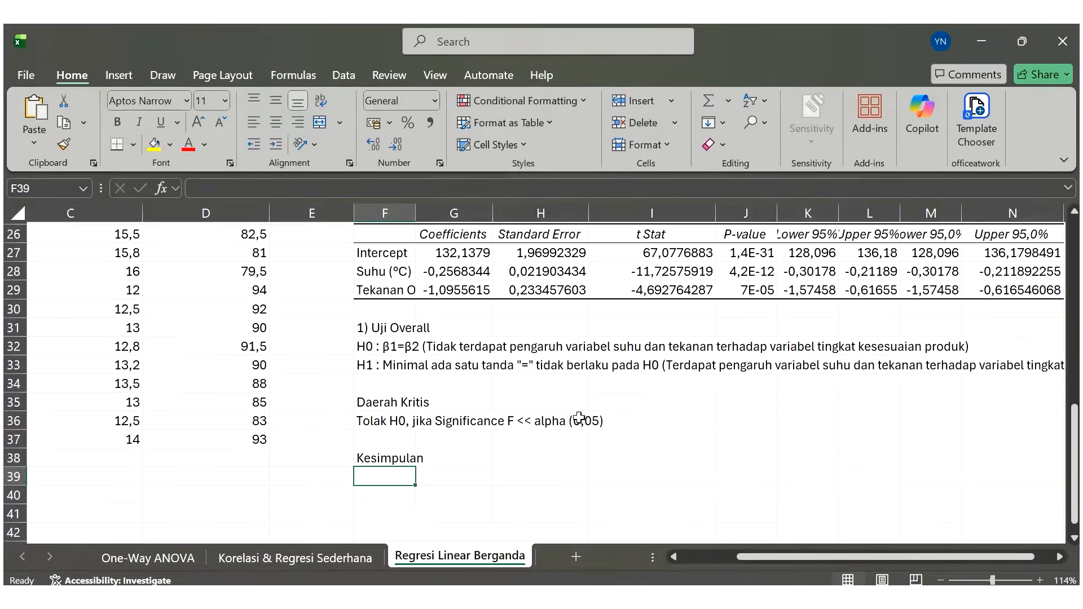
type("Tolak")
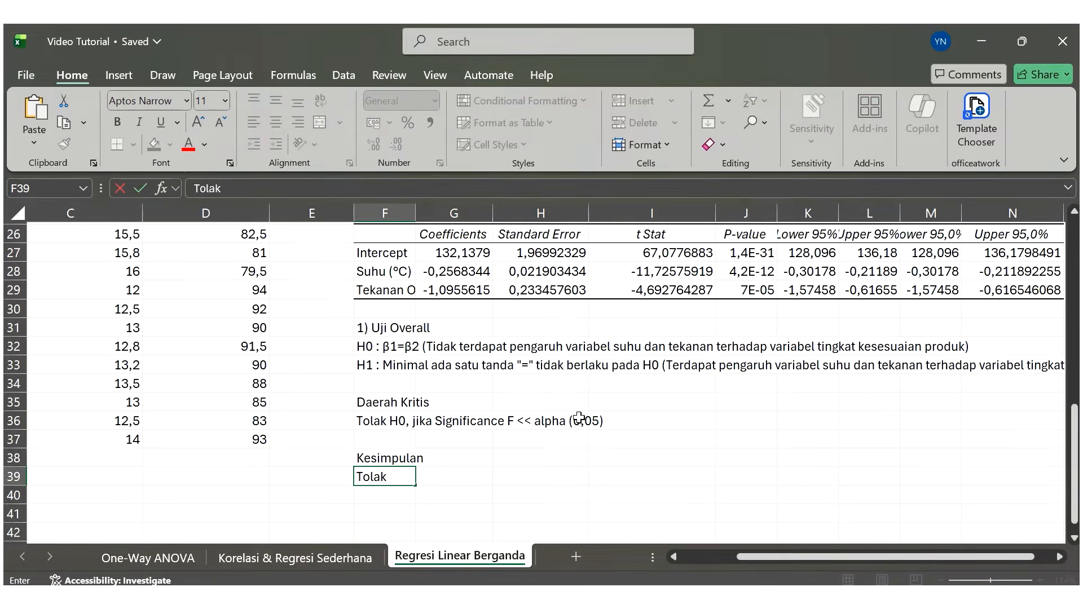
type(" Ho")
type("0, karena")
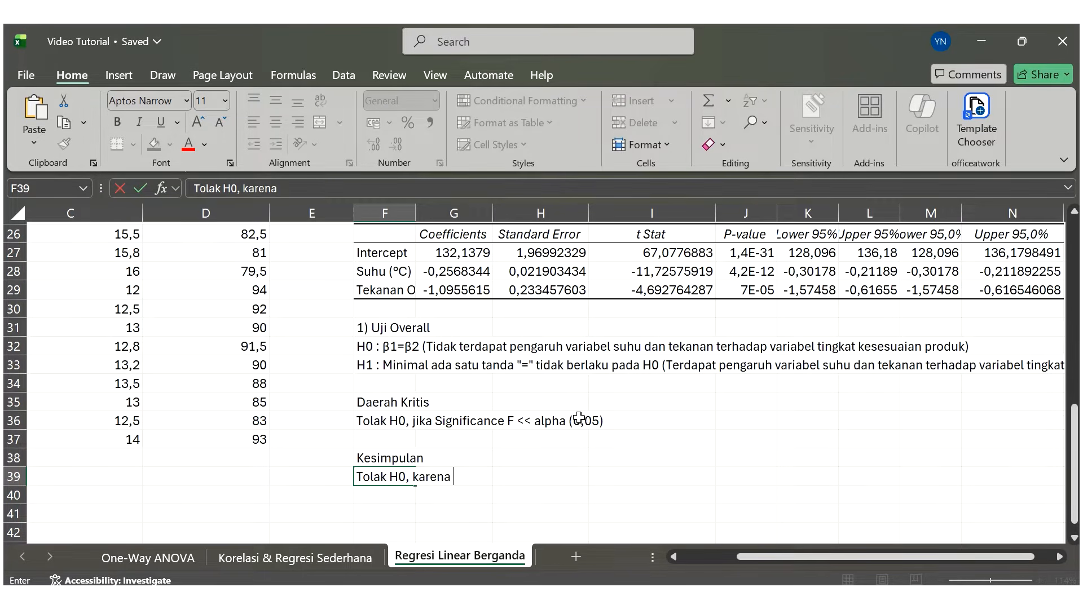
- Check the Significance F value in K22 and complete the conclusion in F39 with "2,6x10-19 < 0,05"
scroll(580, 418, "up", 2)
left_click(845, 292)
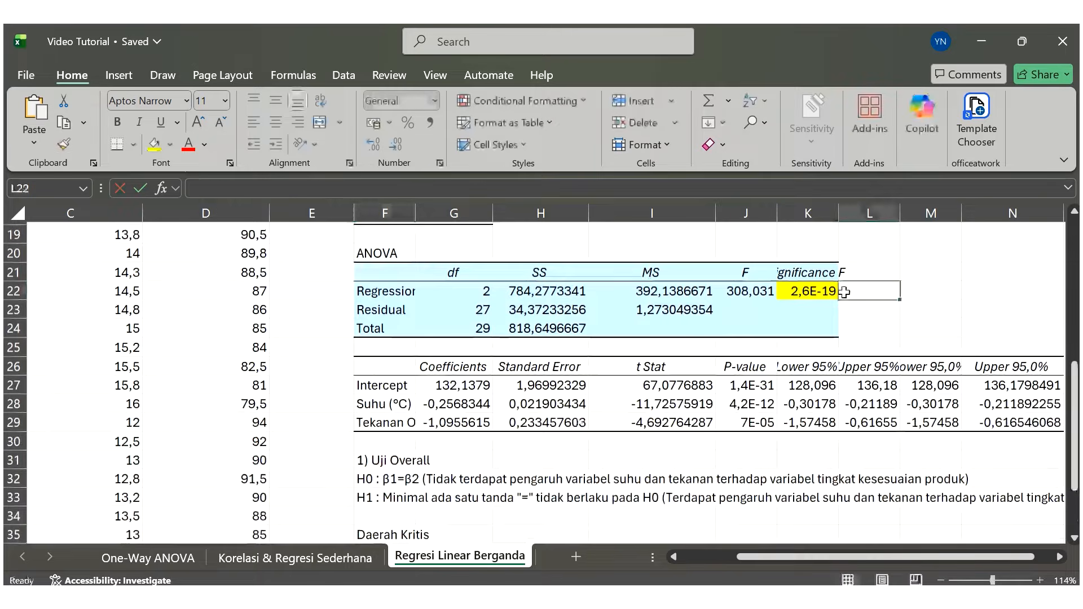
left_click(836, 291)
scroll(824, 292, "down", 3)
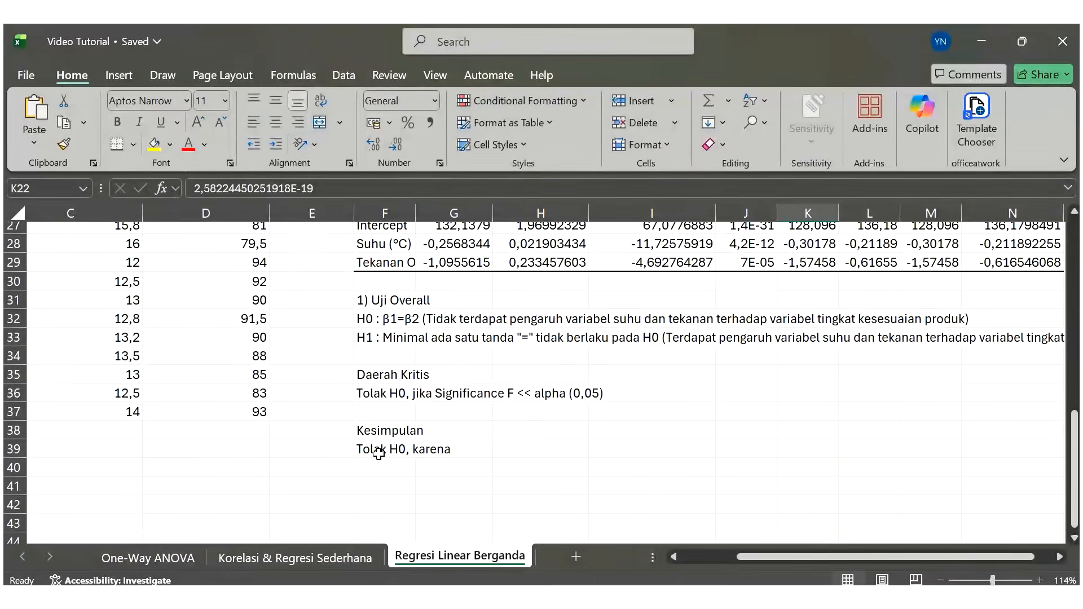
left_click(378, 453)
left_click(370, 194)
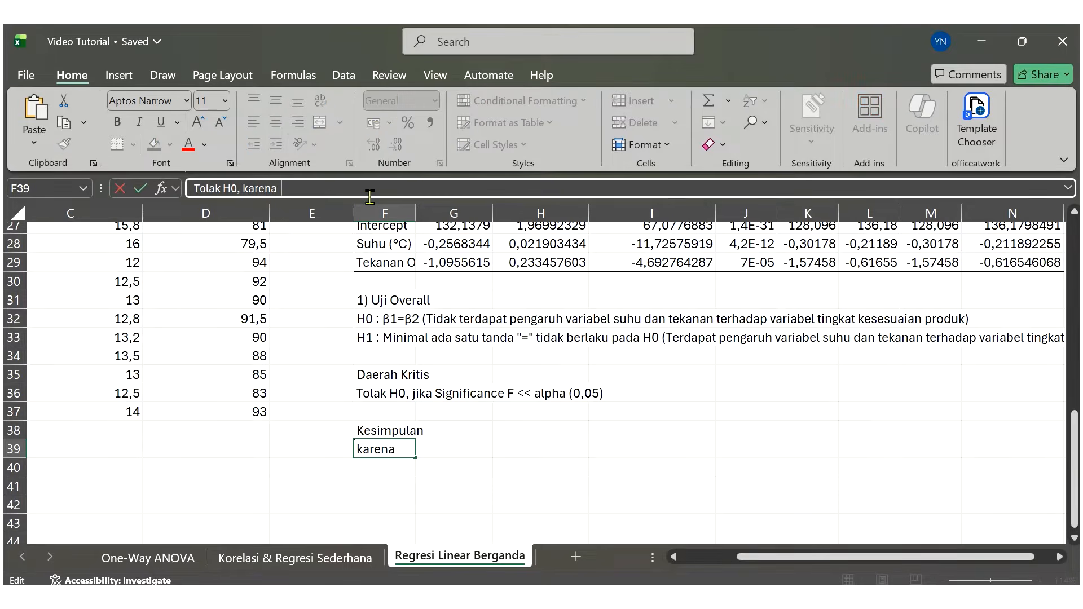
type("2,6x10-19")
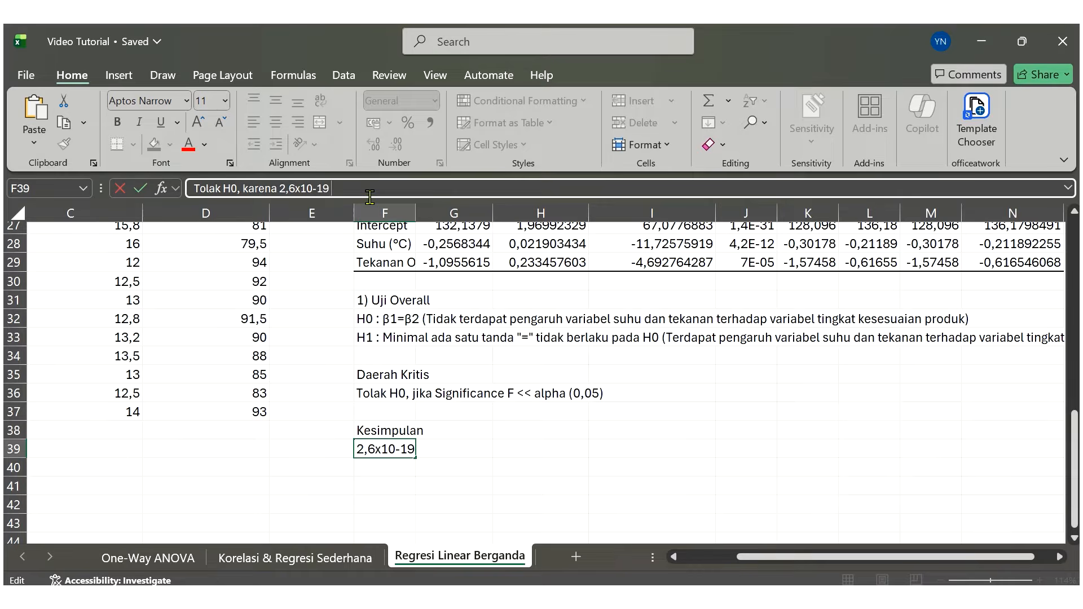
type(" < 0,05")
key("Return")
- Enter the heading "Interpretasi" in F41, leaving one blank row below the conclusion
key("Return")
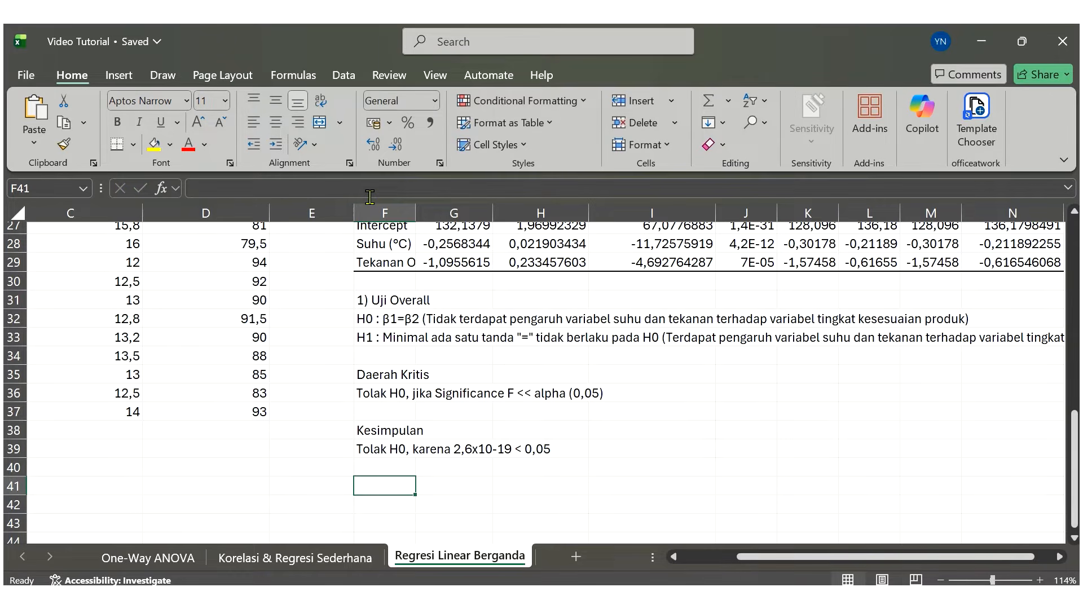
type("Interpretasi")
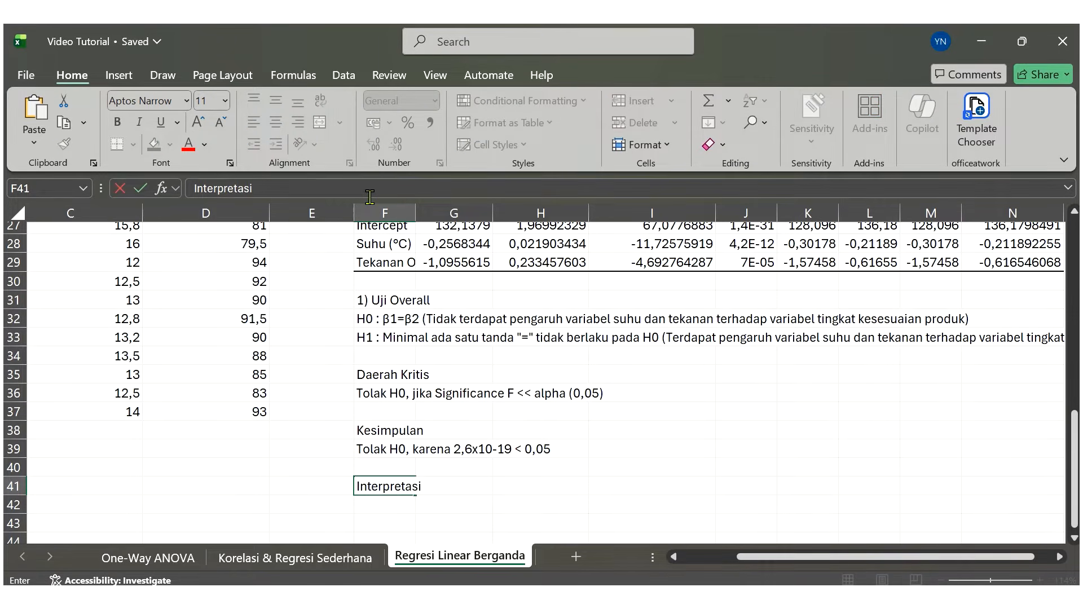
key("Return")
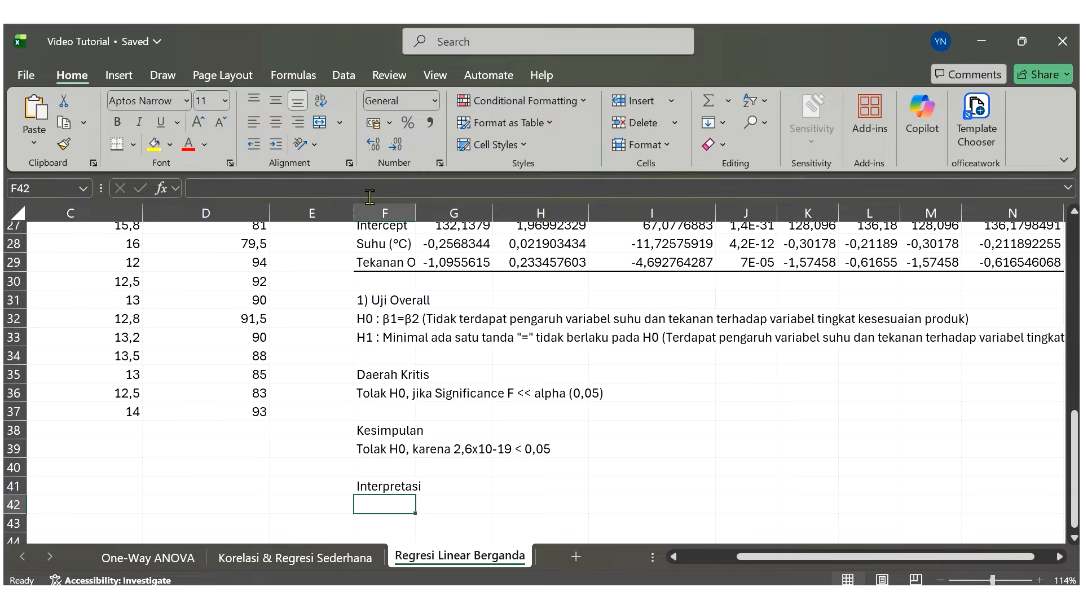
- Write "Suhu dan tekanan operasi berpengaruh secara simultan terhadap tingkat kesesuaian produk" in F42 under the Interpretasi heading
type("Suh")
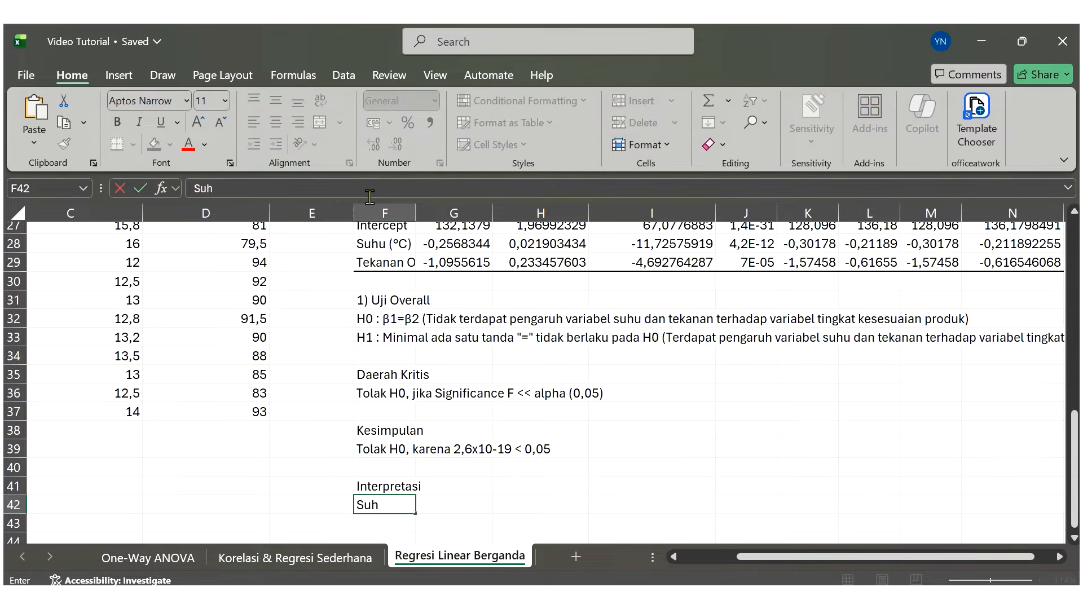
type("u dan tekanan ")
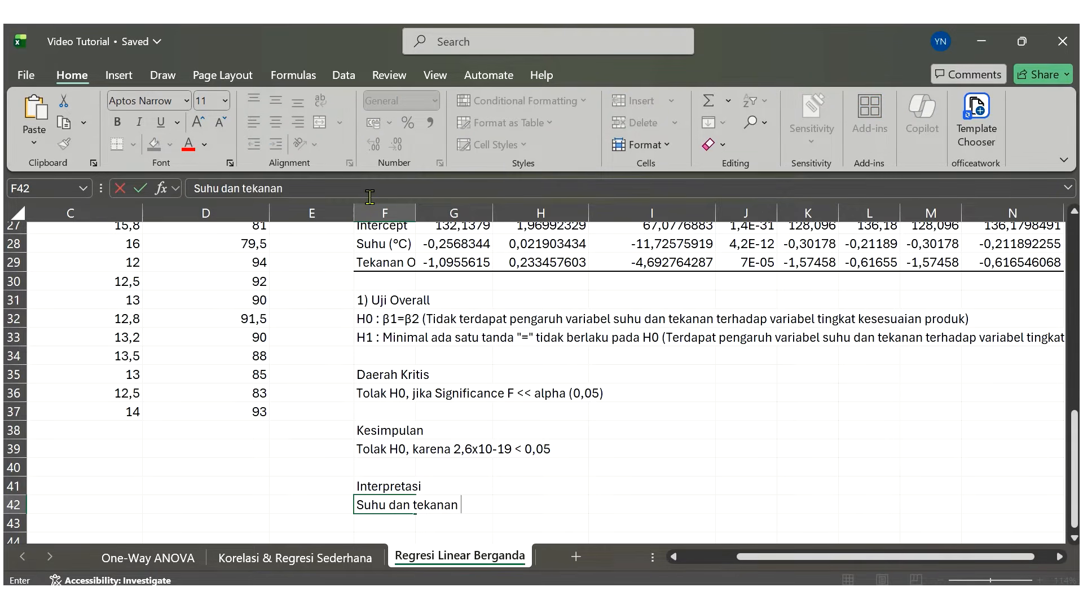
type("operasi berpengaru")
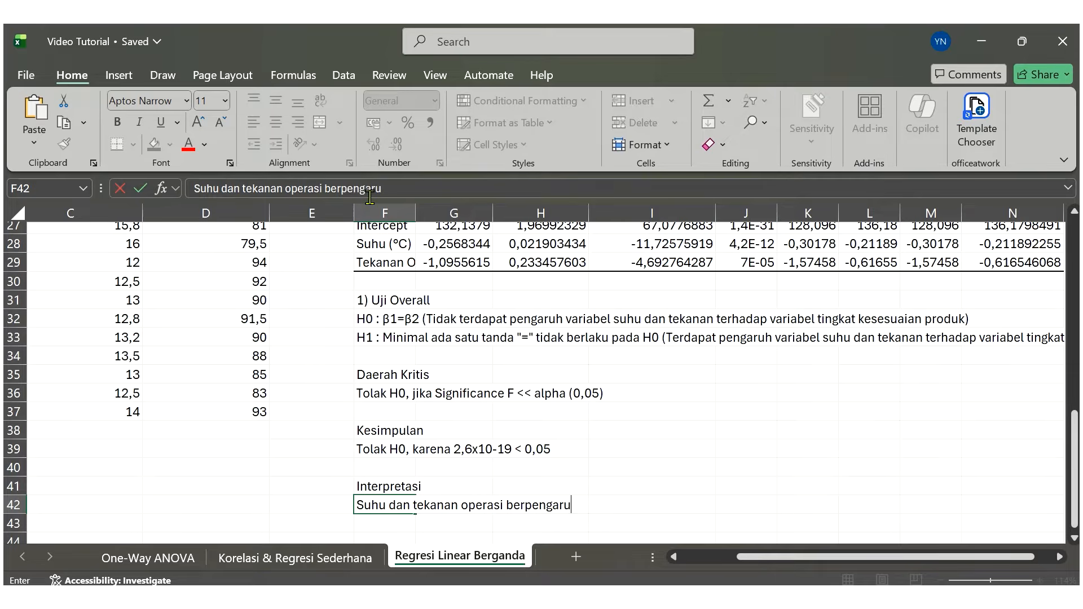
type("h secara si")
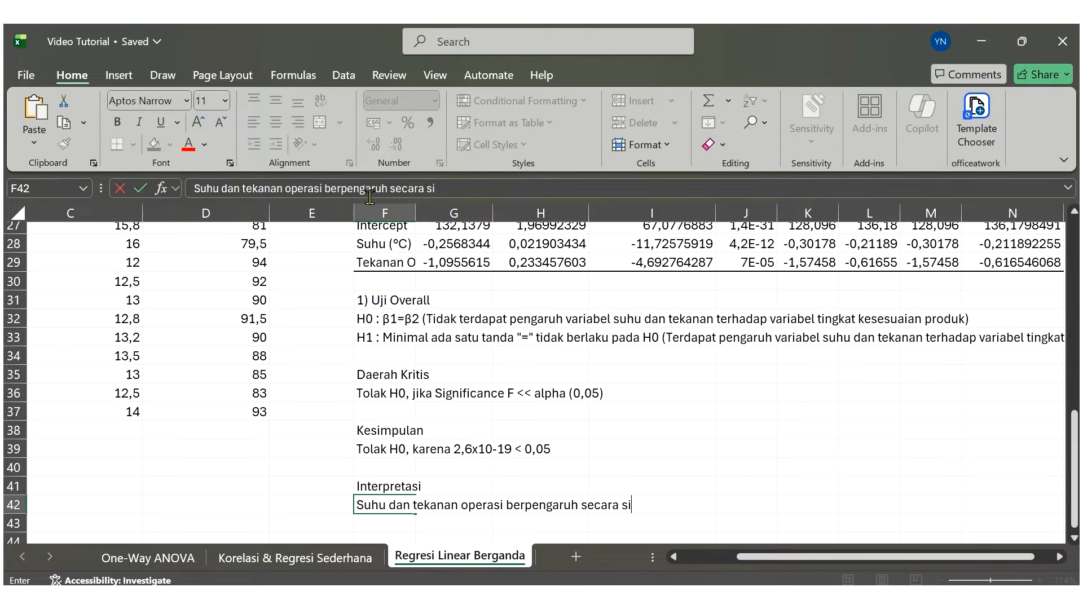
type("multan terha")
key("BackSpace")
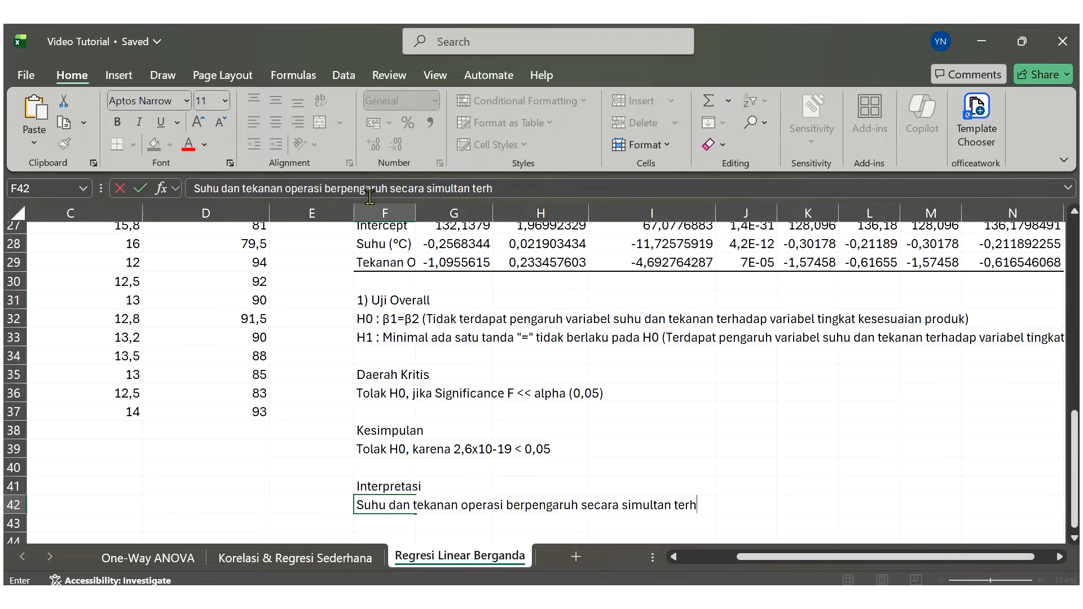
type("a")
type("dap tingkat ke")
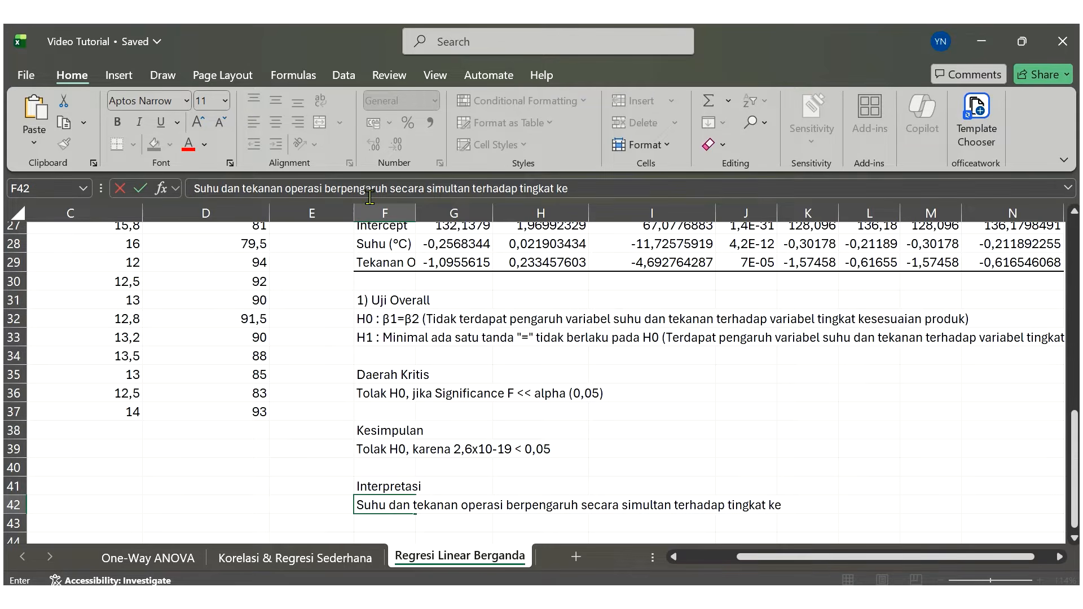
type("sesuaian produk")
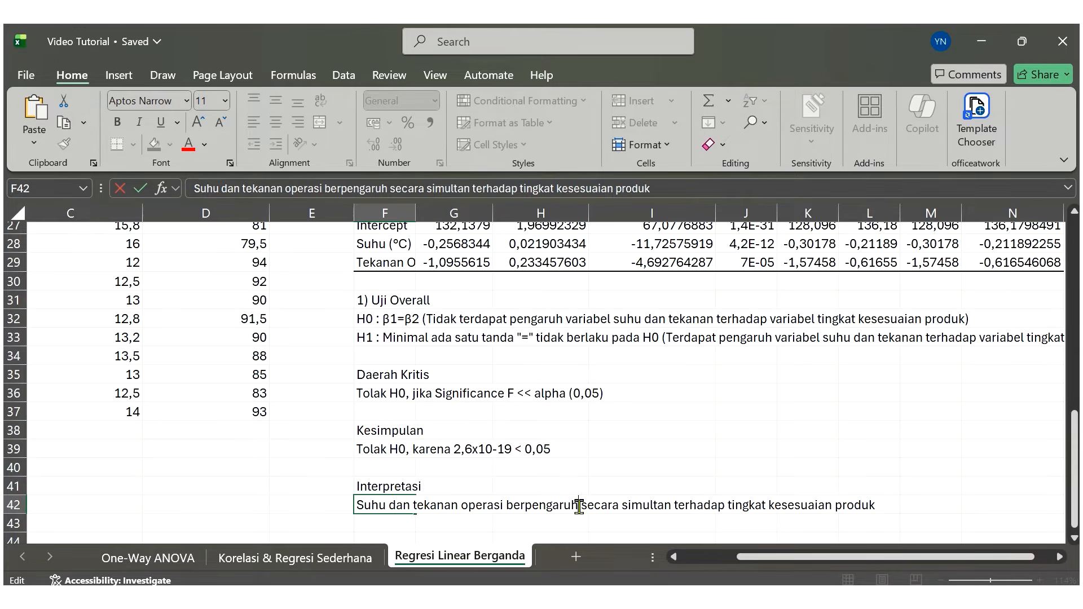
- Insert the word "signifikan" after "berpengaruh" in the F42 interpretation sentence
left_click(579, 506)
type("sign")
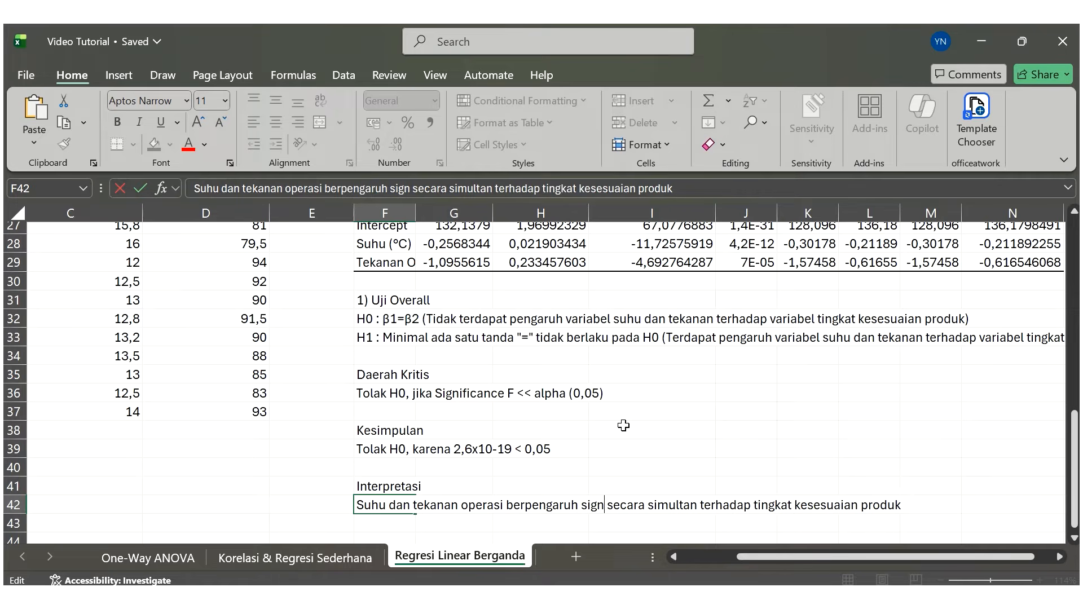
type("ifikan")
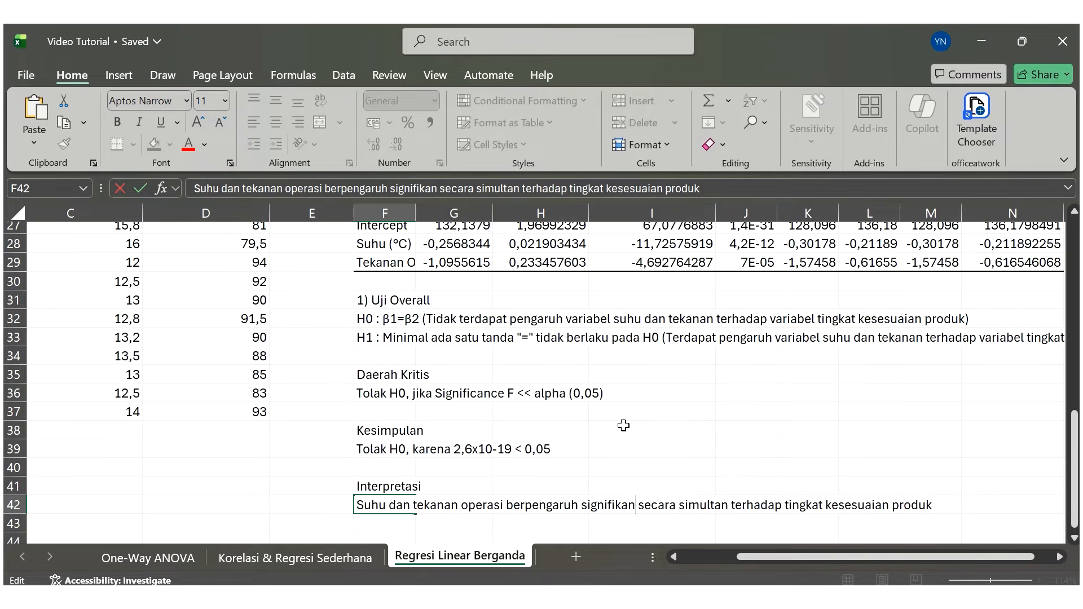
key("Return")
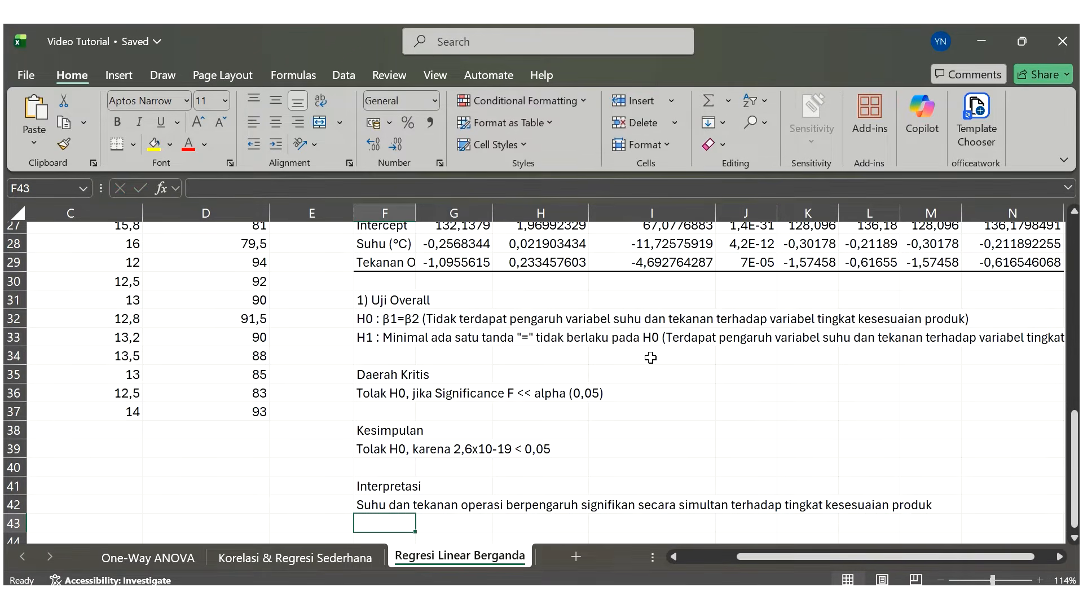
- Enter the section heading "2) Uji Parsial" in F44, leaving one blank row below the interpretation
scroll(650, 358, "up", 3)
scroll(651, 358, "right", 1)
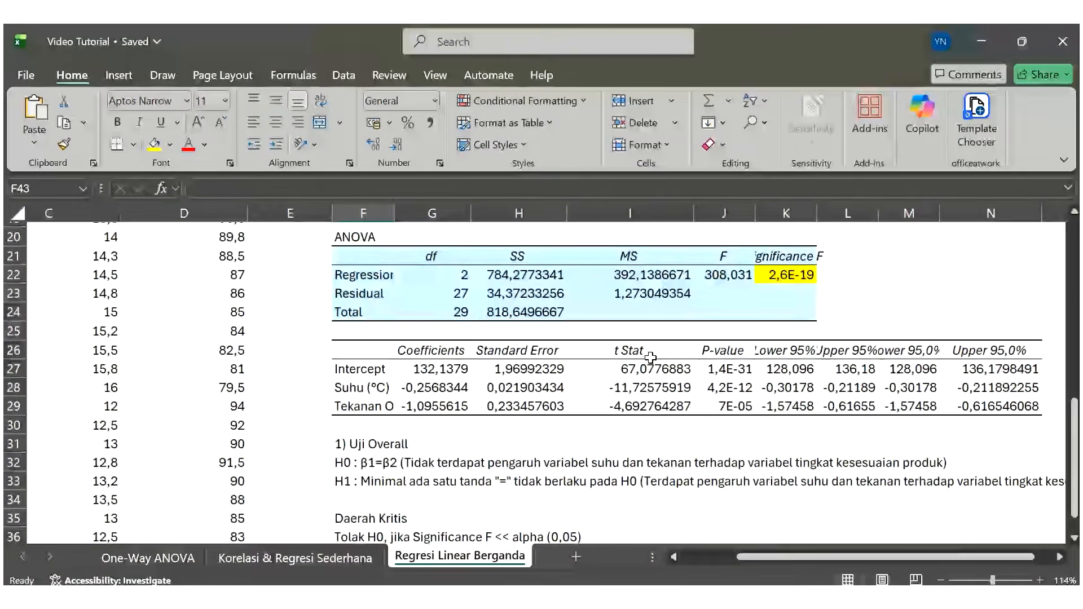
scroll(530, 371, "down", 3)
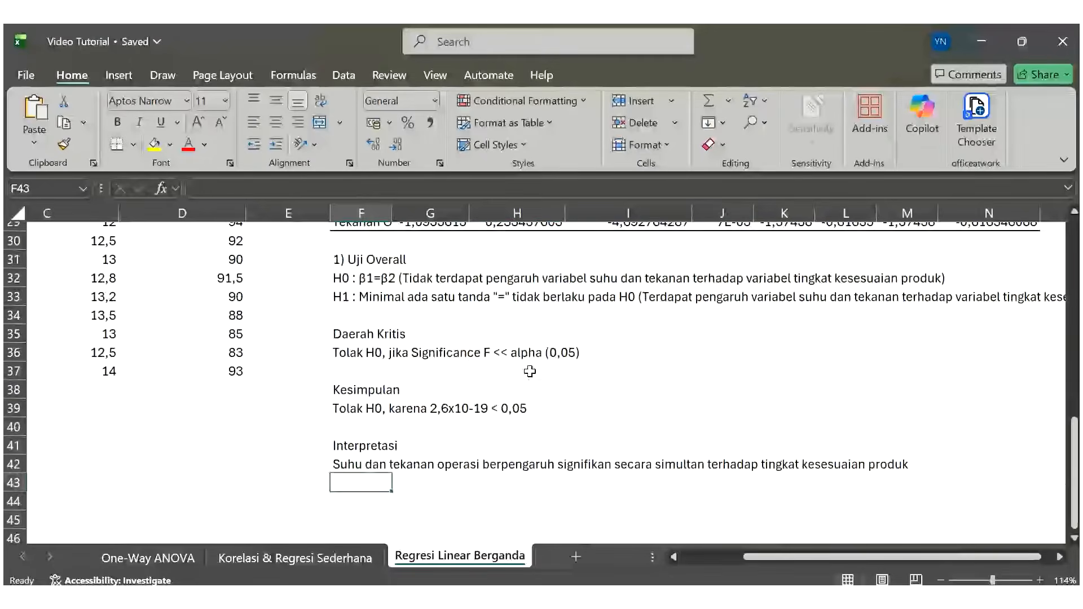
left_click(530, 371)
left_click(356, 505)
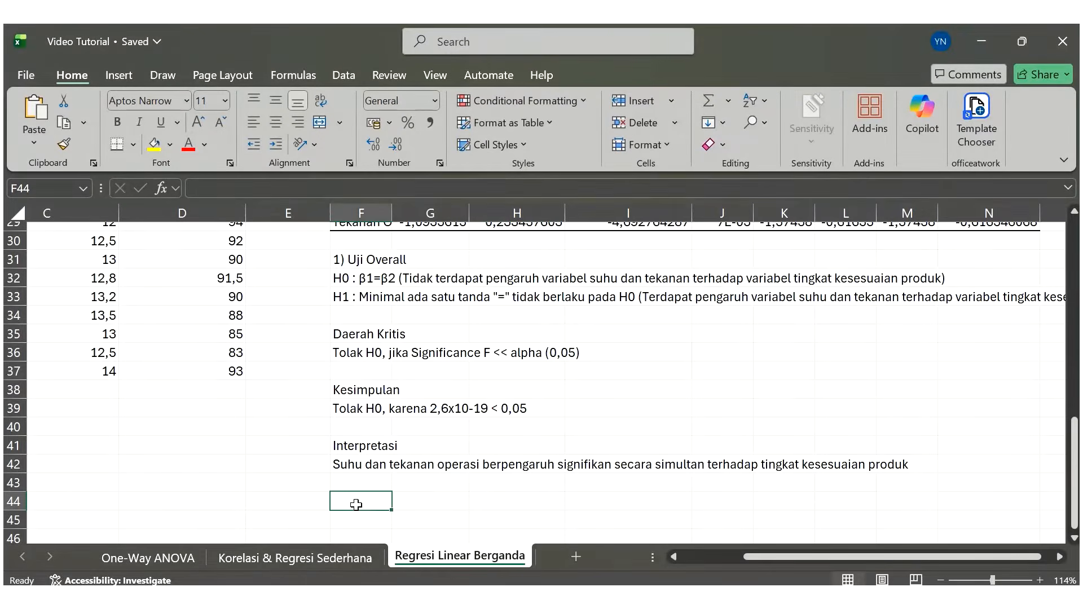
type("2) U")
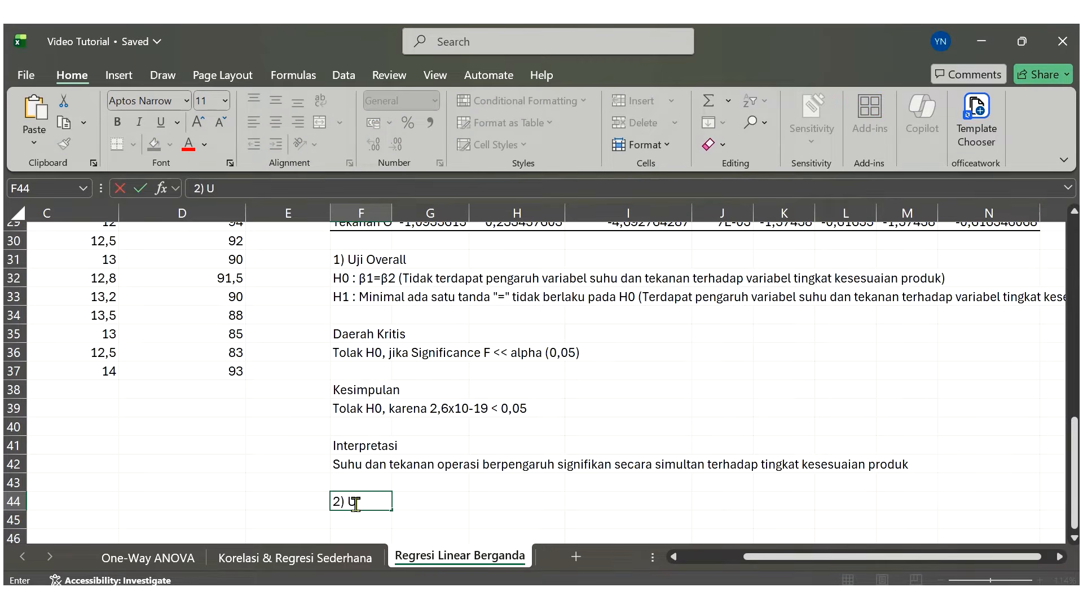
type("ji Parsial")
left_click(422, 423)
- Fill the regression coefficients table F26:N29 with the standard orange colour
scroll(426, 417, "up", 2)
scroll(451, 386, "right", 1)
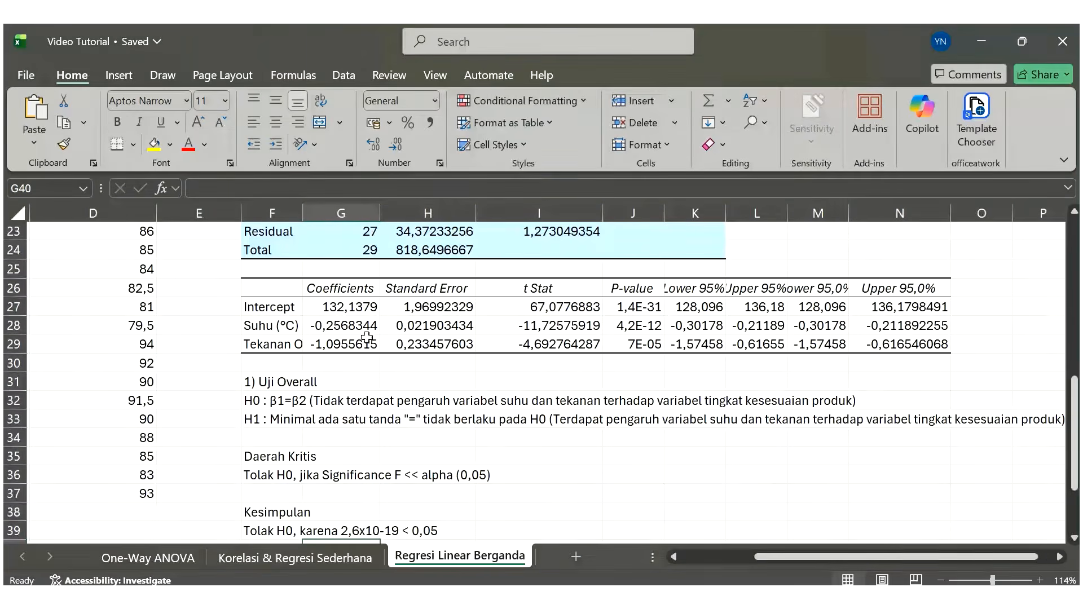
left_click_drag(285, 290, 910, 353)
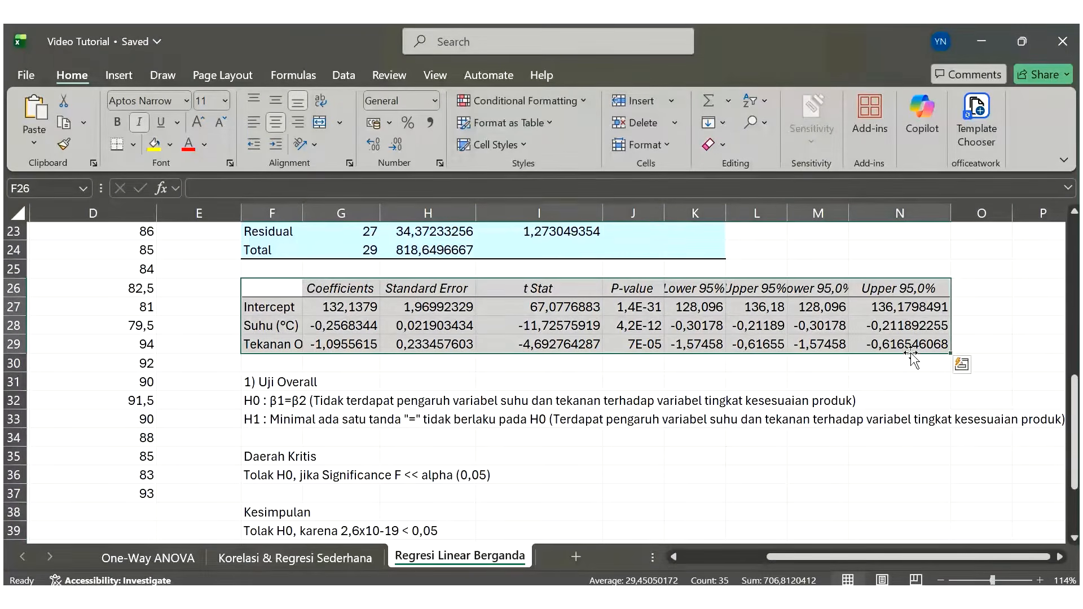
left_click(171, 145)
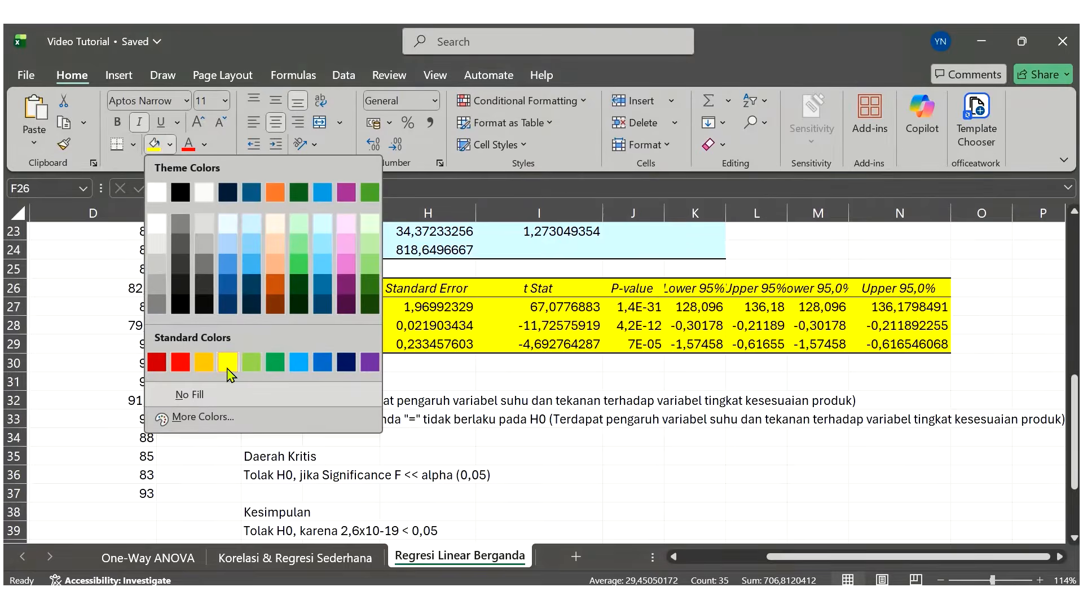
left_click(204, 362)
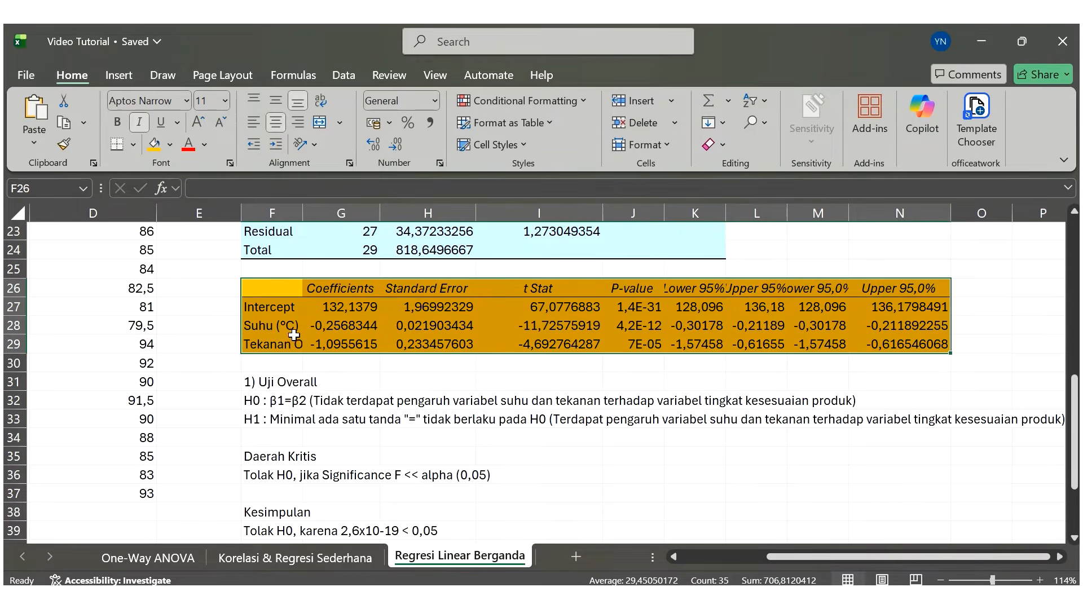
- Highlight the Intercept label in F27 and its coefficient in G27 with a yellow fill
left_click(276, 308)
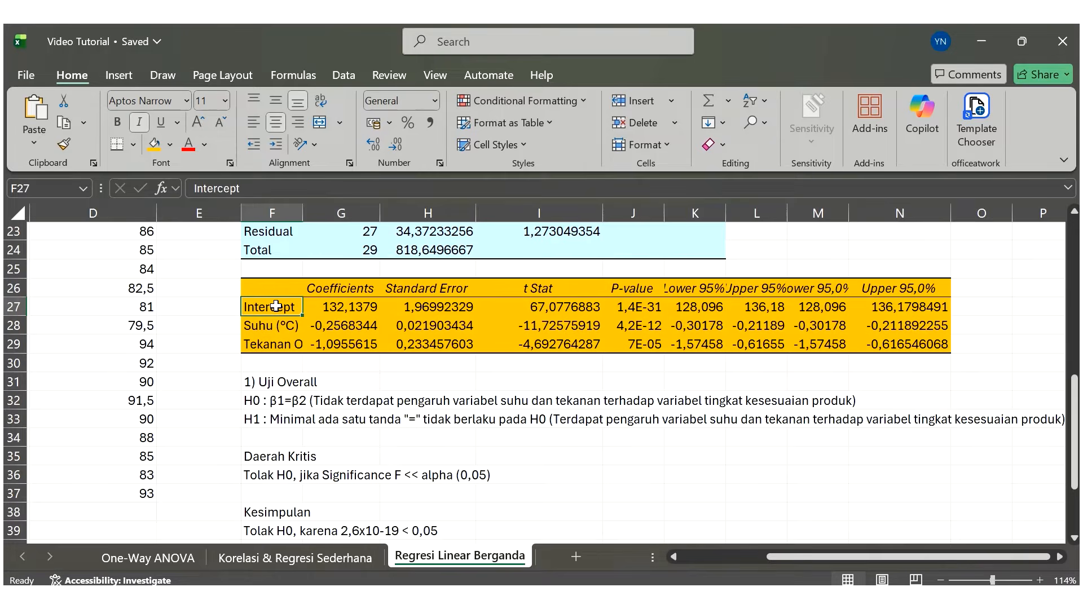
left_click(169, 144)
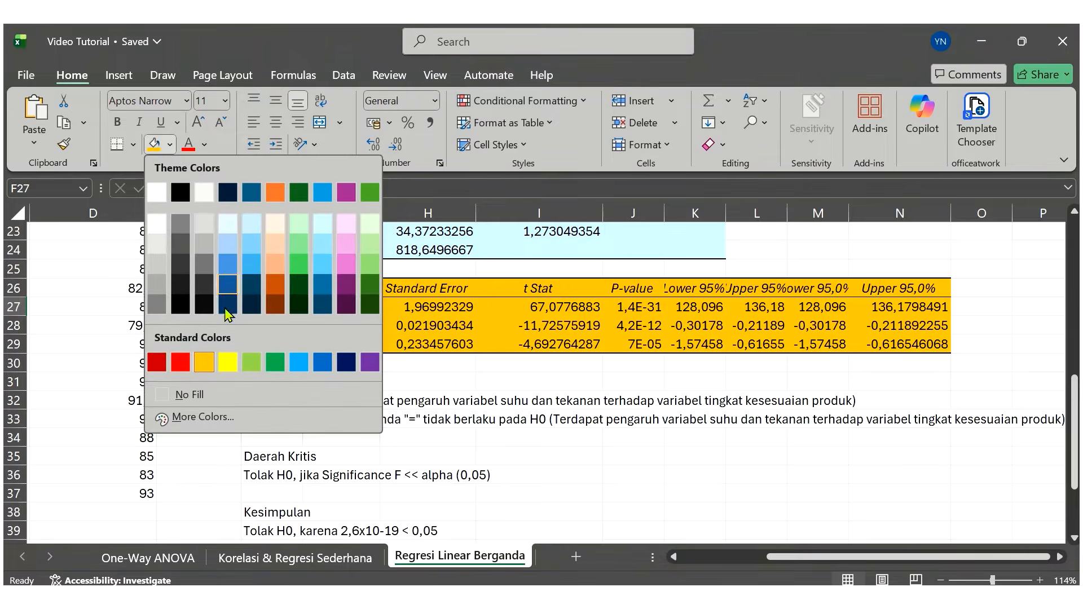
left_click(227, 361)
left_click(363, 306)
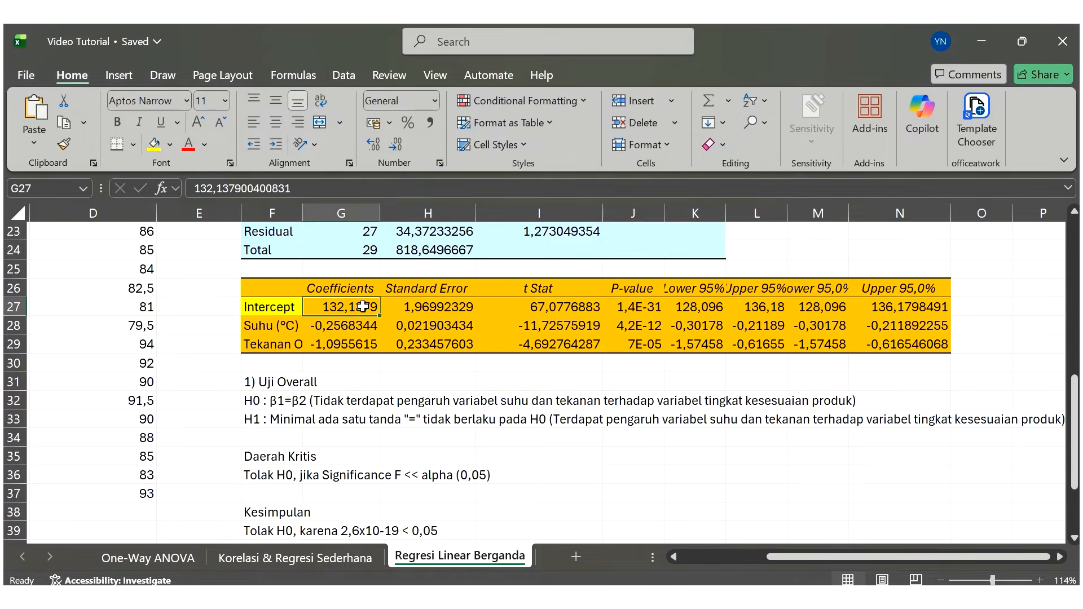
left_click(154, 144)
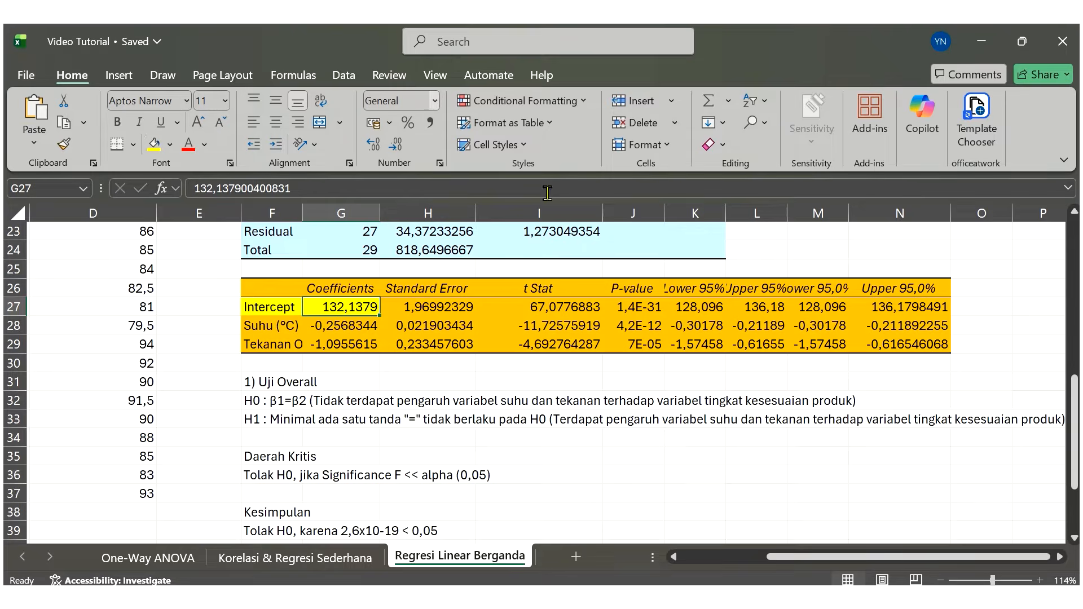
- Highlight the Intercept P-value in J27 with the yellow fill
left_click(625, 311)
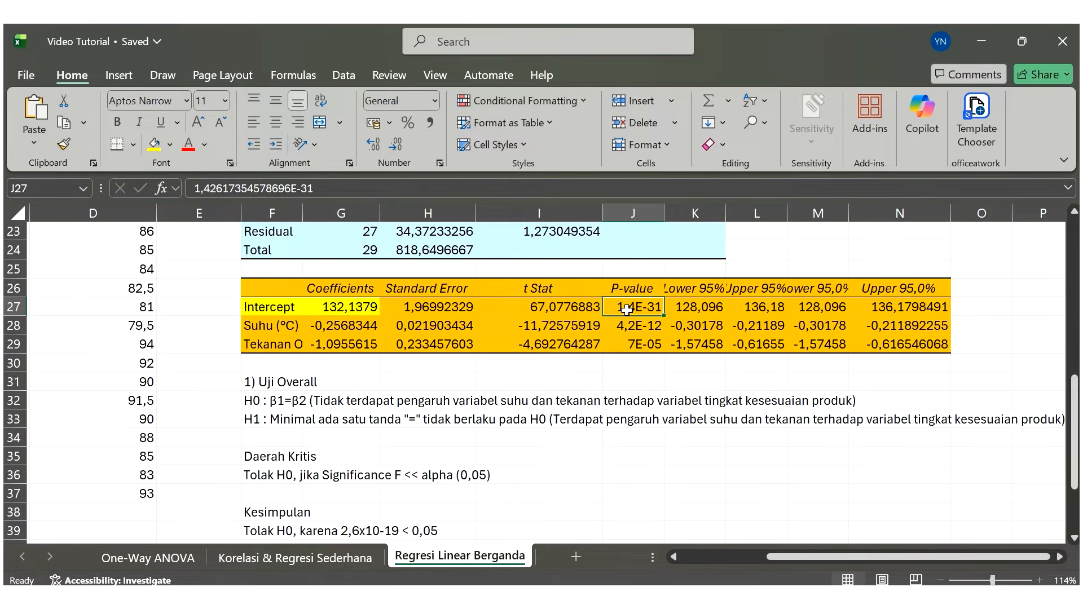
left_click(154, 144)
left_click_drag(699, 286, 929, 347)
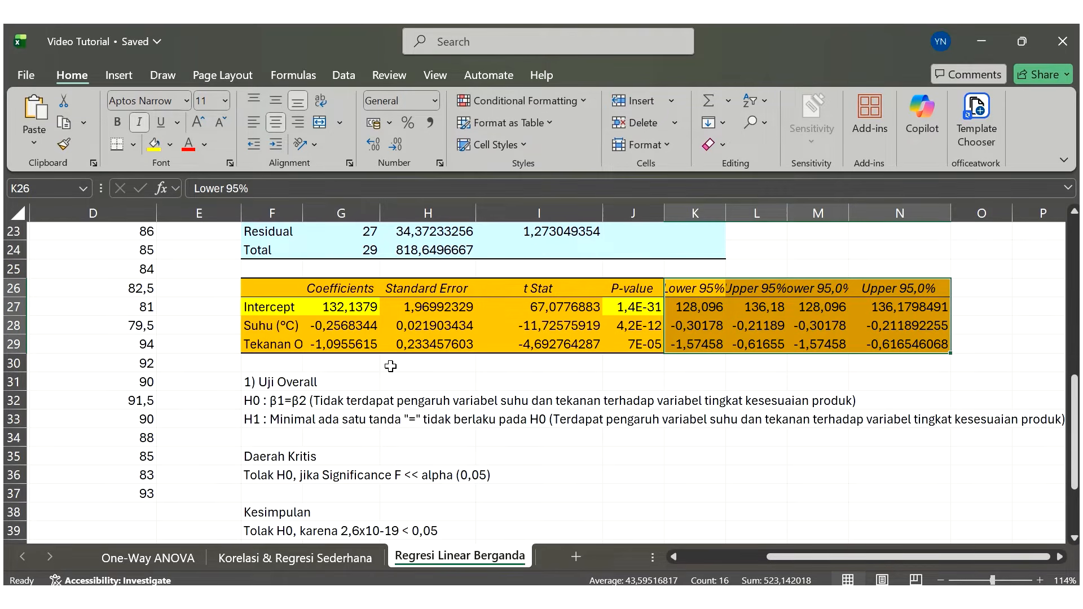
left_click(261, 309)
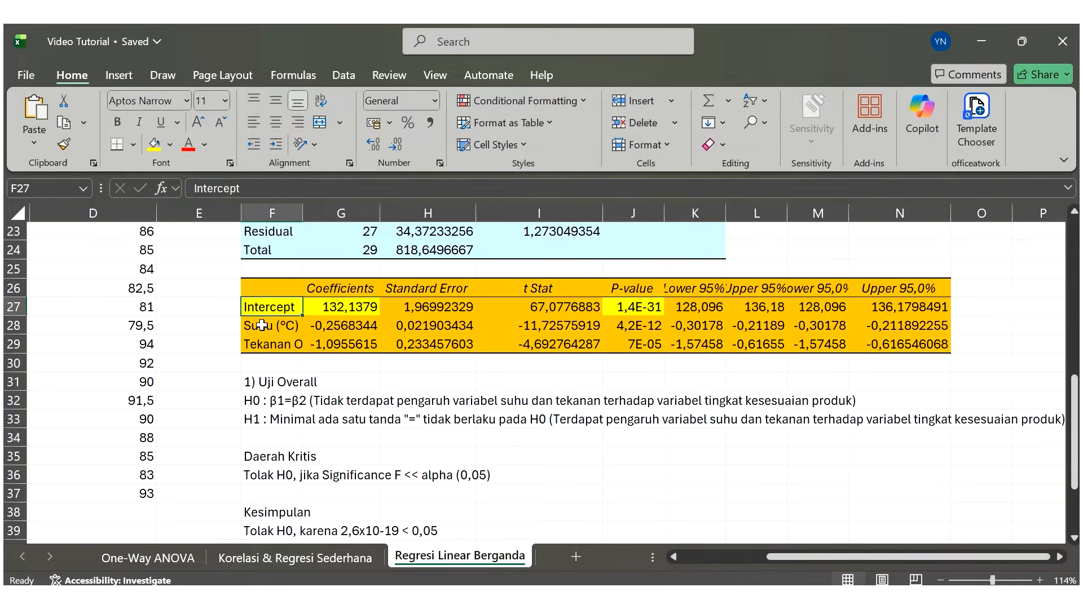
- Highlight the Suhu (°C) label and coefficient in F28:G28 and its P-value in J28 with the yellow fill
left_click_drag(267, 326, 333, 325)
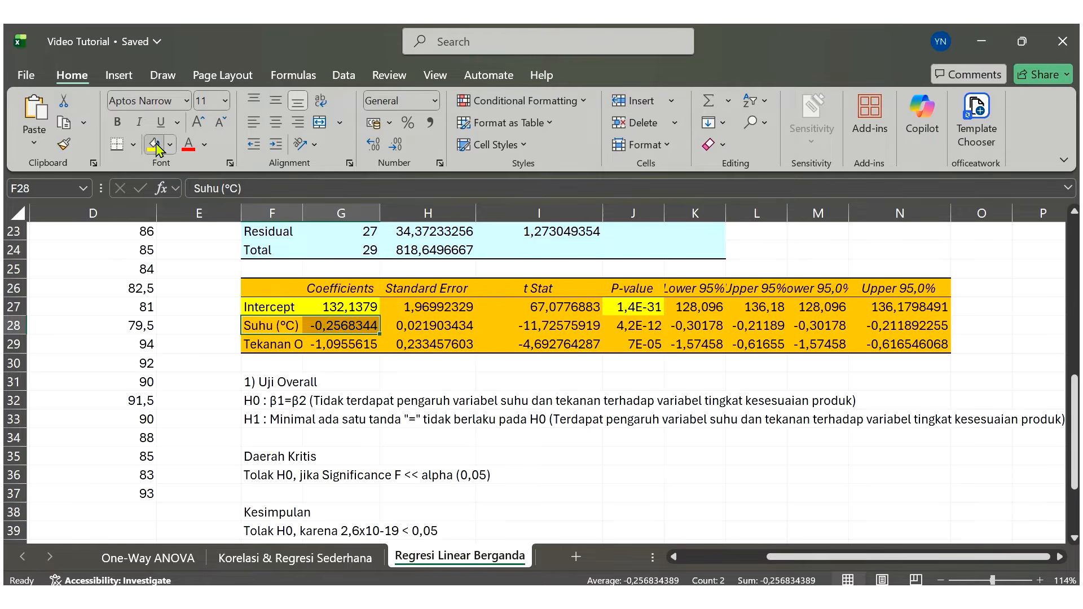
left_click(154, 144)
left_click(643, 319)
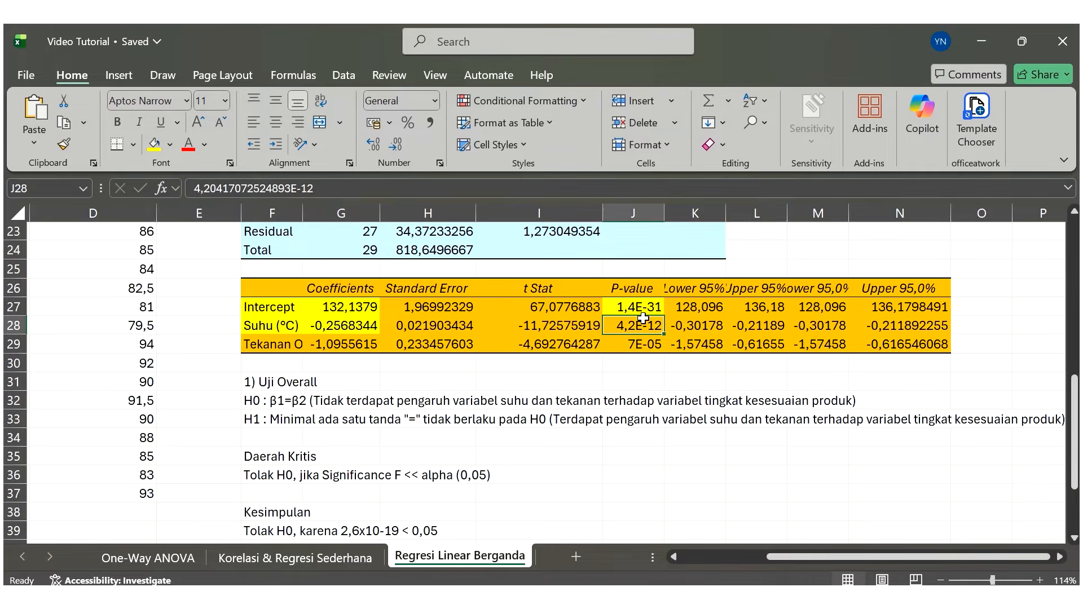
left_click(154, 144)
- Highlight the Tekanan Operasi label and coefficient in F29:G29 and its P-value in J29 with the yellow fill
left_click_drag(270, 344, 332, 343)
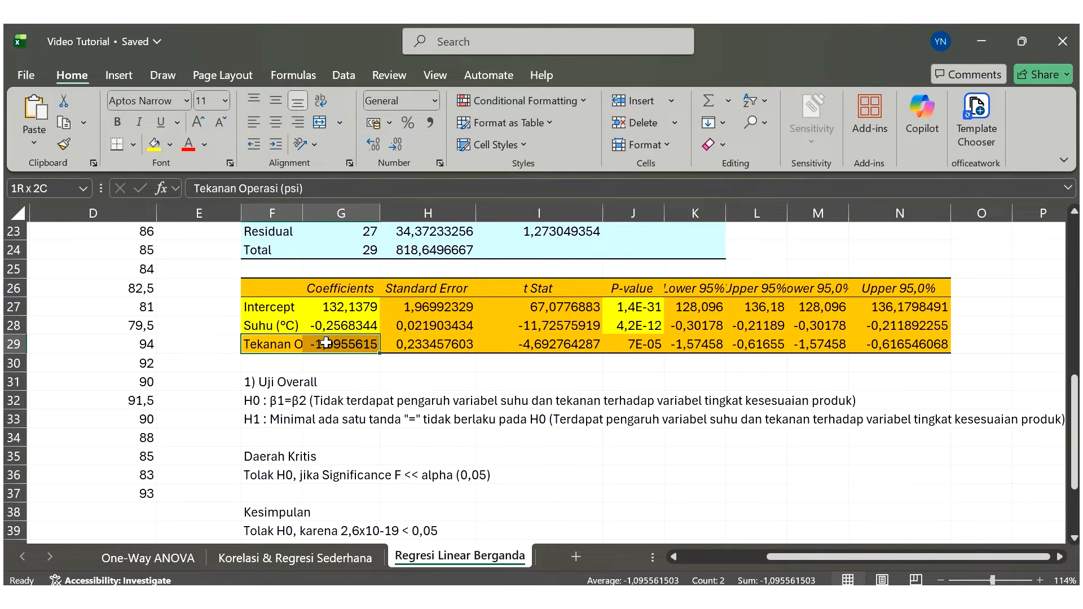
left_click(154, 144)
left_click(640, 348)
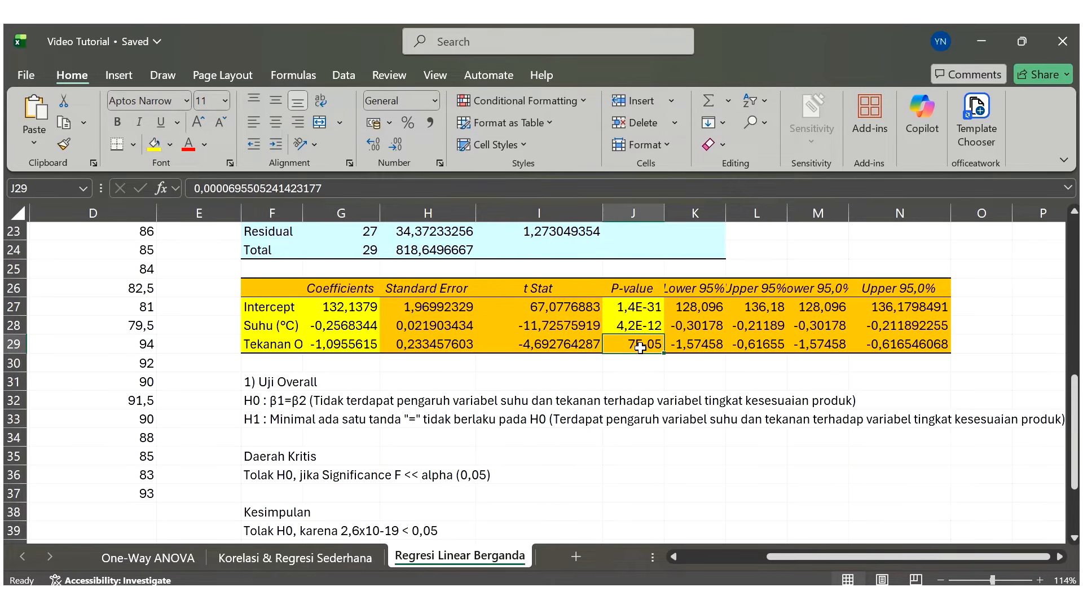
left_click(155, 146)
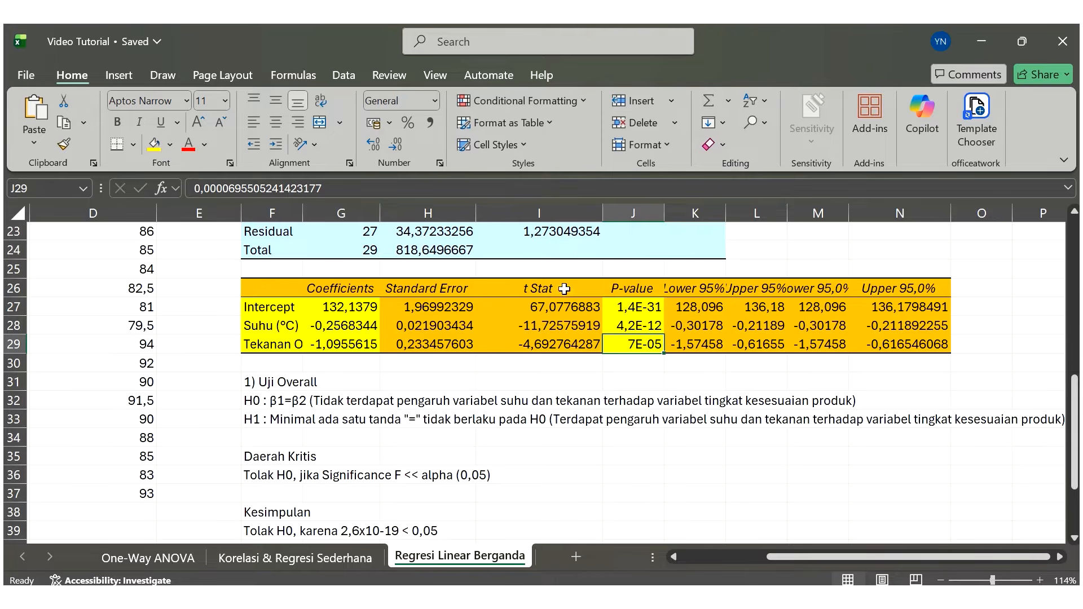
left_click(634, 306)
left_click_drag(657, 352, 657, 353)
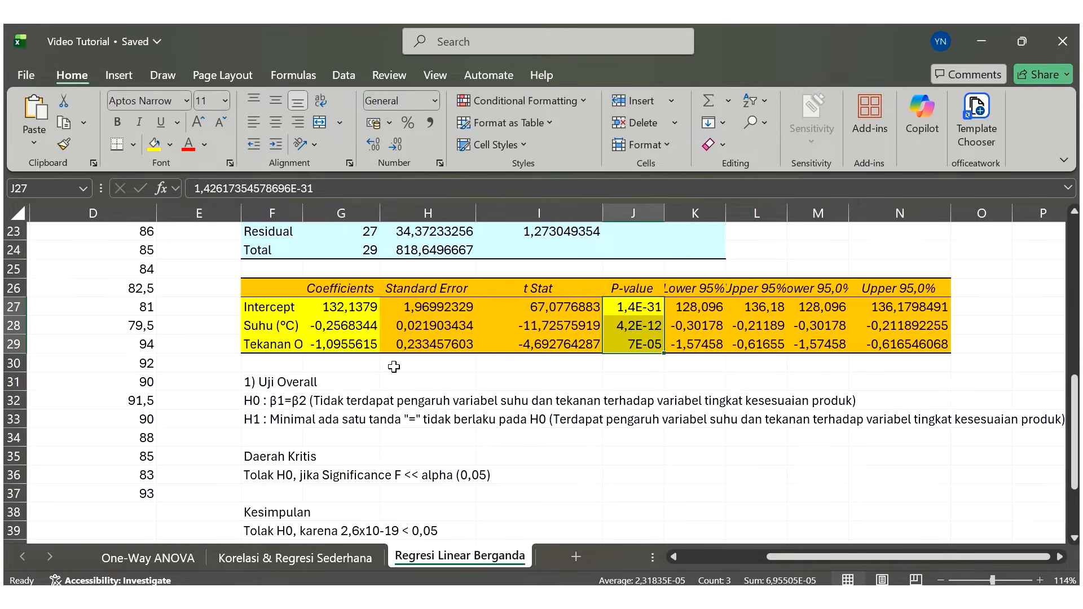
- Enter the null hypothesis label "H01 :" in F45, directly under the "2) Uji Parsial" heading
scroll(394, 367, "down", 3)
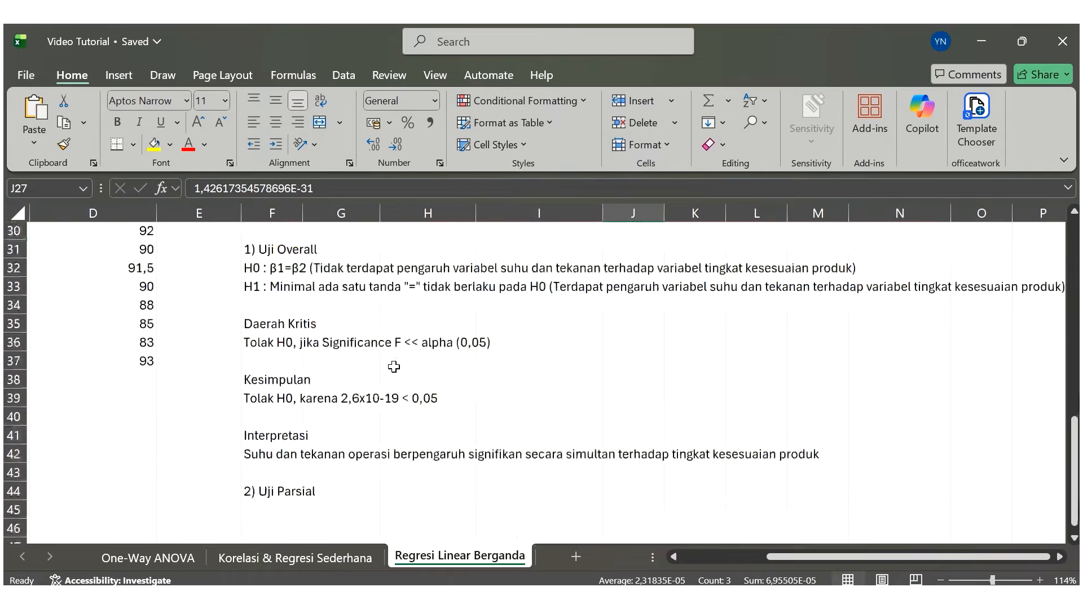
scroll(394, 366, "down", 2)
left_click(273, 430)
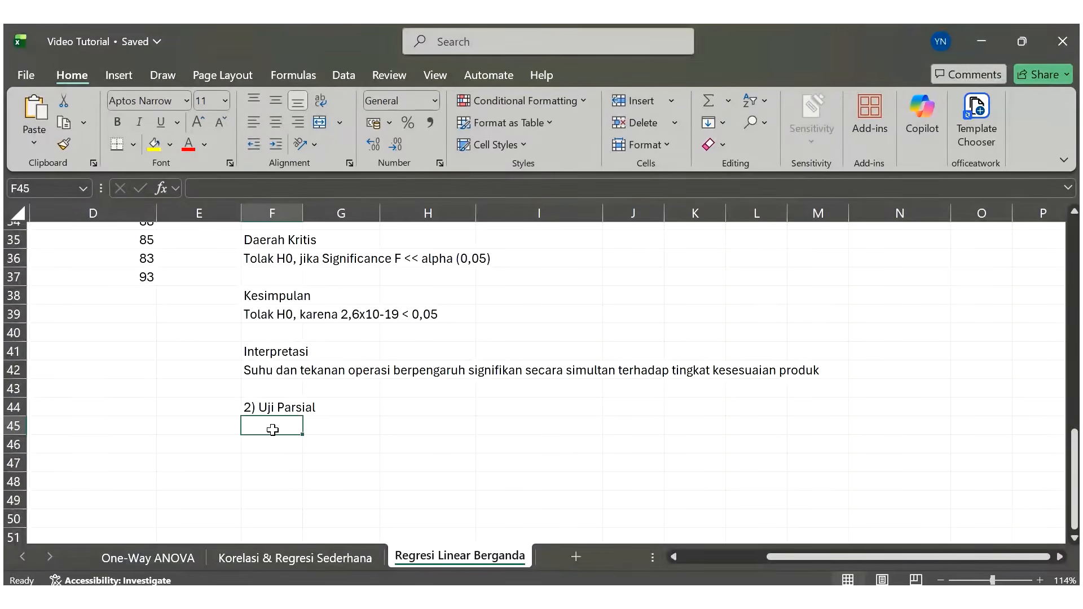
scroll(273, 430, "up", 2)
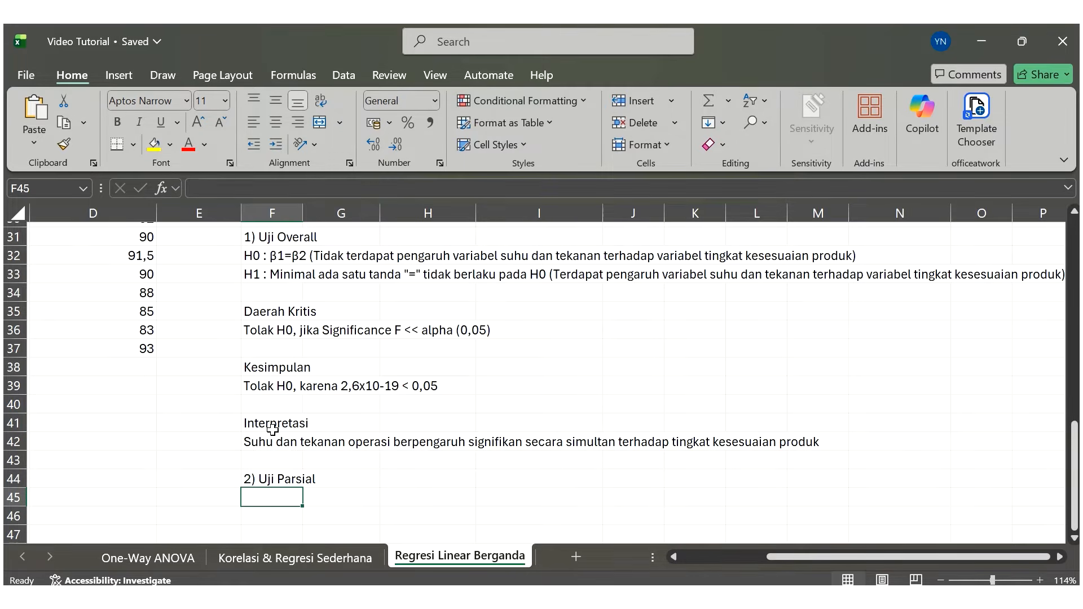
type("H")
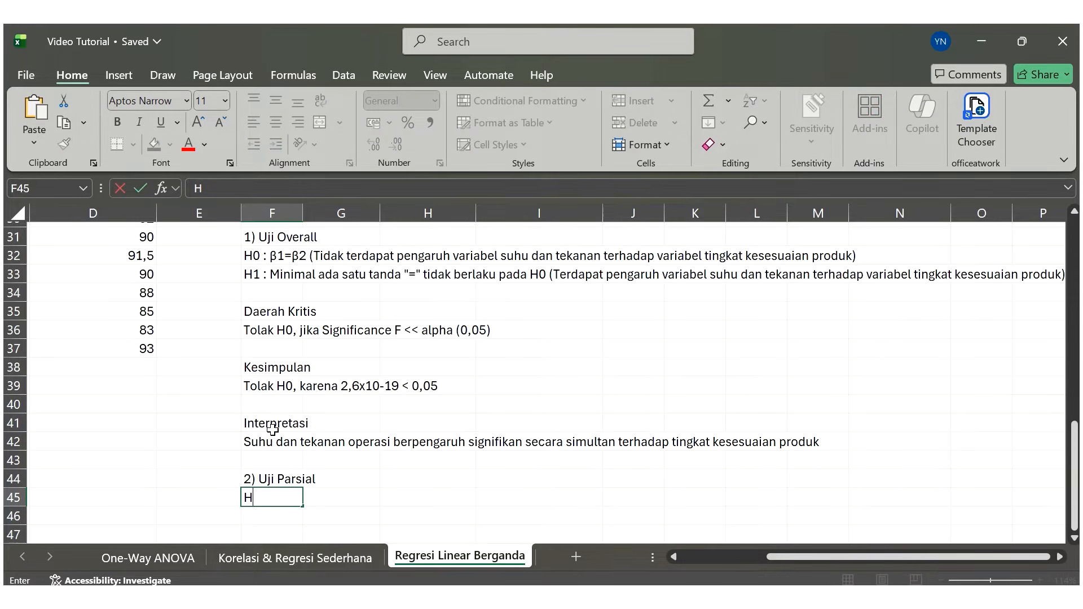
type("01 :")
- Complete the partial null hypothesis in F45 as "H01 : β1=0", reusing the β1 text from the overall hypothesis in F32
left_click(280, 258)
left_click(225, 189)
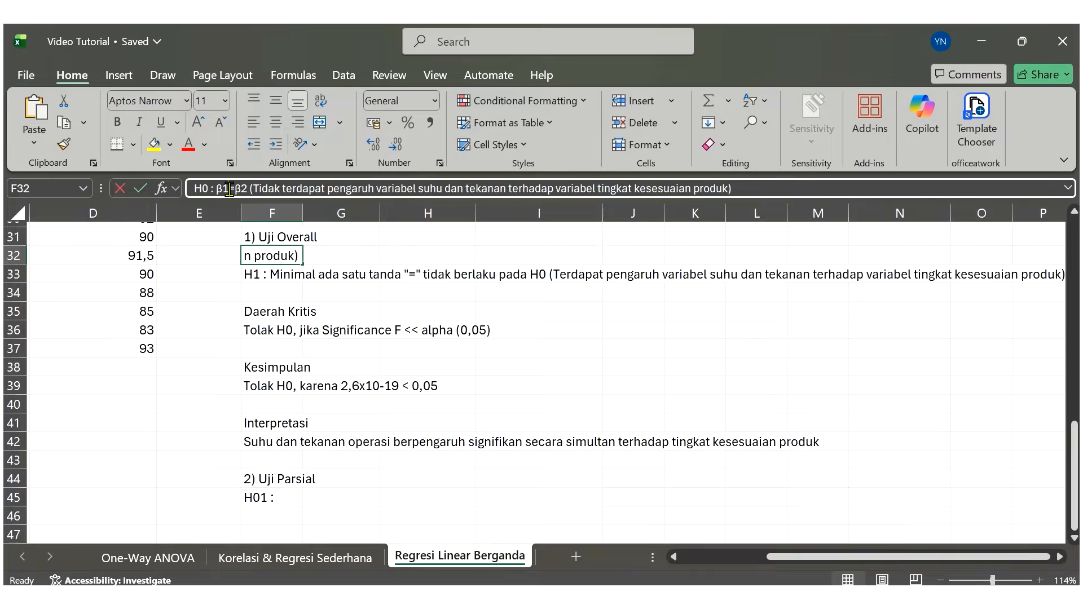
left_click(208, 189)
left_click(285, 498)
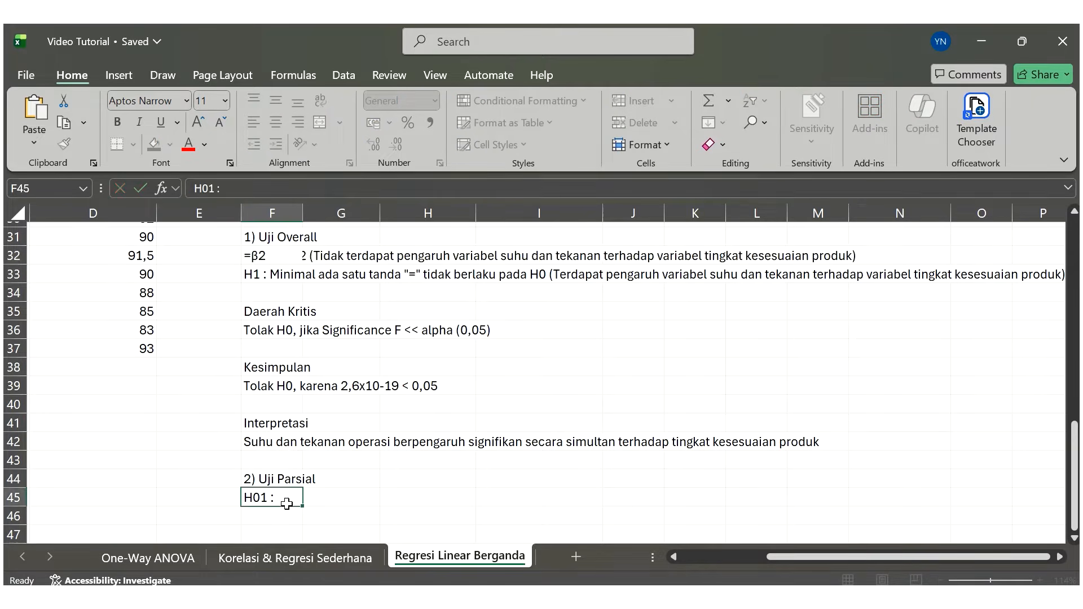
double_click(285, 498)
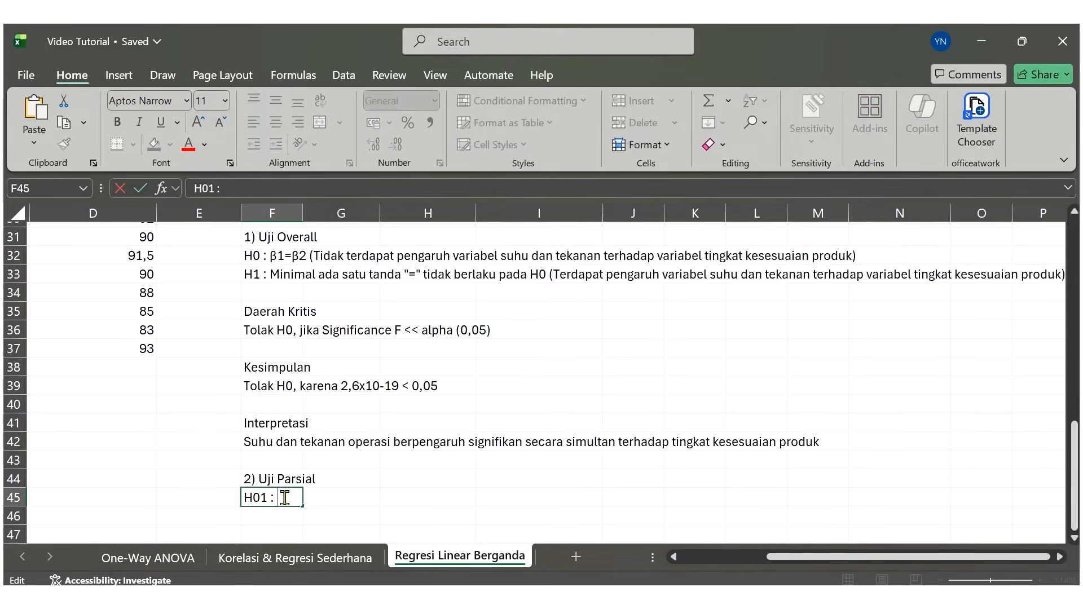
type("β1=0")
key("Return")
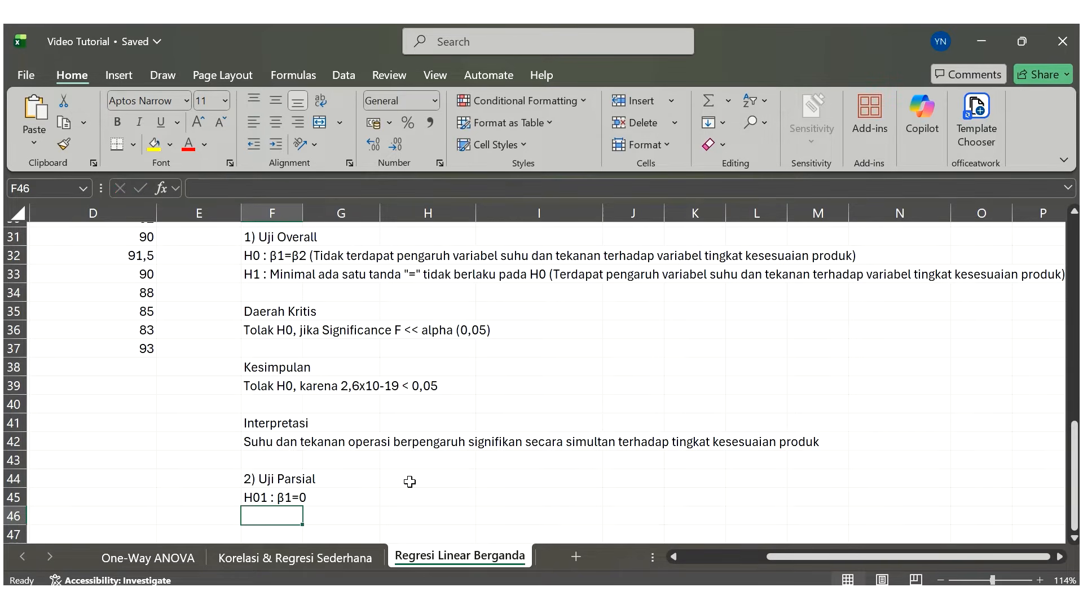
- Enter the alternative hypothesis "H11 : β1 ≠0" in F46, inserting the Not Equal To character from the symbol list
type("H1")
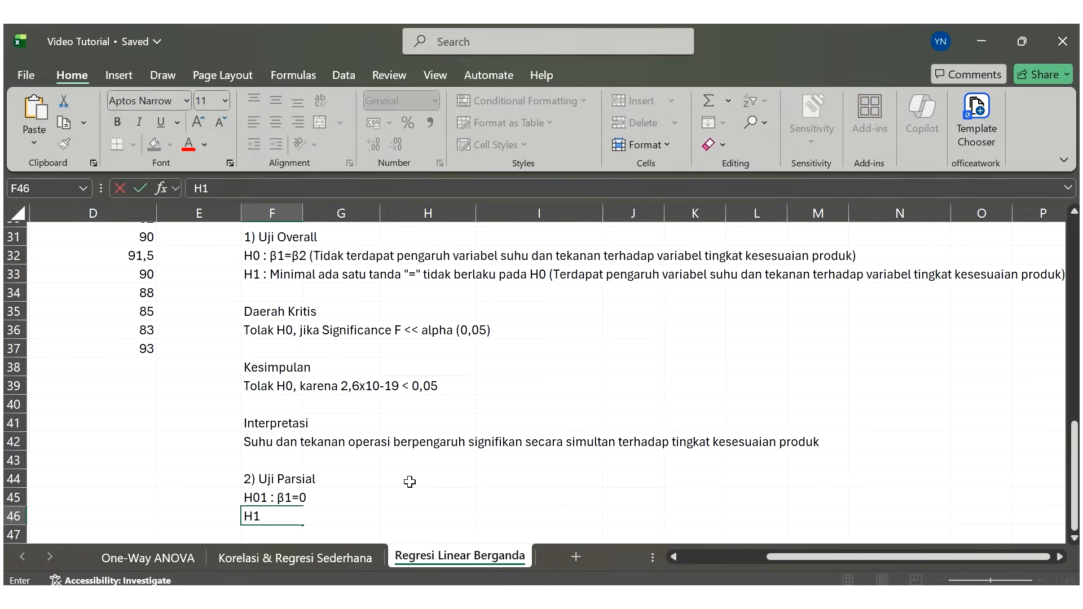
type("1 : β1")
left_click(118, 75)
left_click(1036, 135)
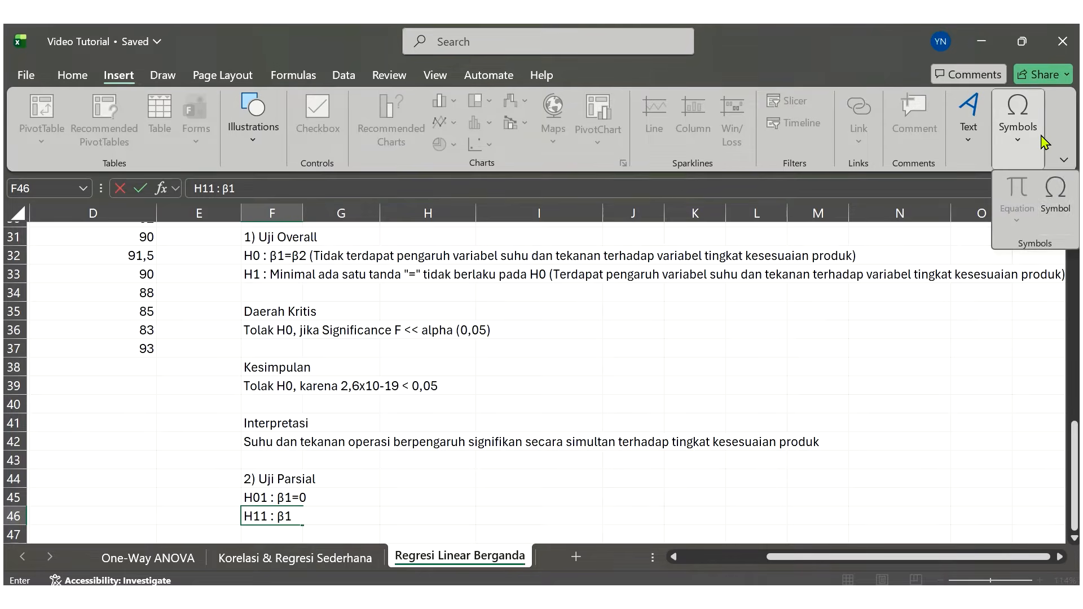
left_click(1047, 186)
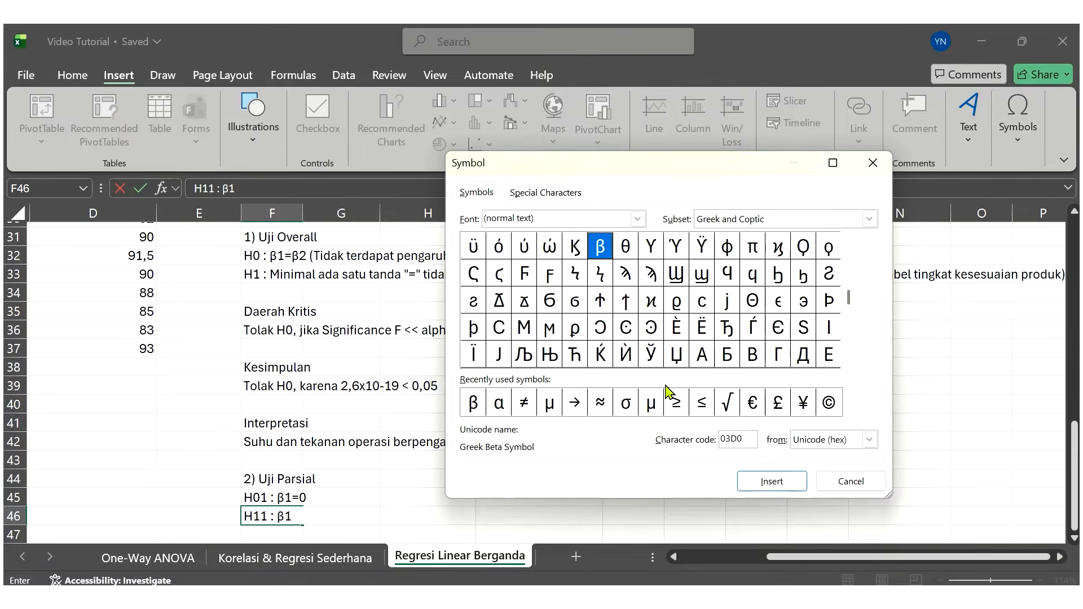
left_click(525, 403)
left_click(781, 485)
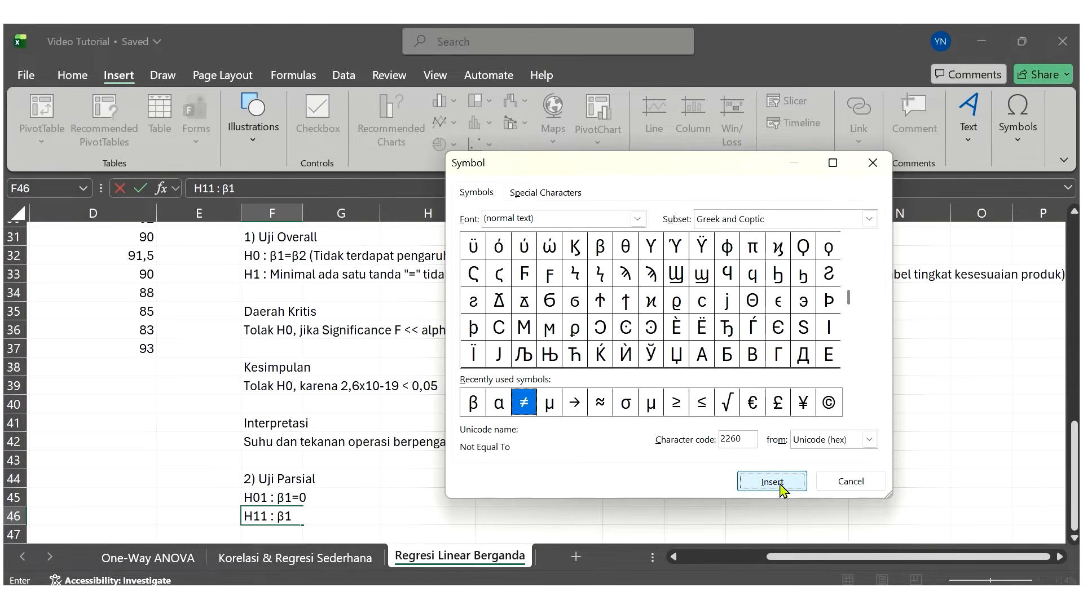
left_click(852, 485)
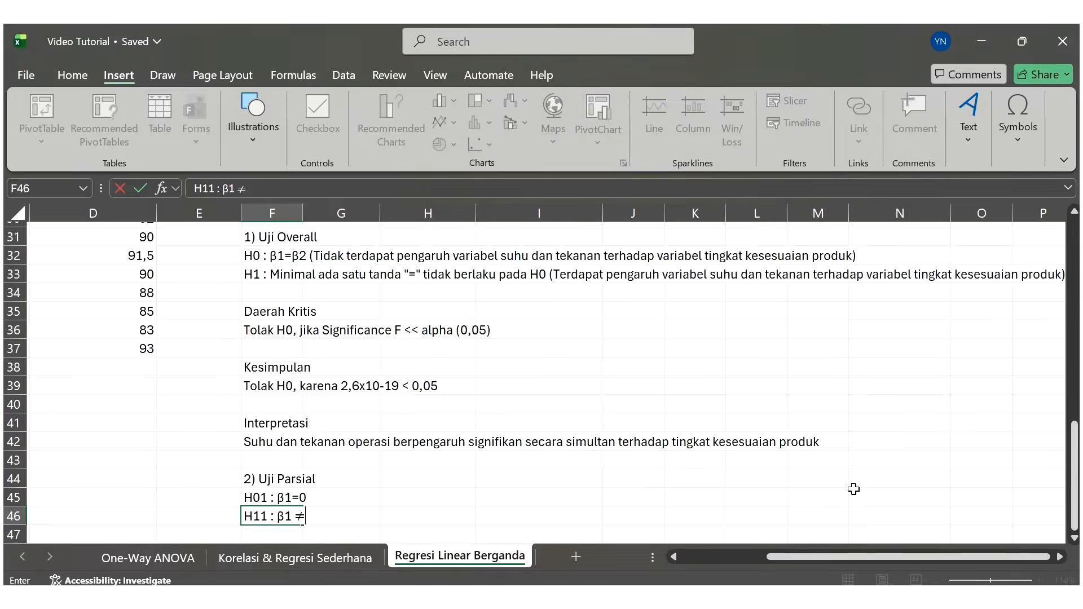
type("0")
key("Return")
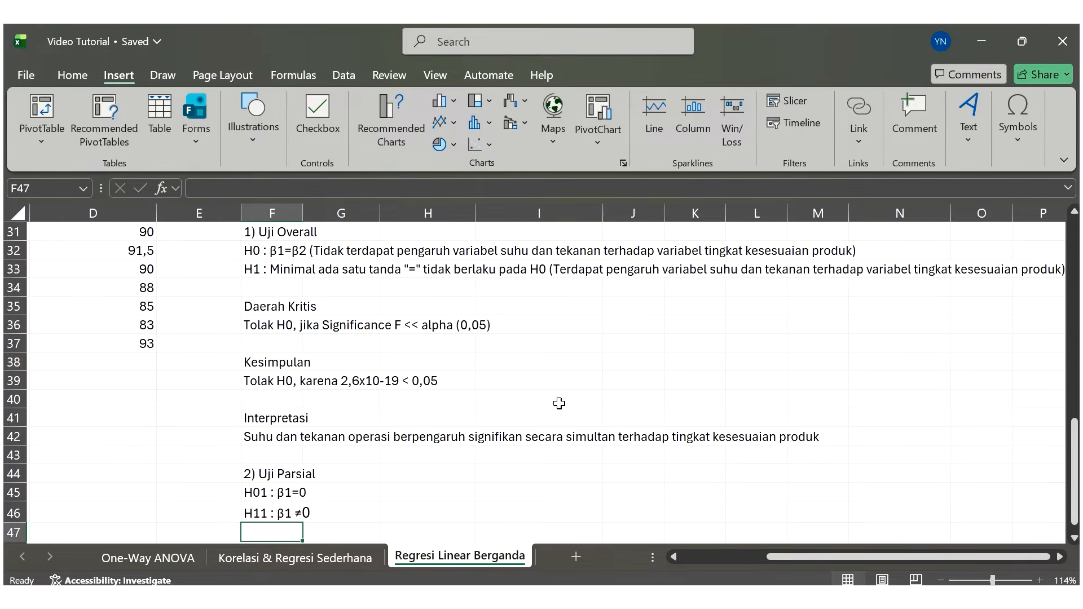
- Examine the Suhu (°C) row of the coefficients table, F28:J28, for the P-value that decides the β1 hypothesis
scroll(559, 404, "up", 3)
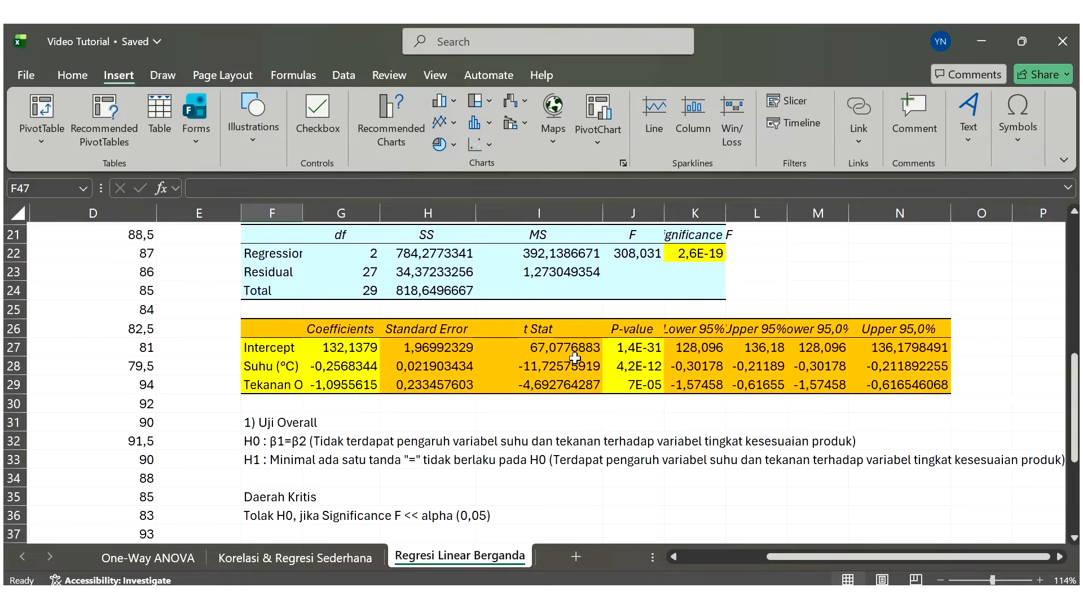
scroll(575, 358, "down", 2)
scroll(575, 359, "up", 1)
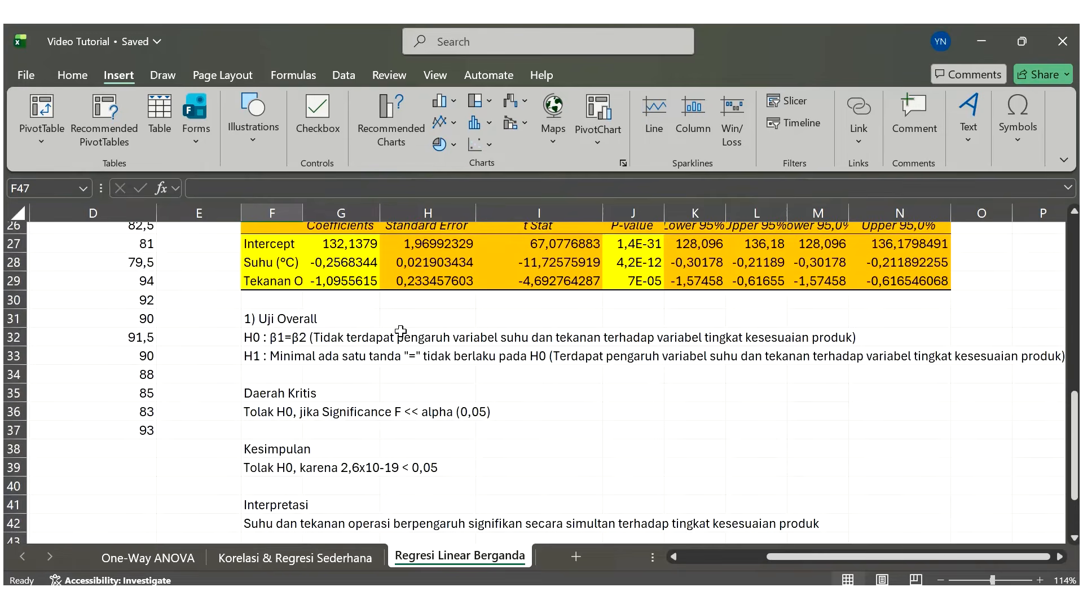
left_click_drag(282, 263, 643, 267)
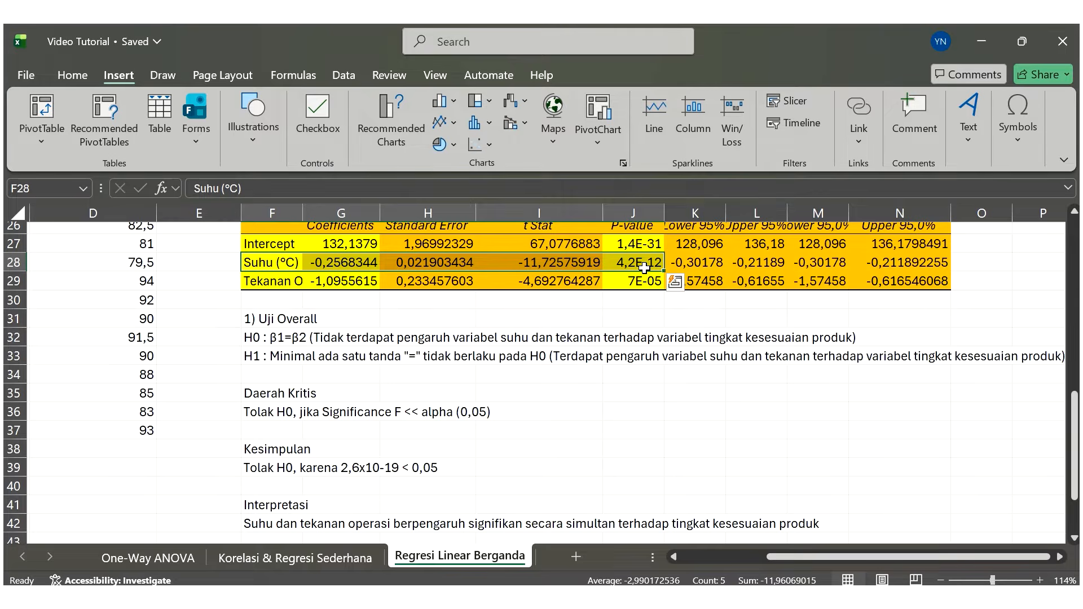
scroll(644, 267, "down", 5)
scroll(644, 268, "up", 1)
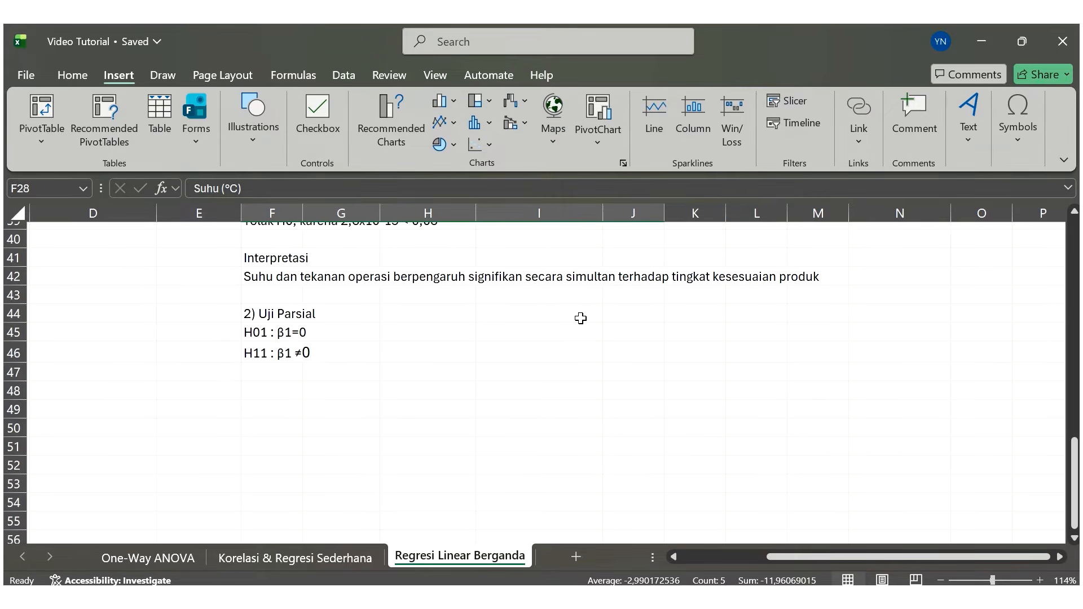
scroll(581, 318, "up", 3)
scroll(581, 318, "up", 3)
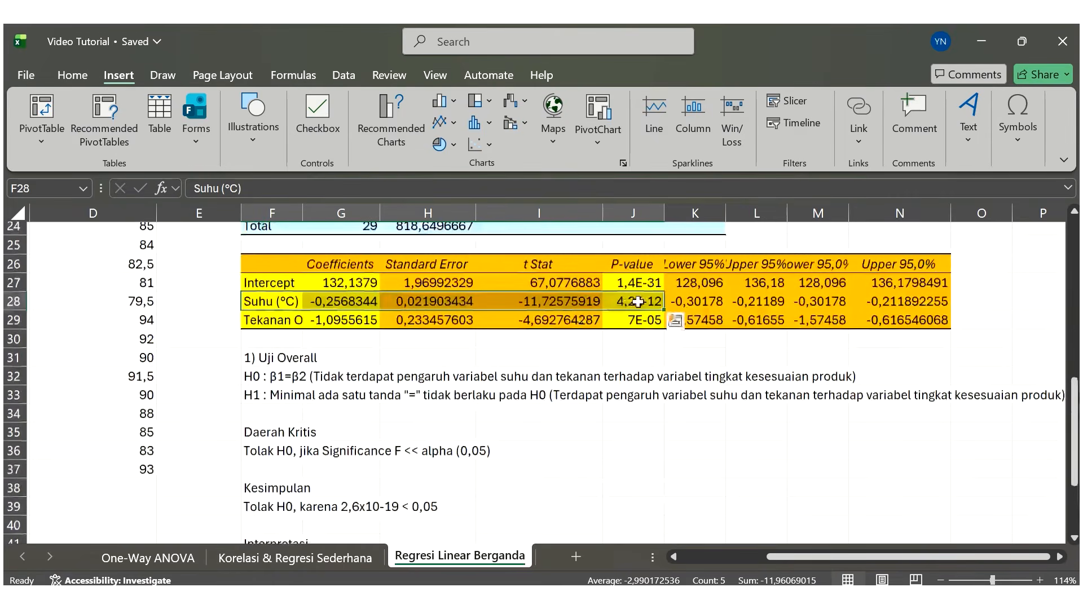
scroll(553, 362, "down", 1)
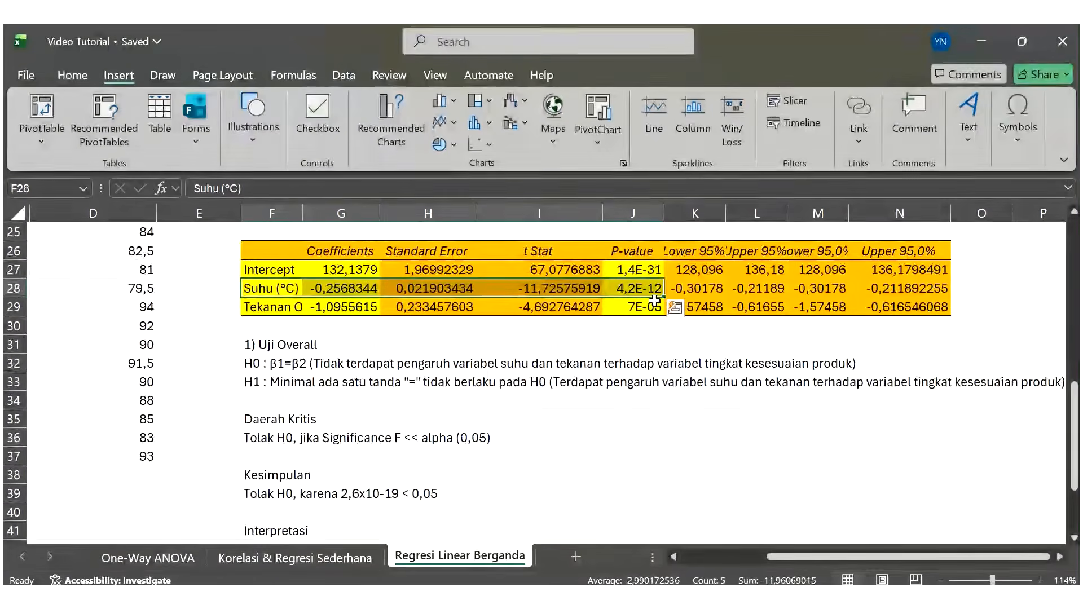
scroll(450, 399, "down", 4)
- Enter the temperature test conclusion "Tolak H0, karena 4,2x10-12 < 0,05" in F47, below the H11 hypothesis
left_click(282, 414)
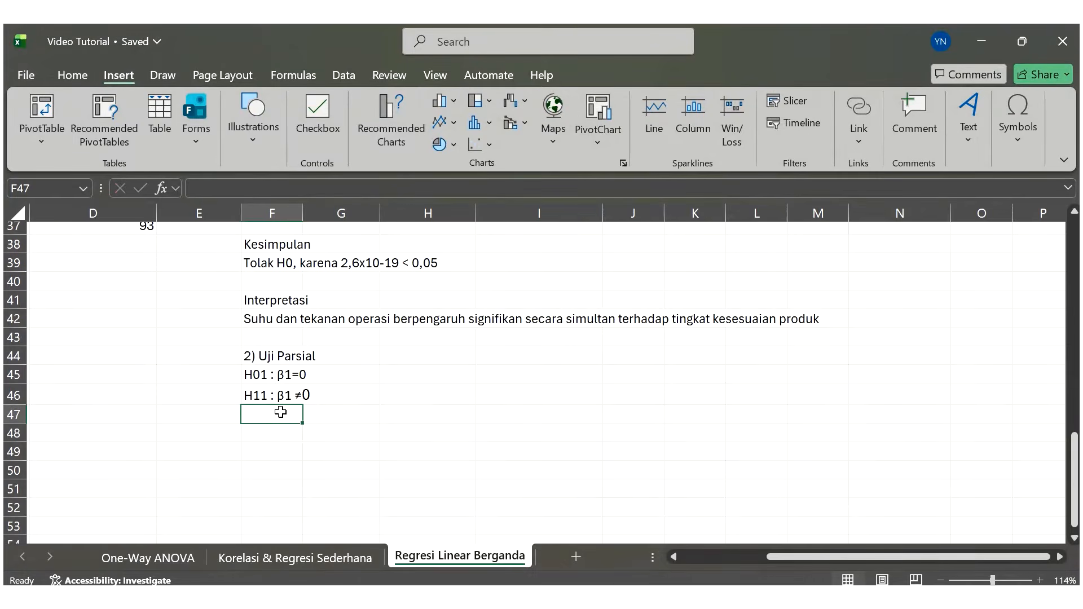
type("Tolak H")
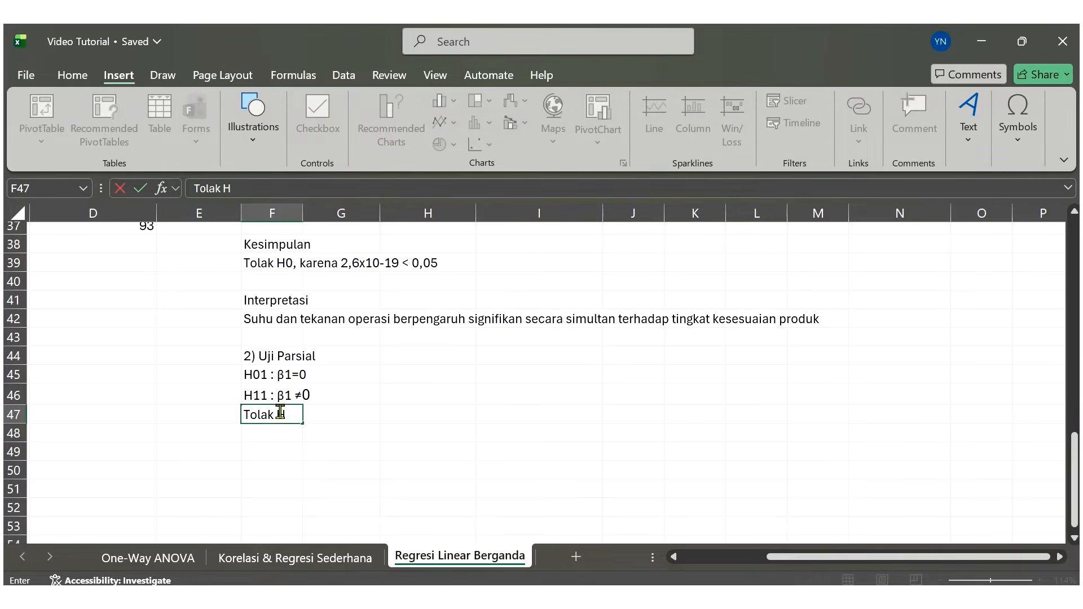
type("0, karena 4,2")
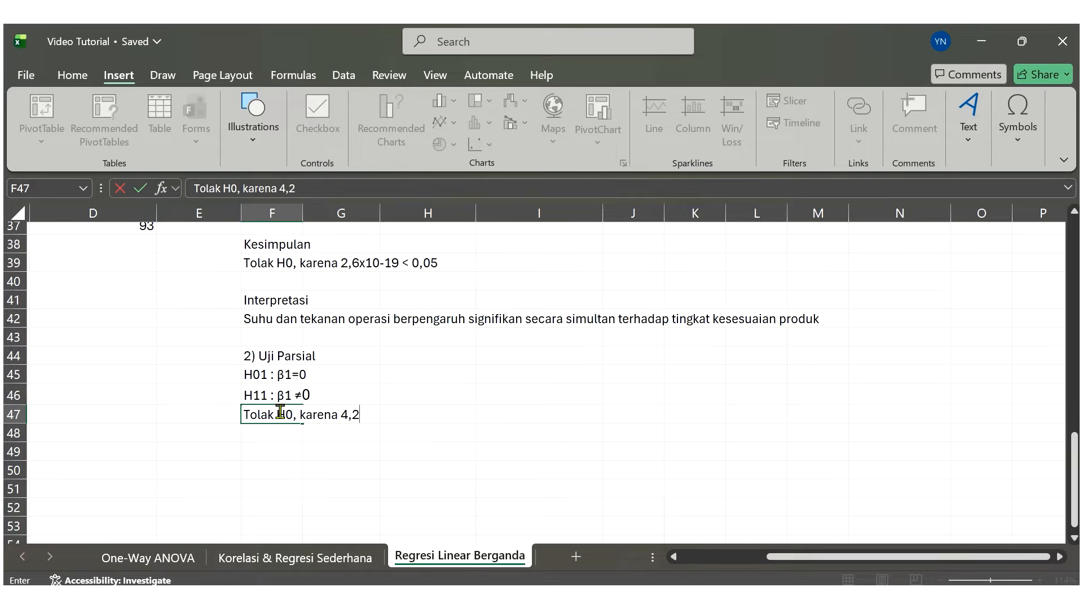
type("x10-")
scroll(280, 412, "up", 6)
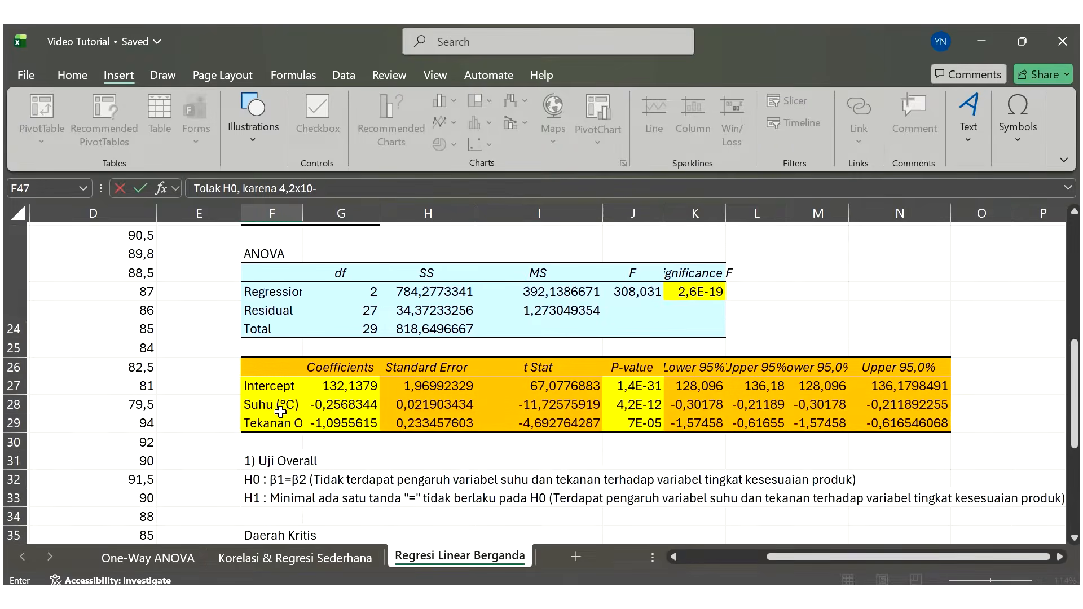
scroll(281, 412, "down", 5)
type("12 ")
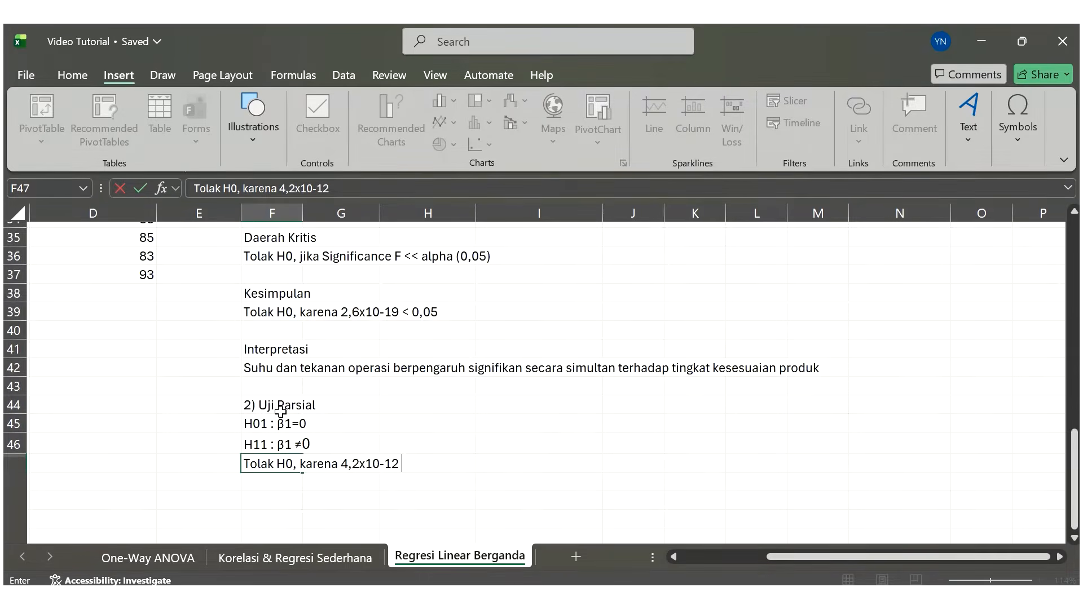
type("x")
key("BackSpace")
type("< 0,05")
key("Return")
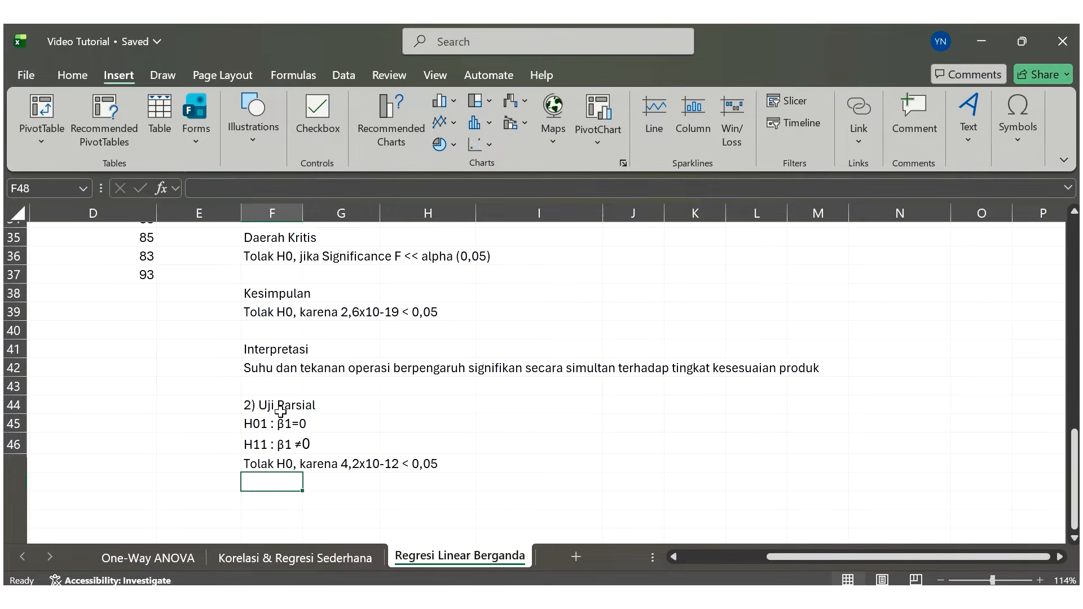
- Enter the temperature interpretation "Suhu berpengaruh secara signifikan terhadap tingkat kesesuaian produk" in F48, below the β1 conclusion
scroll(280, 412, "up", 4)
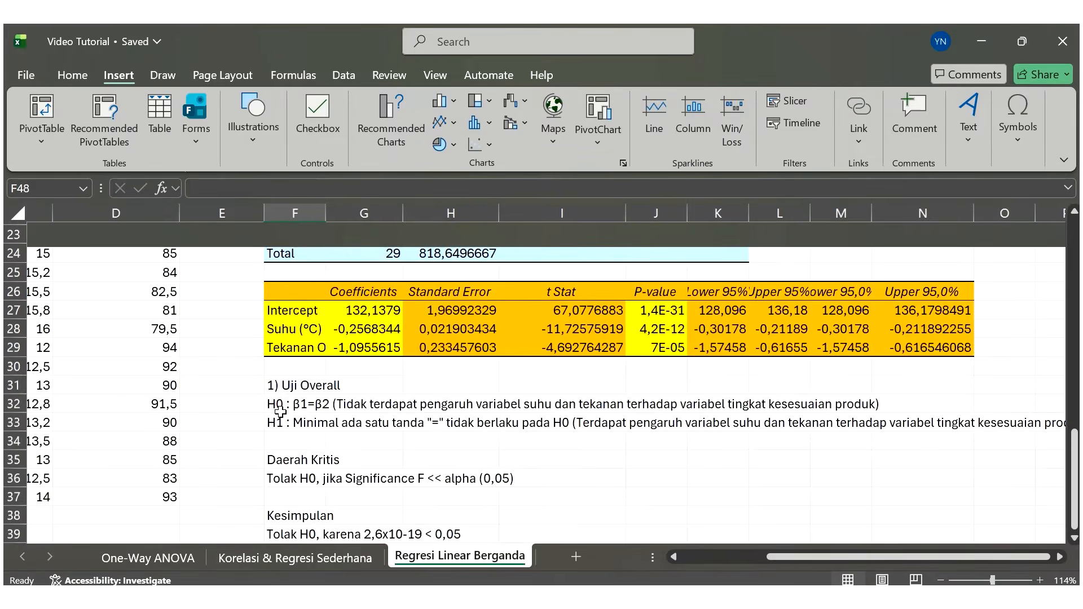
scroll(280, 412, "down", 1)
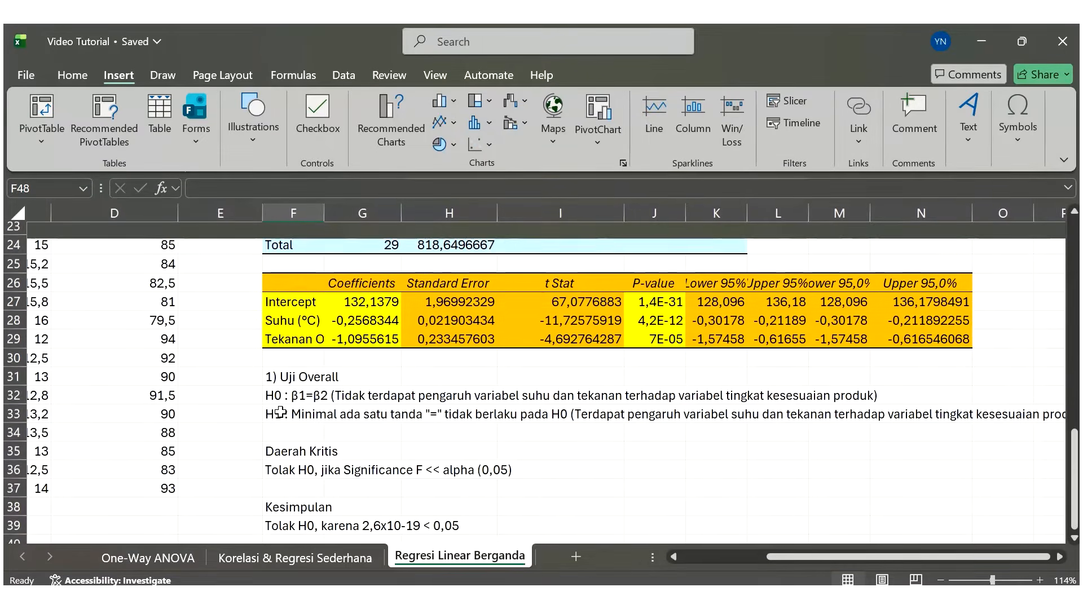
scroll(281, 411, "down", 3)
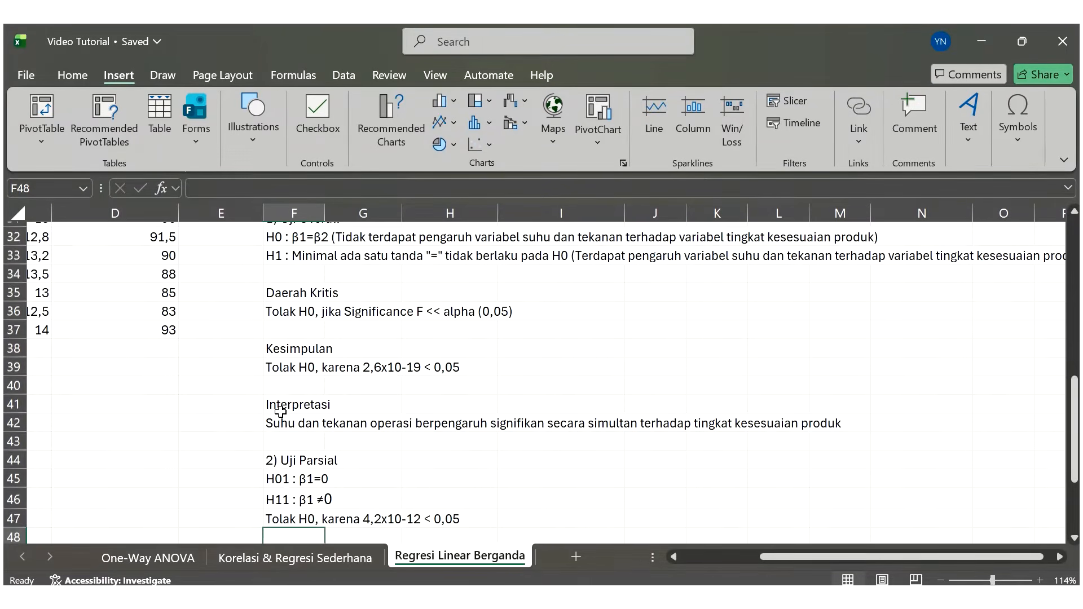
type("Suhu b")
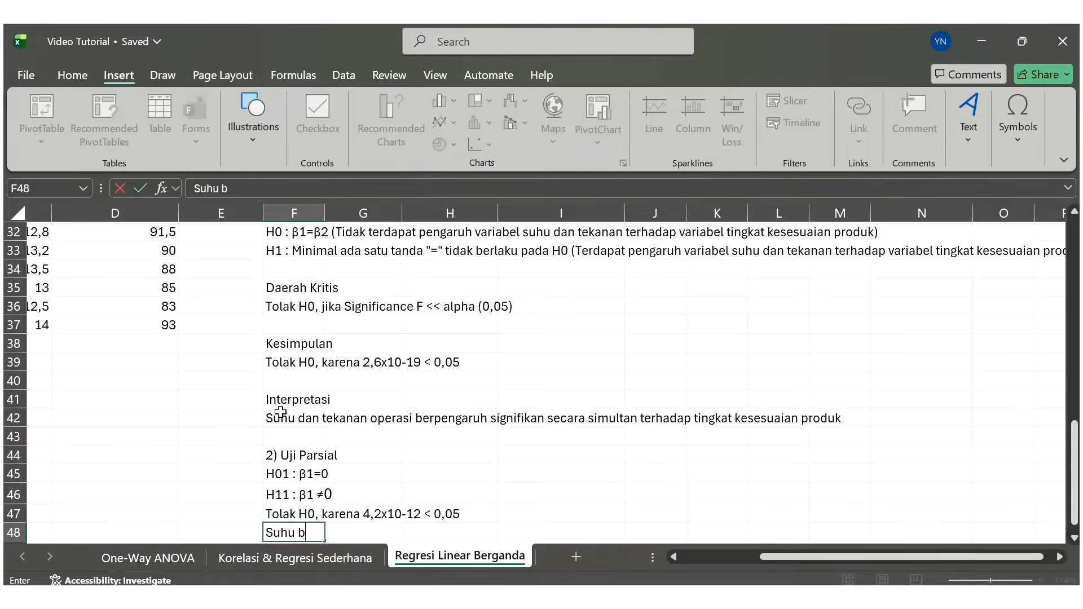
type("erpengaruh secara")
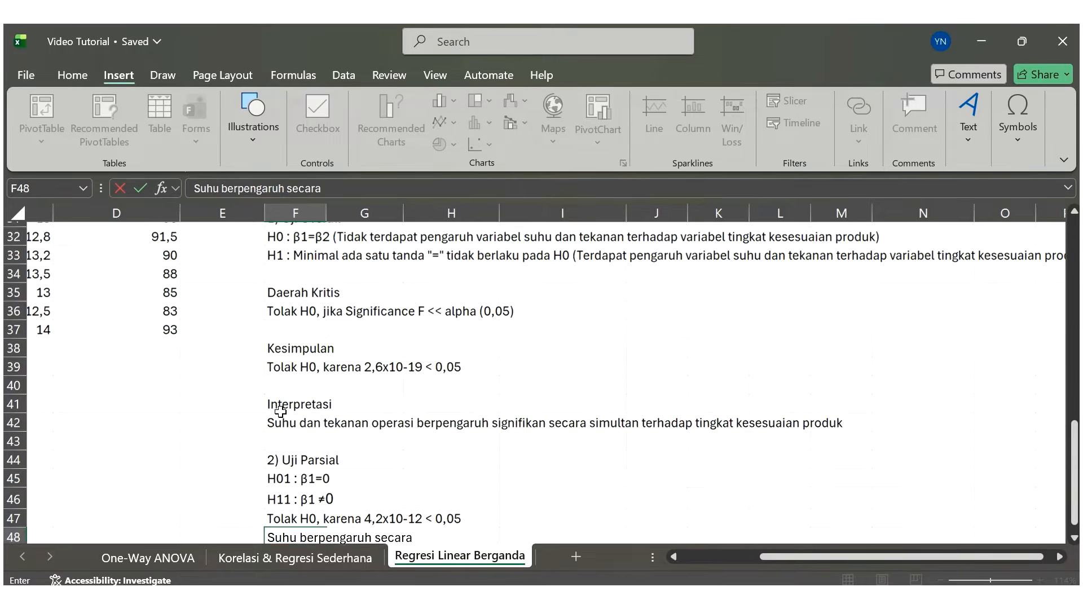
scroll(280, 412, "up", 1)
scroll(280, 412, "up", 5)
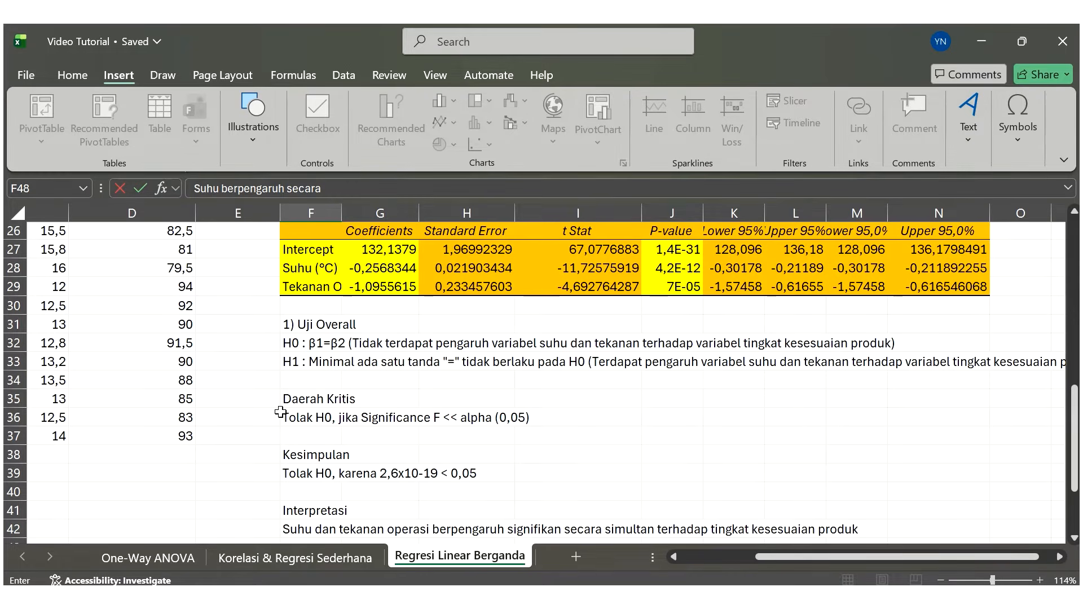
scroll(280, 411, "up", 1)
scroll(280, 412, "down", 2)
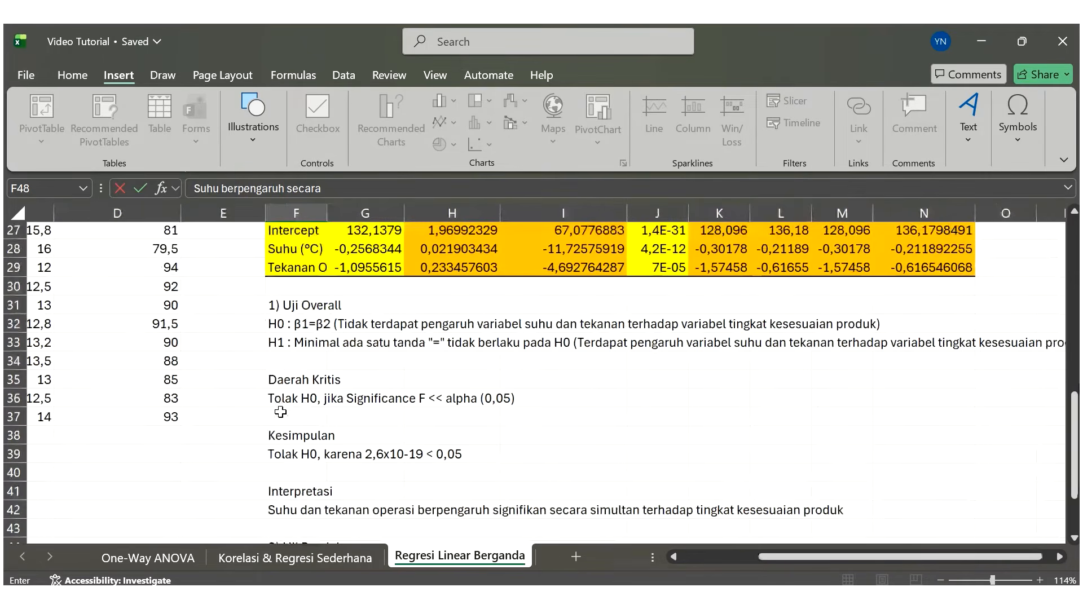
scroll(280, 411, "down", 3)
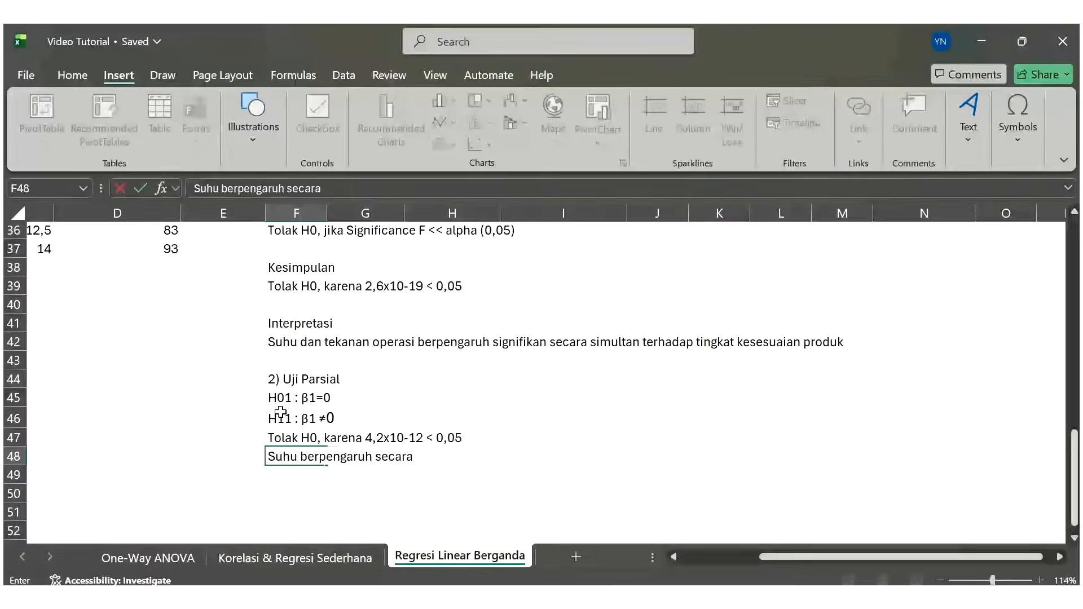
type("sig")
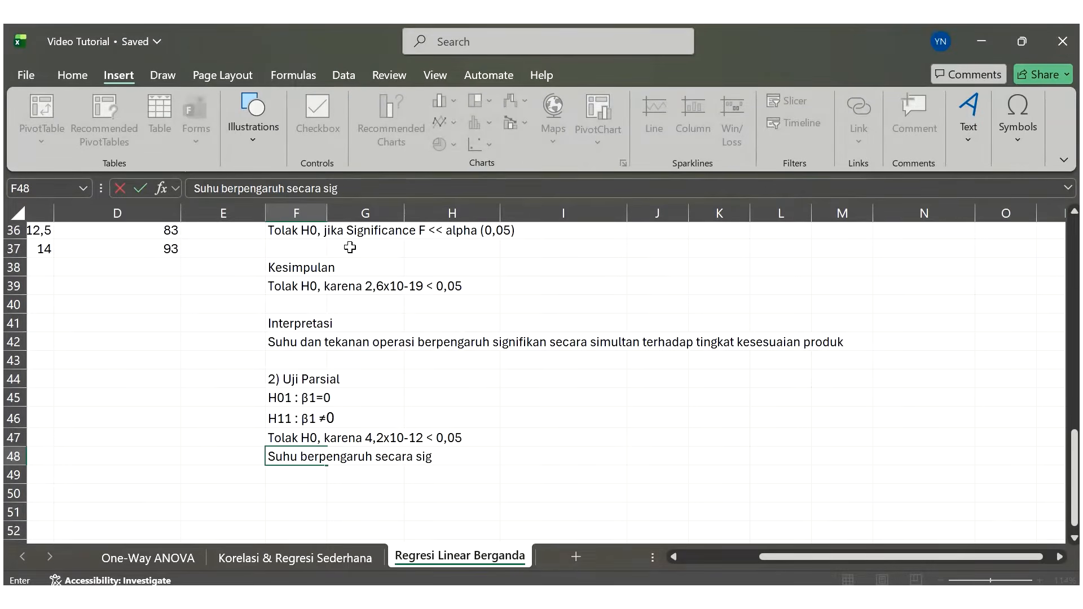
type("nifikan terha")
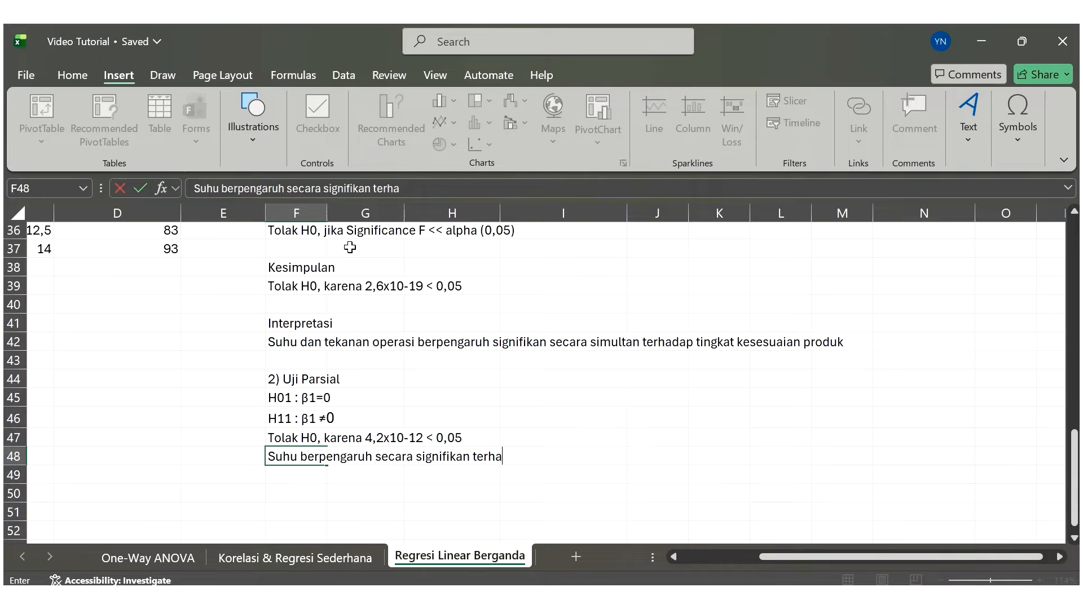
type("dap tingkat keses")
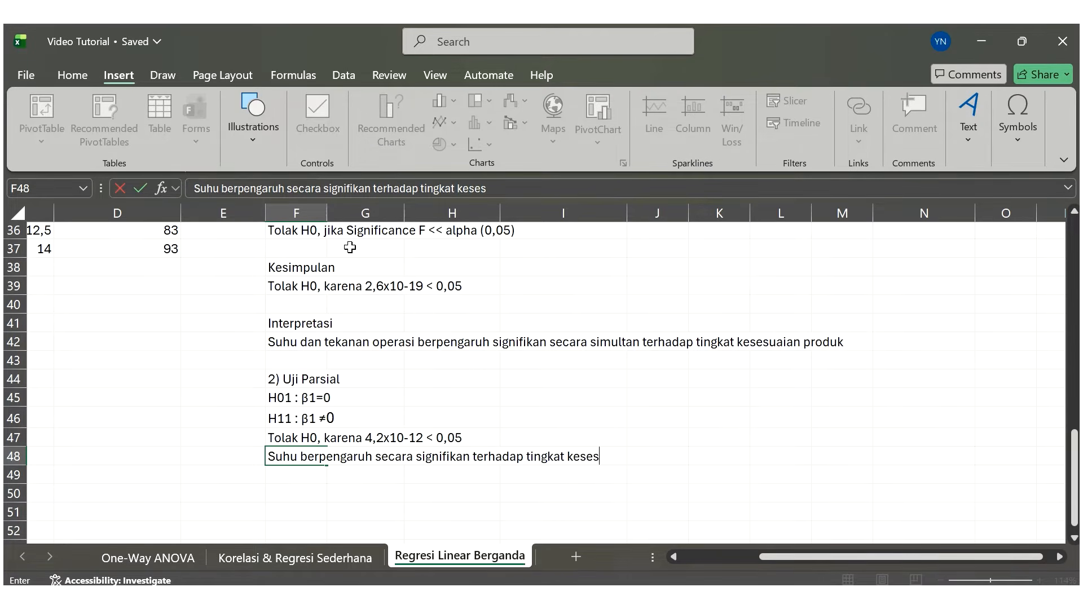
type("uaian produk")
key("Return")
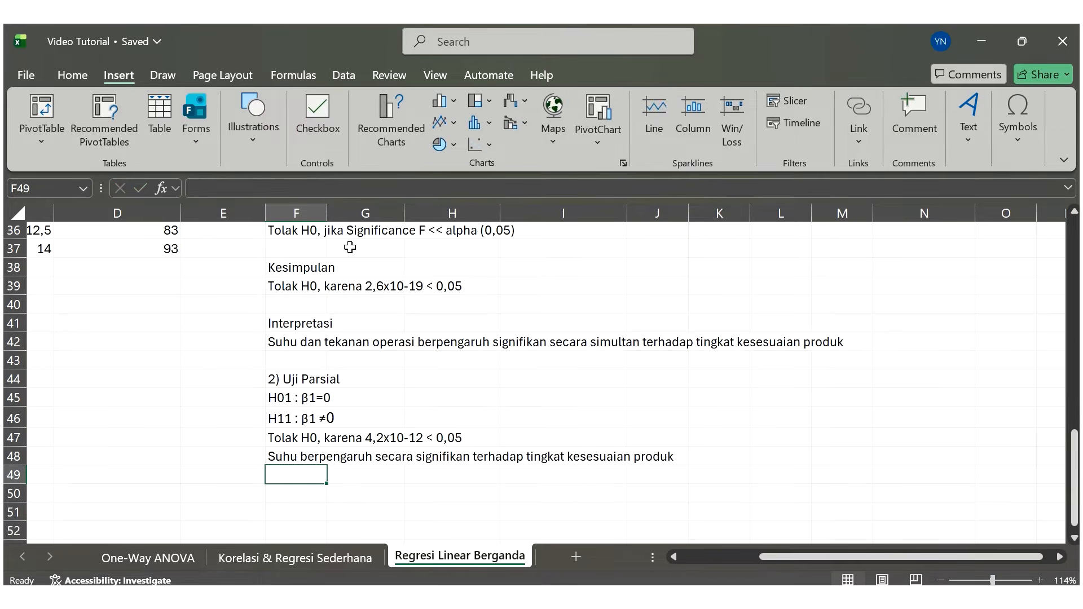
- Leave row 49 blank and enter the second partial null hypothesis "H02 : β2=0" in F50
key("Return")
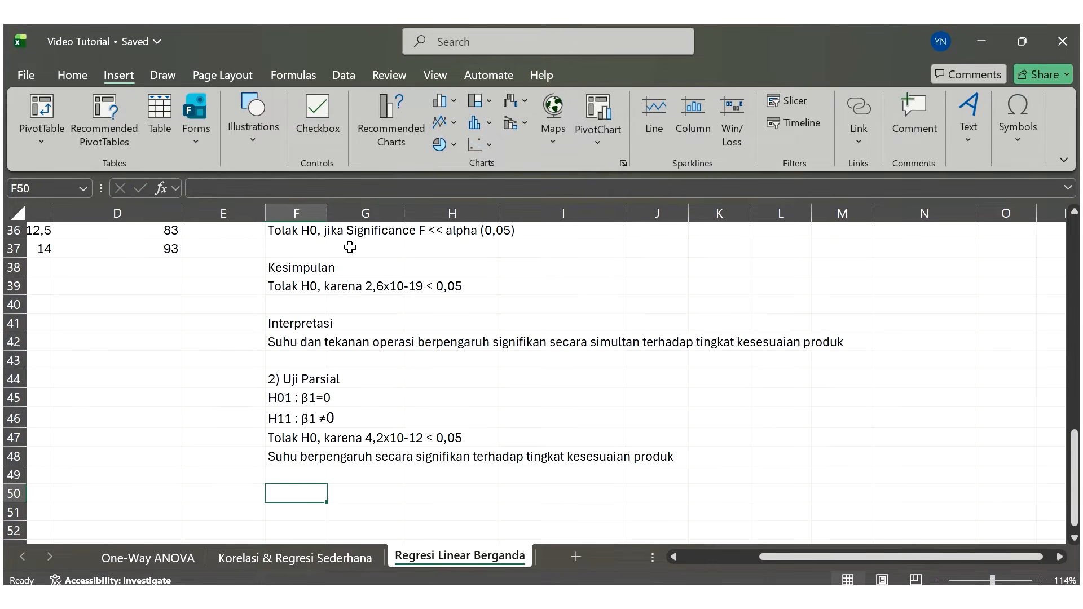
type("H")
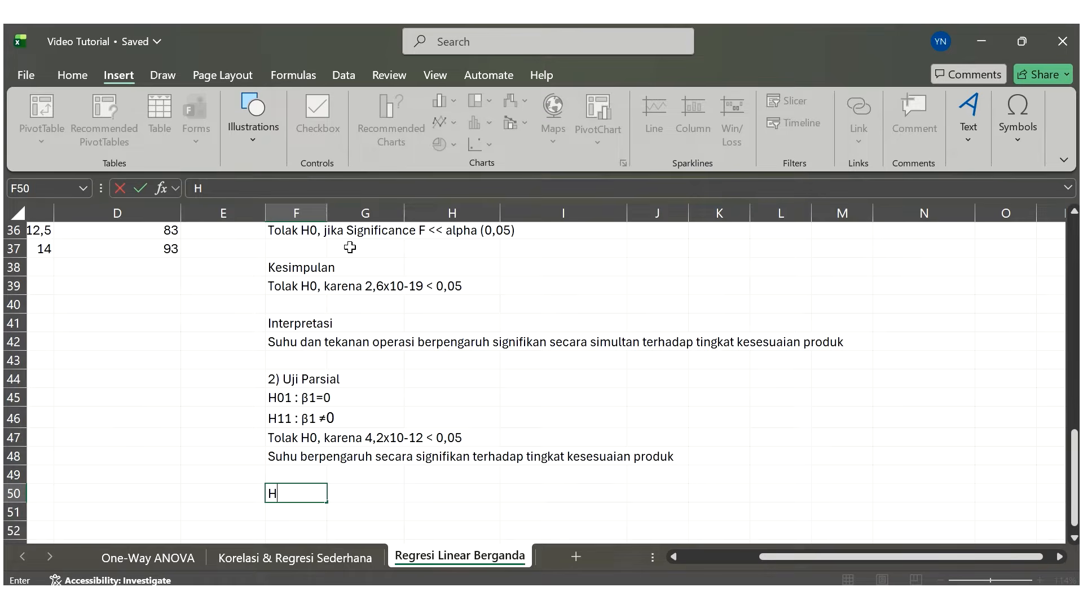
type("o")
key("BackSpace")
type("02 :")
type("β1")
key("BackSpace")
type("2=0")
key("Return")
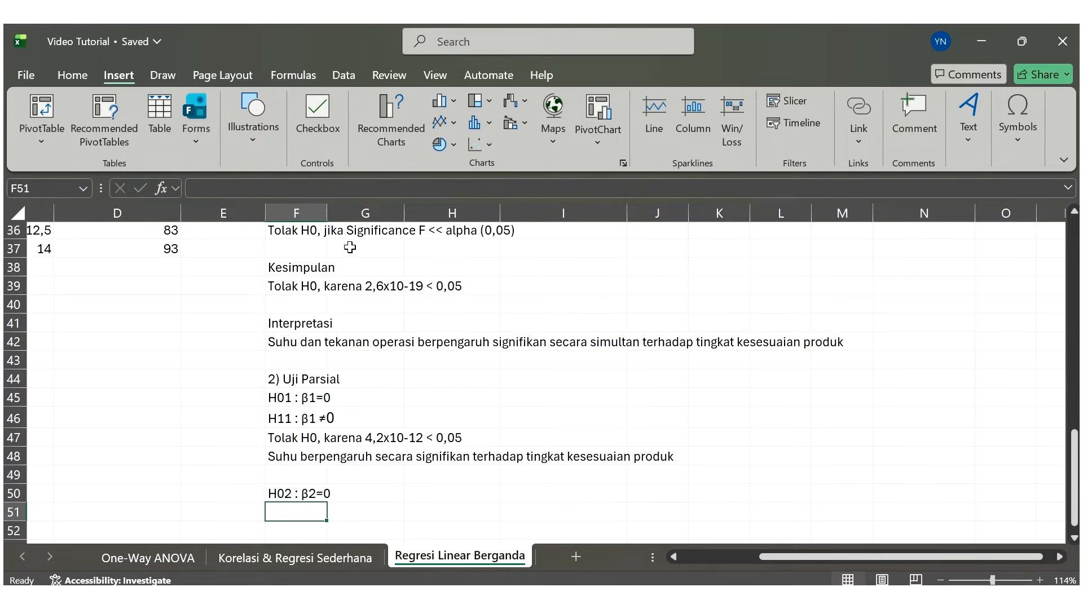
- Enter the alternative hypothesis "H12 : β2 ≠0" in F51, copying the "≠0" text from the H11 hypothesis in F46
type("H")
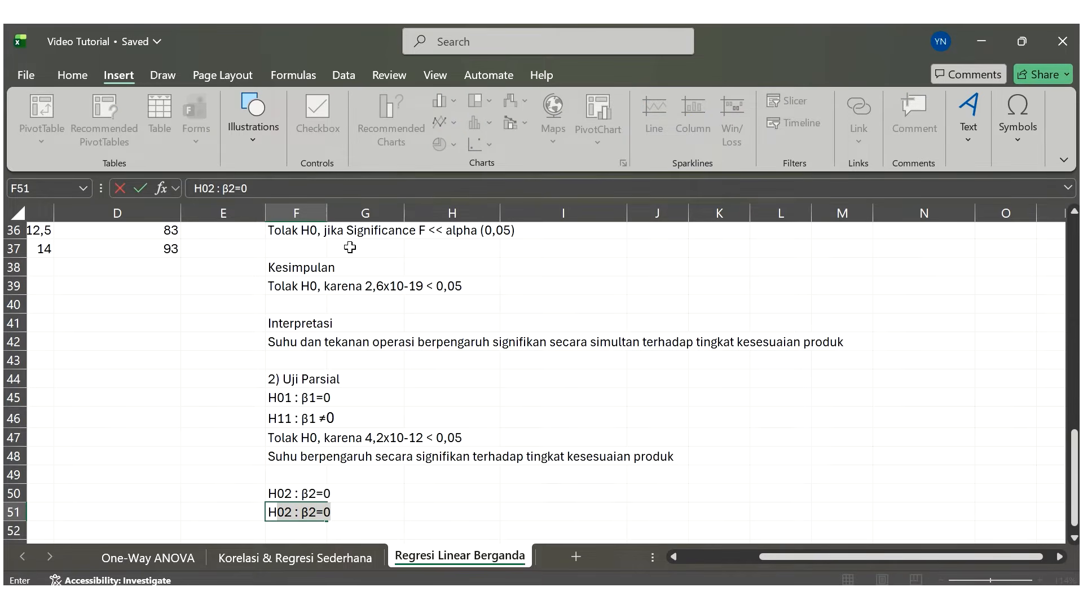
type("12")
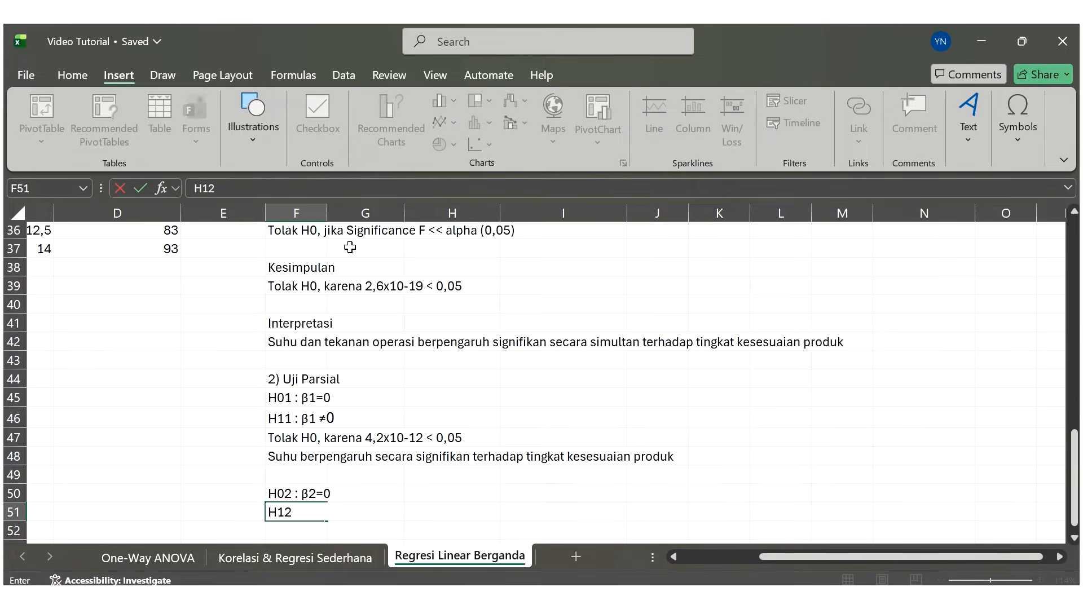
type(" : β2")
left_click(326, 418)
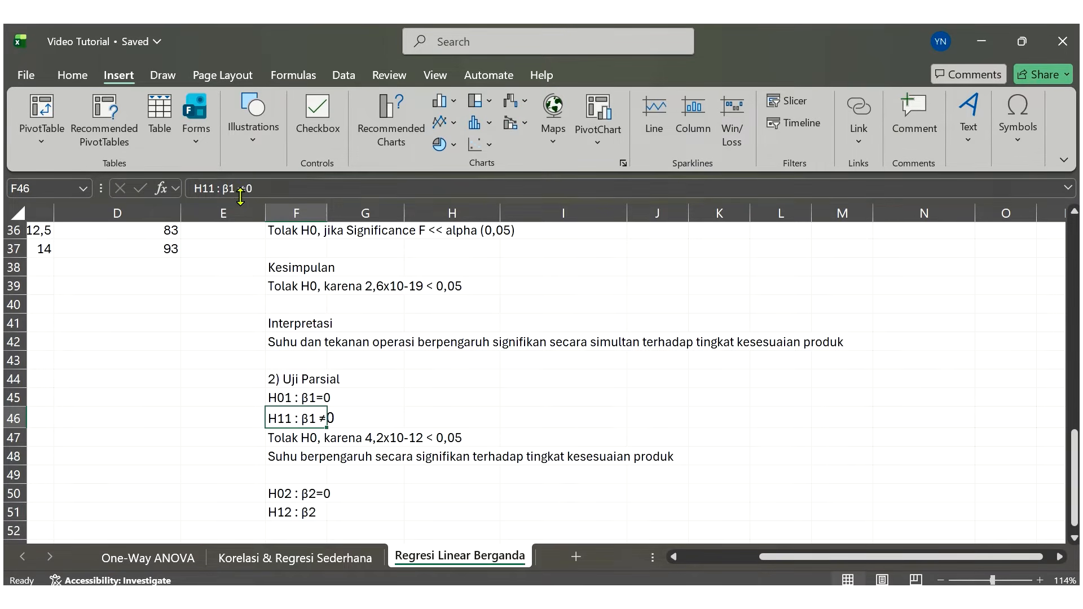
left_click_drag(237, 190, 255, 190)
key("ctrl+c")
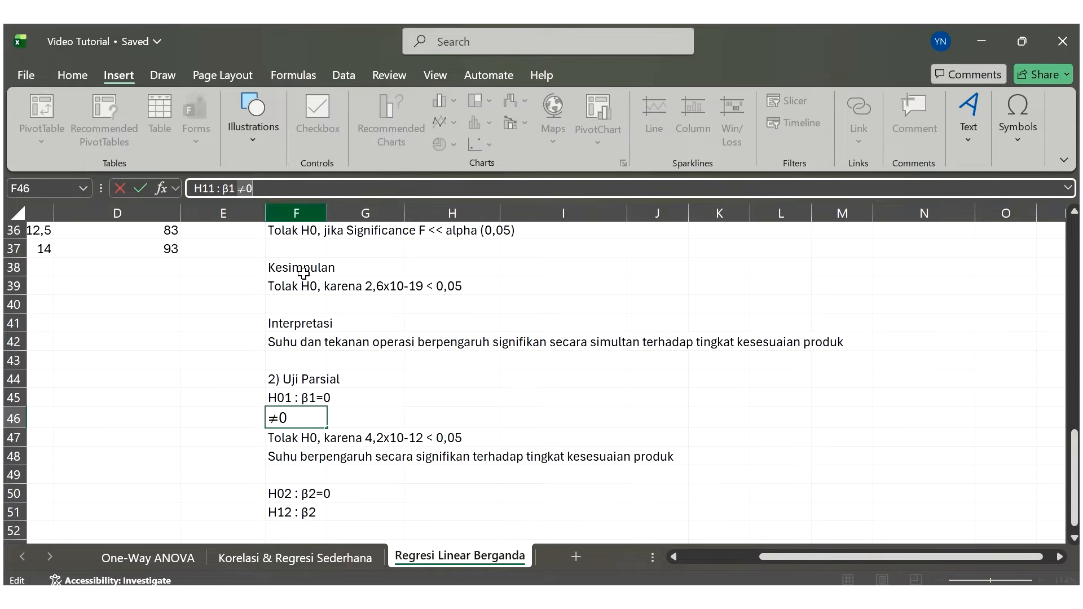
left_click(318, 514)
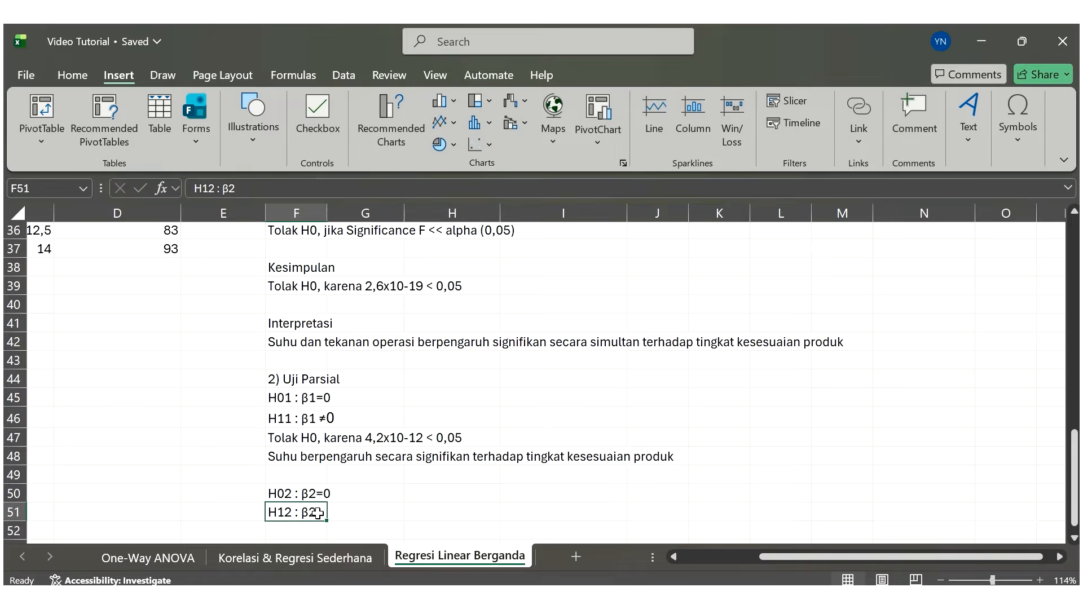
left_click(259, 193)
key("ctrl+v")
key("Return")
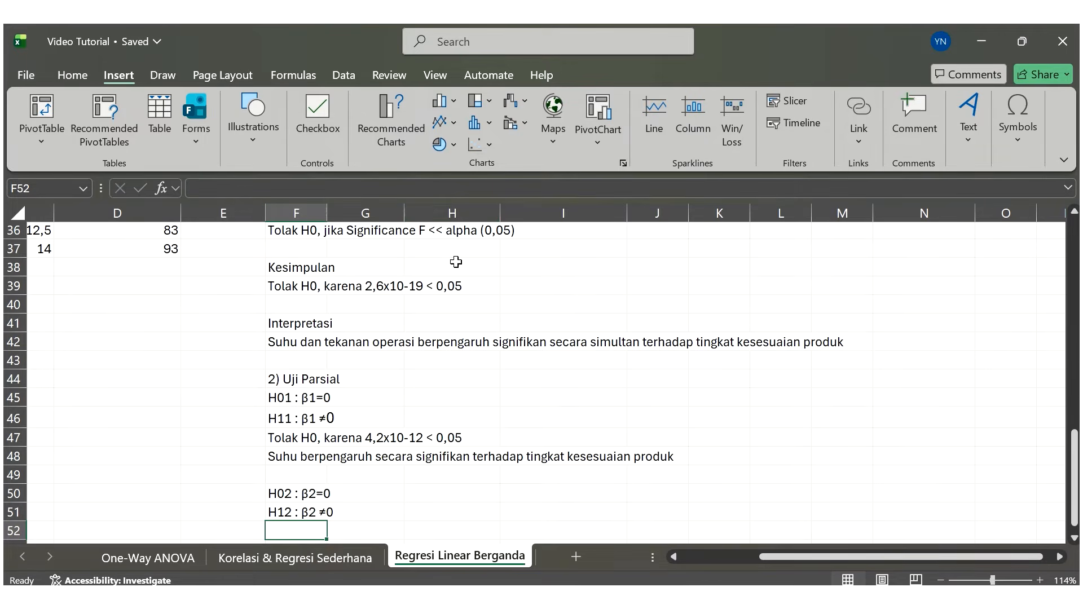
- Check the Tekanan Operasi P-value in J29 and enter the pressure test conclusion "Tolak H0, karena 7x10-5 < 0,05" in F52
scroll(508, 316, "up", 4)
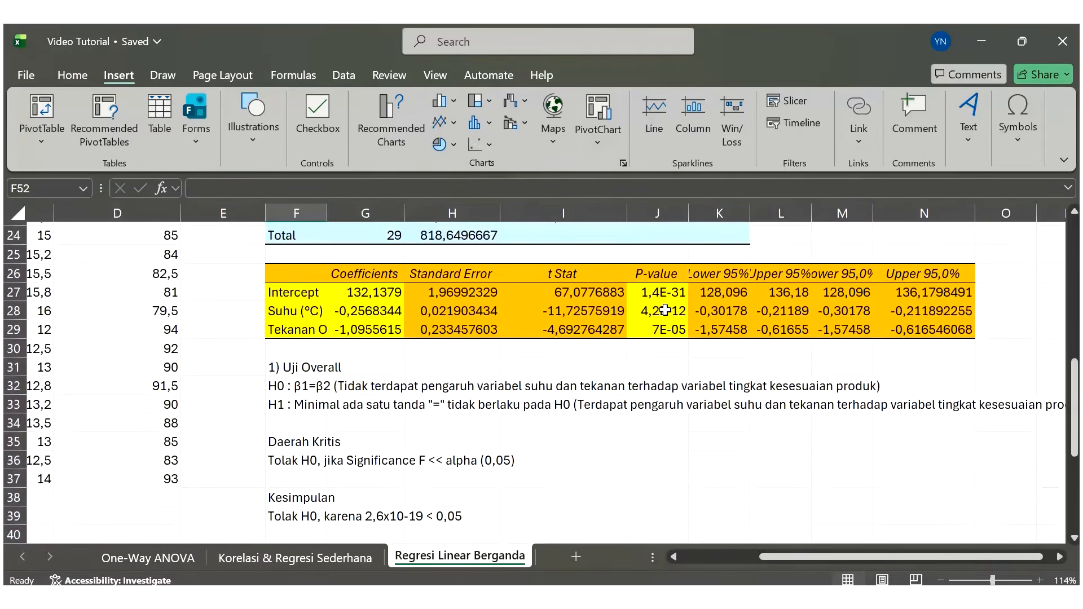
left_click(669, 327)
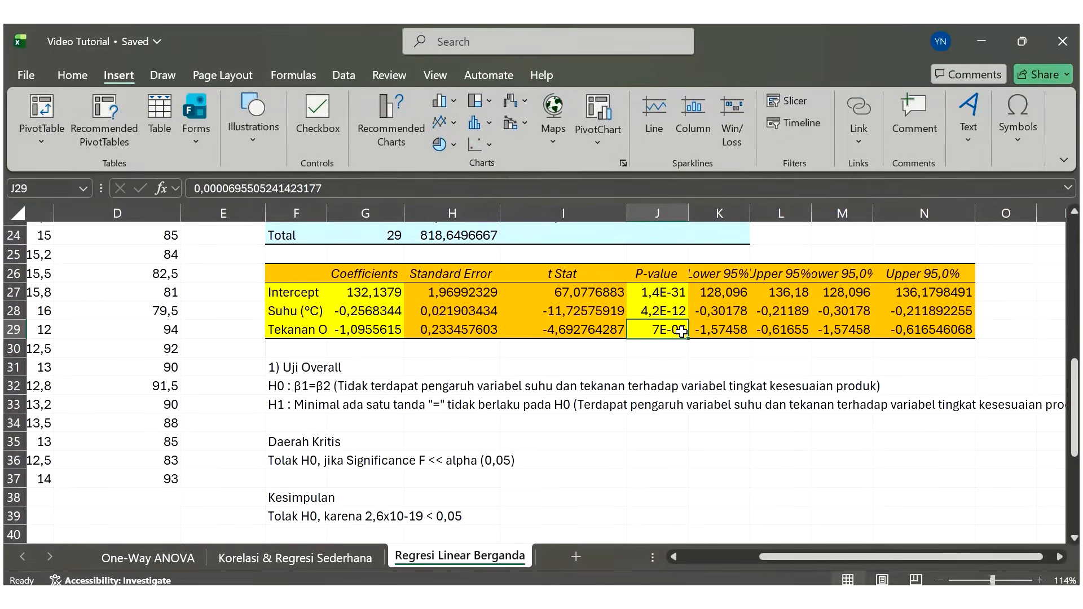
scroll(677, 363, "down", 2)
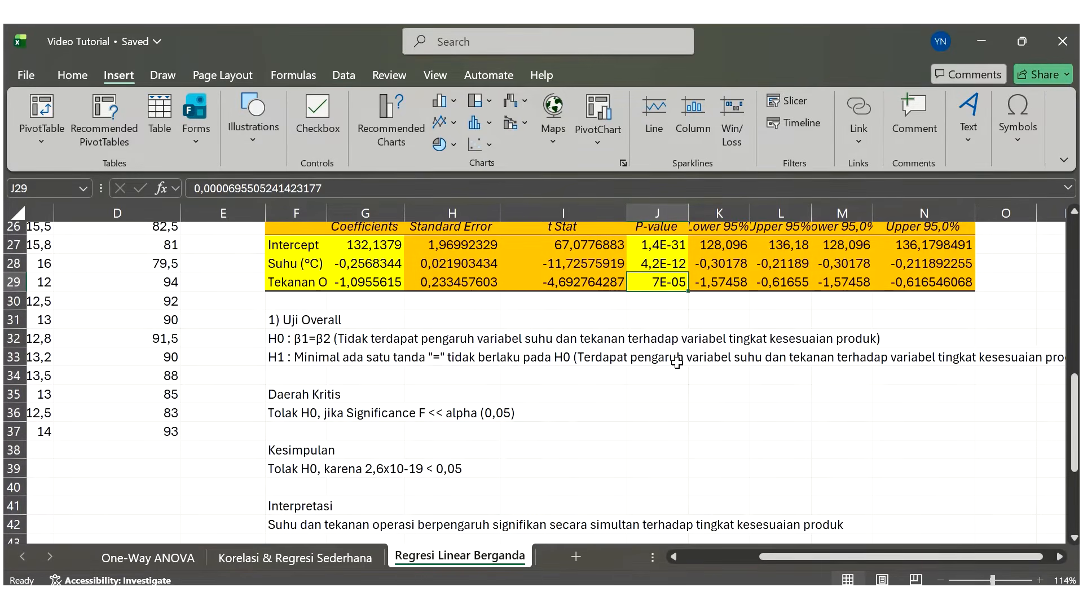
scroll(677, 363, "down", 6)
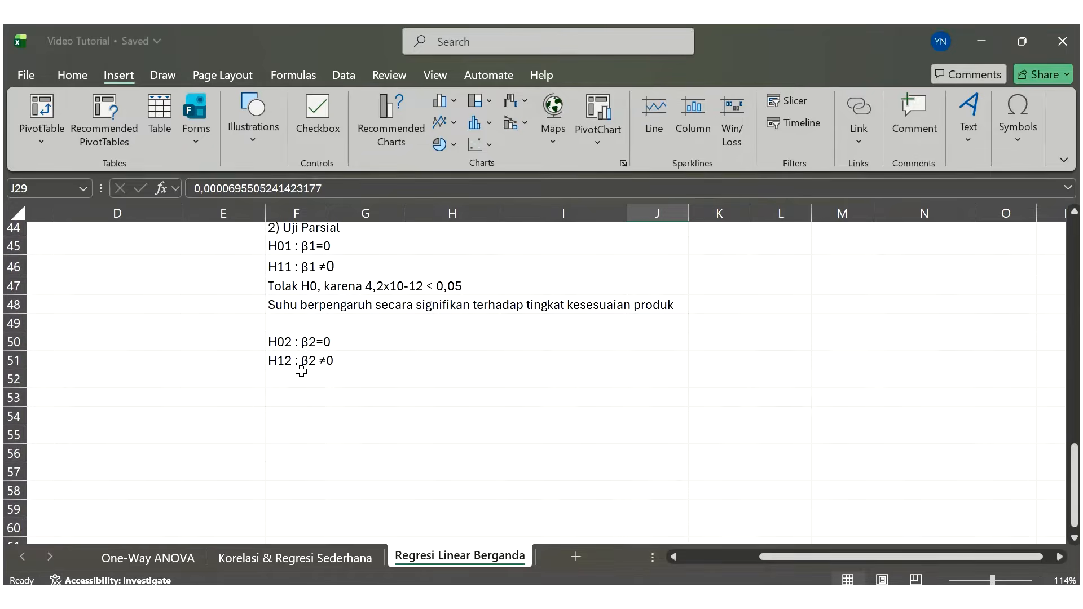
left_click(301, 374)
type("Tolak")
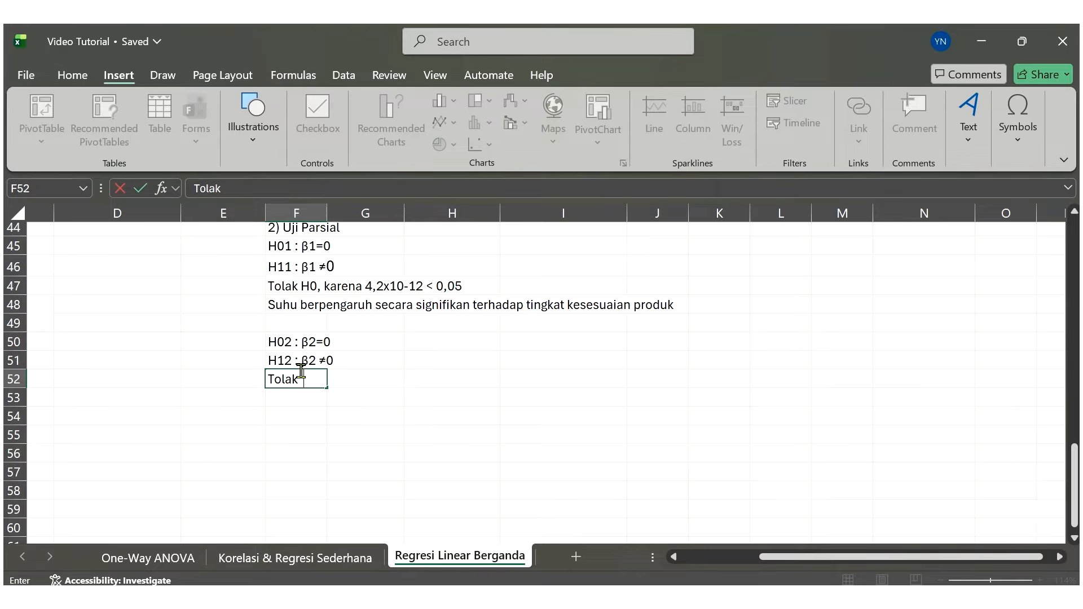
type(" H0, karena")
scroll(301, 371, "up", 8)
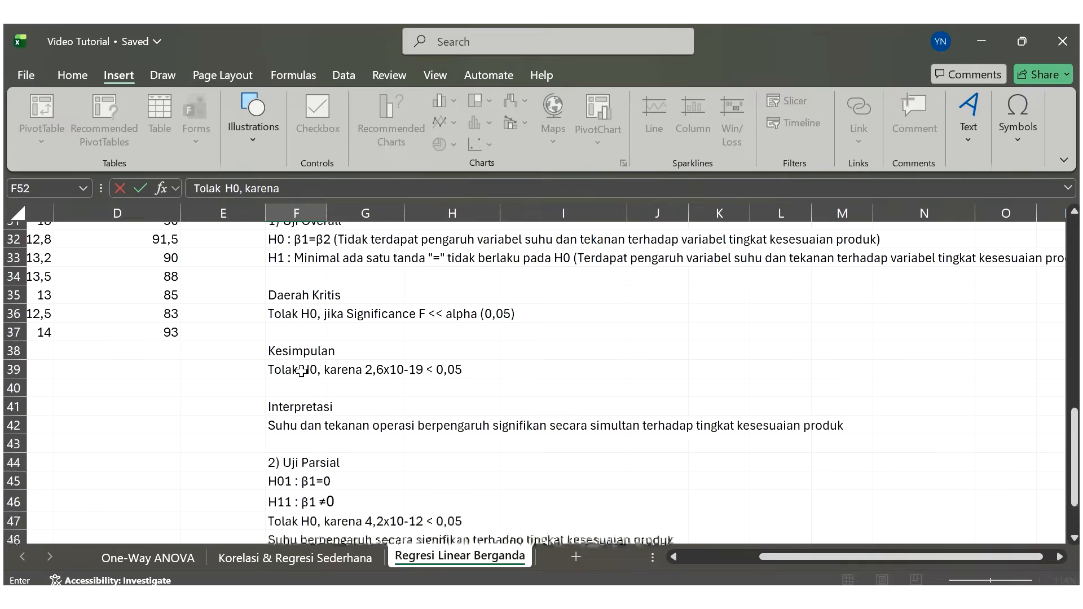
scroll(301, 371, "down", 7)
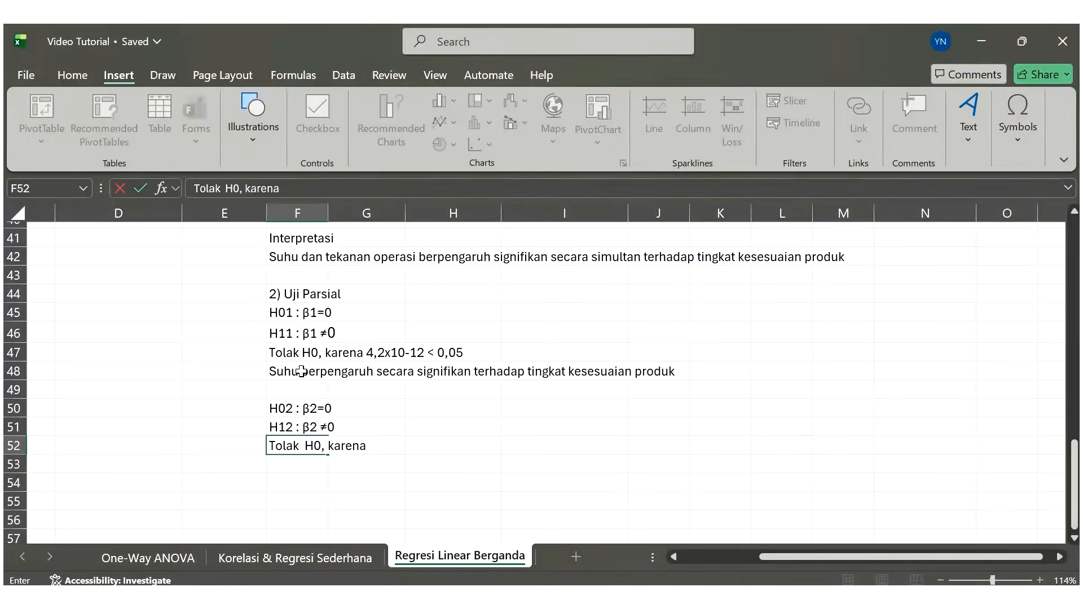
type("7x10-5 < 0,0")
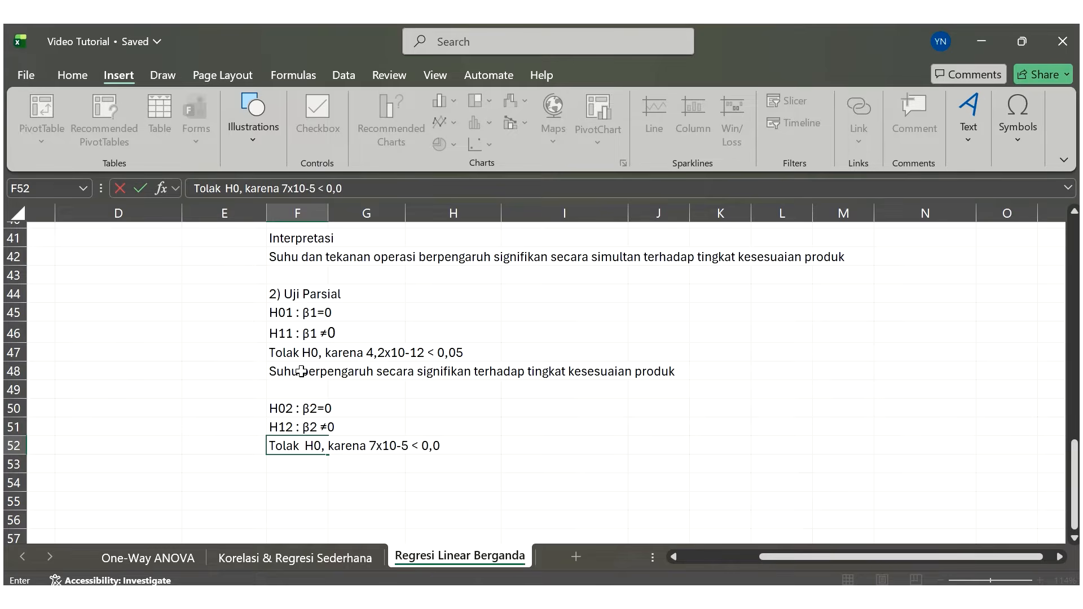
type("5")
key("Return")
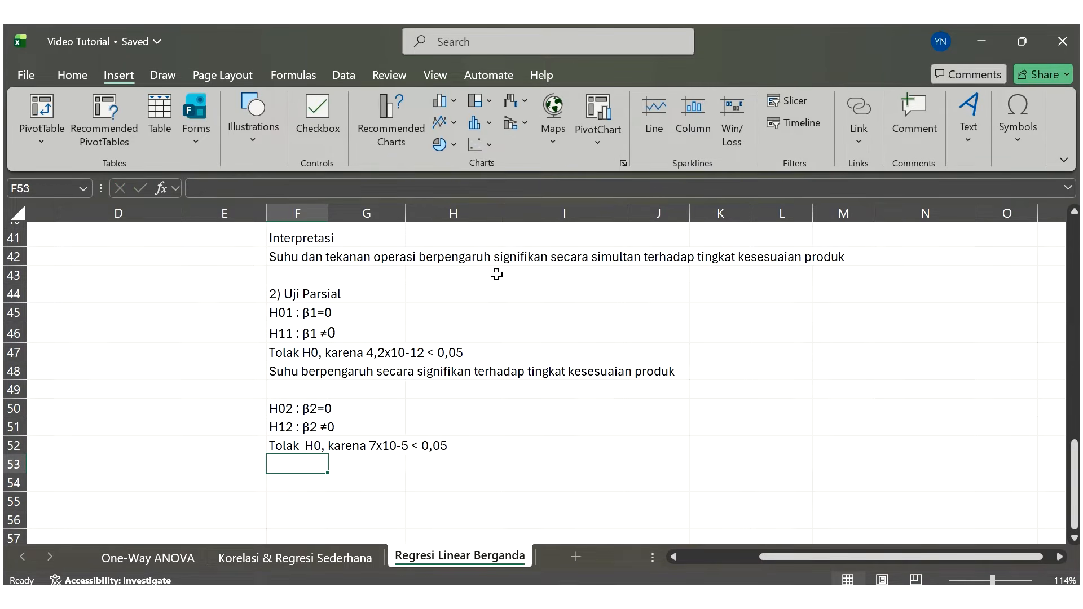
- Check the pressure variable's name in F29 and enter "Tekanan operasi berpengaruh secara signifikan terhadap tingkat kesesuaian produk" in F53
scroll(468, 306, "up", 5)
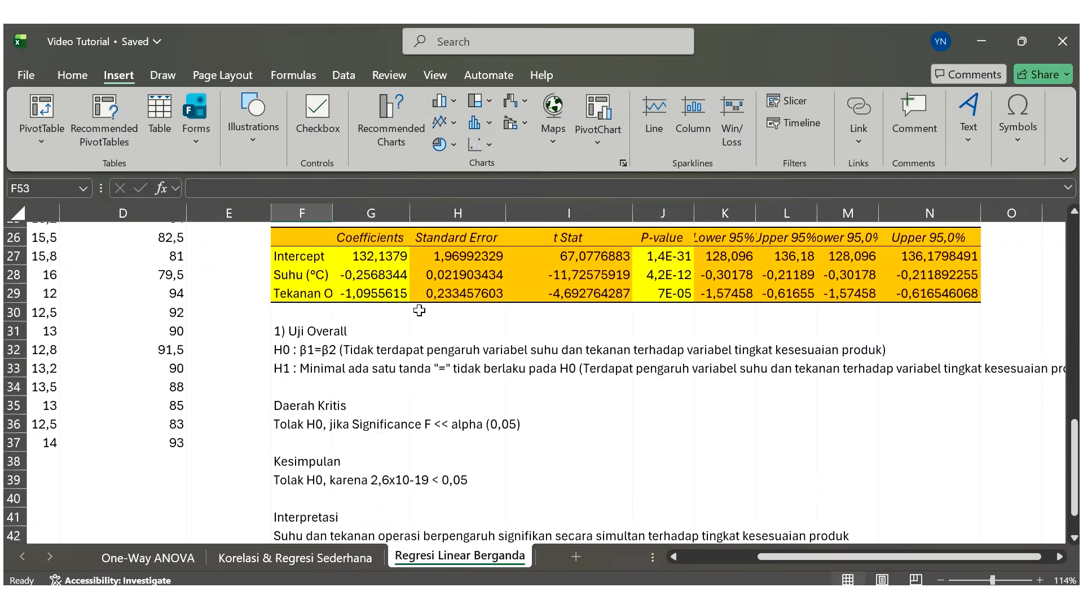
left_click(322, 293)
scroll(319, 338, "down", 7)
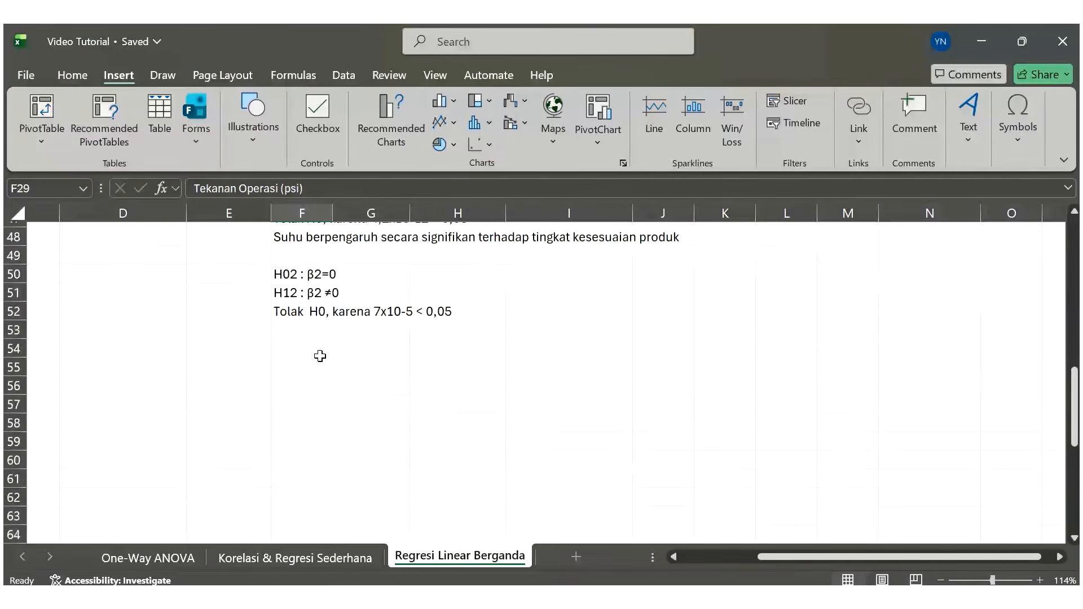
left_click(309, 330)
type("Tekan")
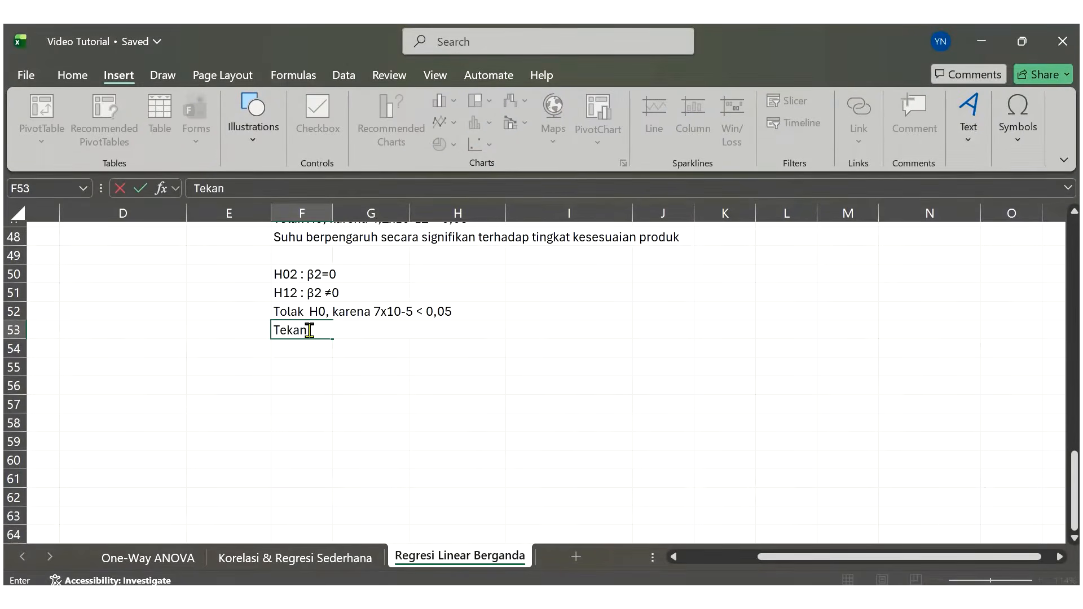
type("an operasi")
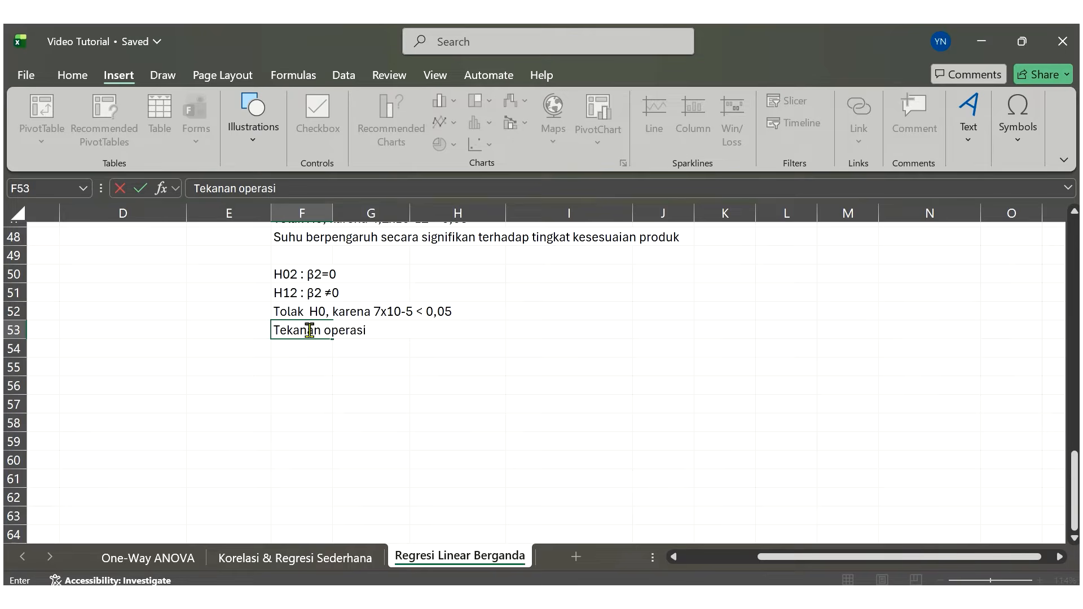
type(" berpengaruh")
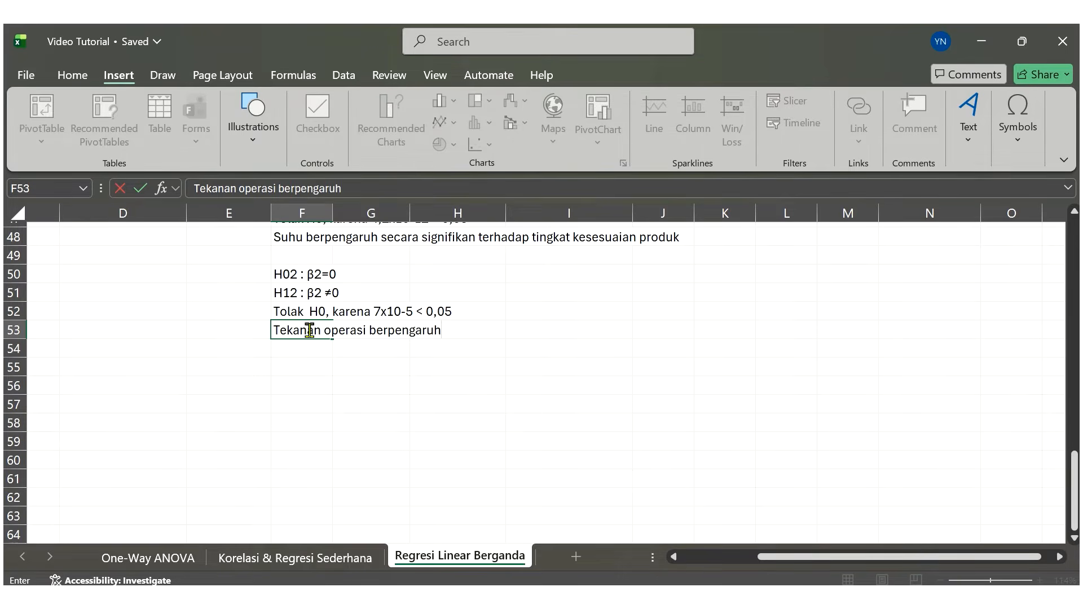
type(" secara sig")
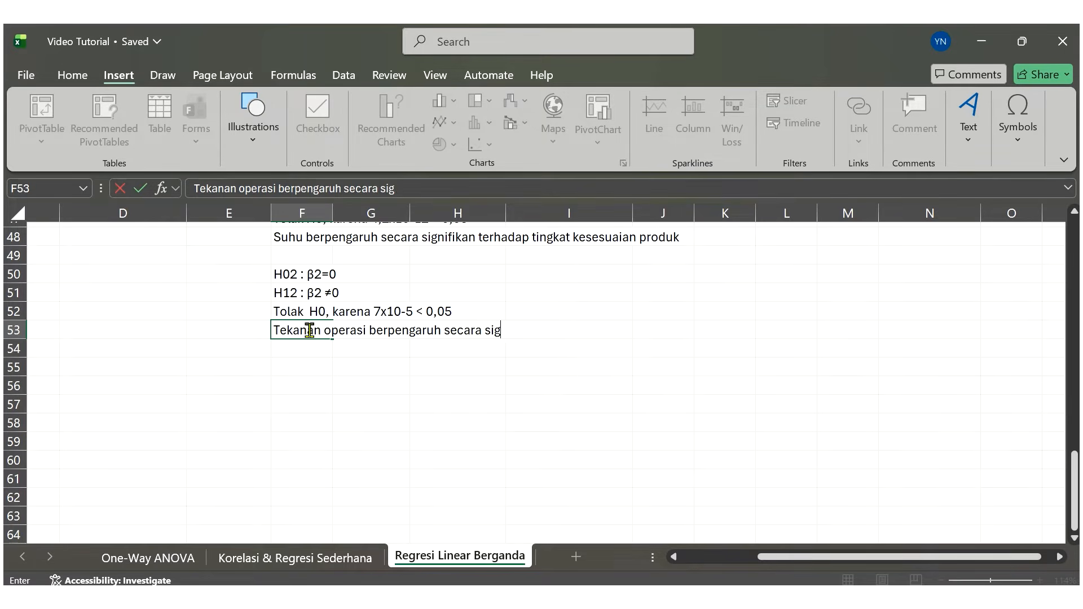
type("nifikan terhadap tingka")
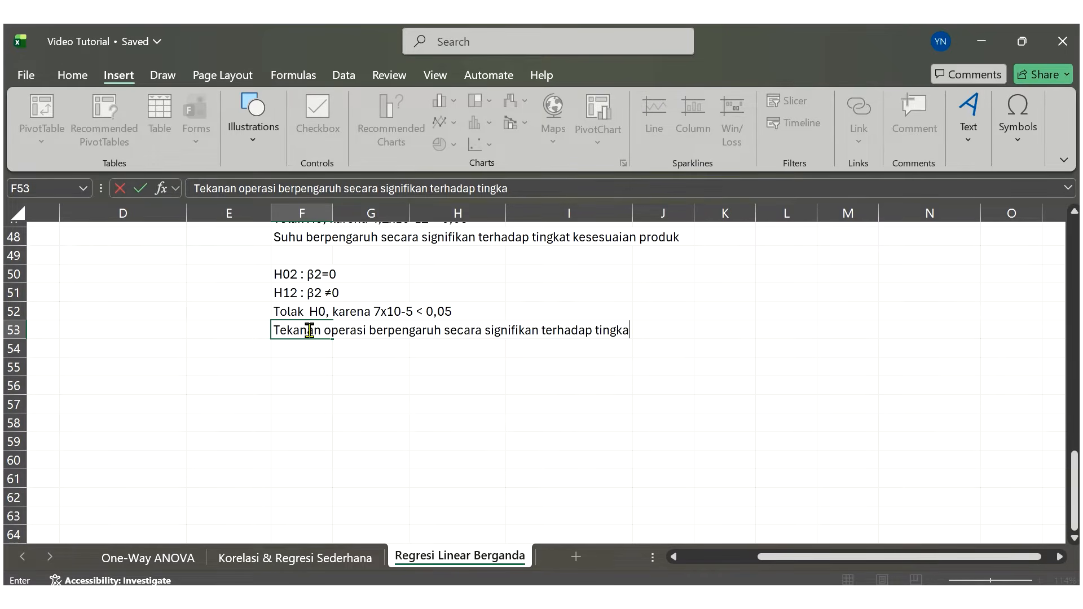
type("t kesesuaia")
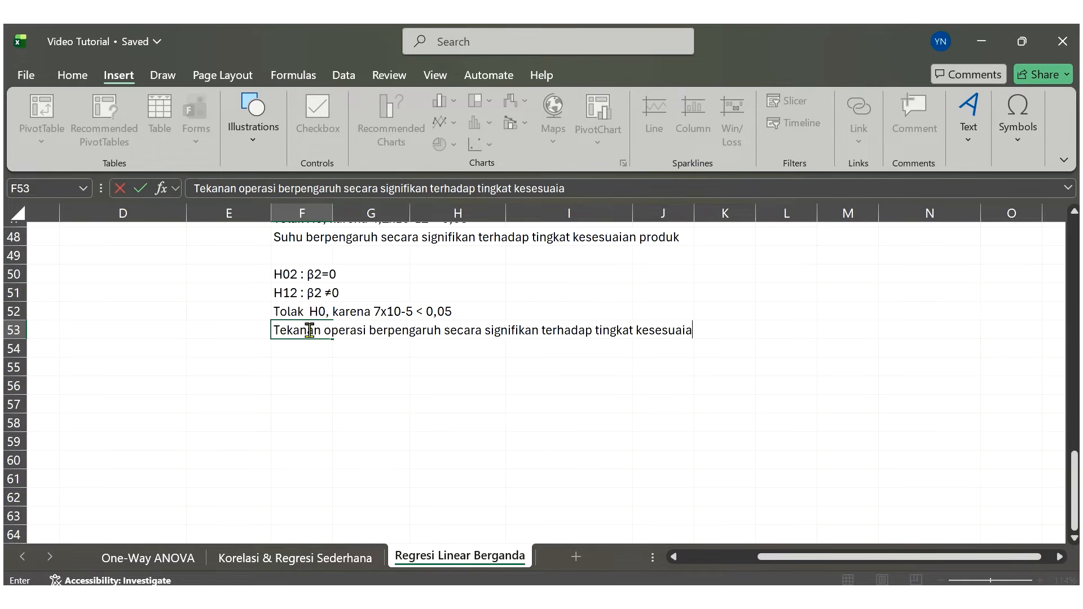
type("n produk")
key("Return")
- Leave row 54 blank and start the third partial null hypothesis in F55 with "H03 : "
key("Return")
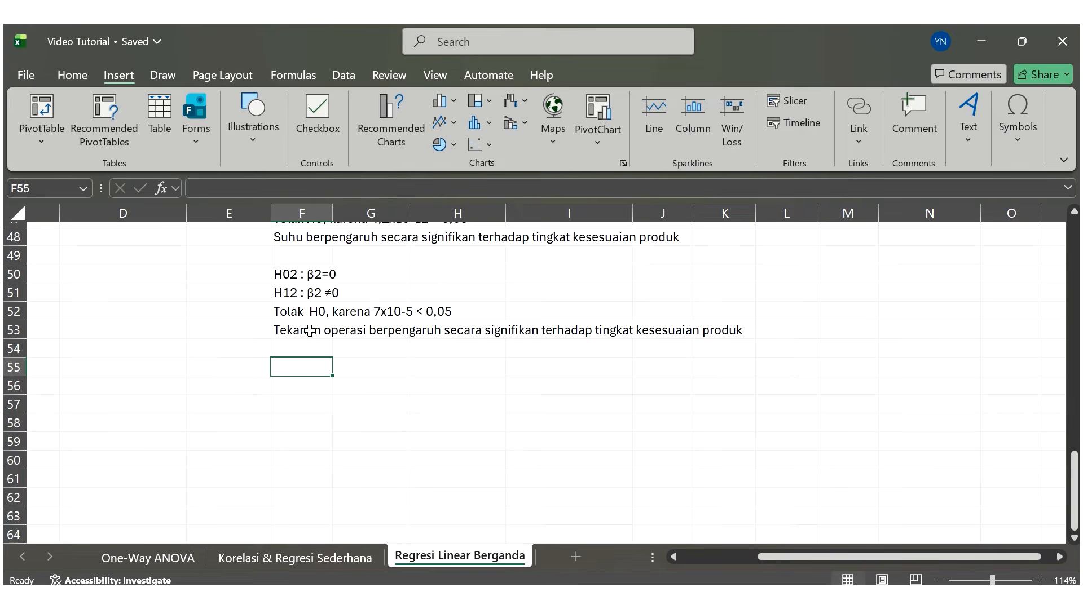
type("H0")
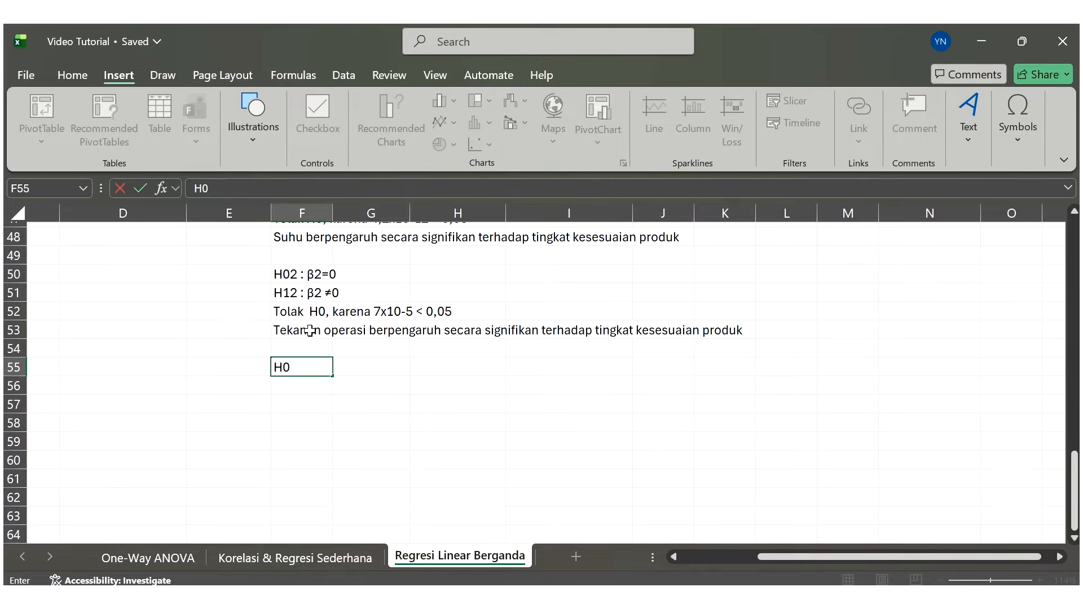
scroll(310, 330, "up", 1)
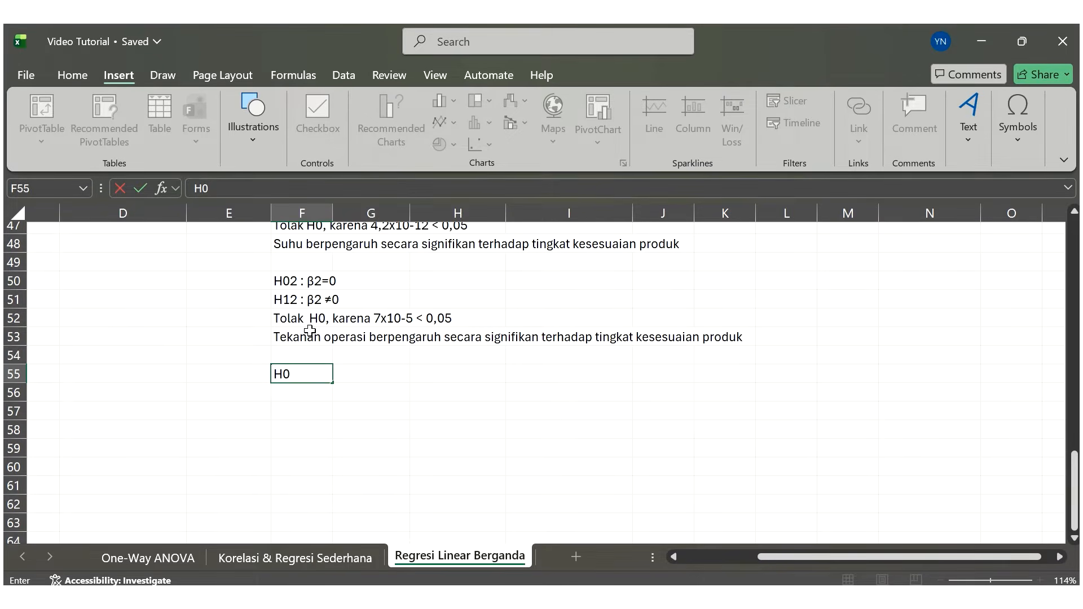
type("03")
type(": alpha")
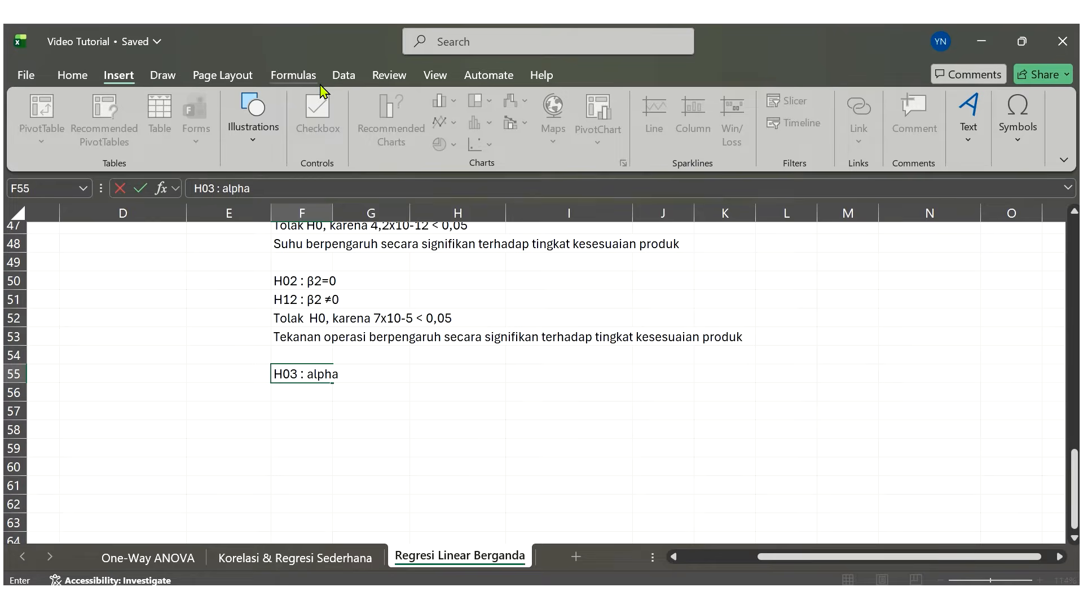
key("BackSpace")
key("BackSpace")
key("BackSpace")
key("BackSpace")
key("BackSpace")
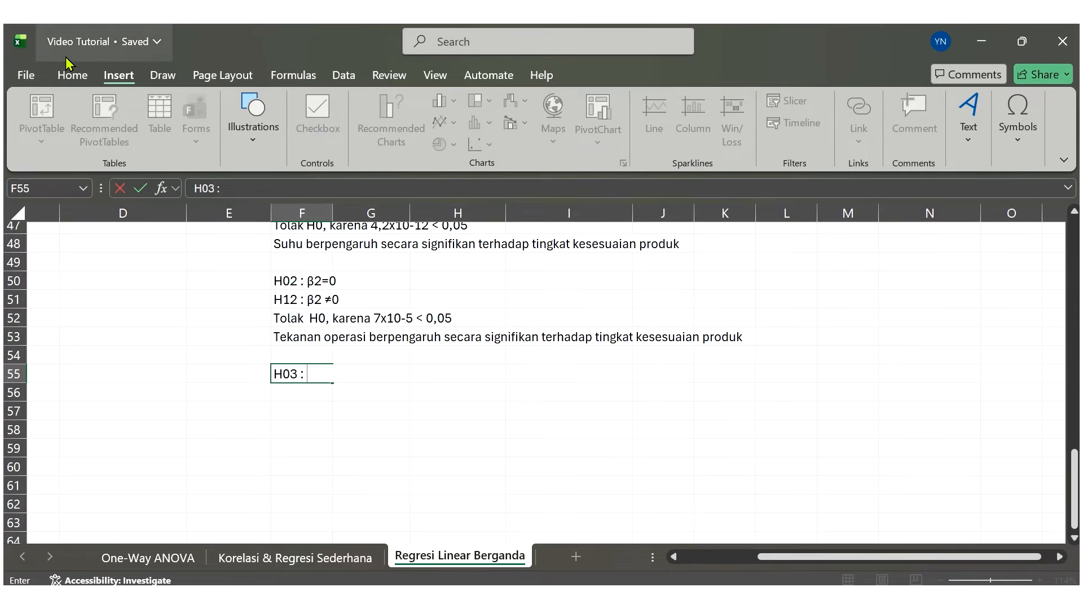
- Complete the null hypothesis in F55 as "H03 : α=0", inserting the Greek small letter alpha as a symbol
left_click(71, 46)
key("Escape")
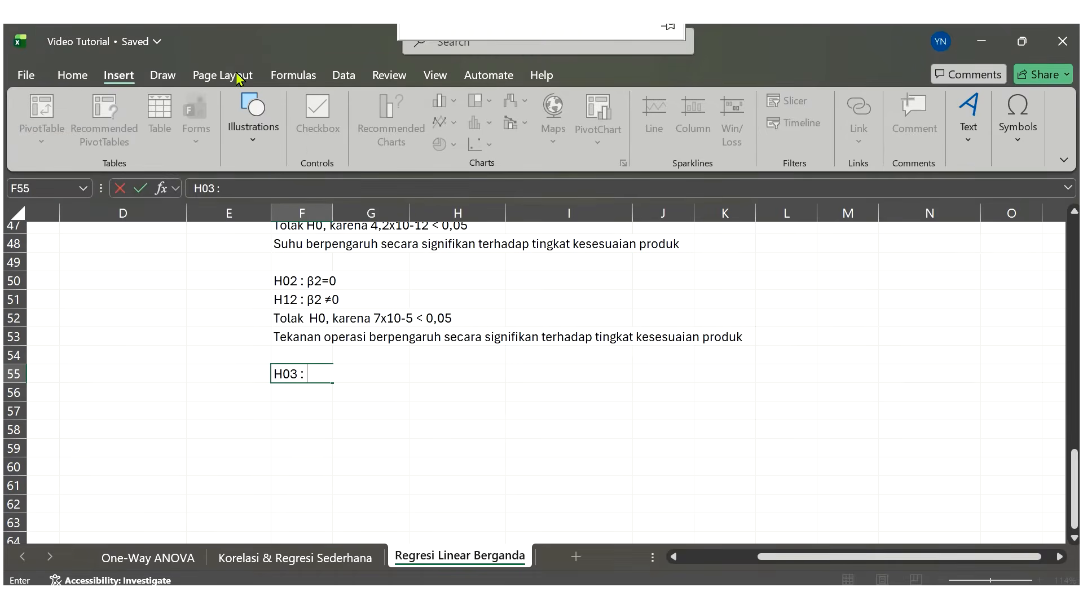
left_click(80, 80)
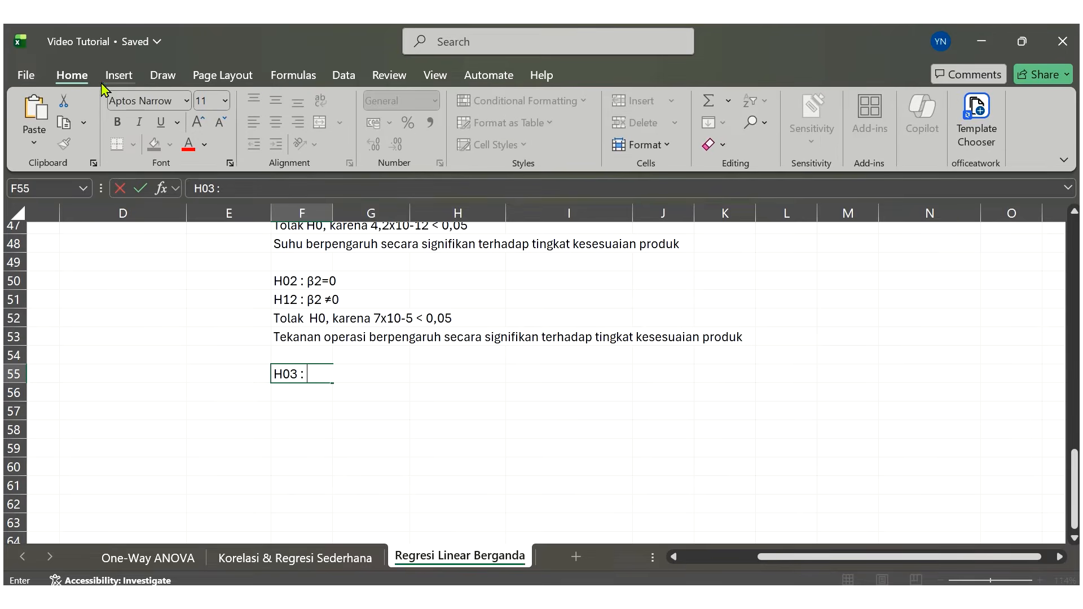
left_click(117, 76)
left_click(996, 146)
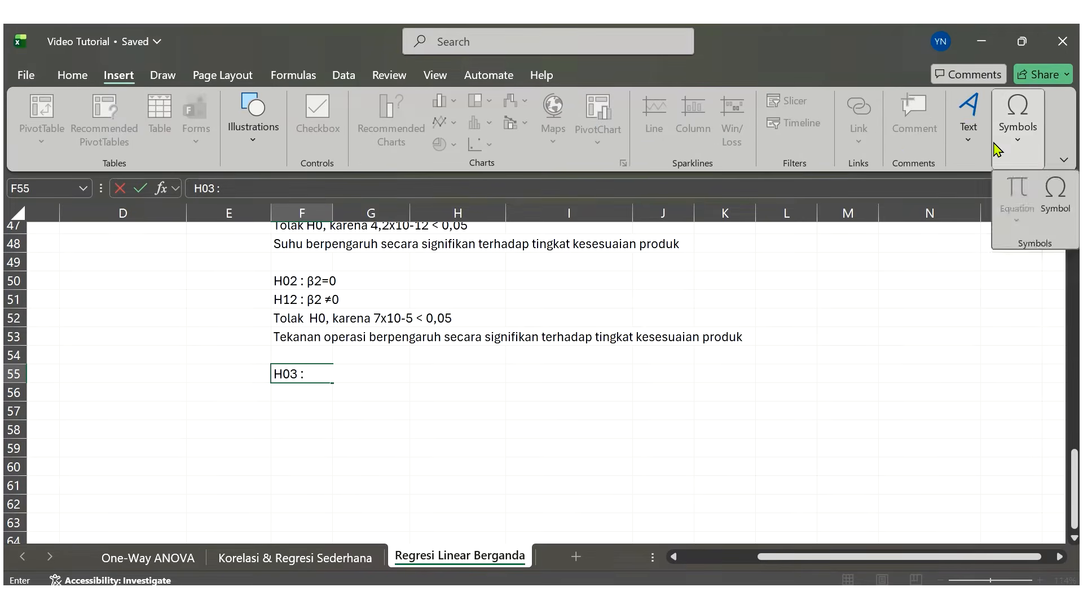
left_click(1057, 203)
left_click(525, 402)
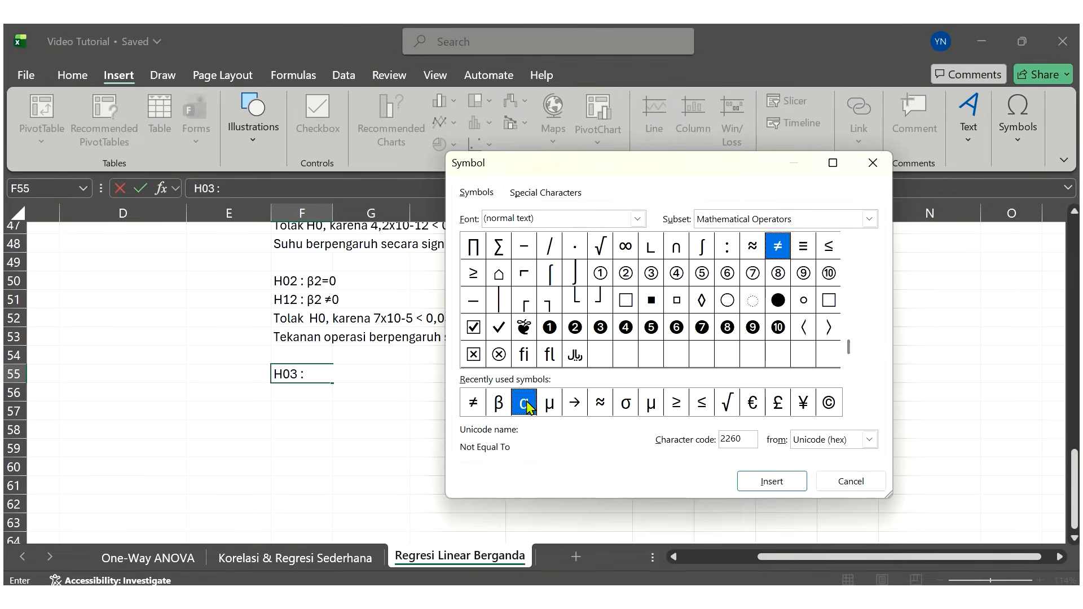
left_click(770, 482)
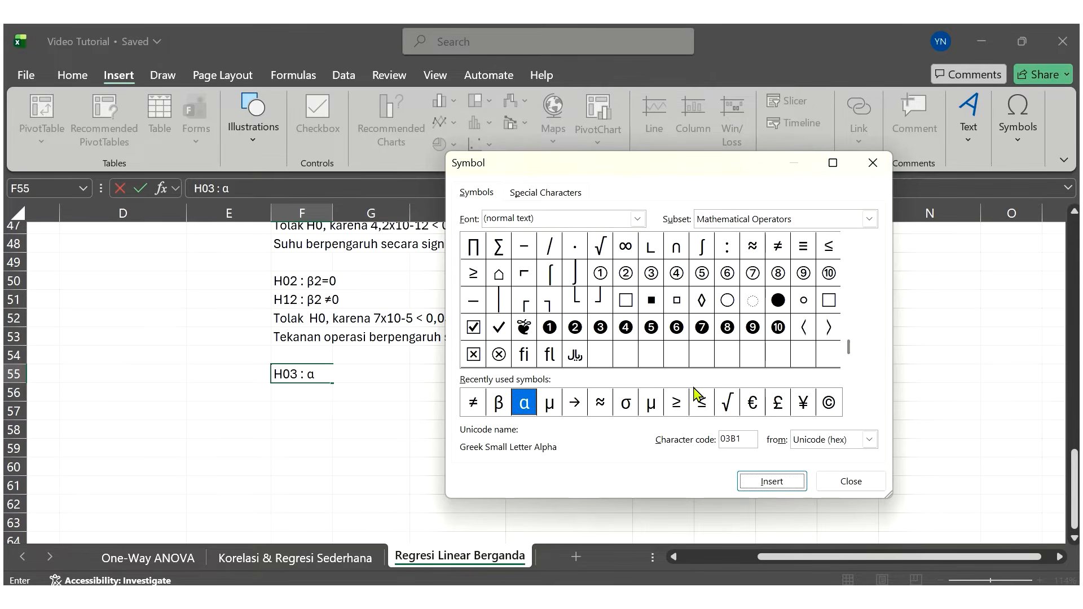
left_click(846, 479)
left_click(846, 481)
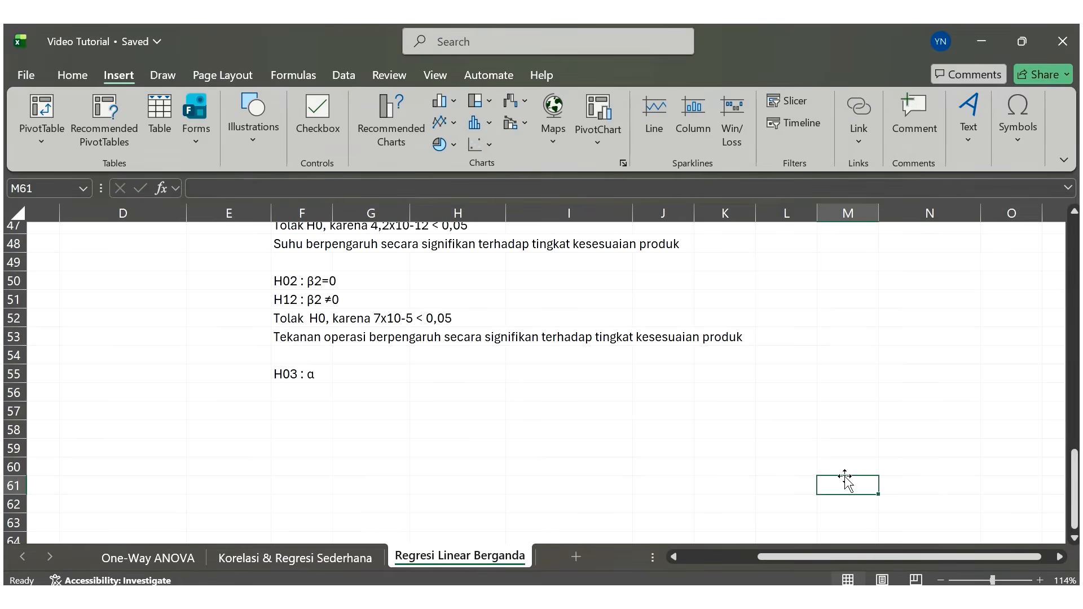
double_click(312, 372)
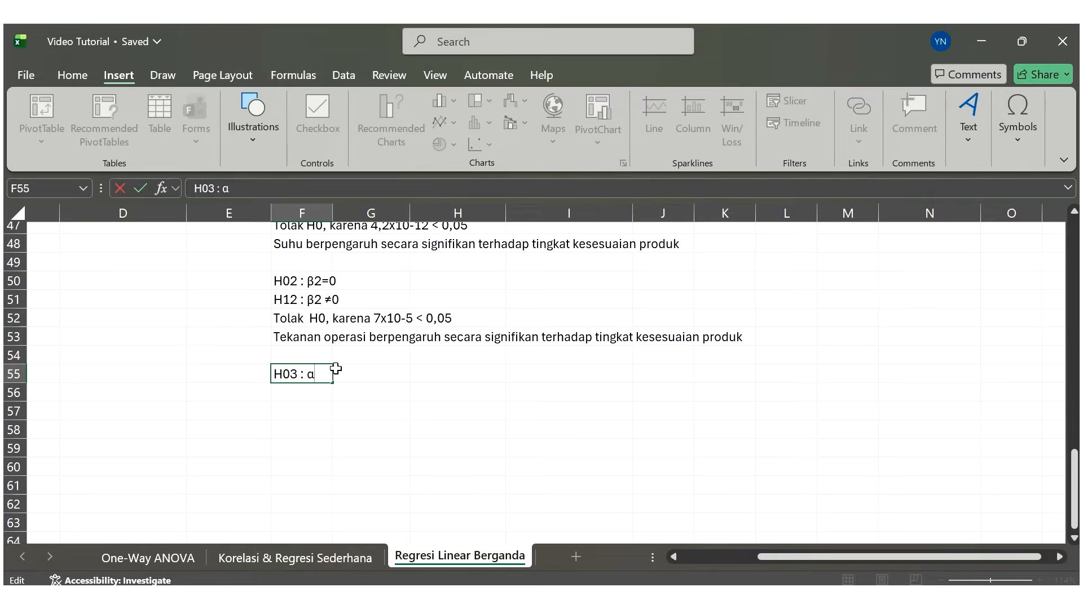
key("Return")
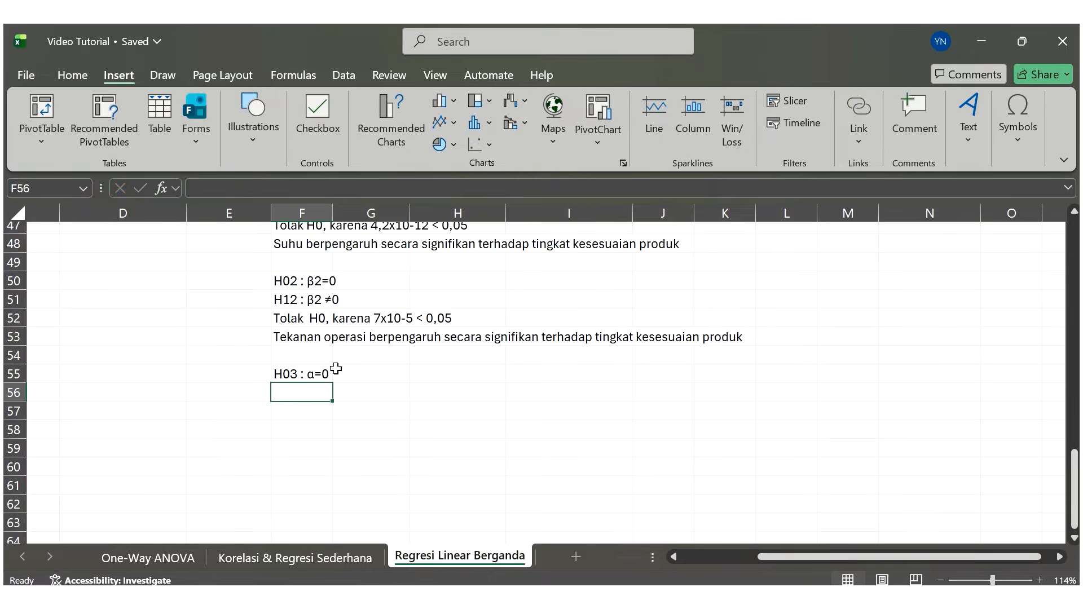
- Enter the alternative hypothesis "H13 : α≠0" in F56, inserting the alpha and not-equal signs as symbols
type("JH")
key("BackSpace")
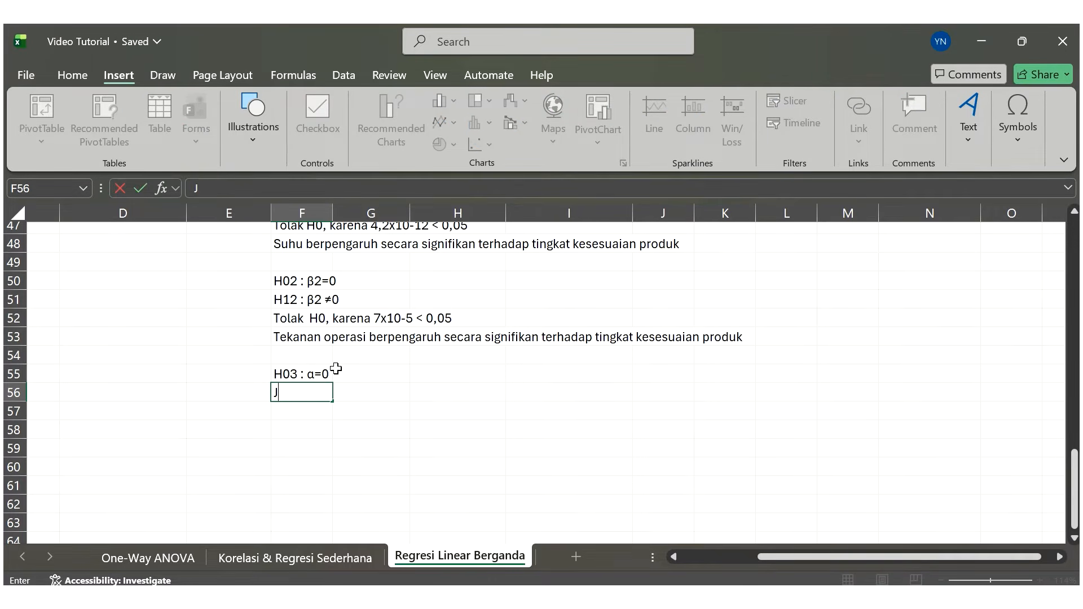
type("H13 :")
left_click(1017, 121)
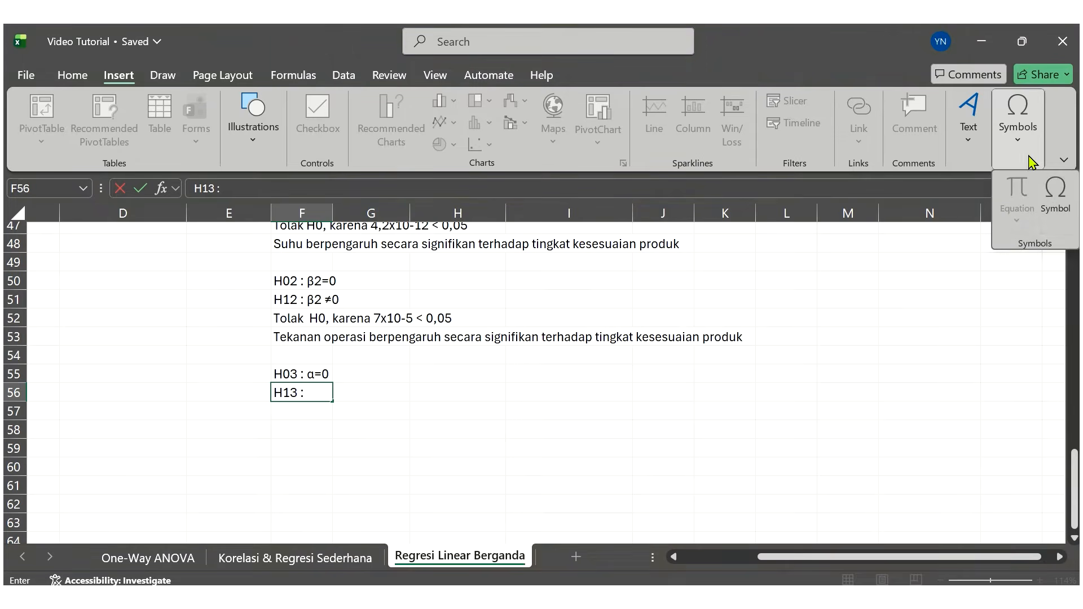
left_click(1055, 194)
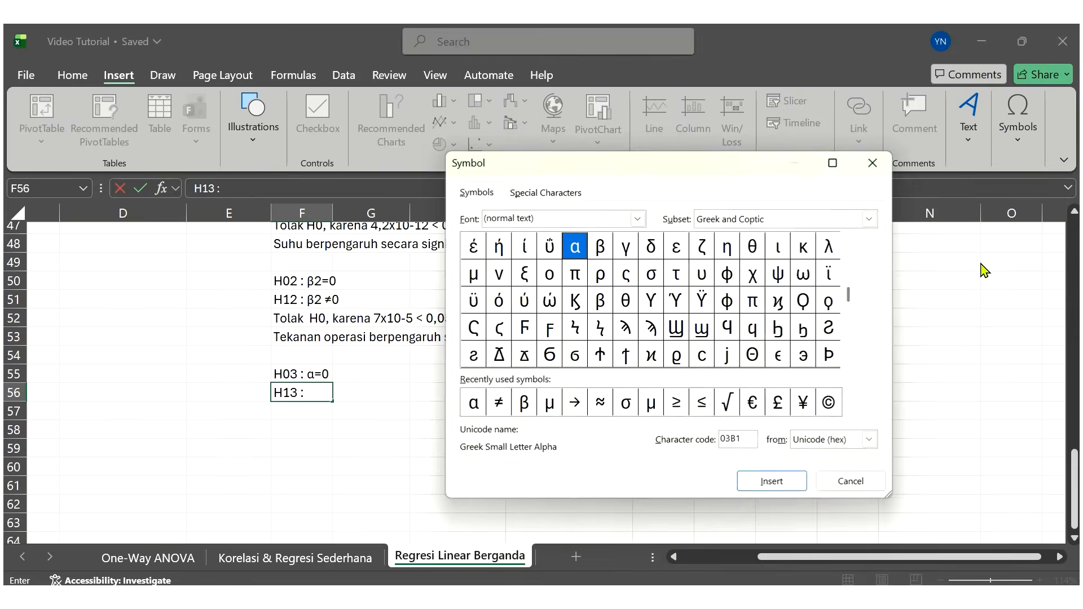
left_click(477, 408)
left_click(500, 407)
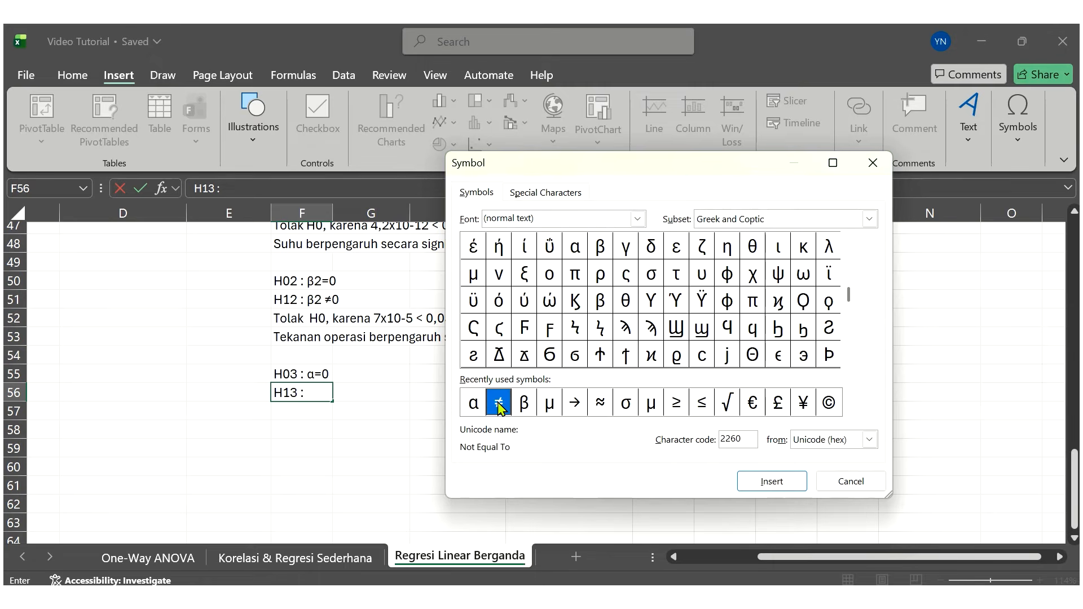
left_click(474, 403)
left_click(772, 481)
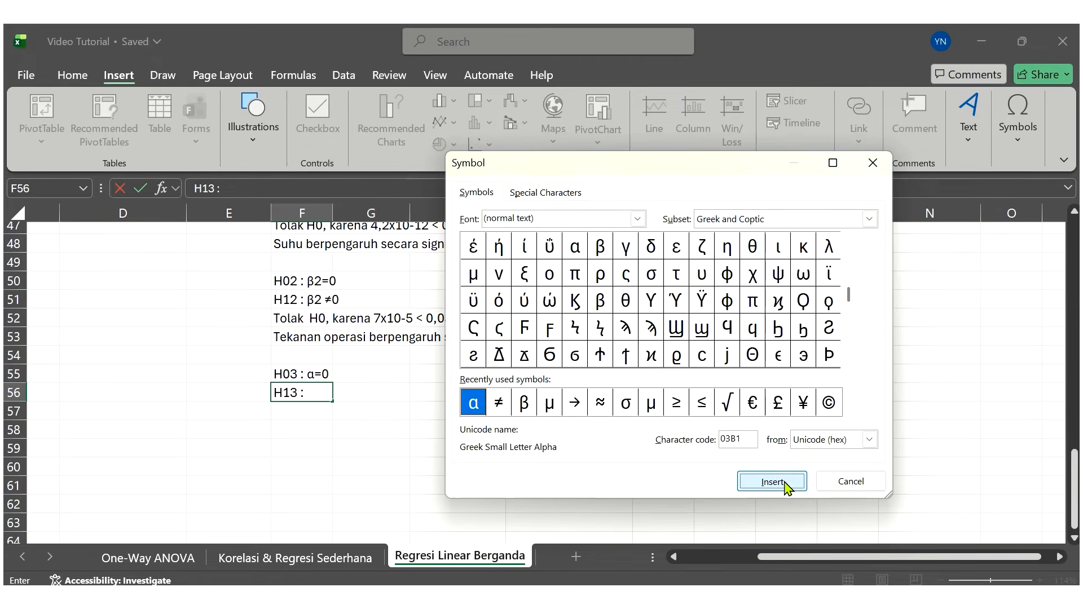
left_click(507, 402)
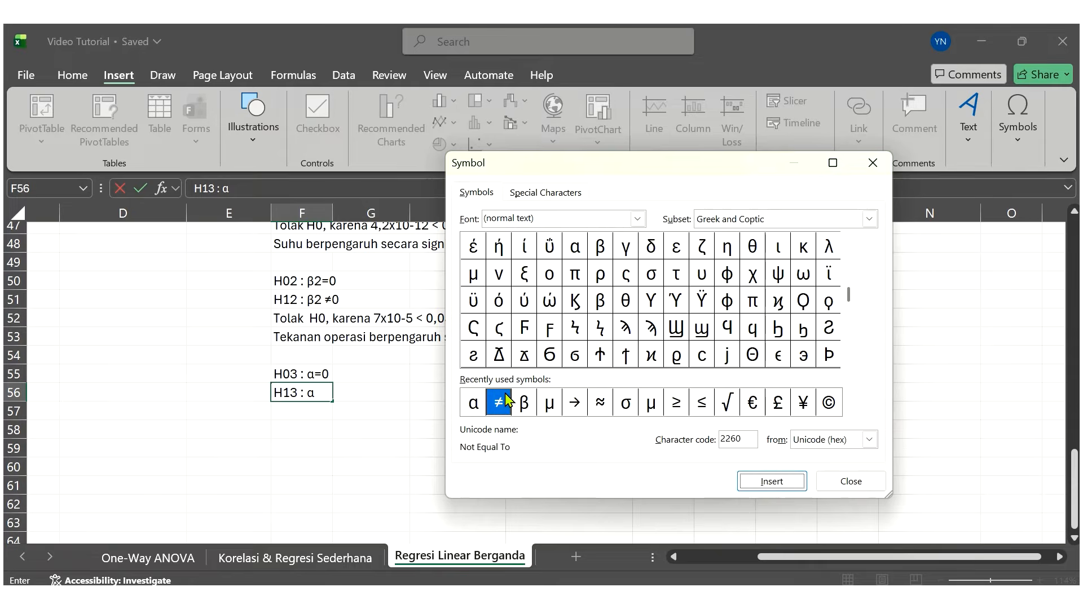
left_click(780, 483)
left_click(872, 486)
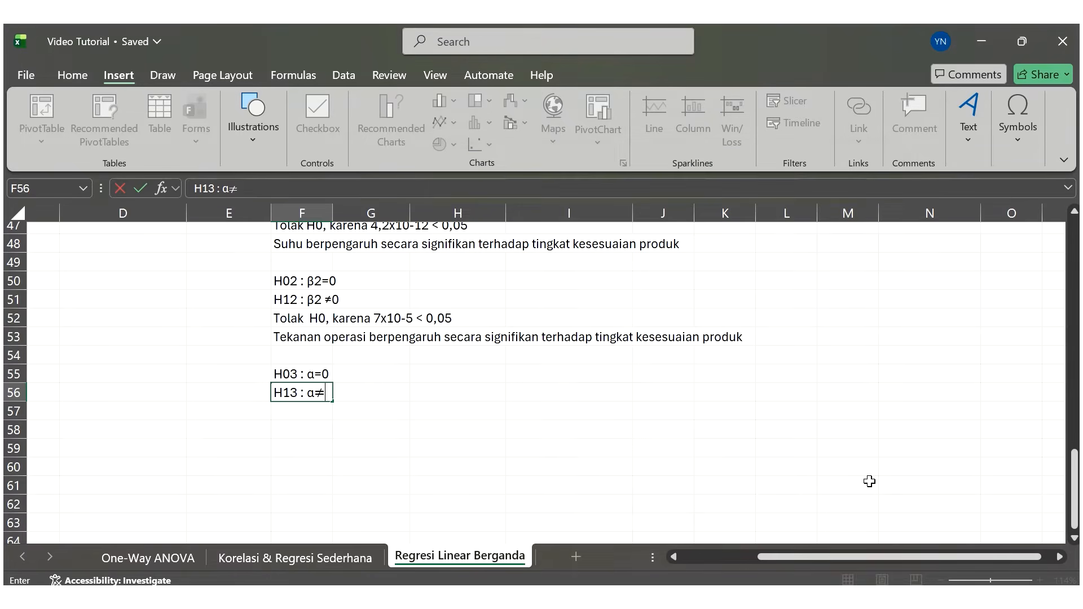
type("0")
key("Return")
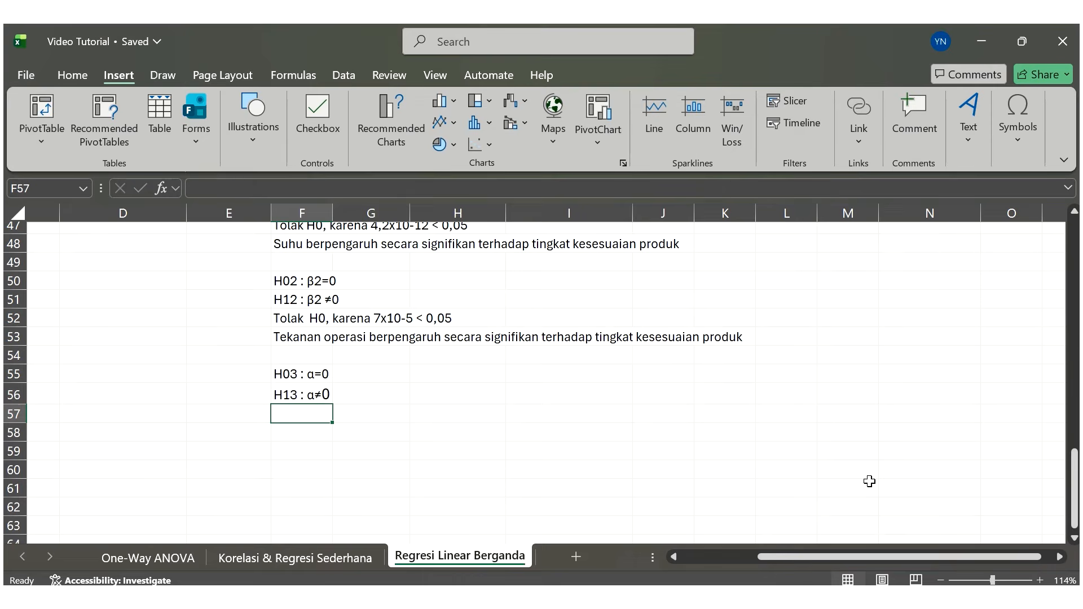
- Check the intercept's P-value in J27 and enter the decision "Tolak H0, karena 1,4x 10-31,0,05" in F57
scroll(843, 396, "up", 8)
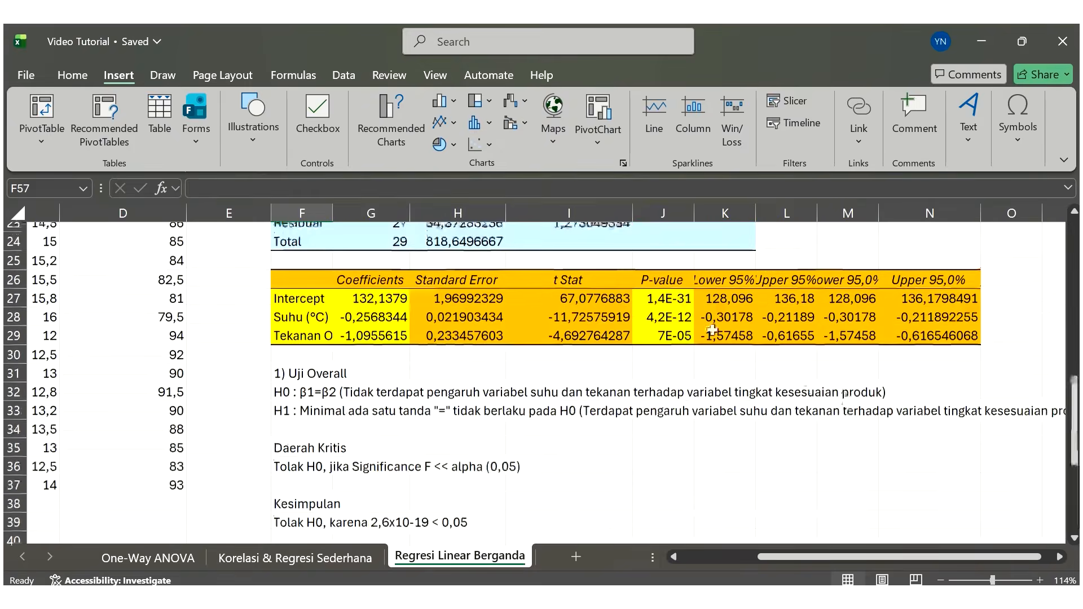
left_click(664, 299)
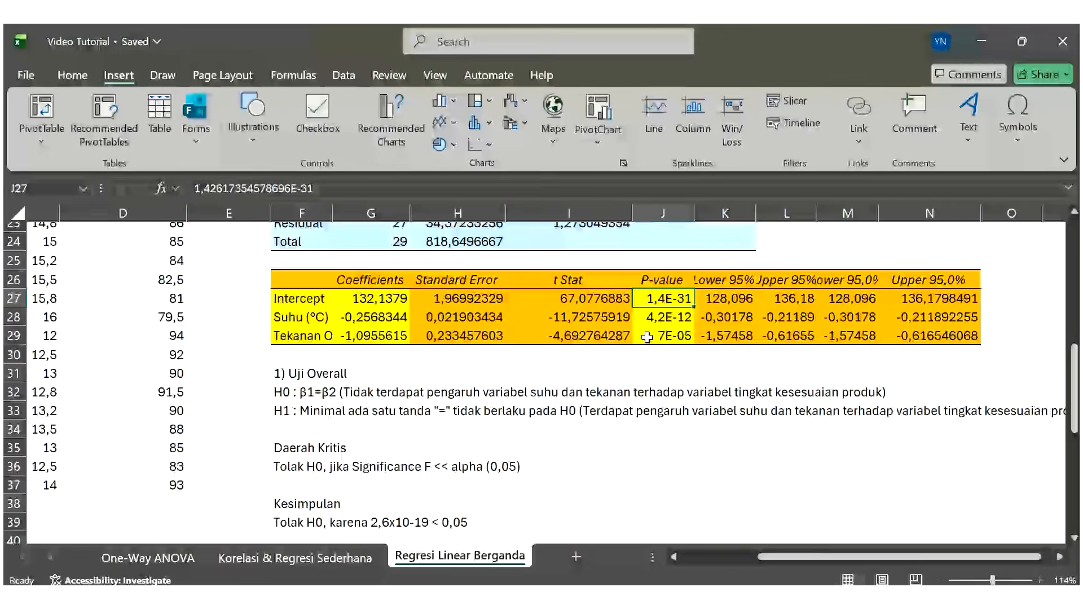
scroll(577, 410, "down", 1)
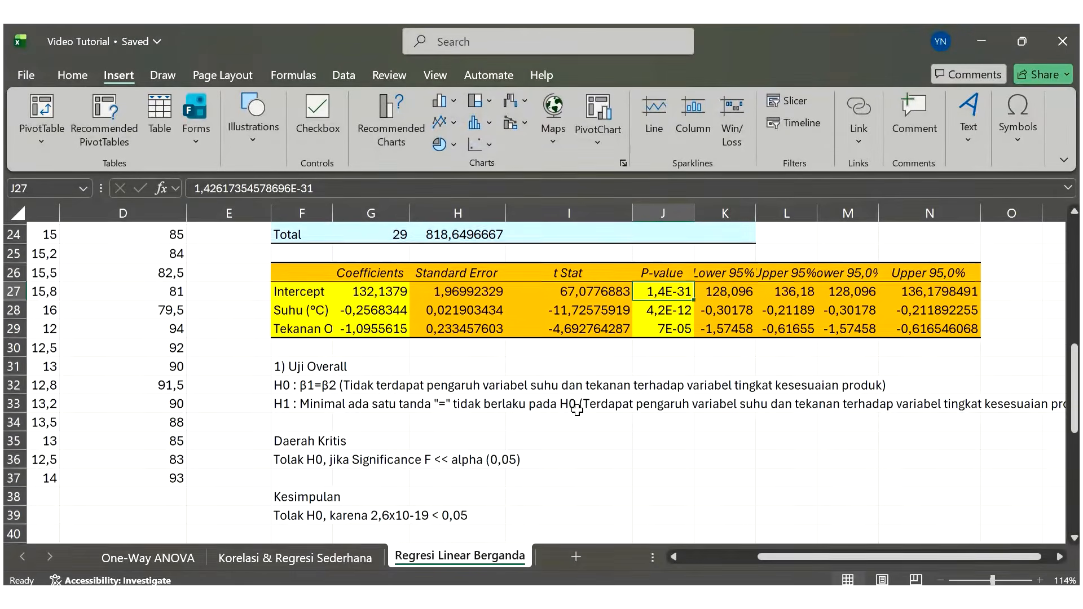
scroll(577, 410, "down", 7)
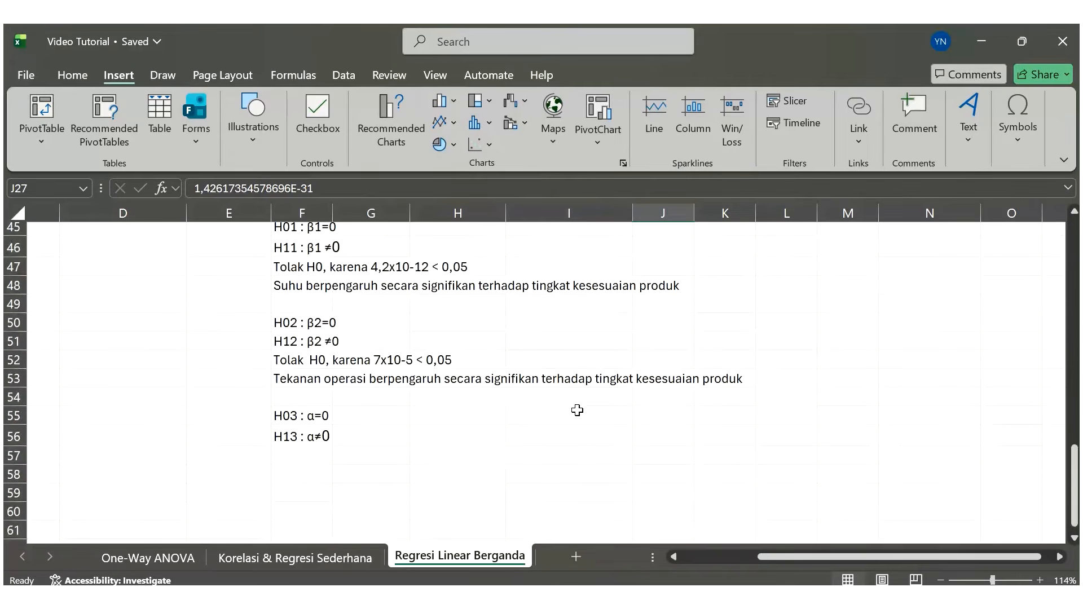
left_click(312, 456)
type("Tola")
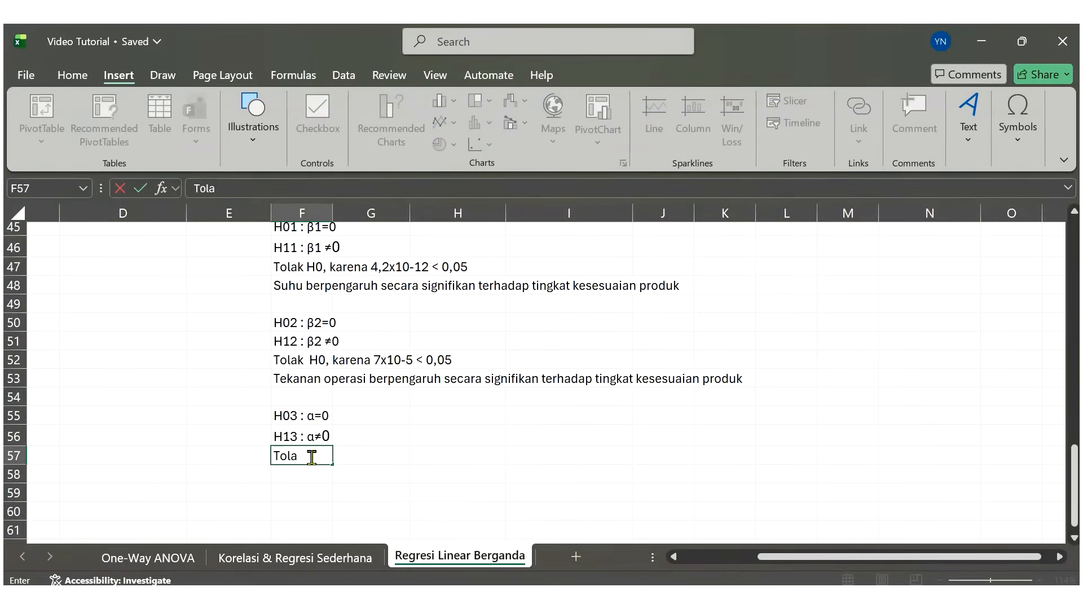
type("k H0, karena 1,4")
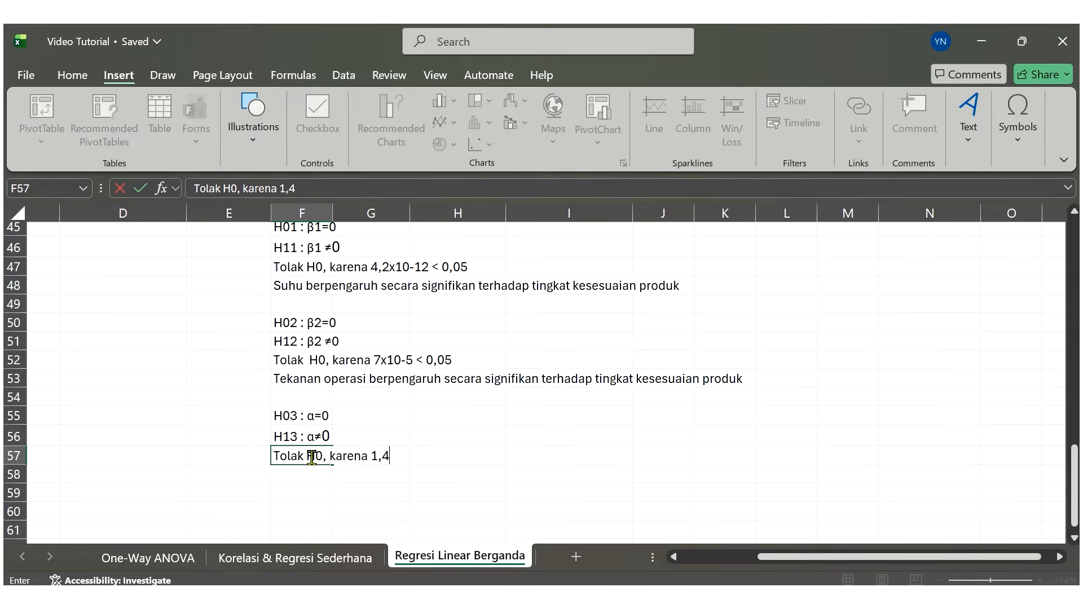
type("x 10-31")
scroll(312, 457, "up", 6)
scroll(312, 460, "down", 6)
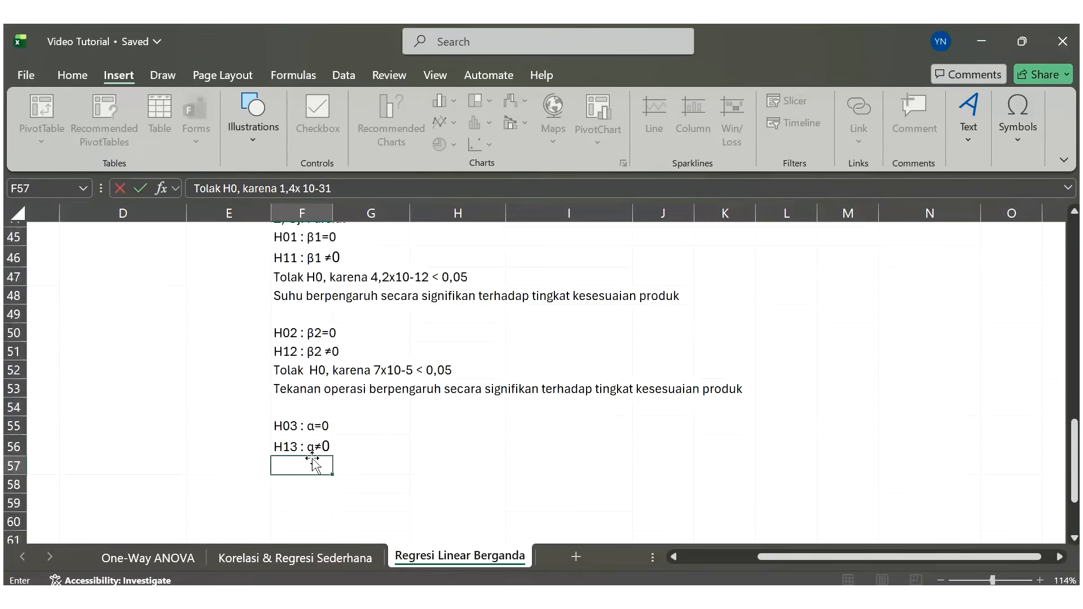
scroll(314, 463, "down", 1)
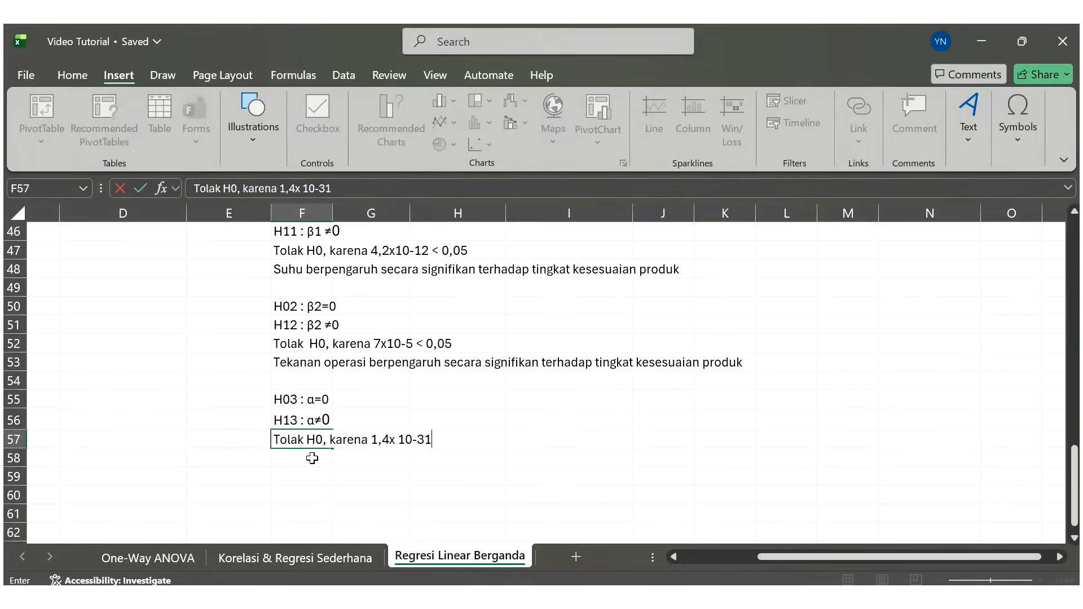
type("0,05")
key("Return")
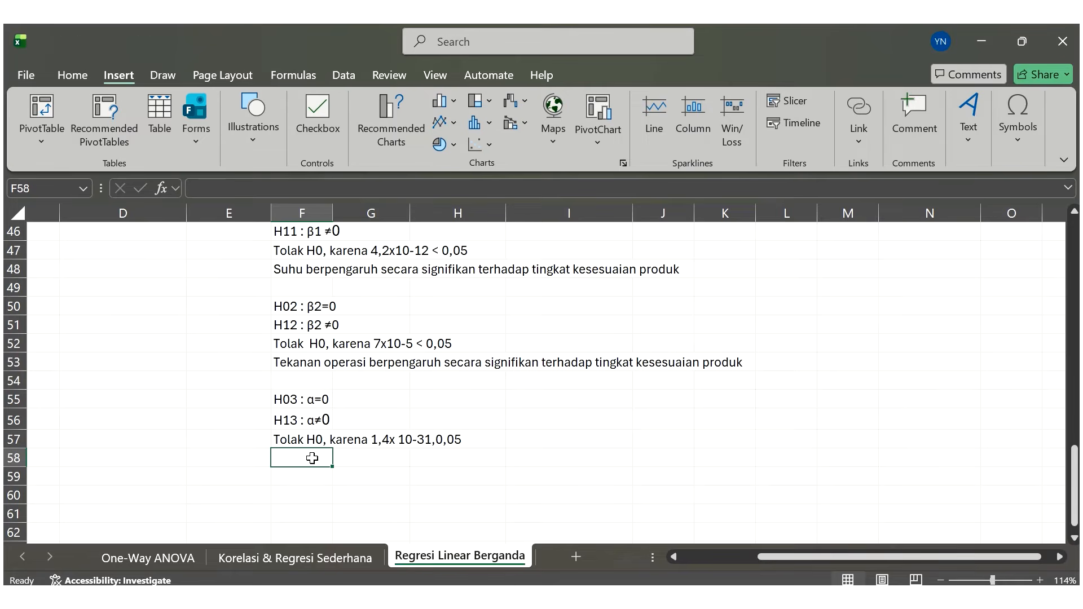
- Leave row 58 blank and start the regression equation in F59 with "Y ="
scroll(312, 458, "up", 1)
scroll(312, 458, "down", 2)
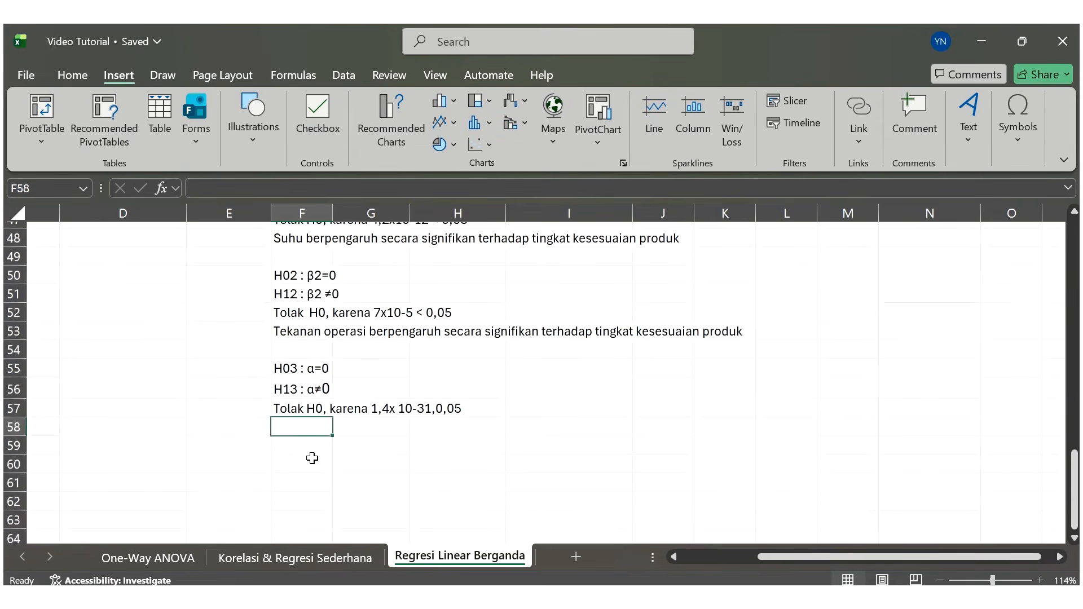
key("Return")
type("Y =")
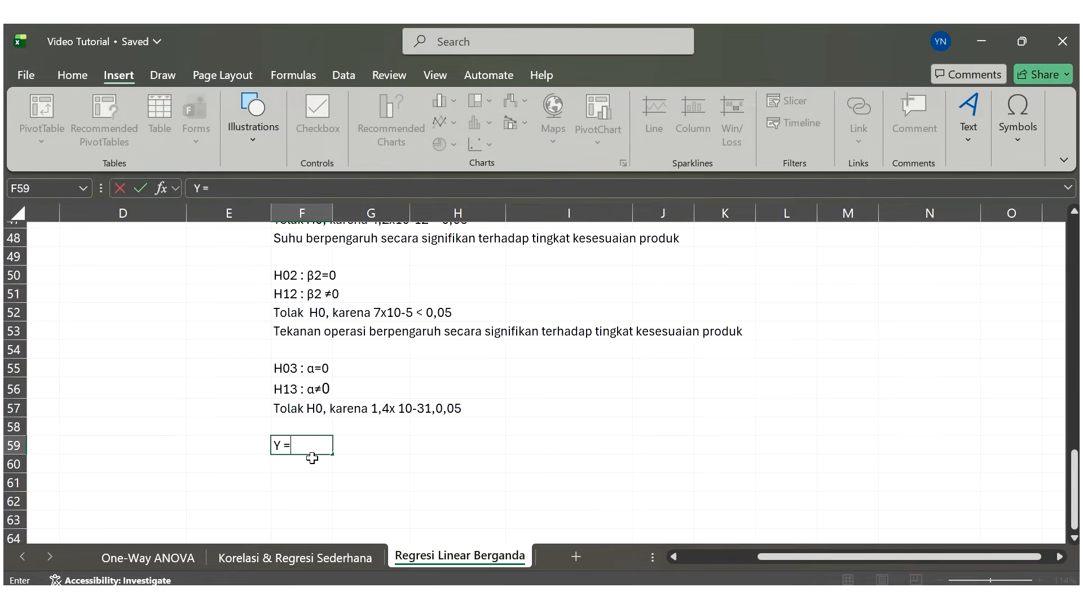
- Fill the intercept coefficient cell G27 with light blue
scroll(312, 458, "up", 9)
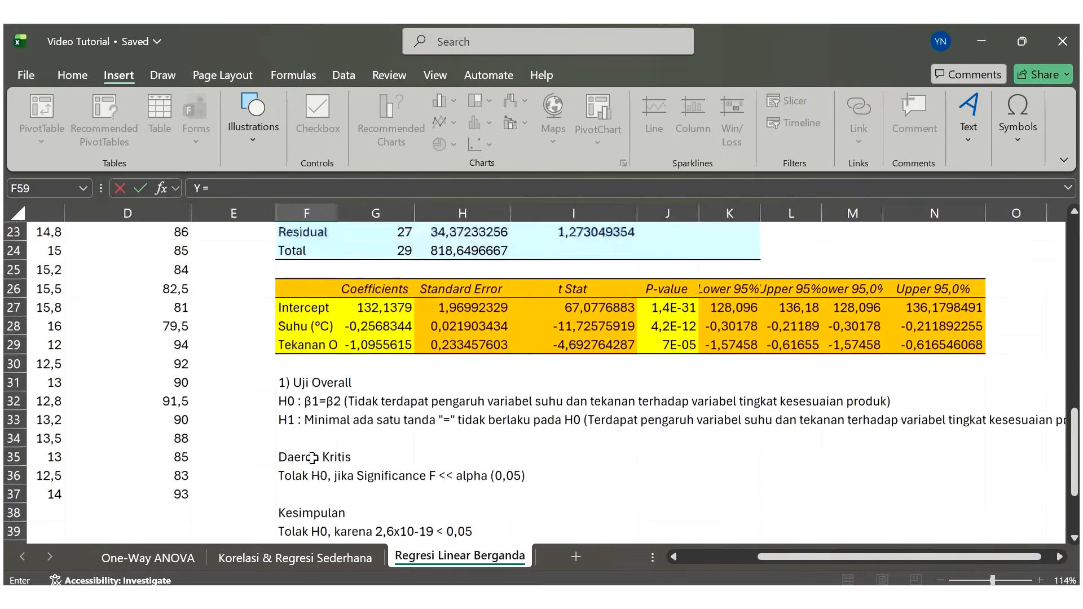
left_click(394, 317)
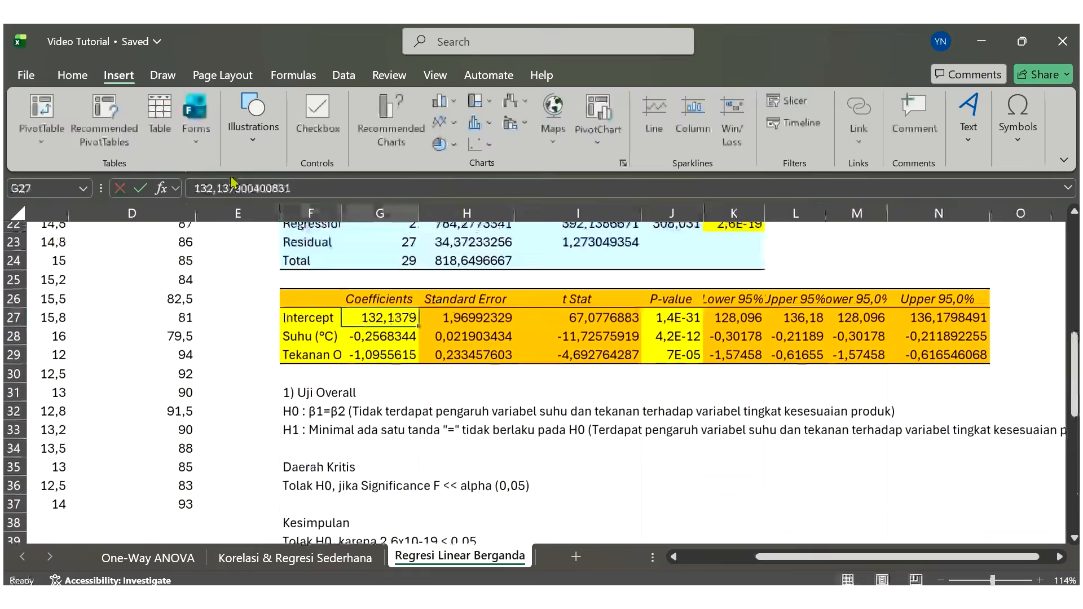
left_click(83, 76)
left_click(169, 144)
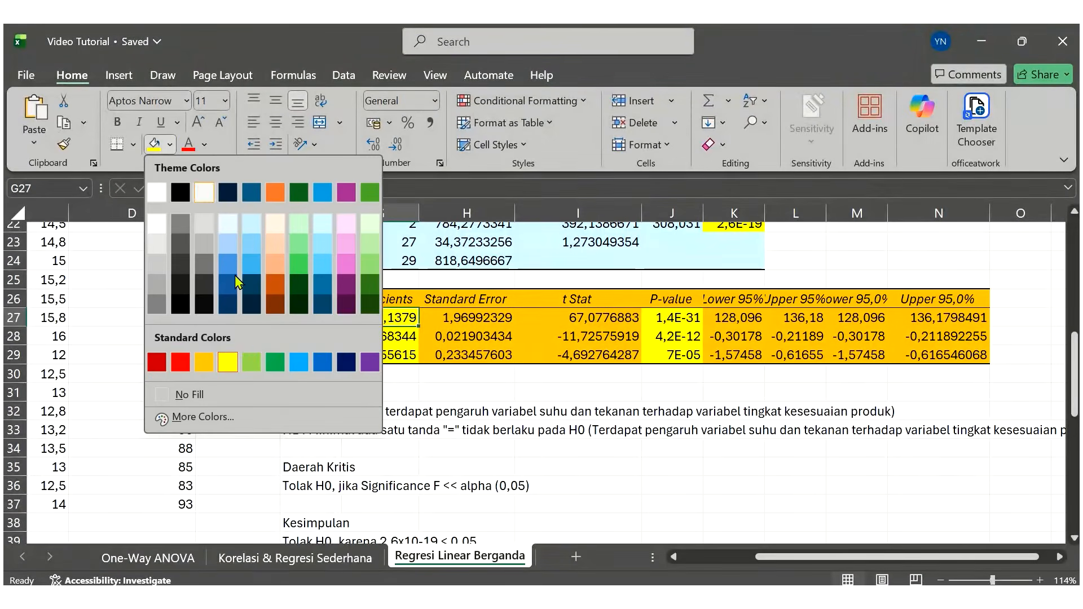
left_click(324, 241)
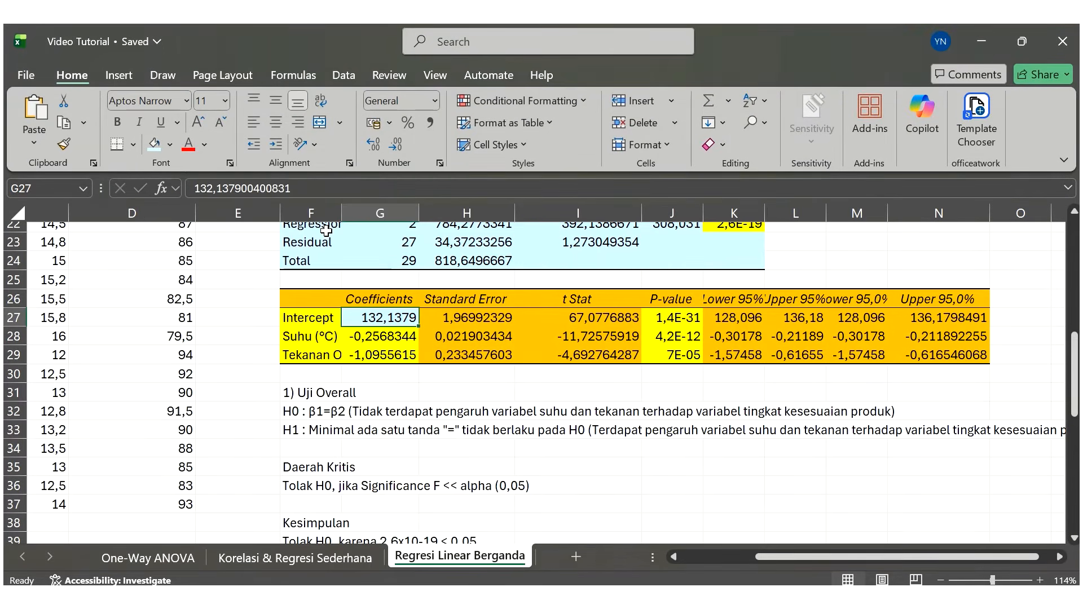
- Add the intercept to the regression equation in F59 so it reads "Y = 132,13 +"
scroll(376, 437, "down", 8)
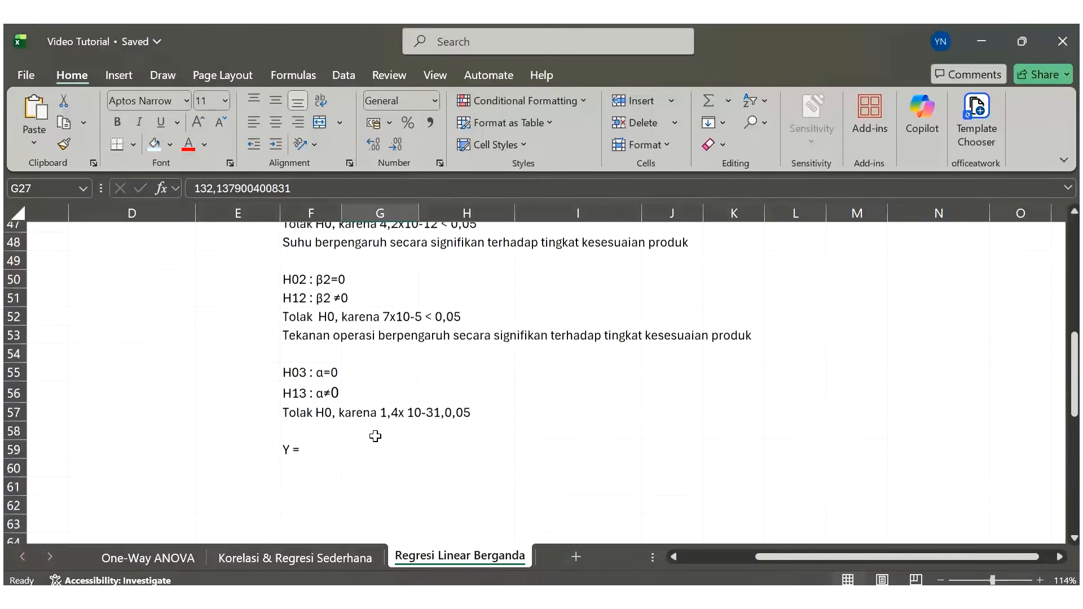
left_click(334, 449)
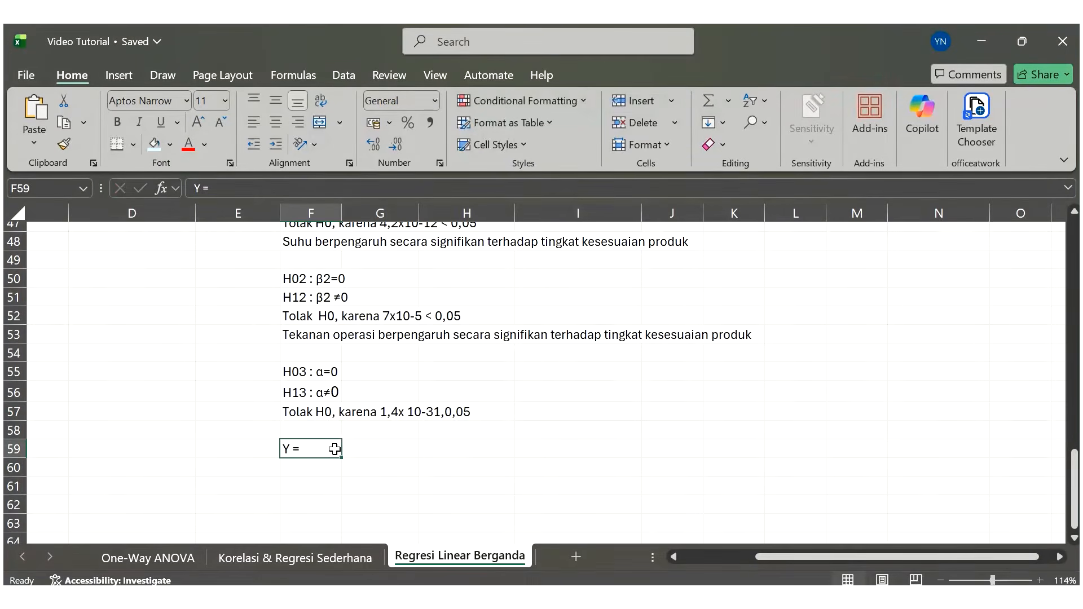
double_click(335, 449)
type("132,")
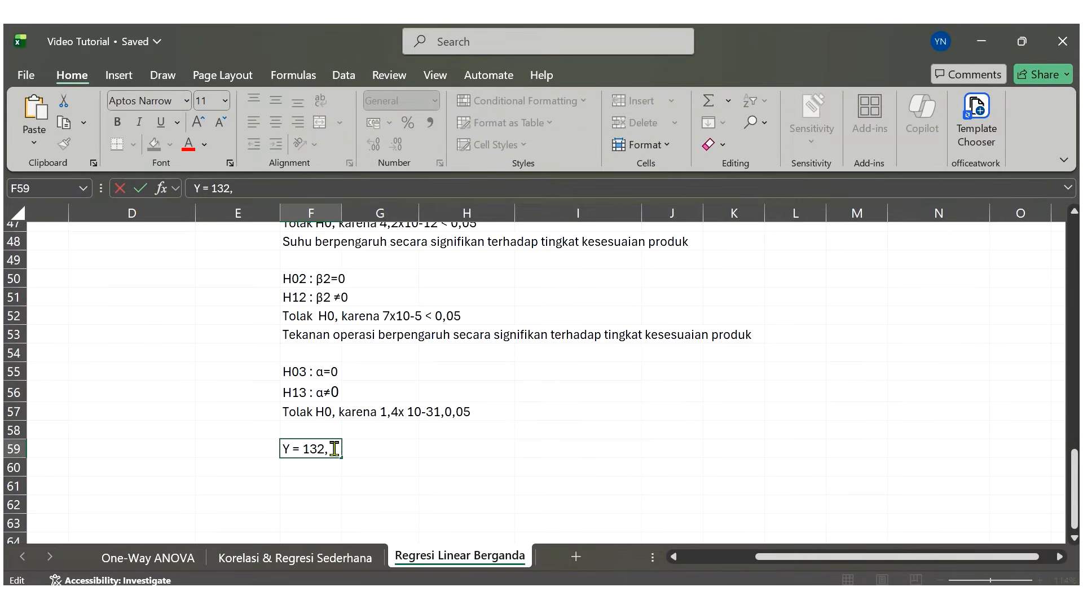
type("13 +")
- Fill the temperature coefficient cell G28 with light blue and change the equation in F59 to "Y = 132,13 - 0,26X1 +"
scroll(413, 391, "up", 7)
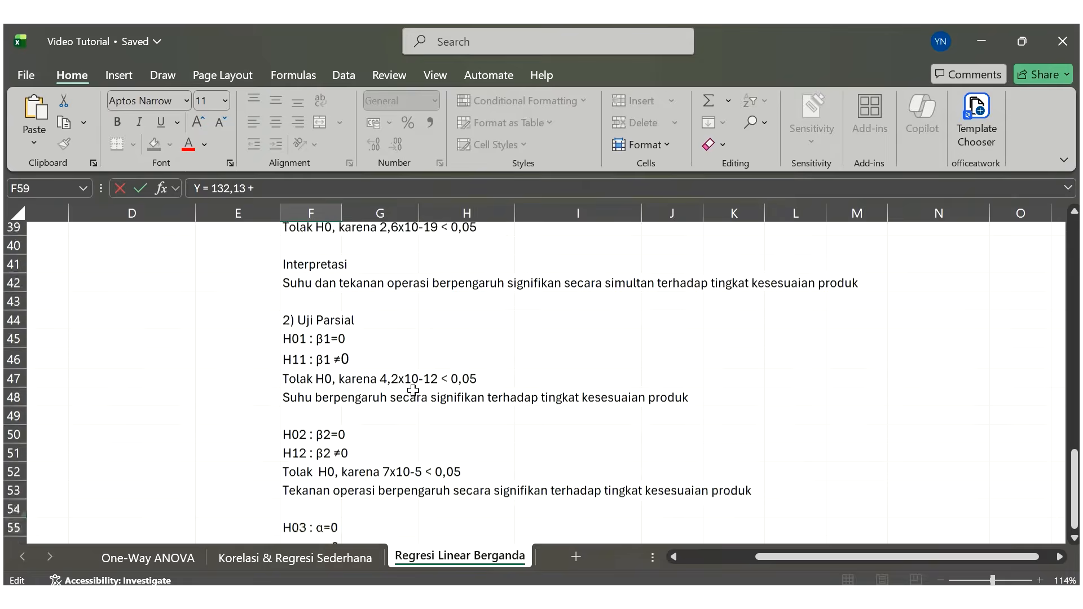
left_click(407, 262)
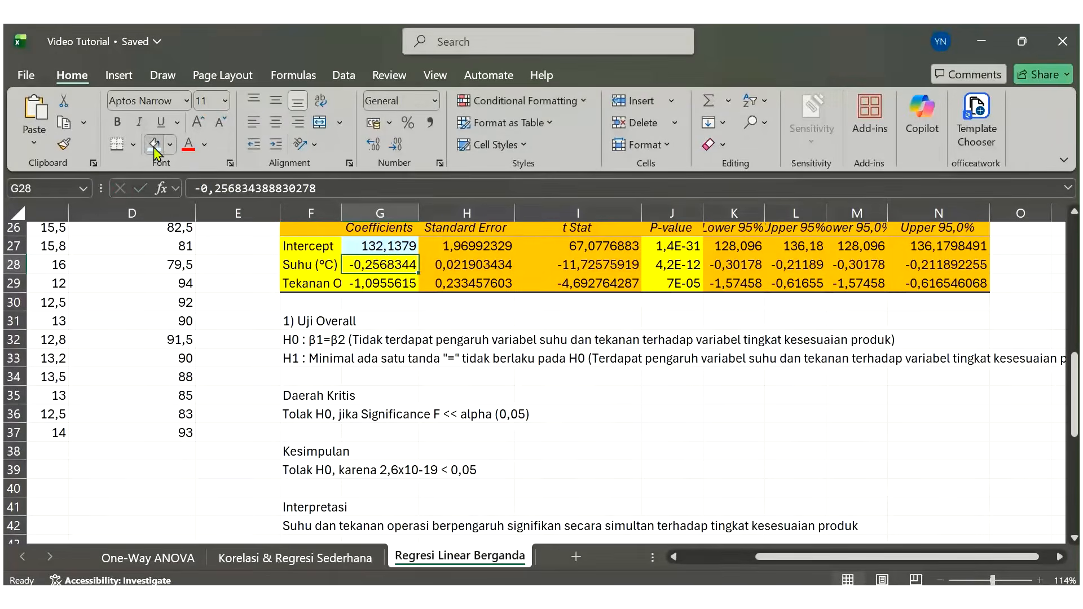
scroll(237, 340, "down", 5)
scroll(237, 340, "down", 3)
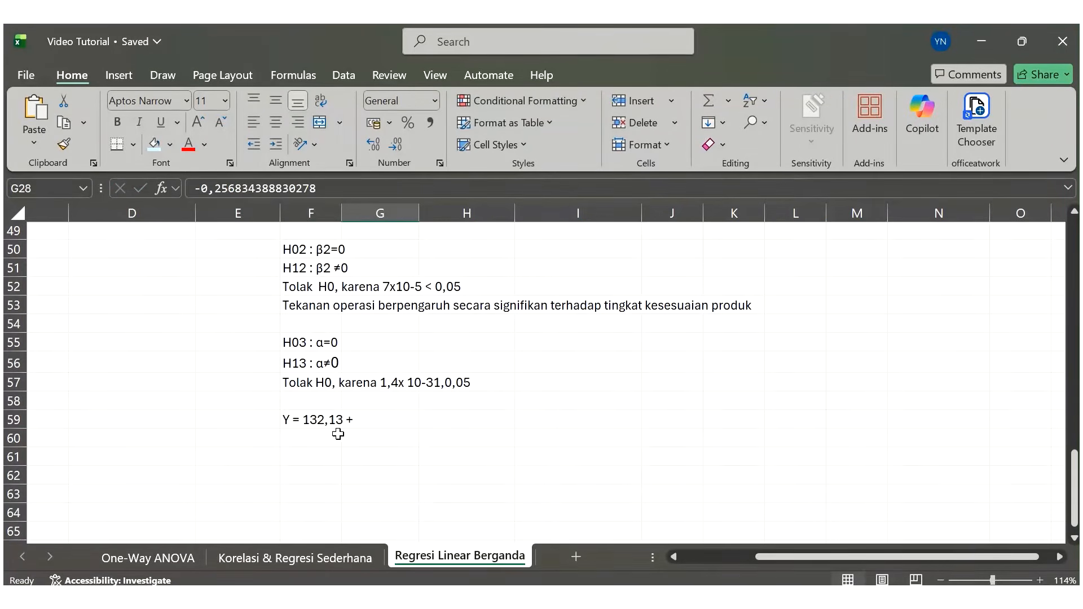
left_click(310, 421)
left_click(280, 191)
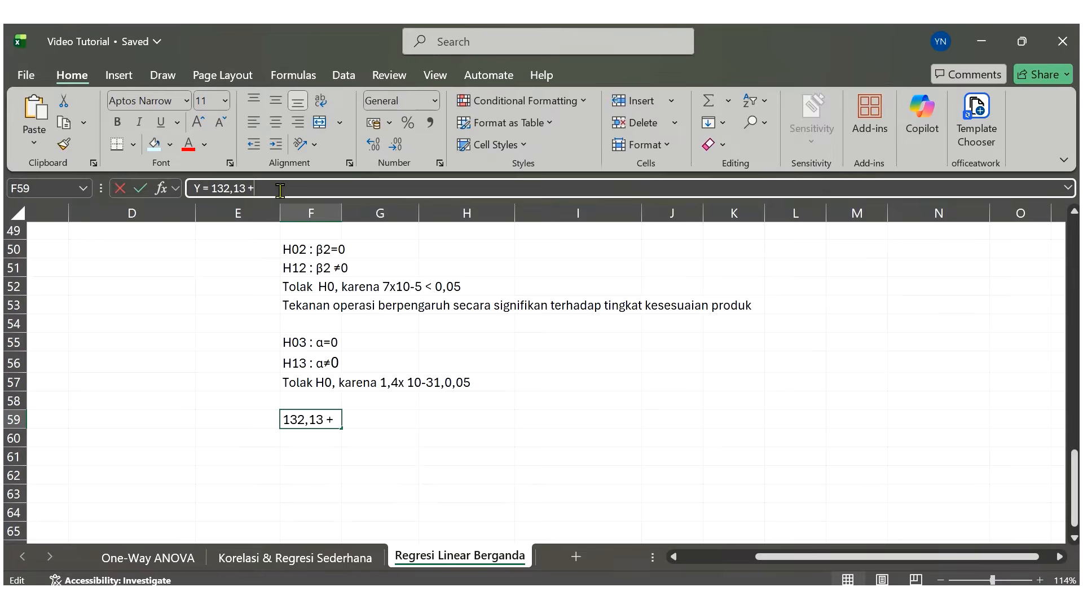
key("BackSpace")
key("BackSpace")
type("- ")
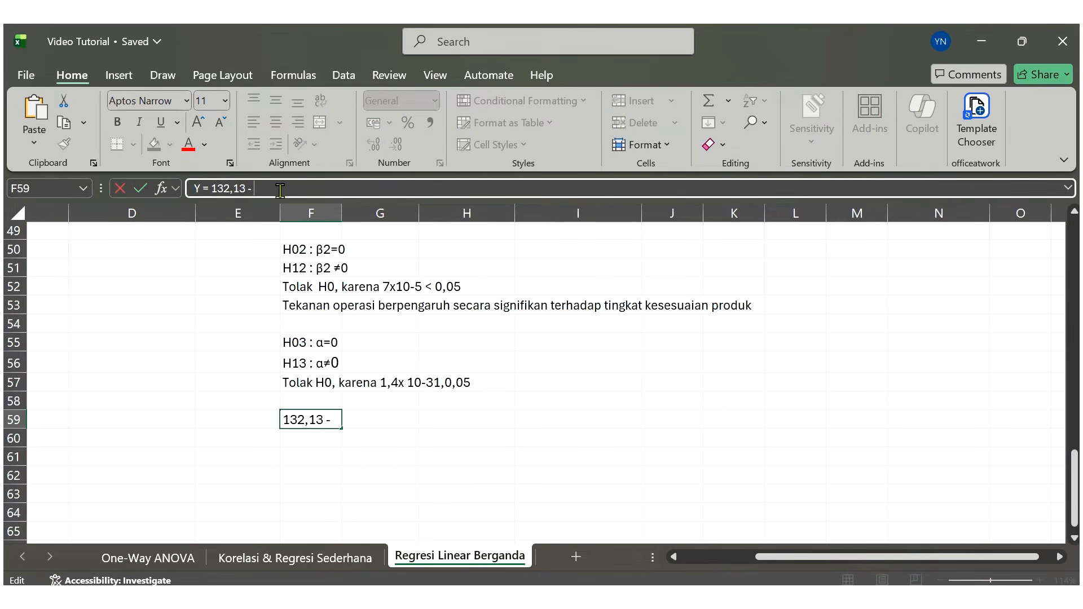
type("0,26X1 +")
key("Return")
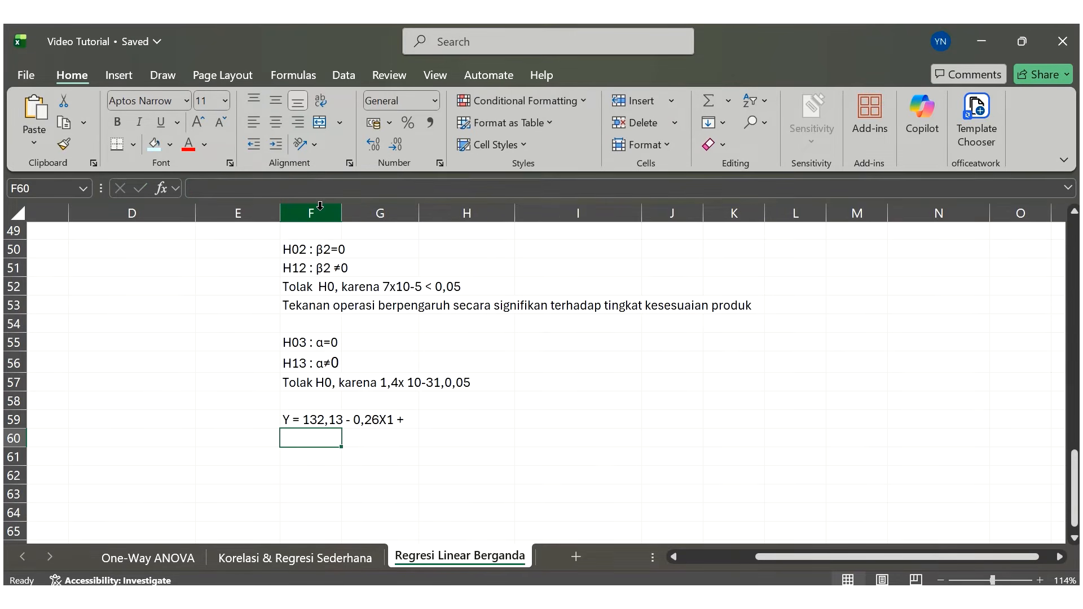
- Fill the pressure coefficient cell G29 with the same light blue
scroll(345, 343, "up", 9)
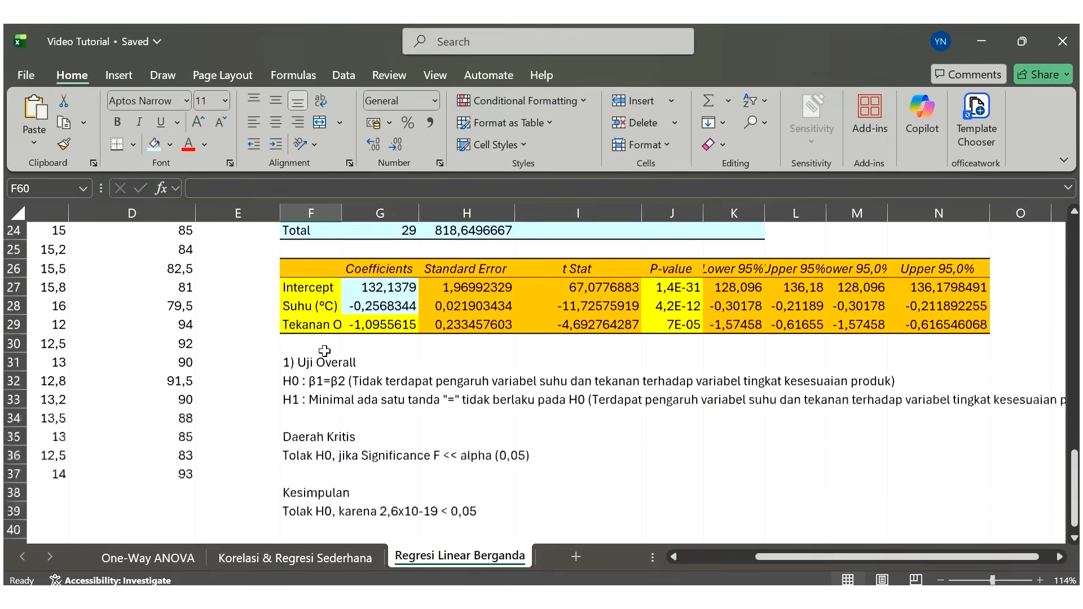
left_click(380, 362)
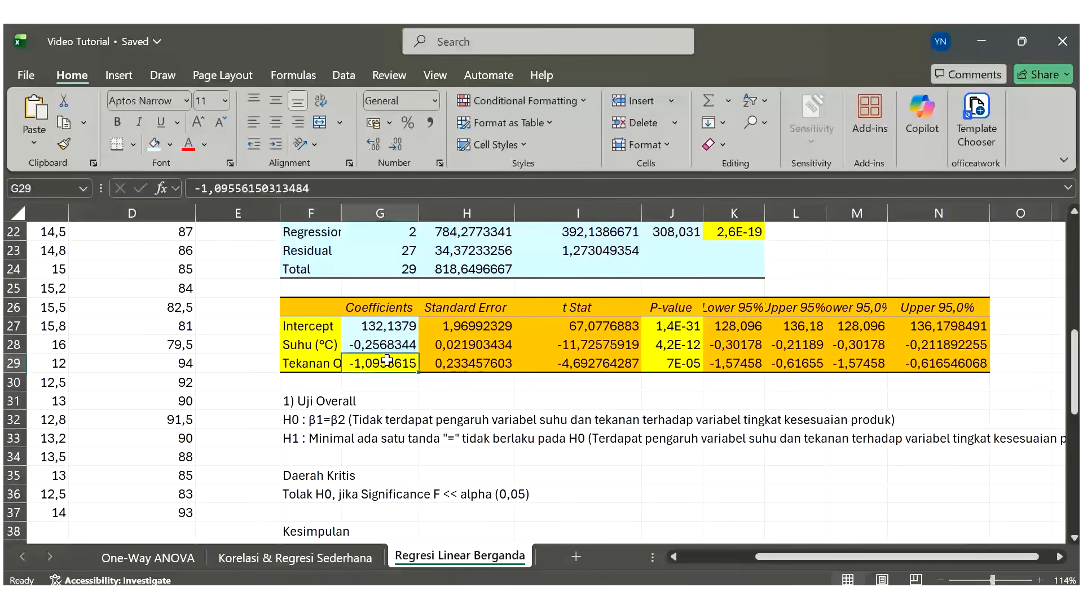
left_click(157, 148)
scroll(239, 422, "down", 1)
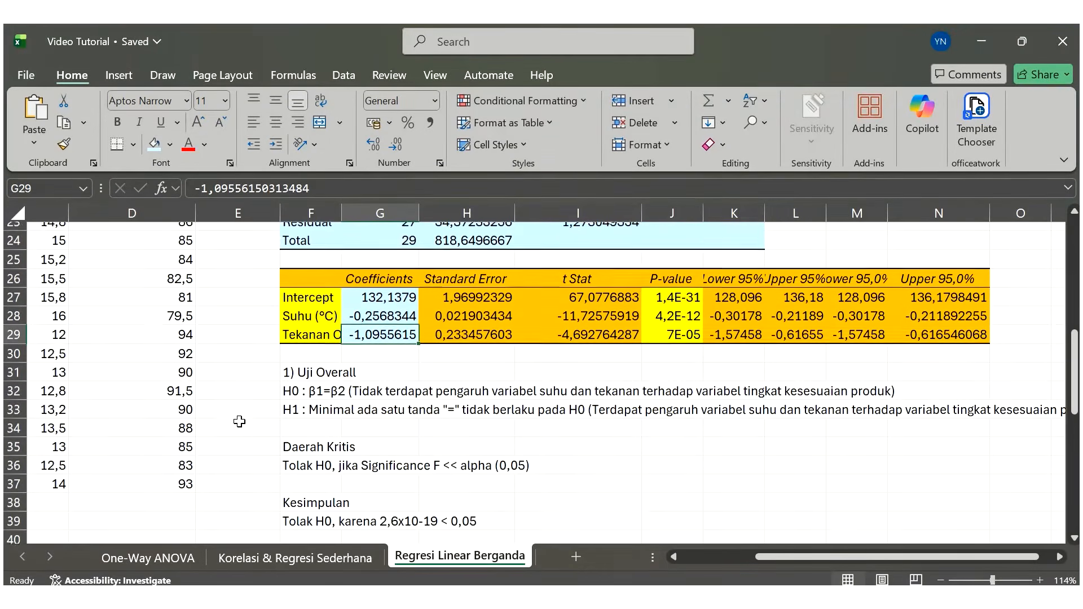
- Replace the trailing plus sign in F59 with the pressure term to complete the equation as "Y = 132,13 - 0,26X1 -1,09X2"
scroll(239, 422, "up", 1)
scroll(239, 422, "up", 5)
scroll(240, 422, "down", 8)
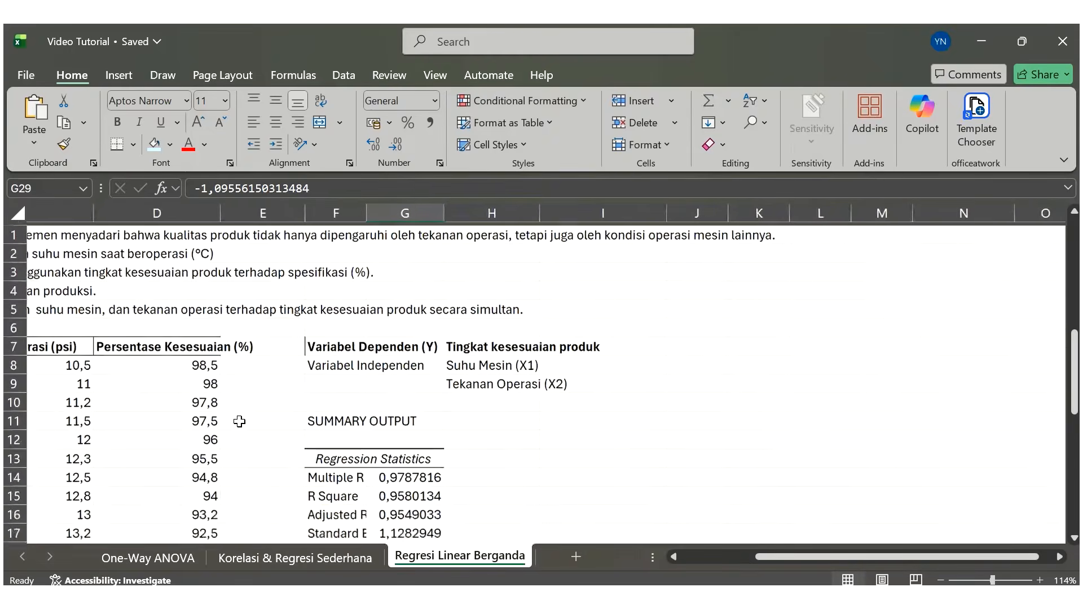
scroll(239, 422, "down", 8)
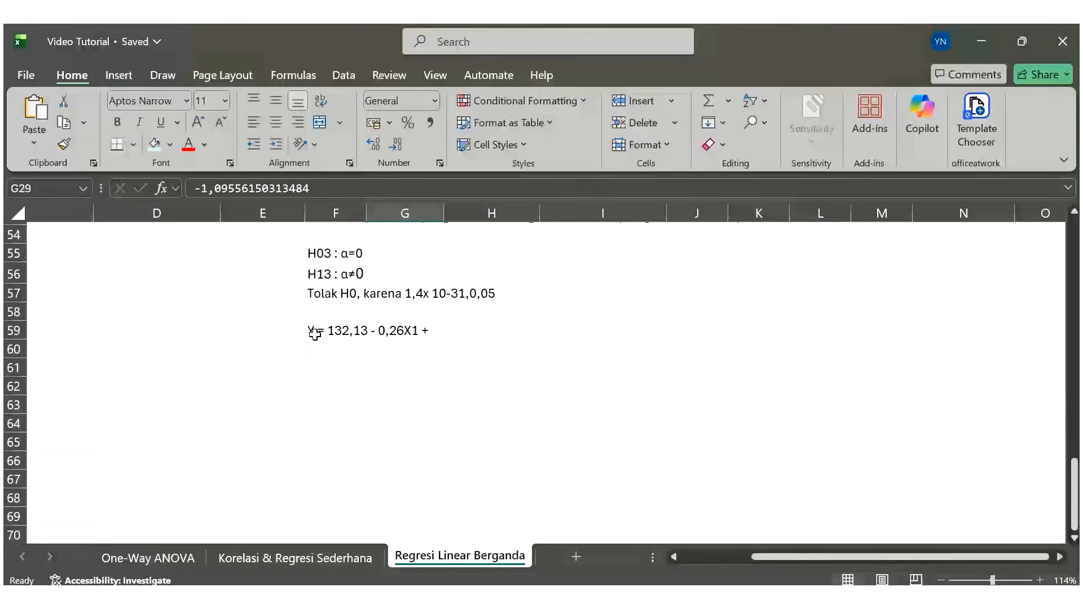
left_click(316, 333)
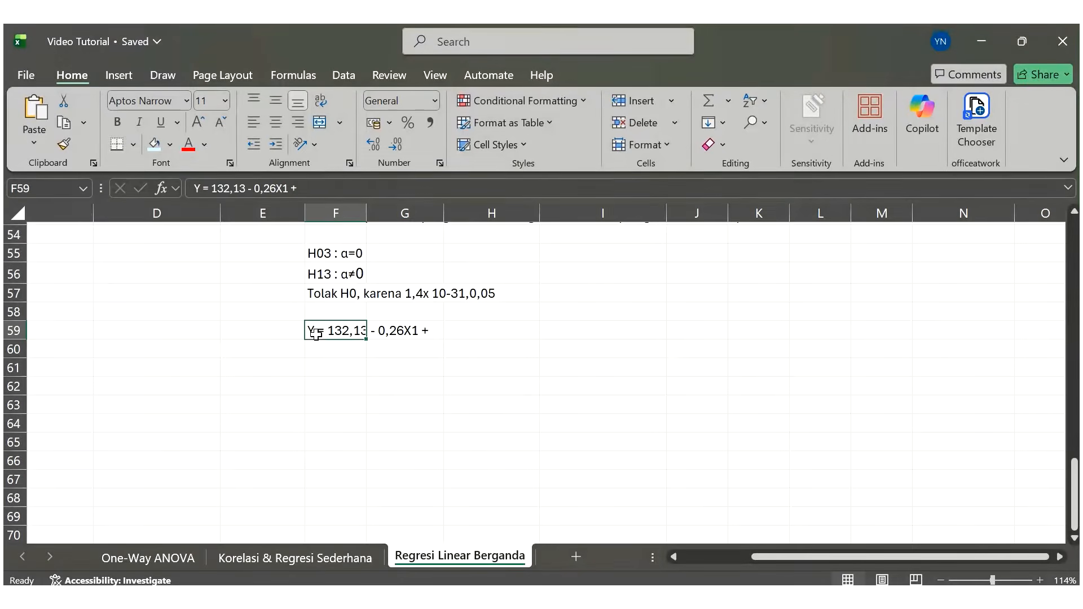
left_click(330, 188)
key("BackSpace")
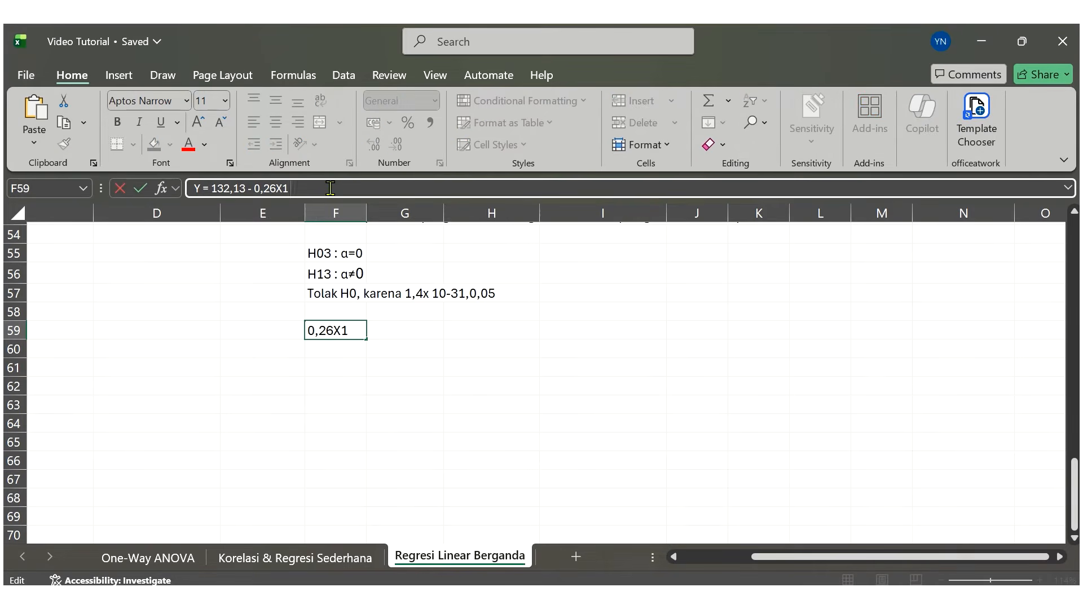
type("-1,09X2")
key("Return")
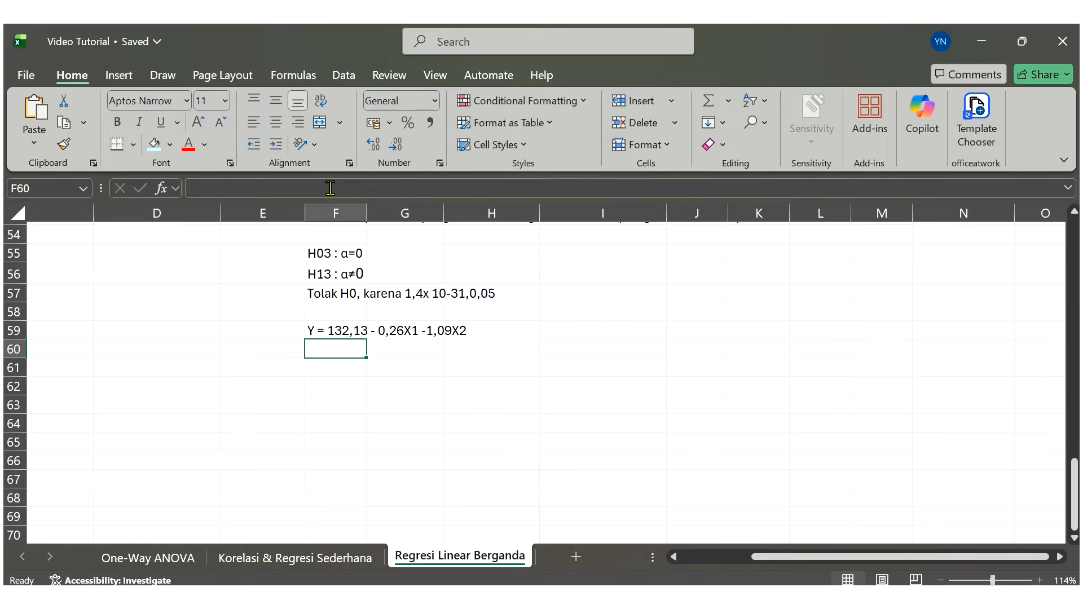
left_click(341, 330)
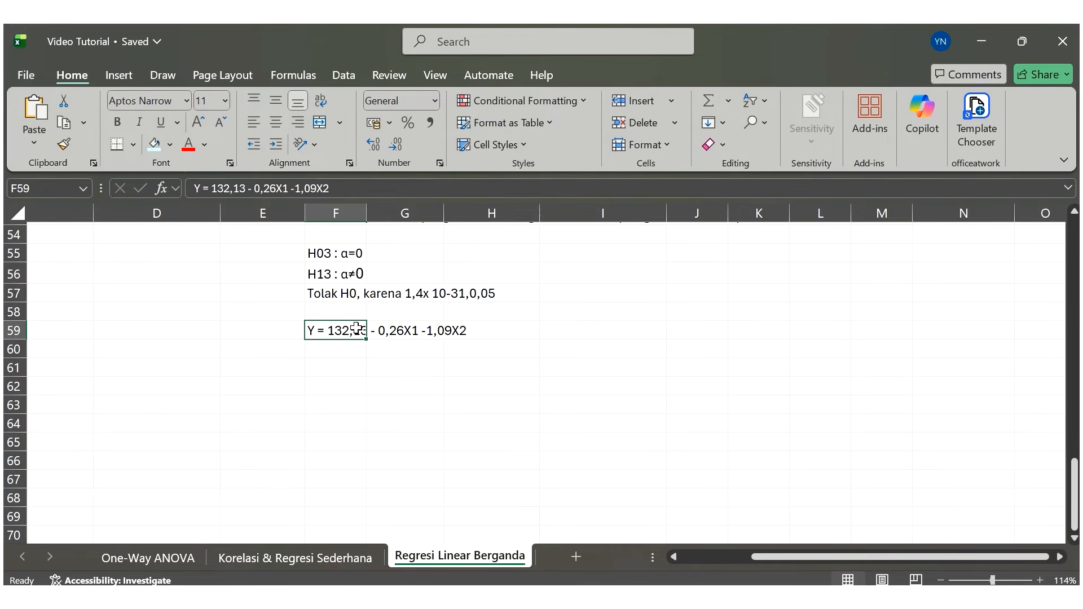
left_click_drag(357, 328, 382, 331)
scroll(362, 390, "left", 1)
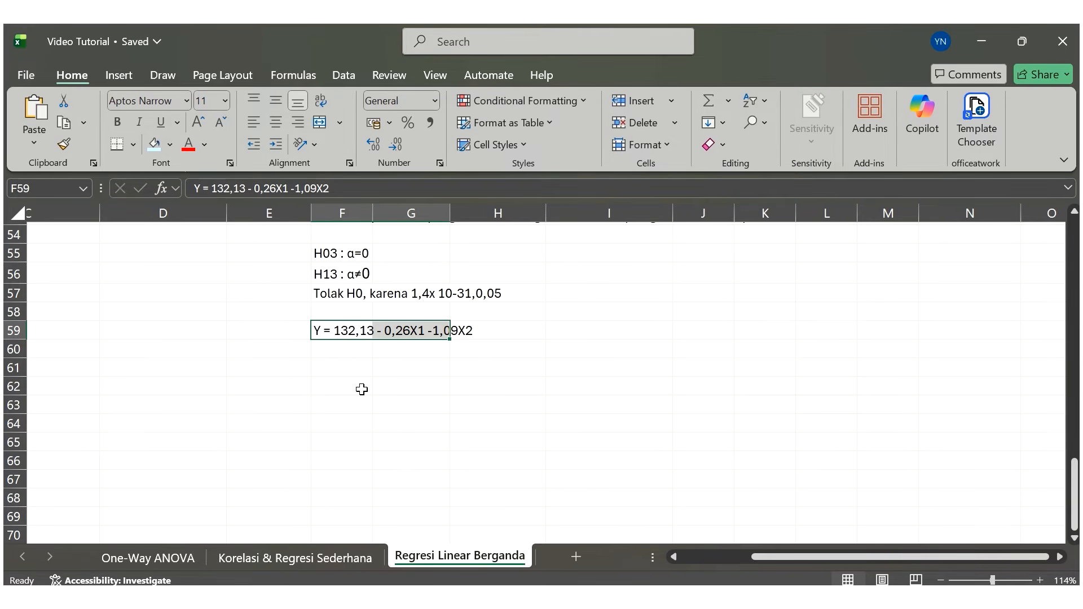
scroll(362, 390, "right", 1)
scroll(362, 389, "up", 1)
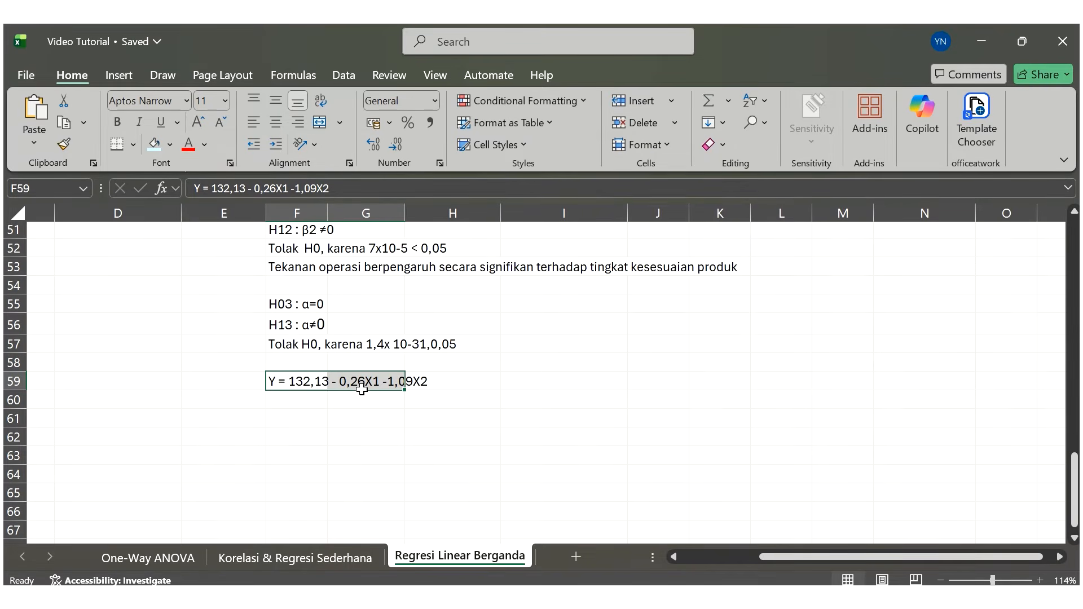
- Review the regression equation in F59 together with the regression statistics, coefficient table and written test conclusions
left_click(354, 405)
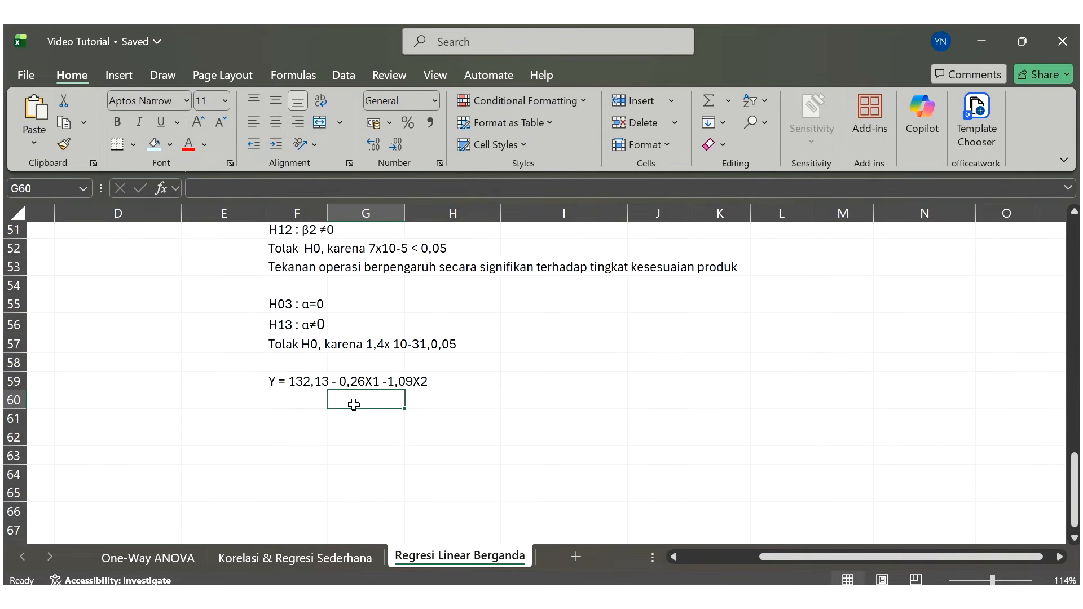
left_click(269, 376)
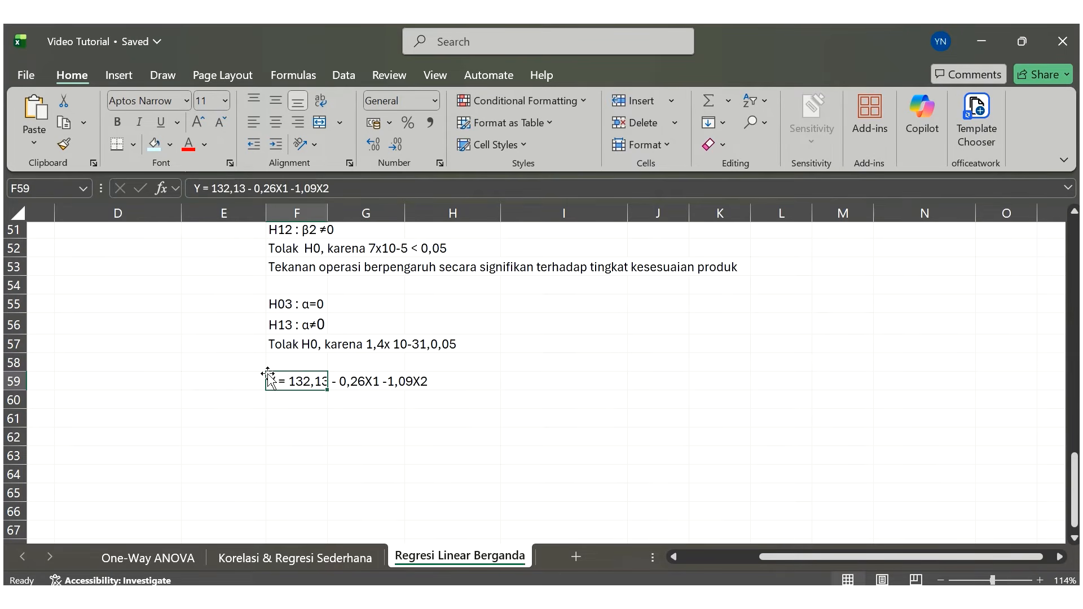
left_click(297, 416)
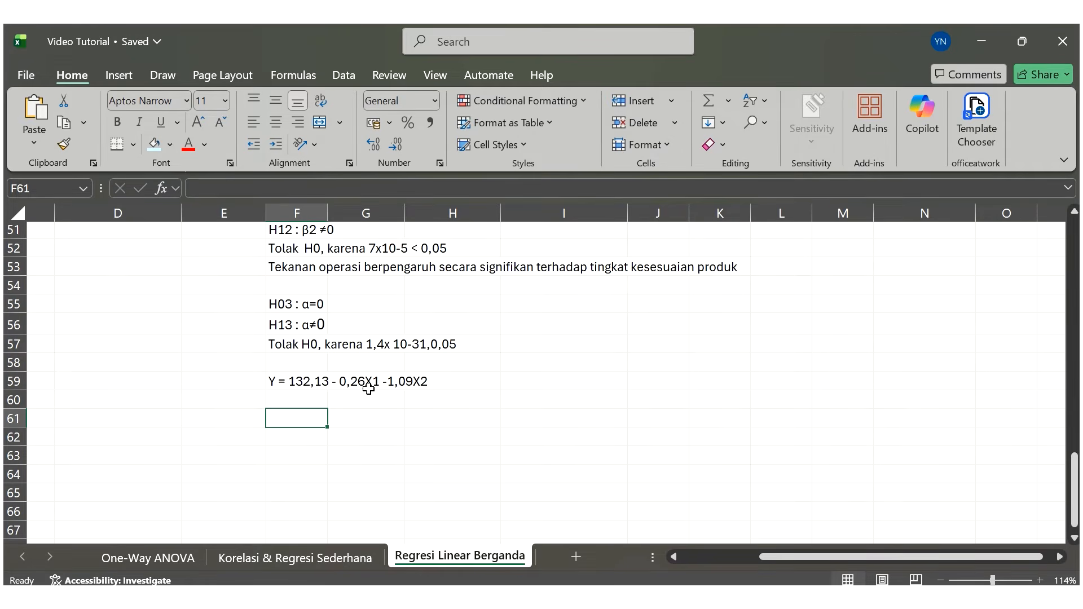
scroll(369, 389, "up", 3)
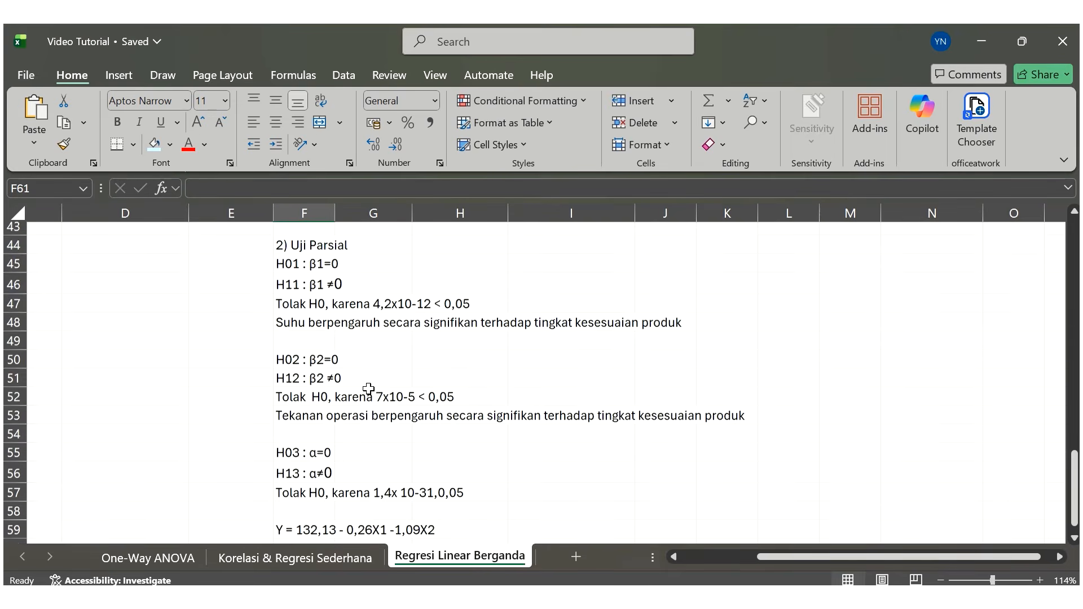
scroll(369, 388, "up", 5)
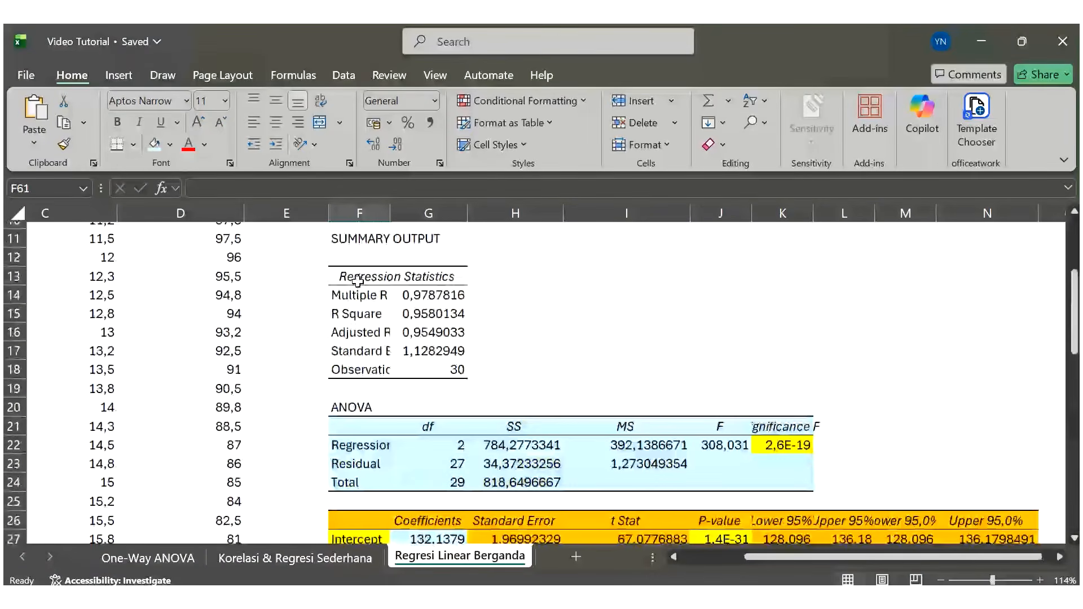
left_click_drag(355, 277, 448, 371)
scroll(429, 389, "down", 3)
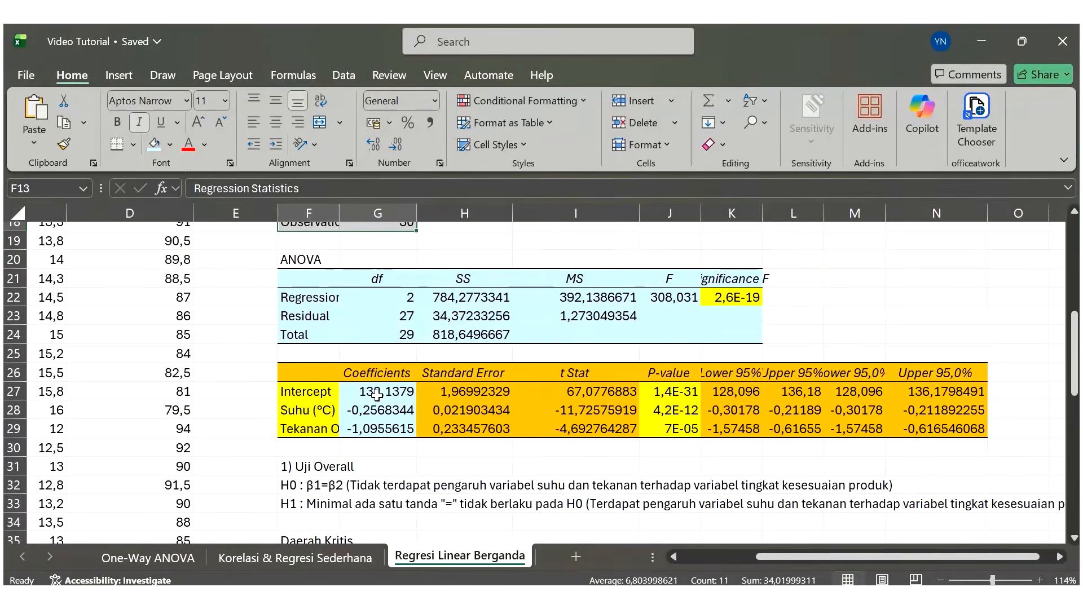
scroll(377, 394, "down", 14)
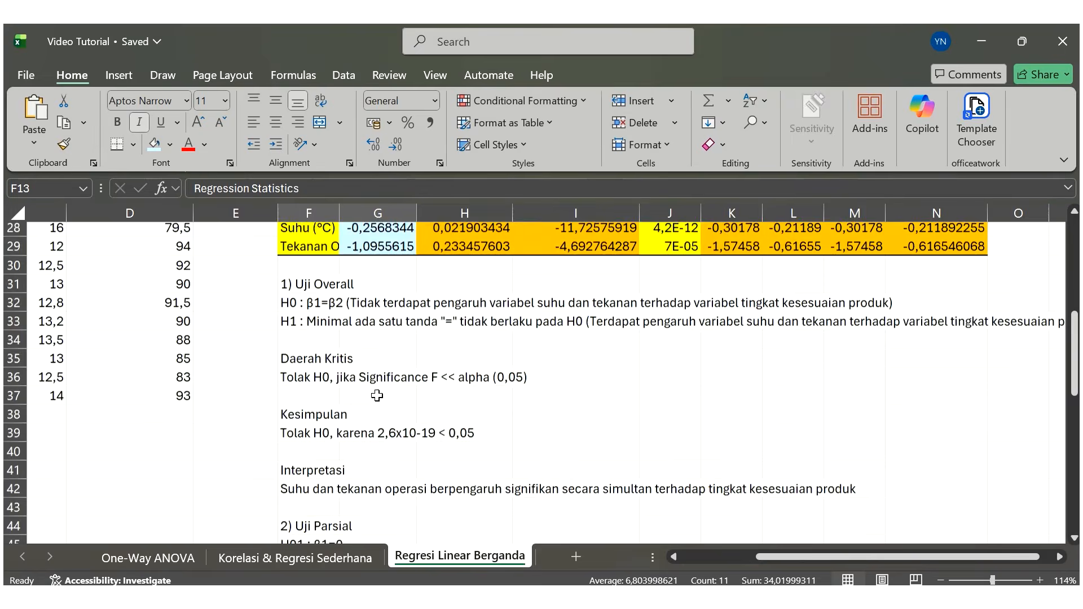
scroll(377, 395, "up", 1)
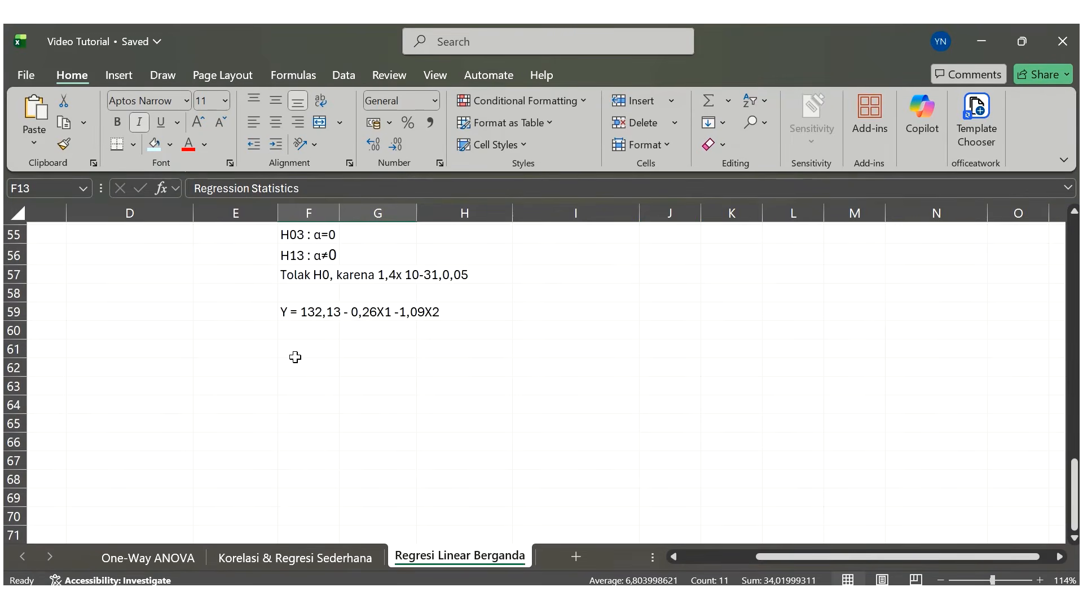
scroll(293, 357, "up", 5, "ctrl")
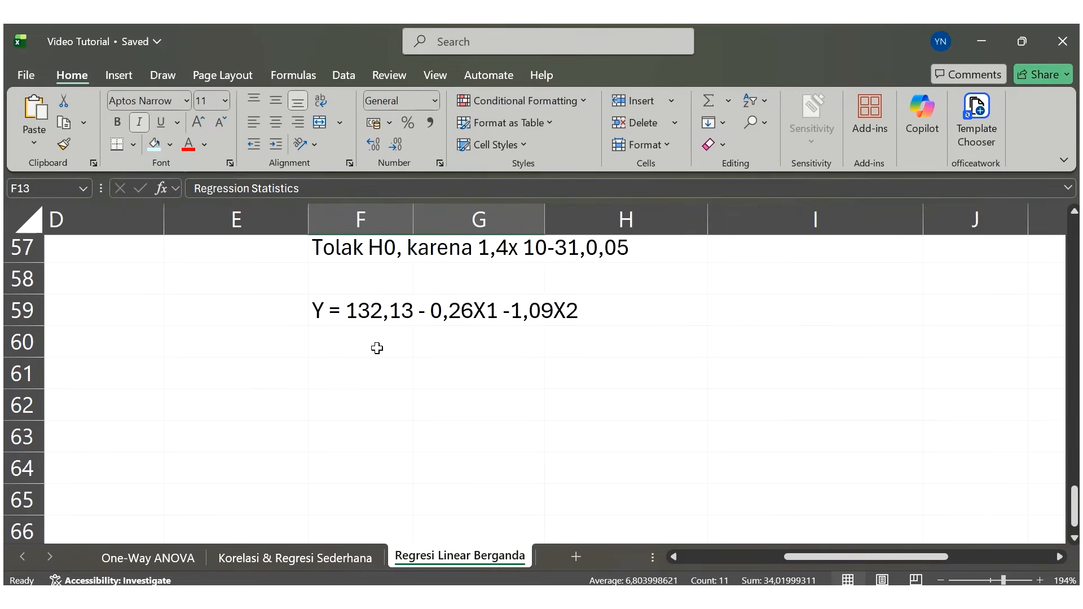
left_click(366, 311)
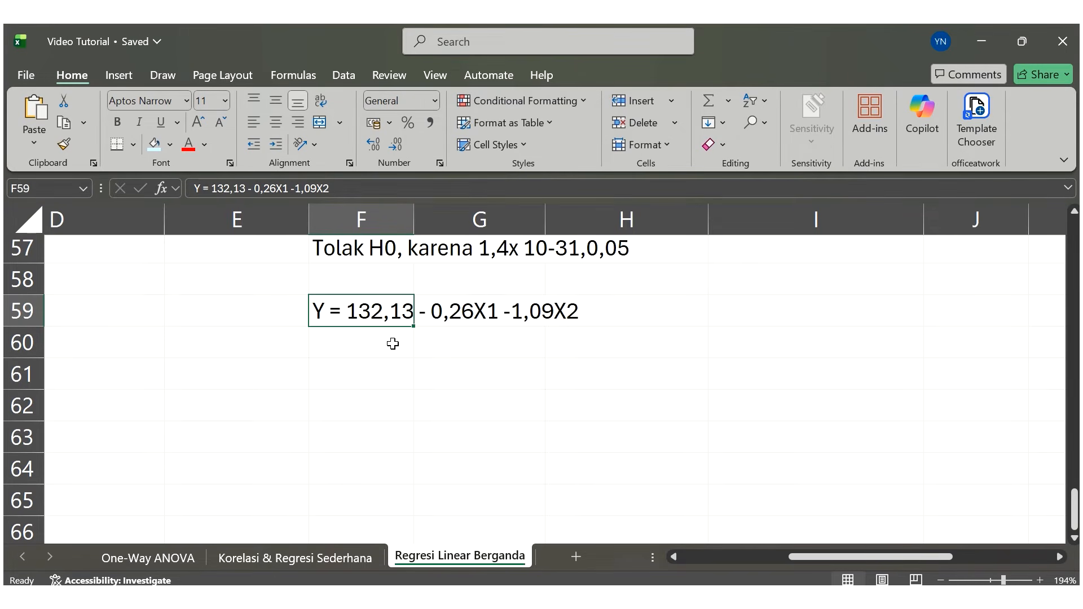
scroll(393, 343, "up", 1)
scroll(393, 344, "up", 1)
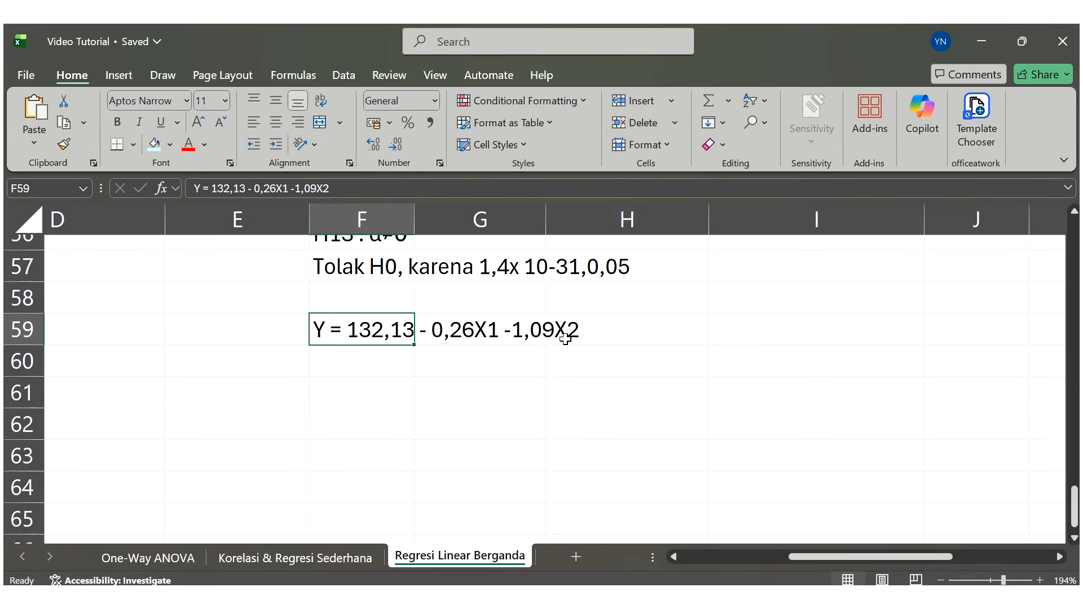
scroll(553, 384, "up", 1)
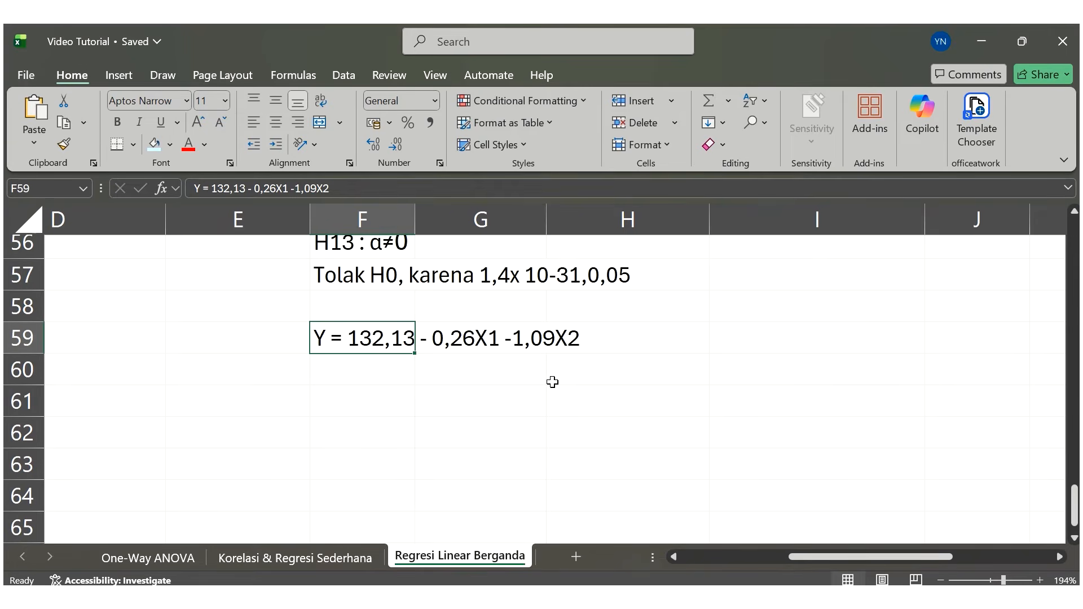
- Fill the Multiple R value in G14 of the Regression Statistics table with light blue
scroll(553, 382, "up", 3)
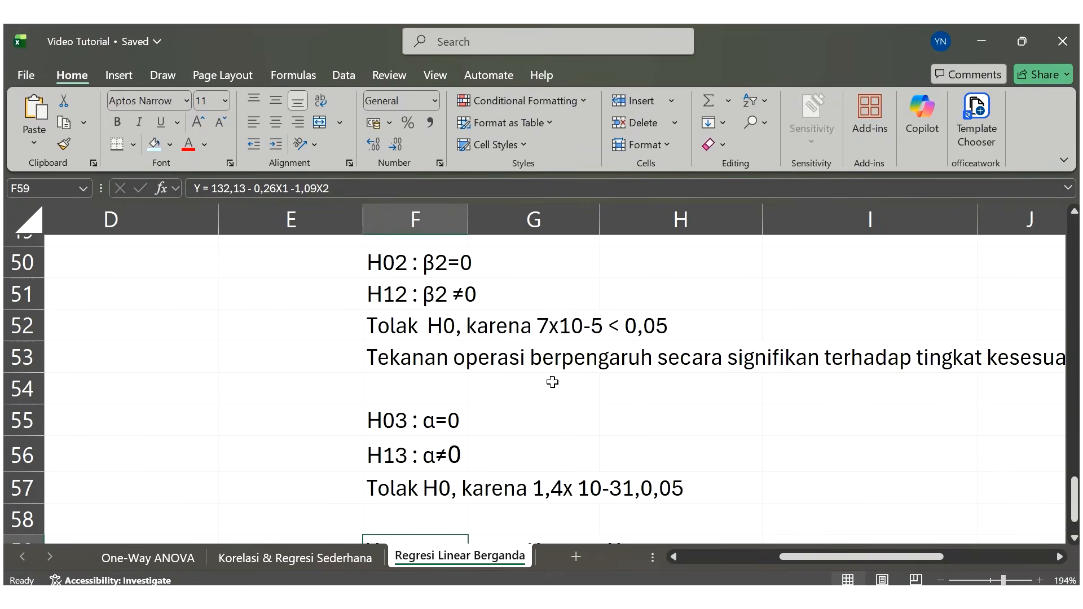
scroll(553, 383, "up", 9)
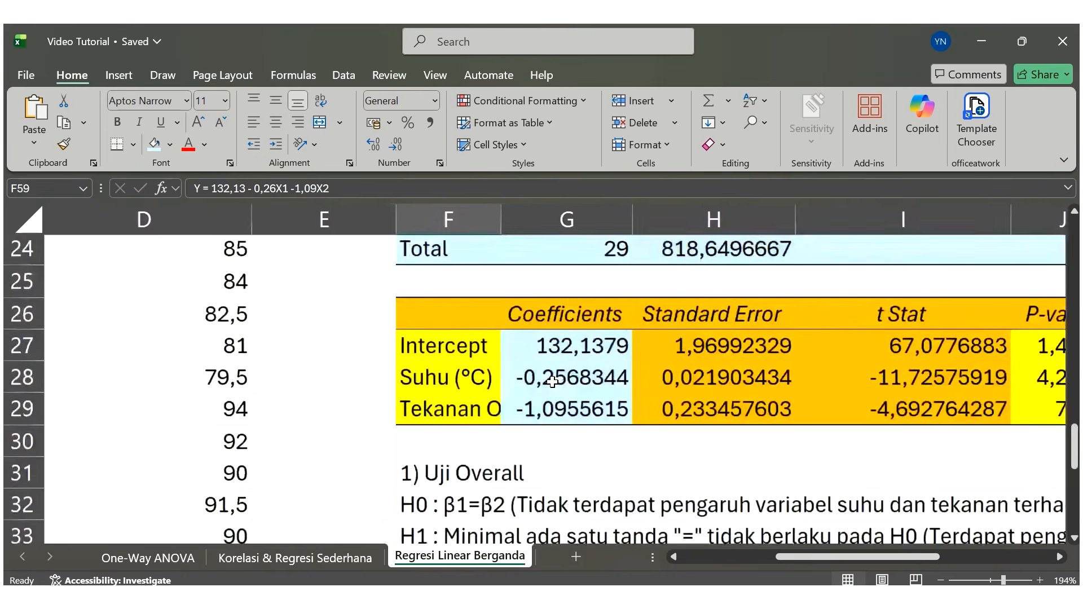
scroll(553, 382, "up", 2)
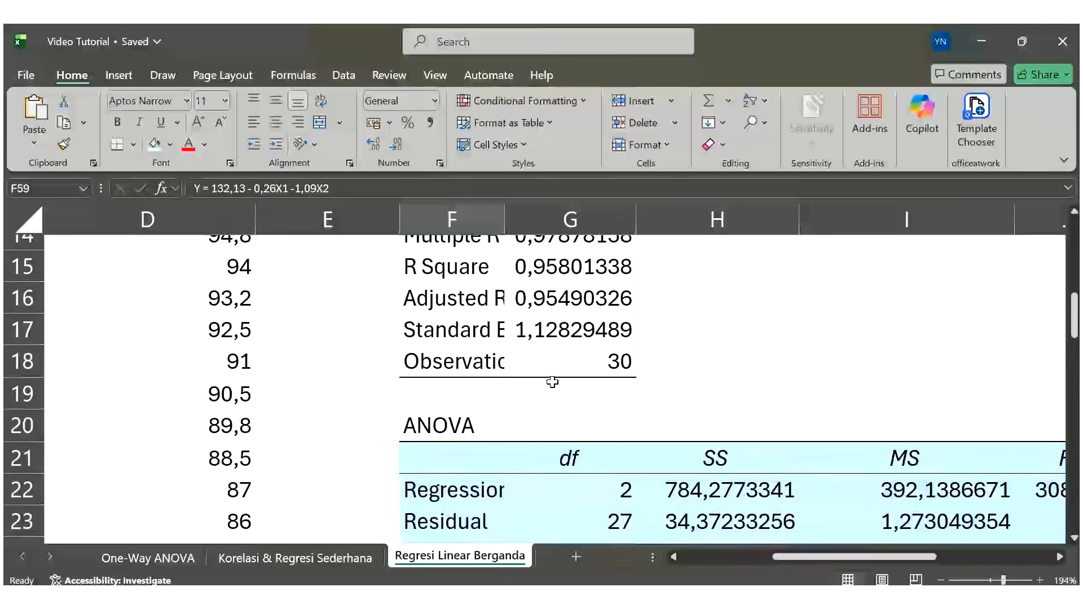
scroll(515, 367, "up", 1)
scroll(462, 305, "up", 1)
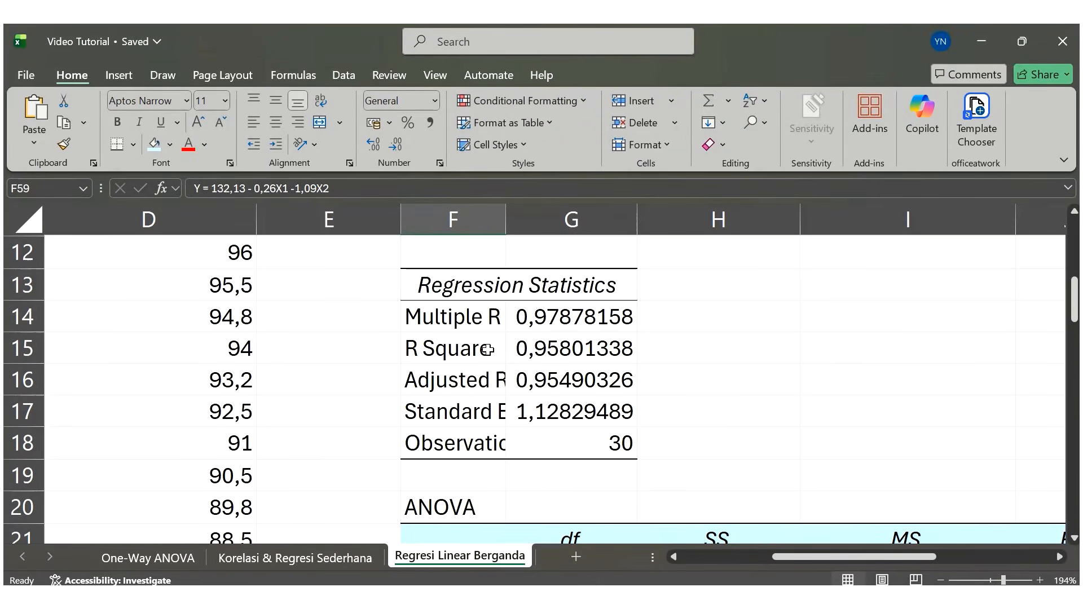
left_click_drag(456, 288, 591, 436)
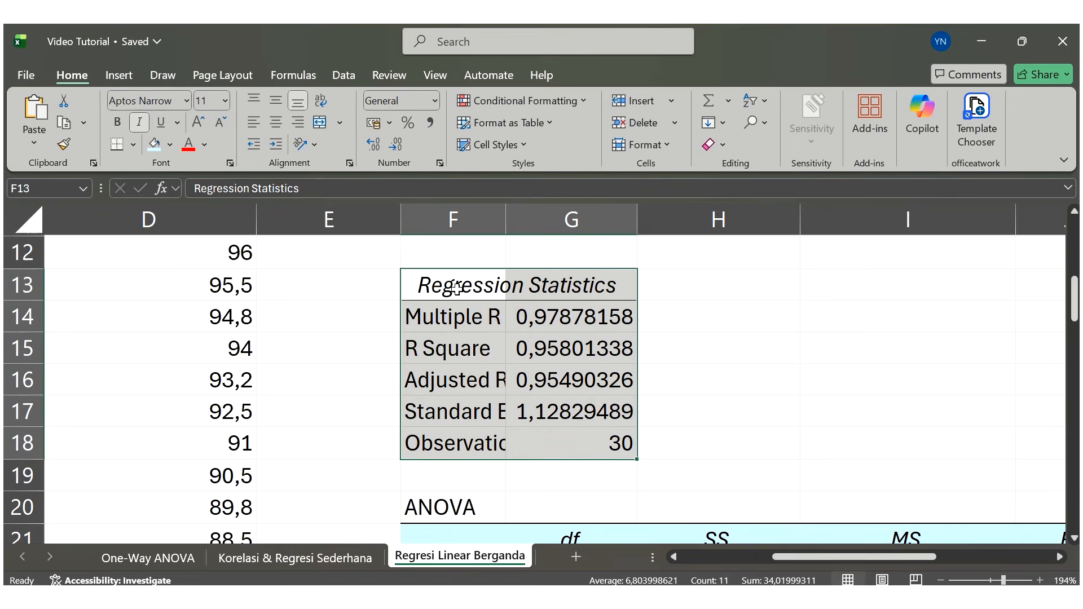
left_click(466, 317)
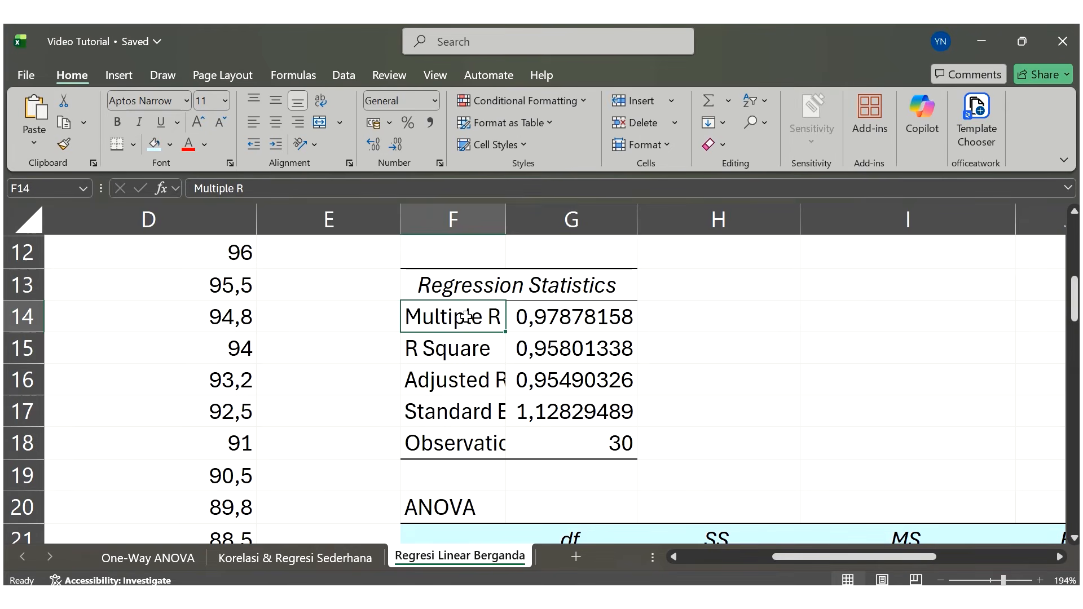
left_click(547, 319)
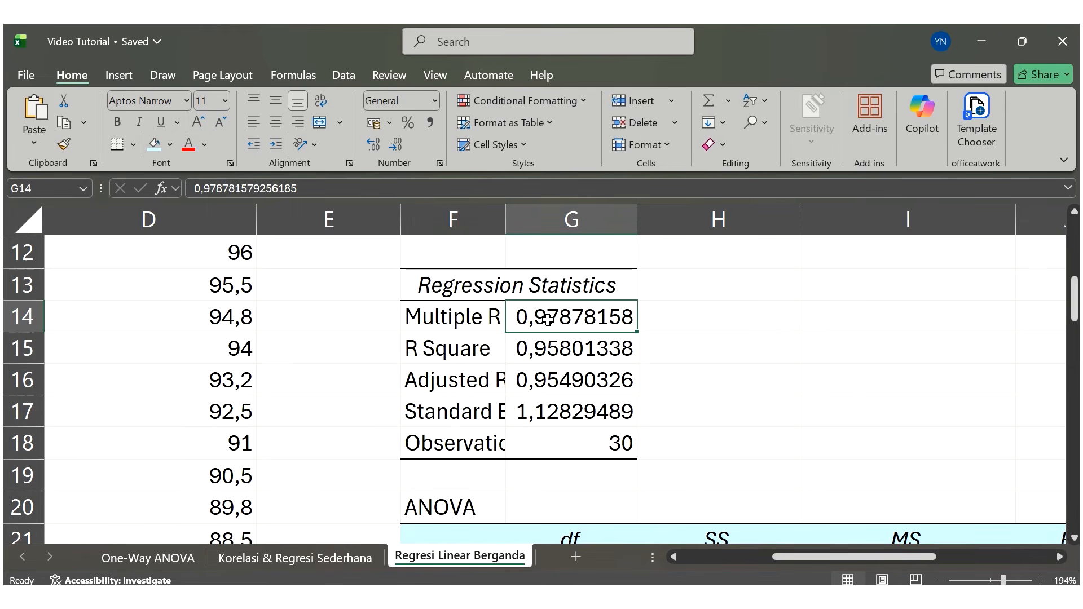
left_click(163, 144)
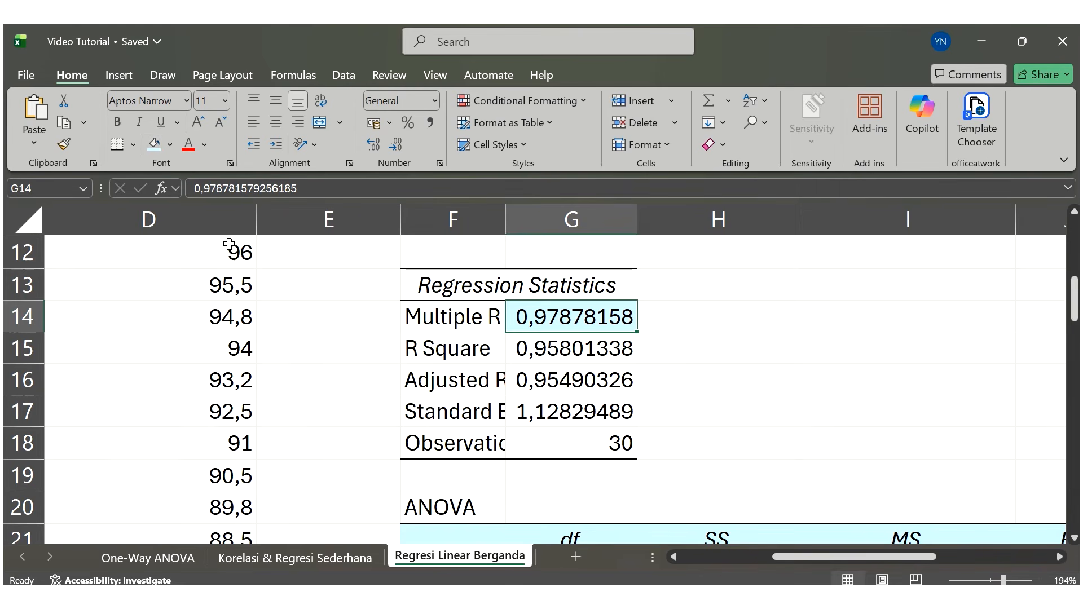
- Add the column header "y prediksi" in E7, next to the Persentase Kesesuaian (%) column
scroll(228, 309, "left", 3)
scroll(235, 305, "up", 2)
scroll(236, 306, "left", 3)
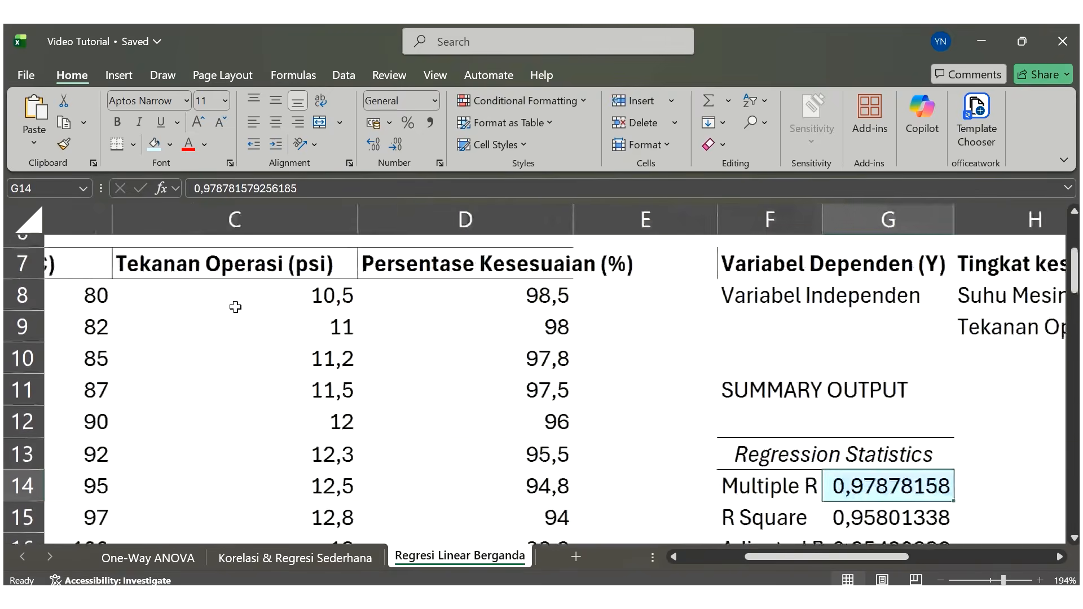
left_click_drag(689, 256, 693, 490)
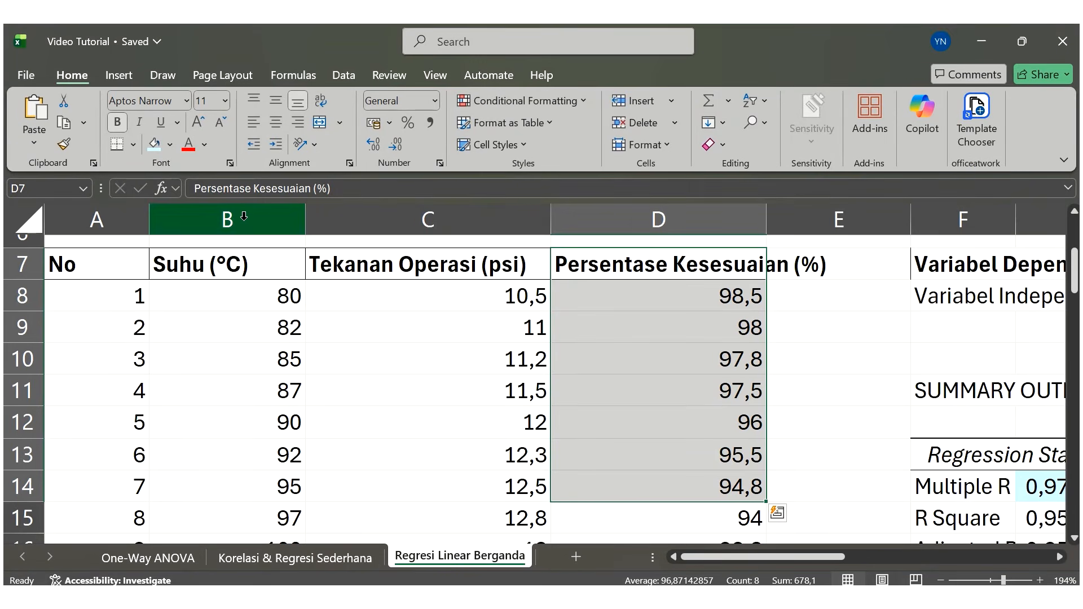
left_click_drag(226, 220, 389, 220)
left_click(863, 281)
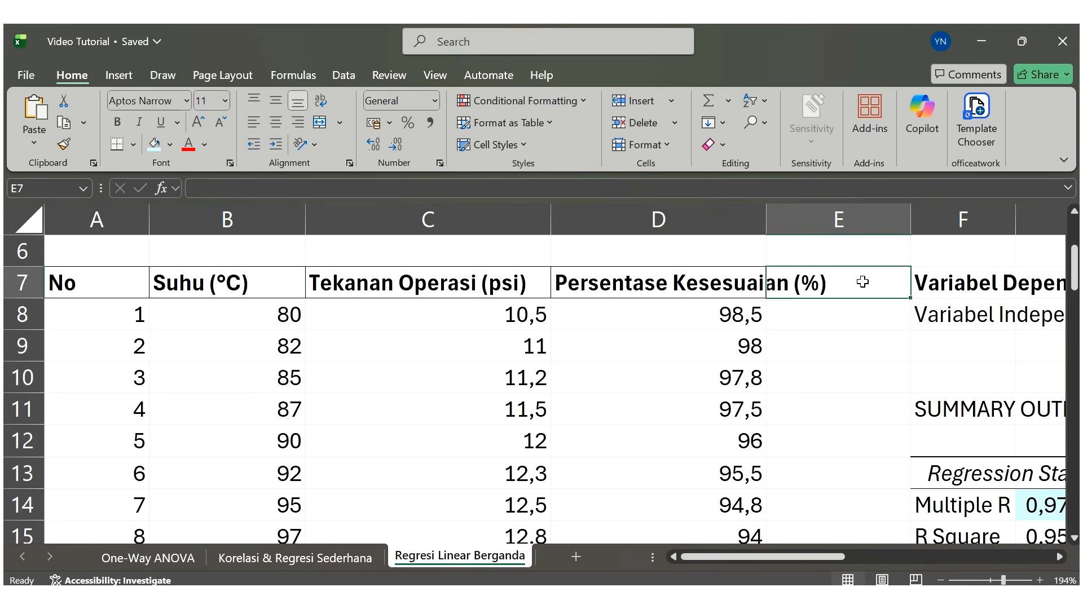
type("y pre")
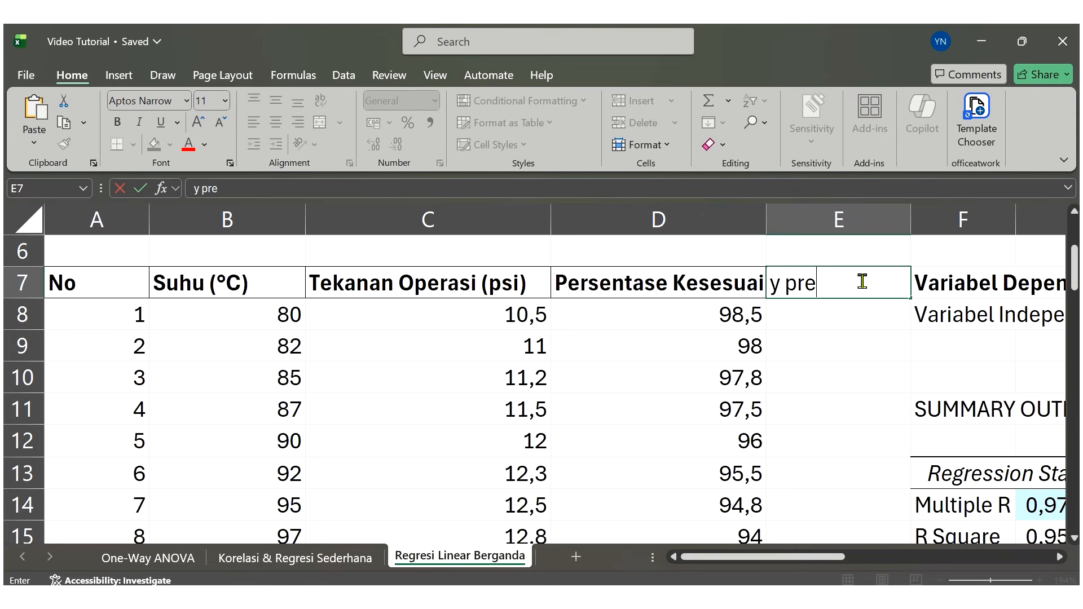
type("diksi")
key("Return")
- Examine how the equation in F59 applies to the temperature and pressure data for the empty y prediksi column
scroll(862, 281, "down", 3)
scroll(862, 282, "right", 3)
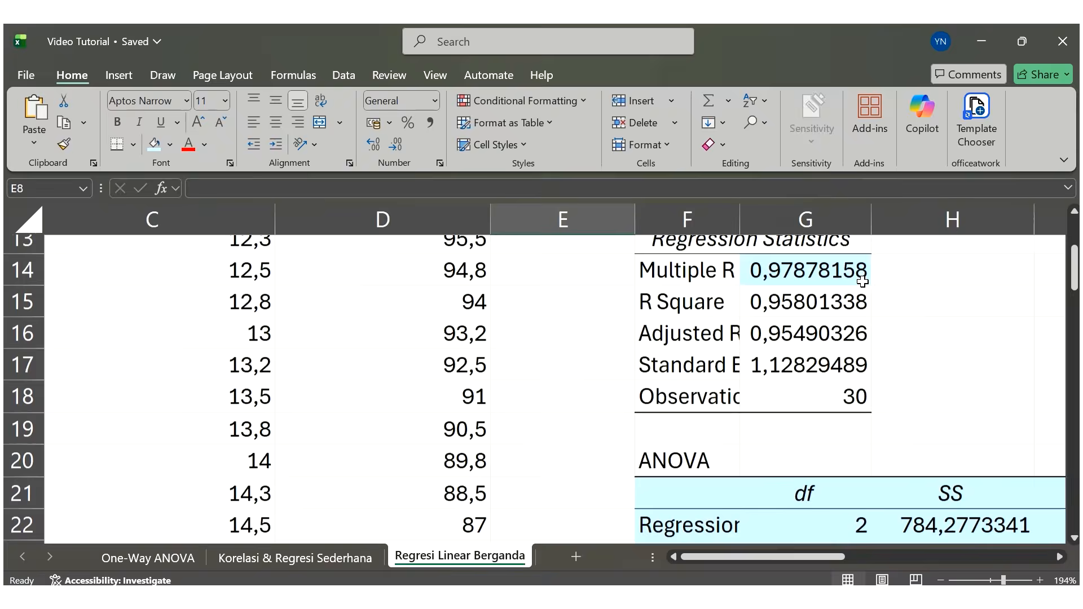
scroll(863, 282, "down", 5)
scroll(862, 282, "down", 10)
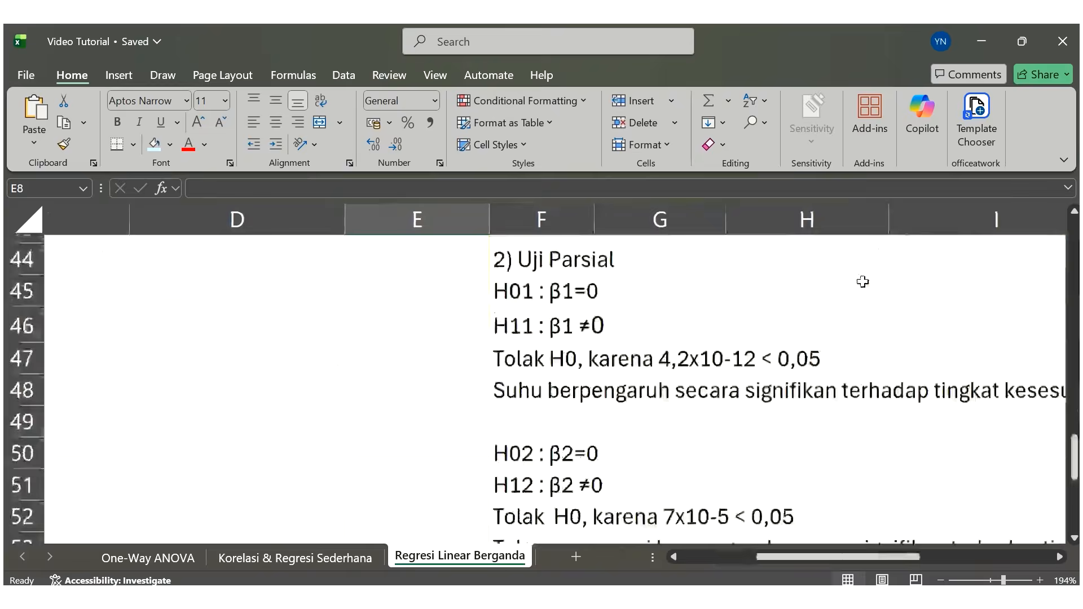
left_click(539, 311)
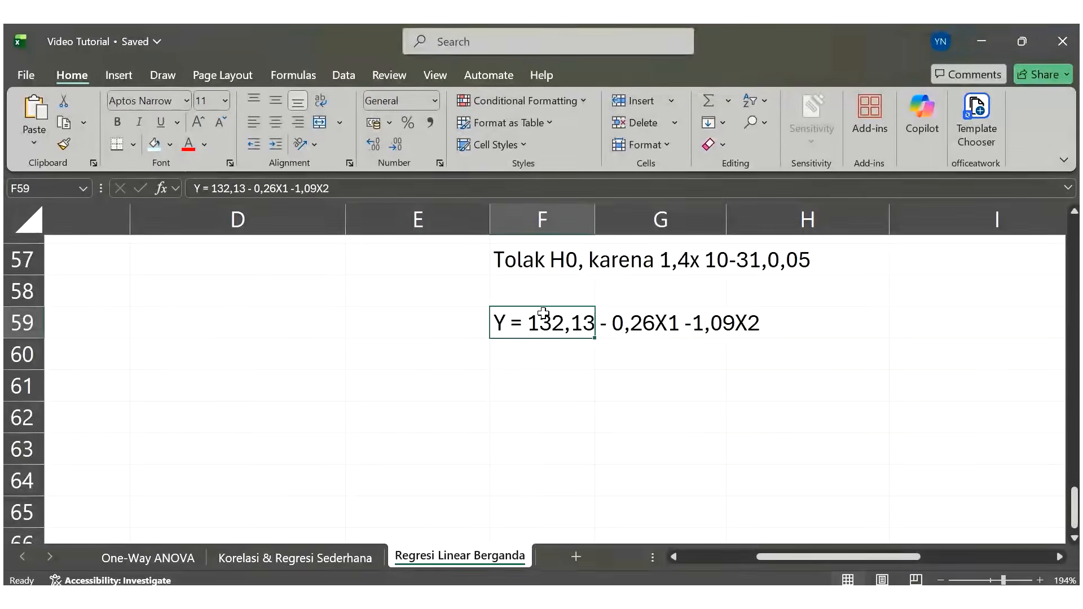
scroll(541, 312, "up", 16)
scroll(543, 312, "up", 1)
scroll(543, 312, "left", 2)
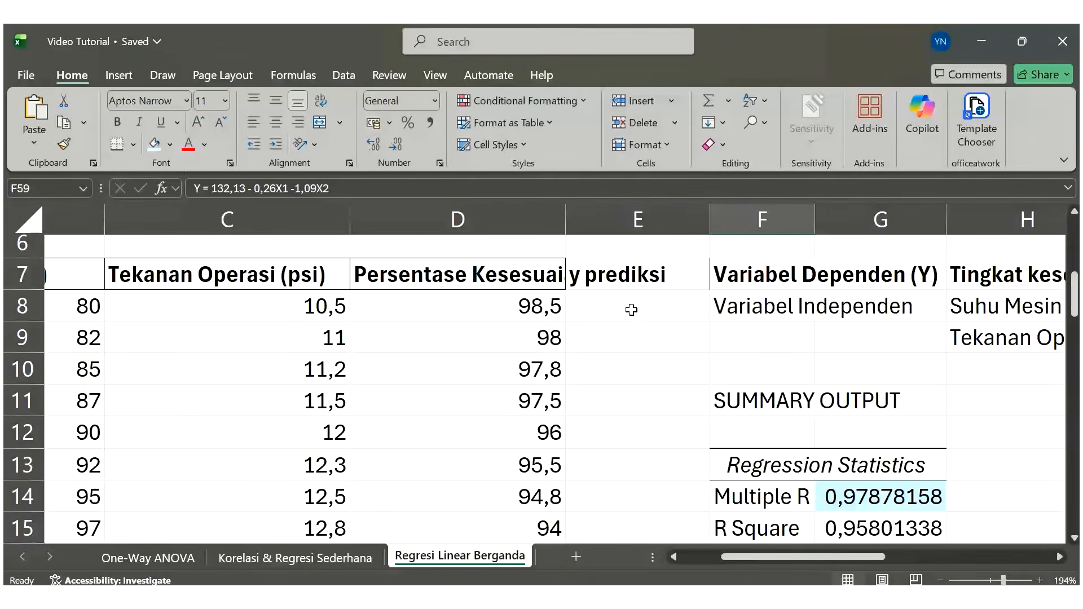
scroll(267, 333, "left", 2)
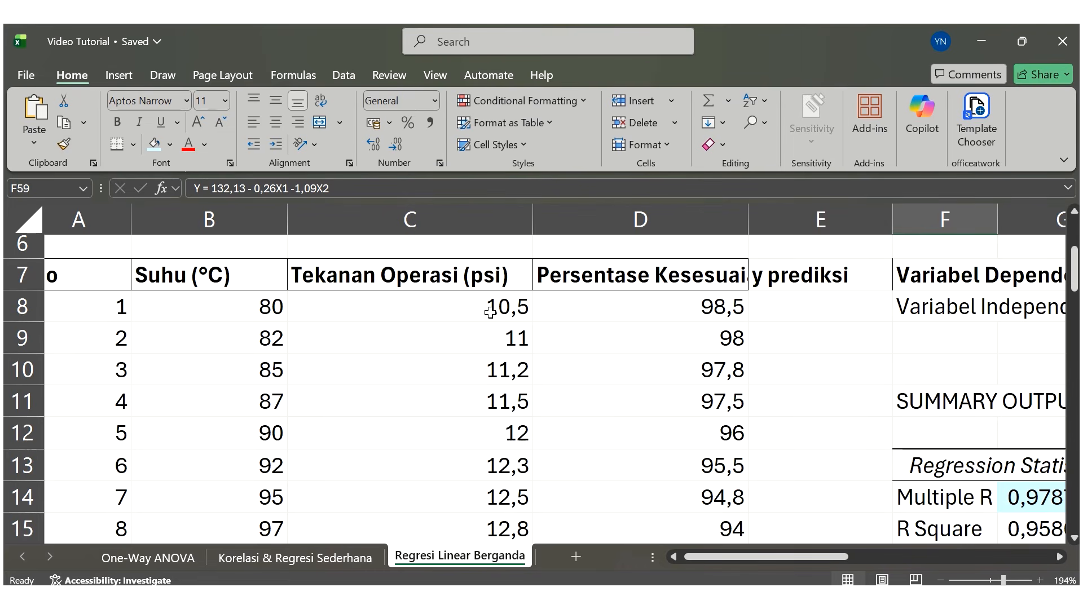
left_click(799, 313)
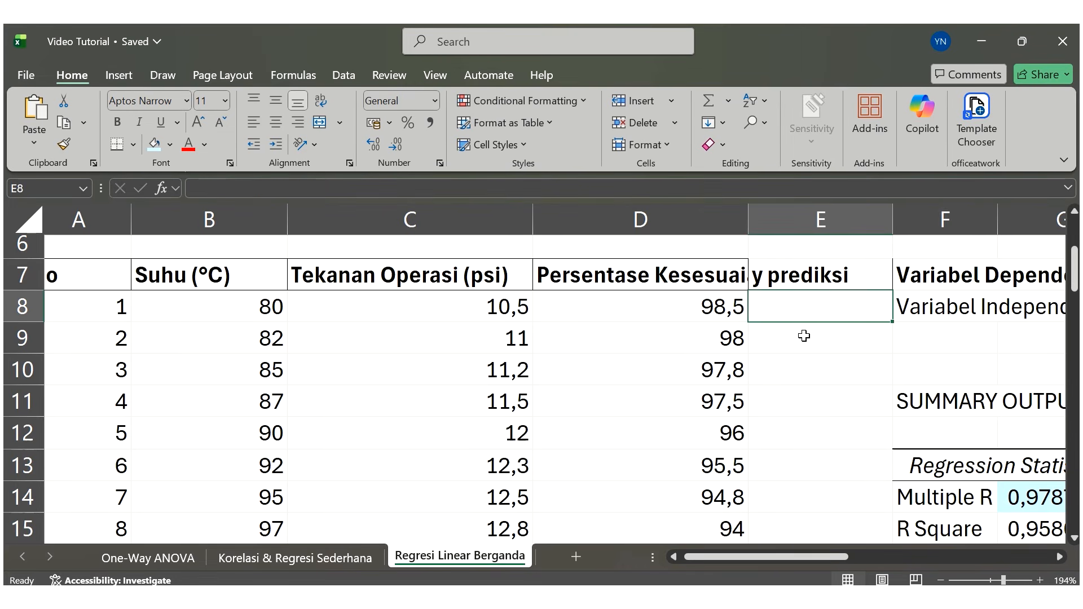
- Compare the Persentase Kesesuaian and y prediksi columns with the Multiple R value in the Regression Statistics table
scroll(811, 399, "right", 3)
scroll(809, 394, "down", 2)
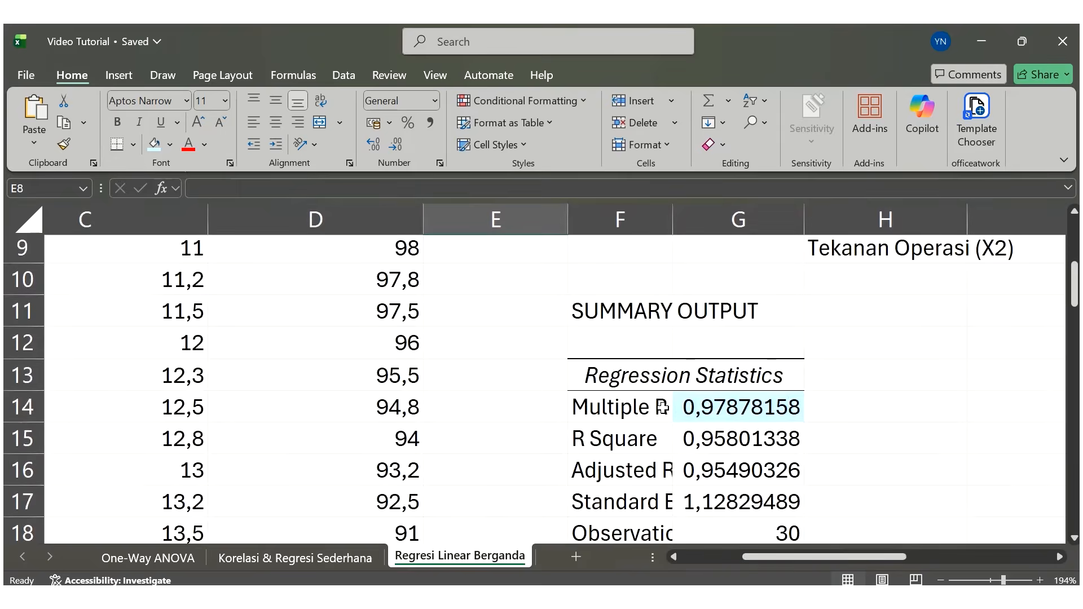
scroll(665, 331, "up", 2)
left_click_drag(382, 296, 488, 517)
scroll(516, 379, "down", 1)
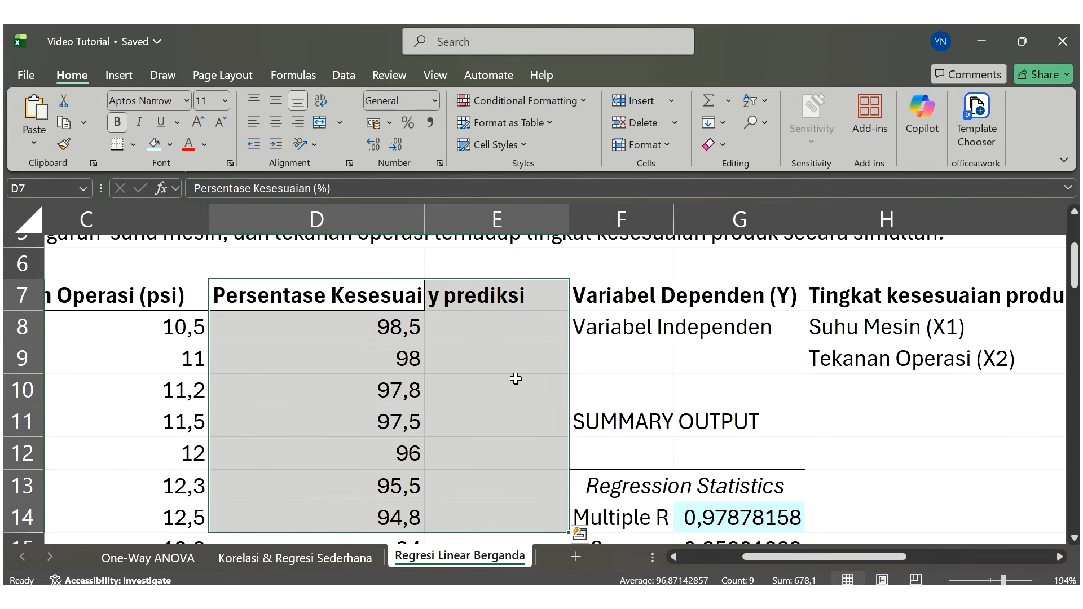
left_click_drag(367, 295, 452, 510)
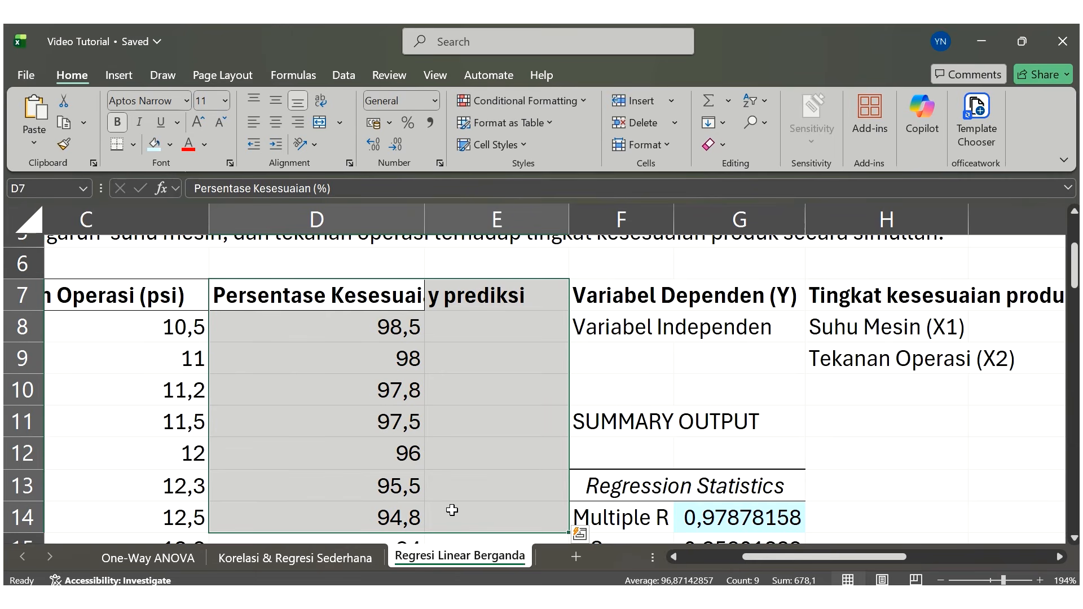
scroll(452, 510, "down", 1)
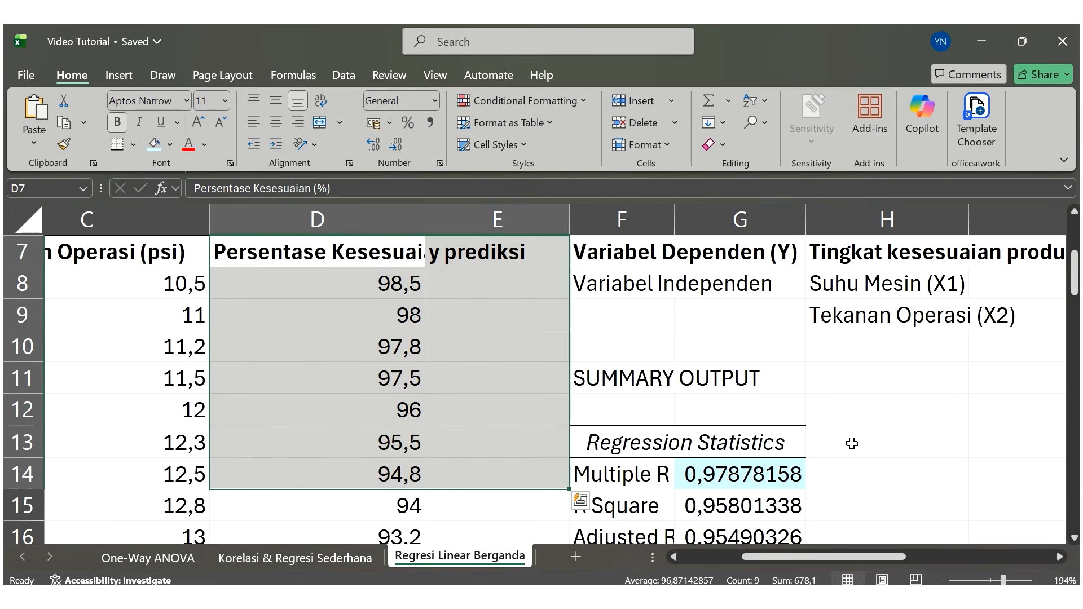
left_click(852, 443)
scroll(852, 443, "down", 1)
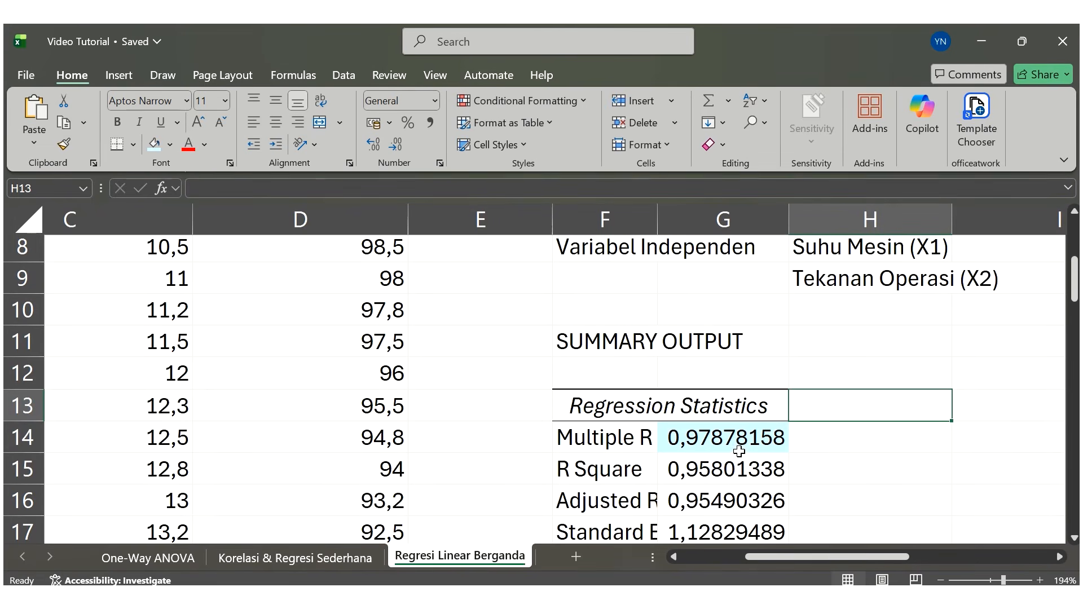
- Fill the R Square value in G15 of the Regression Statistics table with yellow
scroll(734, 451, "down", 1)
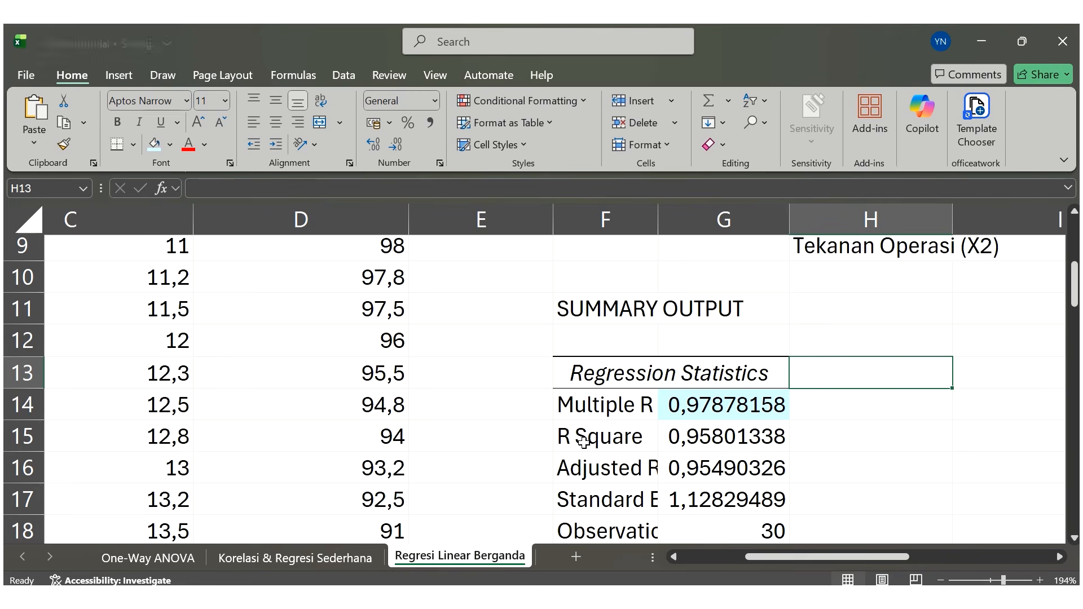
left_click(703, 434)
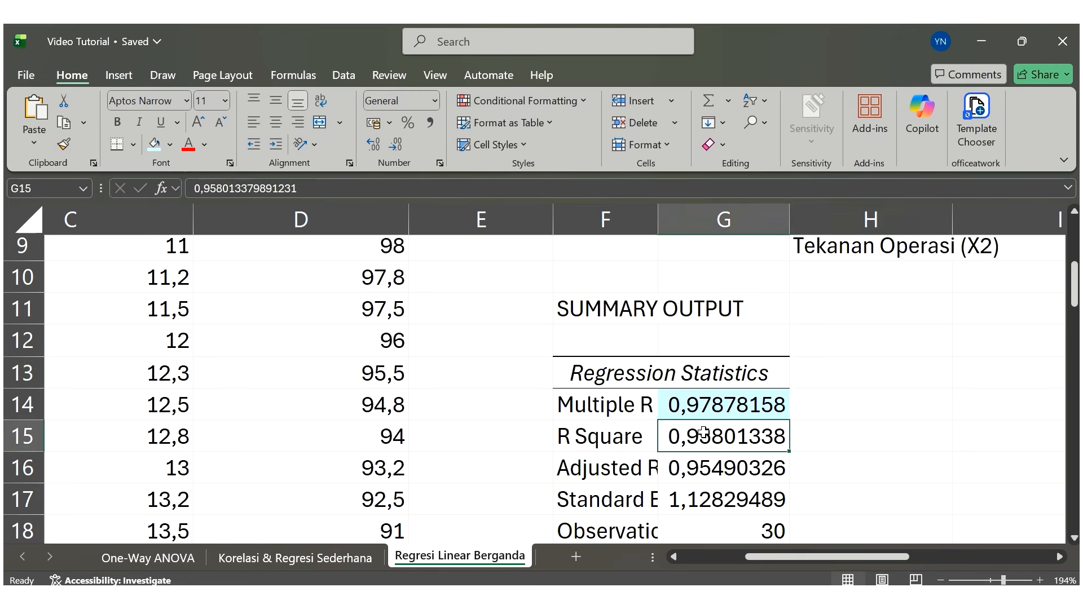
left_click(170, 145)
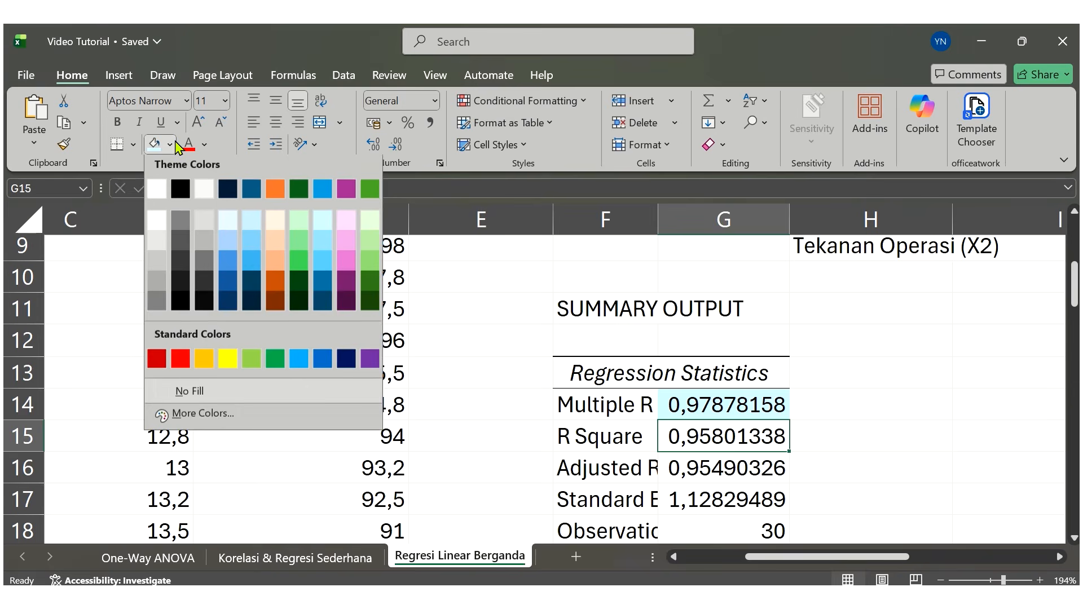
left_click(226, 362)
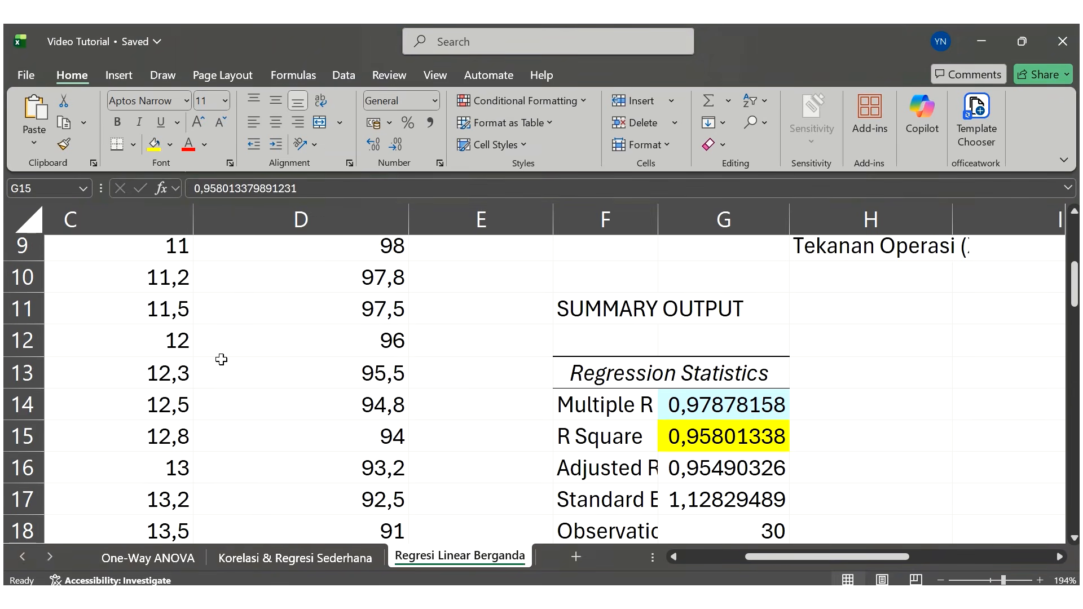
- Enter the interpretation "95% variasi tingkat kesesuaian produk dapat dijelaskan oleh variabel suhu dan tekanan opersi" in H15, beside the R Square value
left_click(855, 432)
type("9")
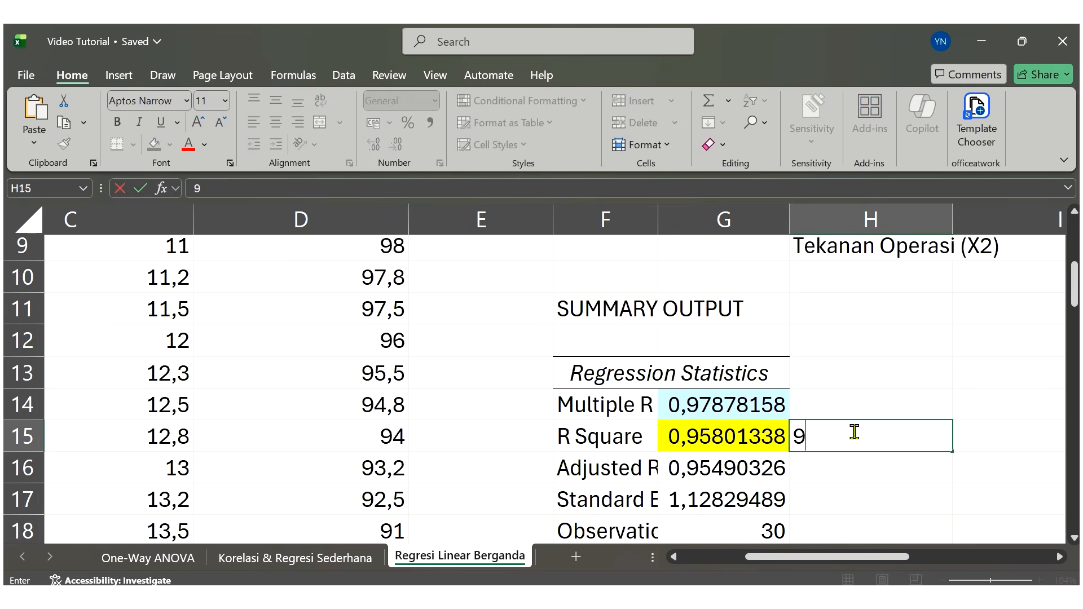
type("5% variasi")
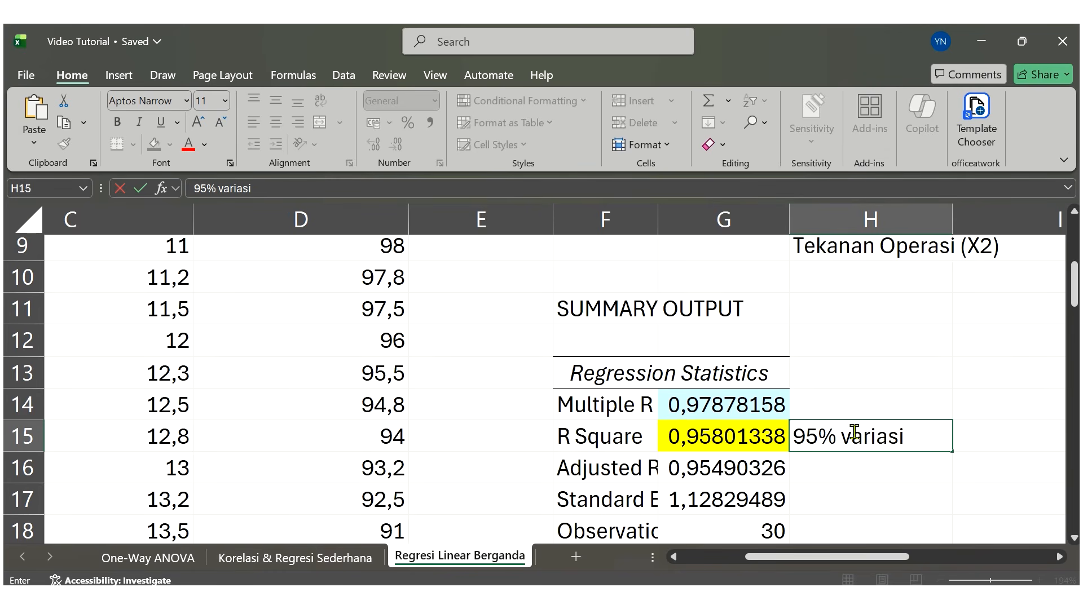
type("tingka")
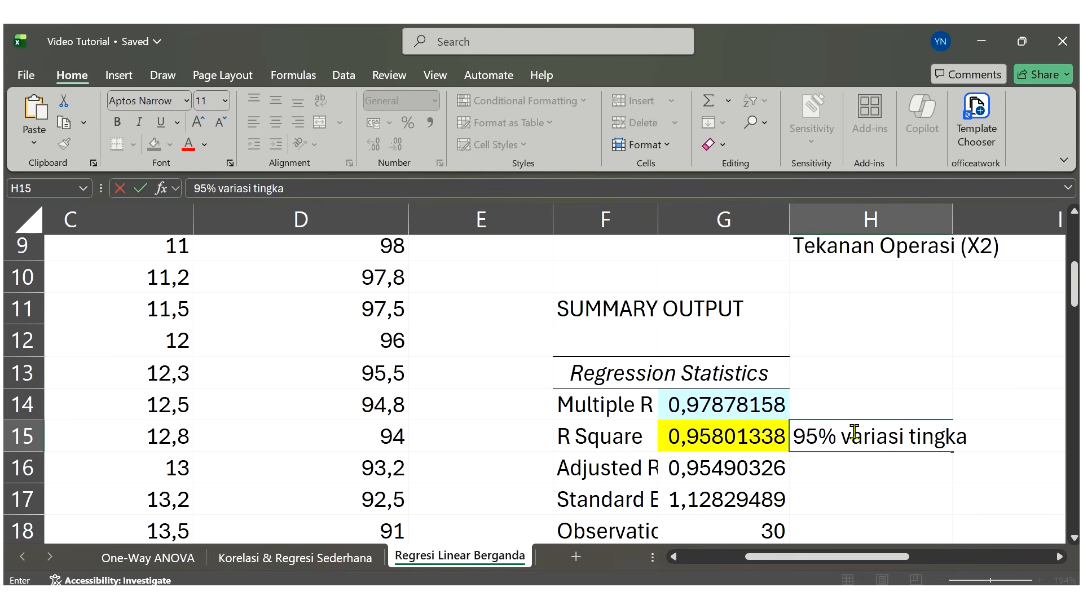
type("t kesesuaa")
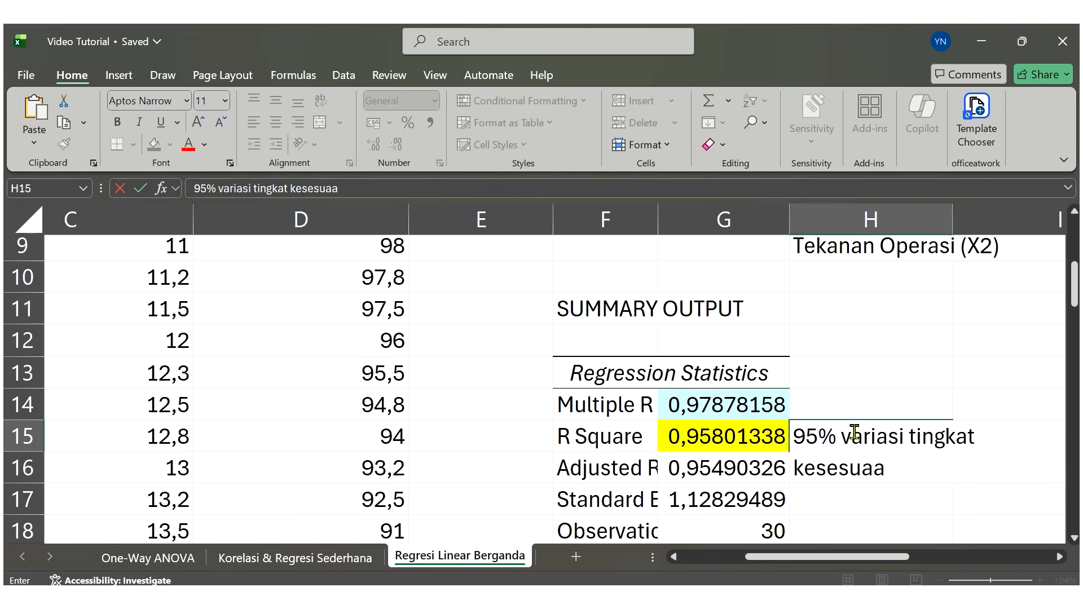
key("BackSpace")
type("ian produk")
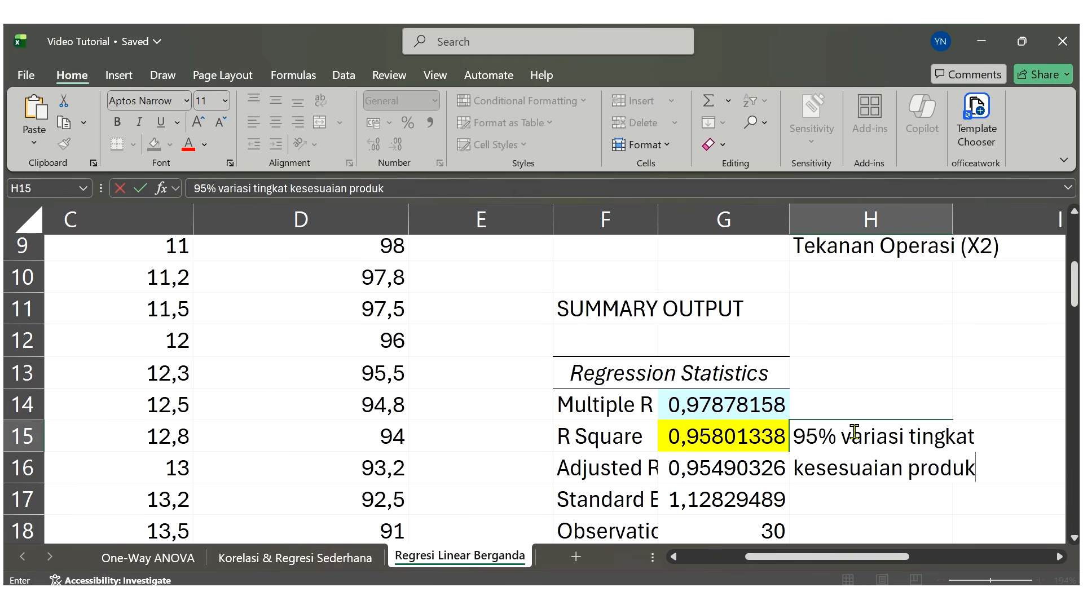
type(" dapat dijelas")
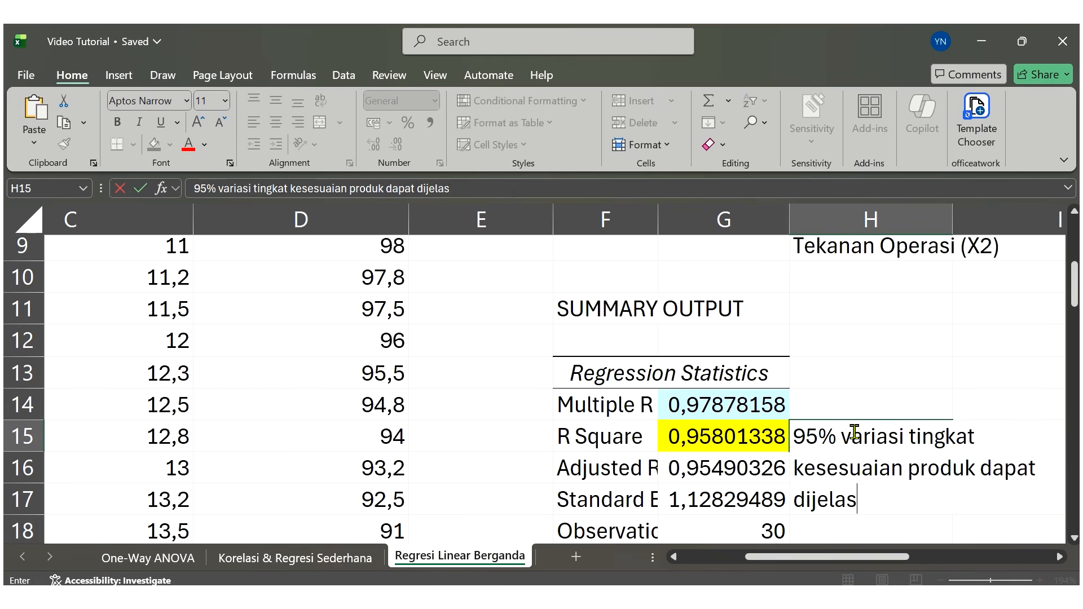
type("kan oleh")
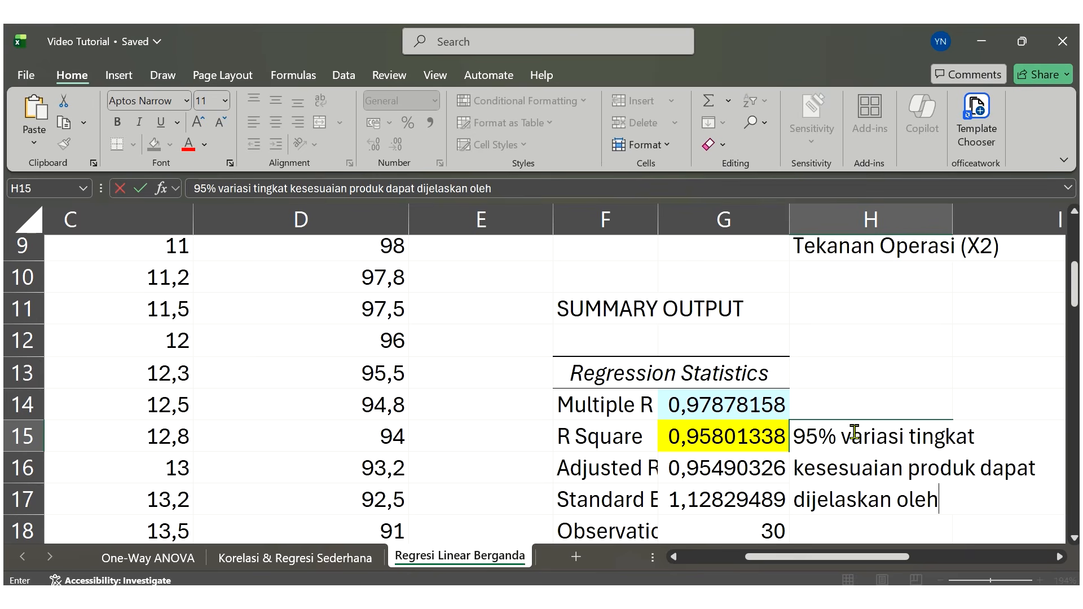
type(" variabe")
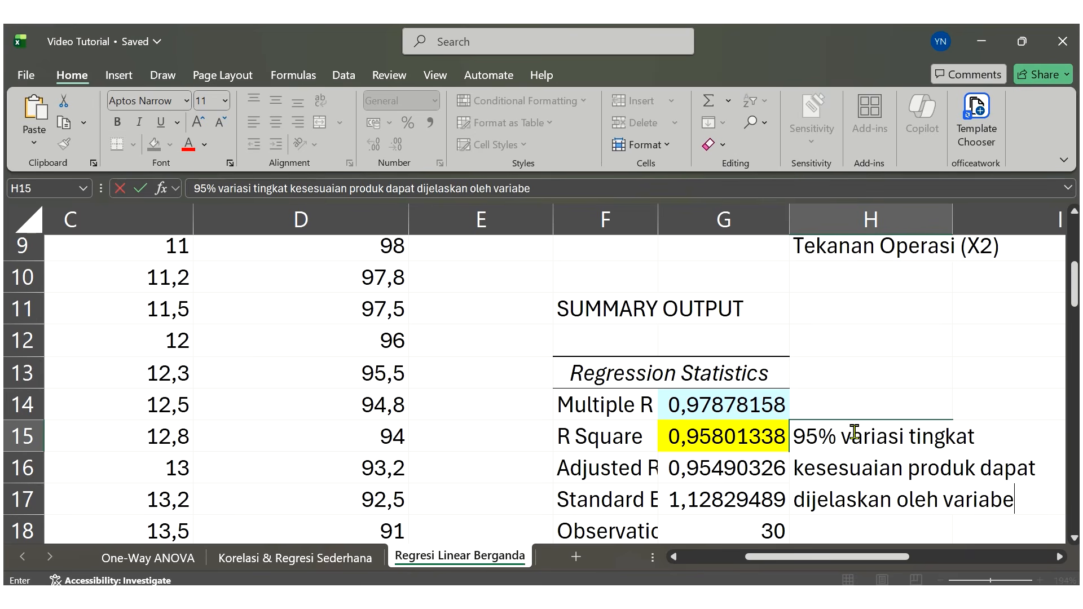
type("l suhu d")
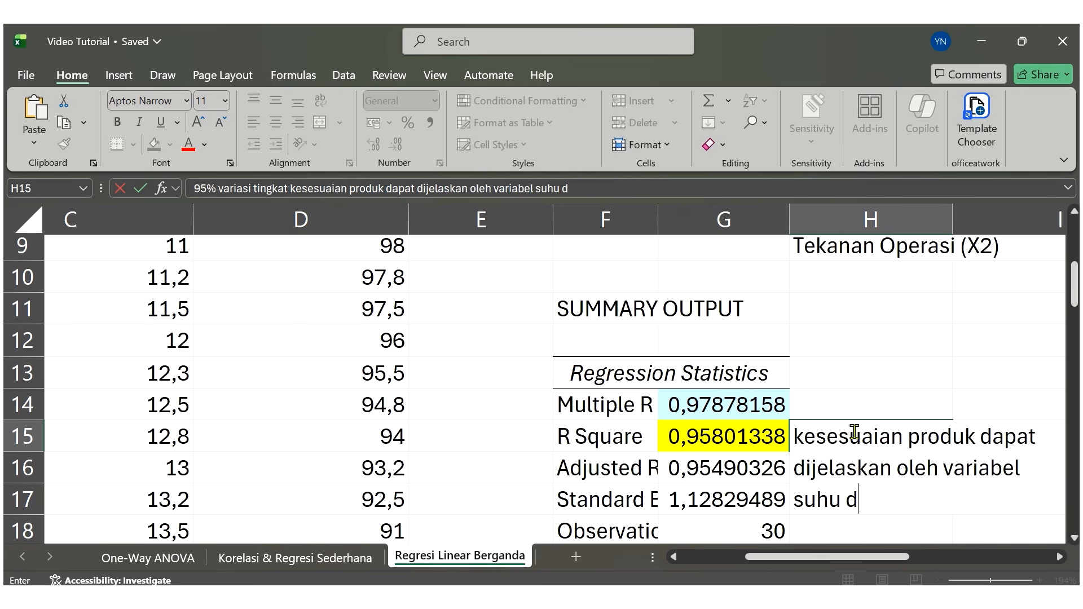
type("an tekanan opersi")
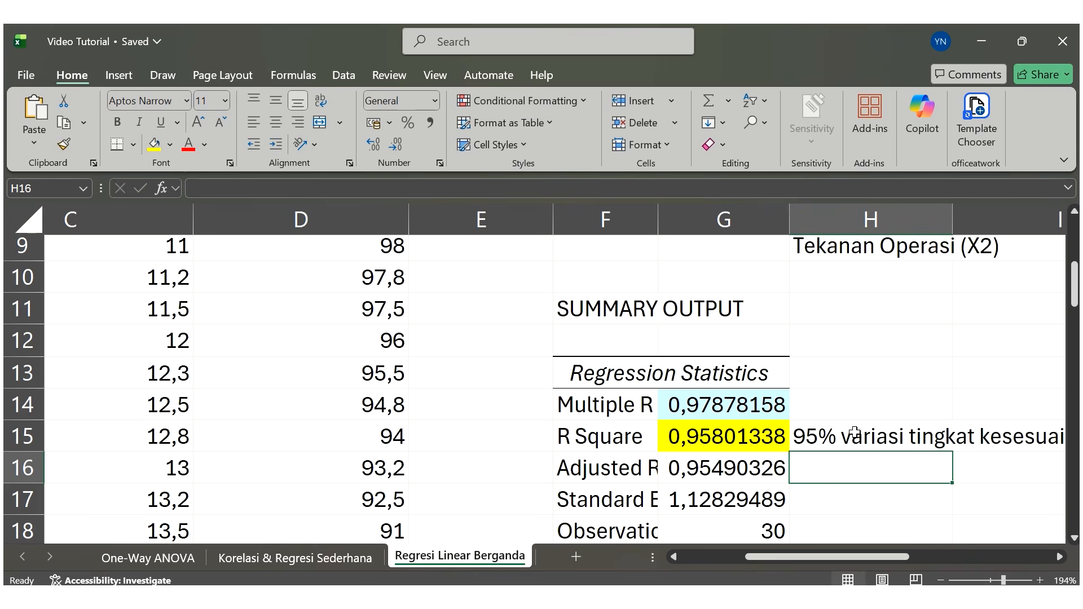
- Fill the R Square label in F15 with the same yellow as its value
scroll(746, 478, "right", 3)
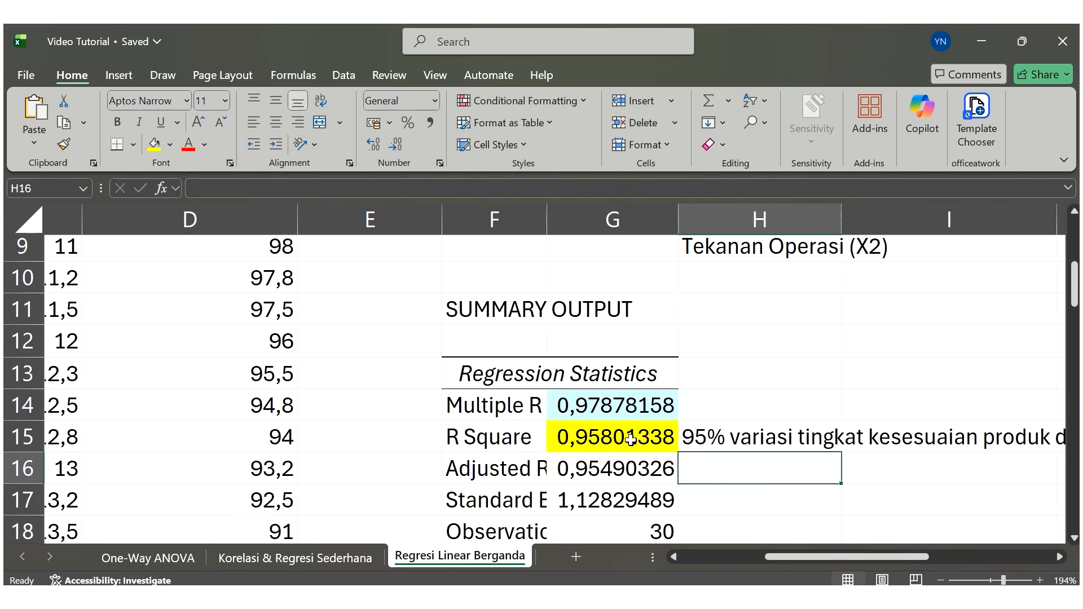
left_click(631, 439)
left_click(496, 441)
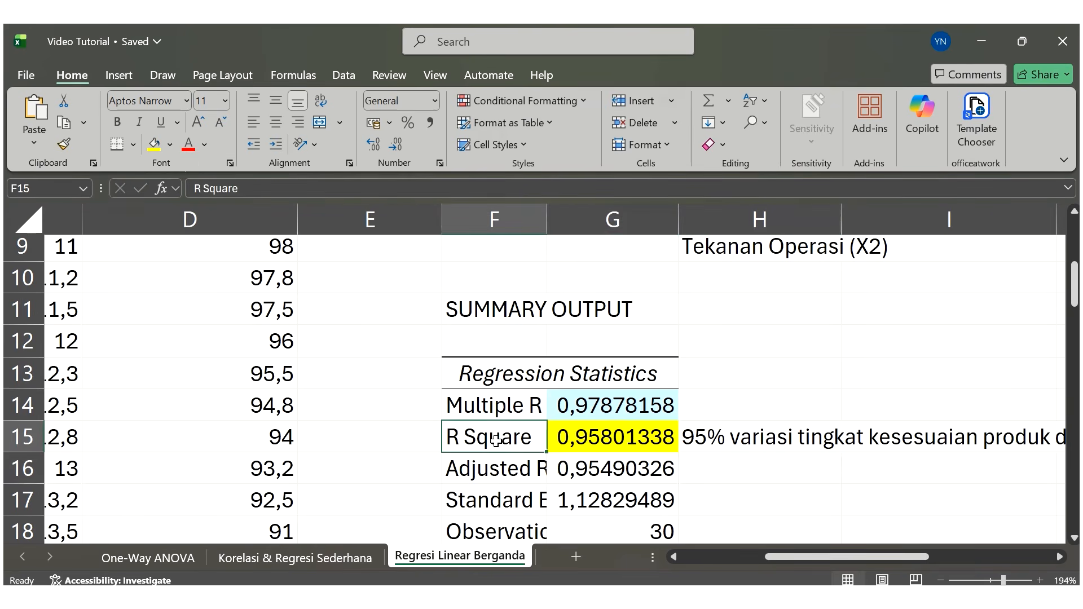
left_click(152, 144)
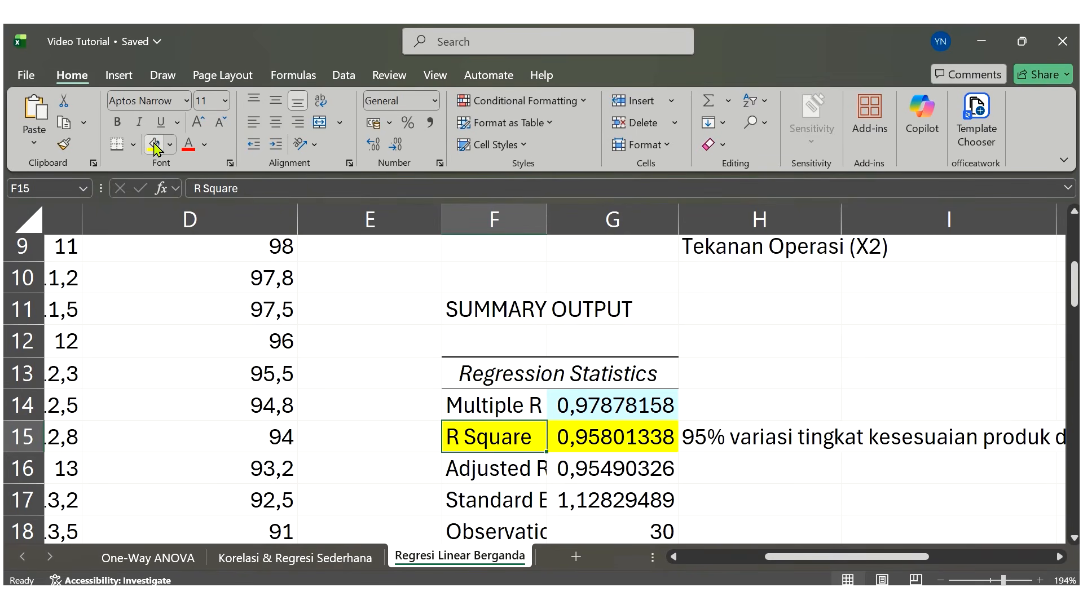
- Examine the Adjusted R Square, Standard Error and Observations rows, followed by an overview of the regression output and ANOVA table
left_click(514, 473)
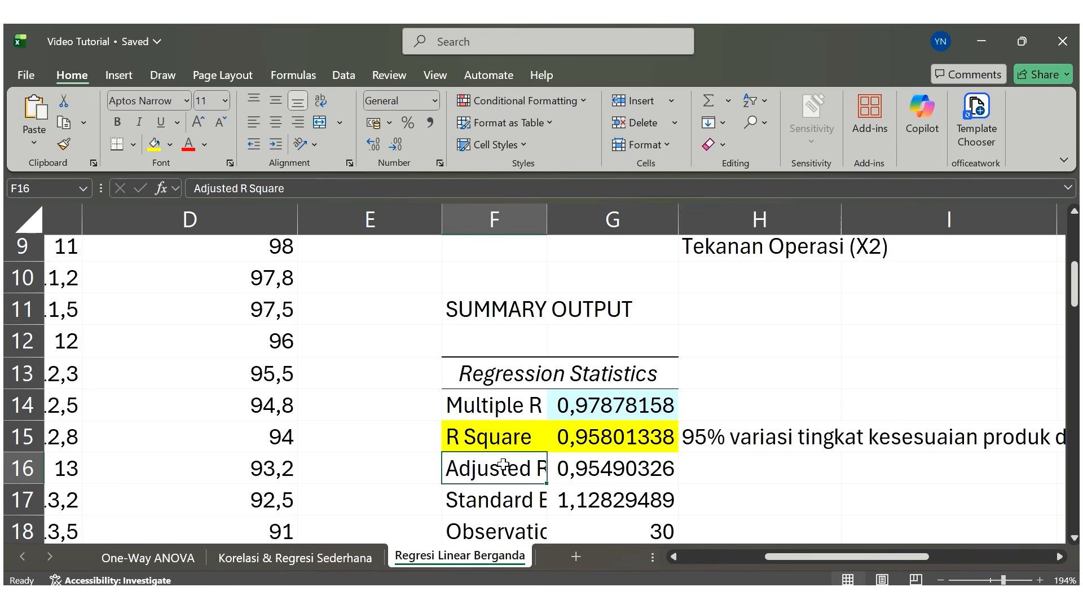
left_click_drag(503, 464, 612, 473)
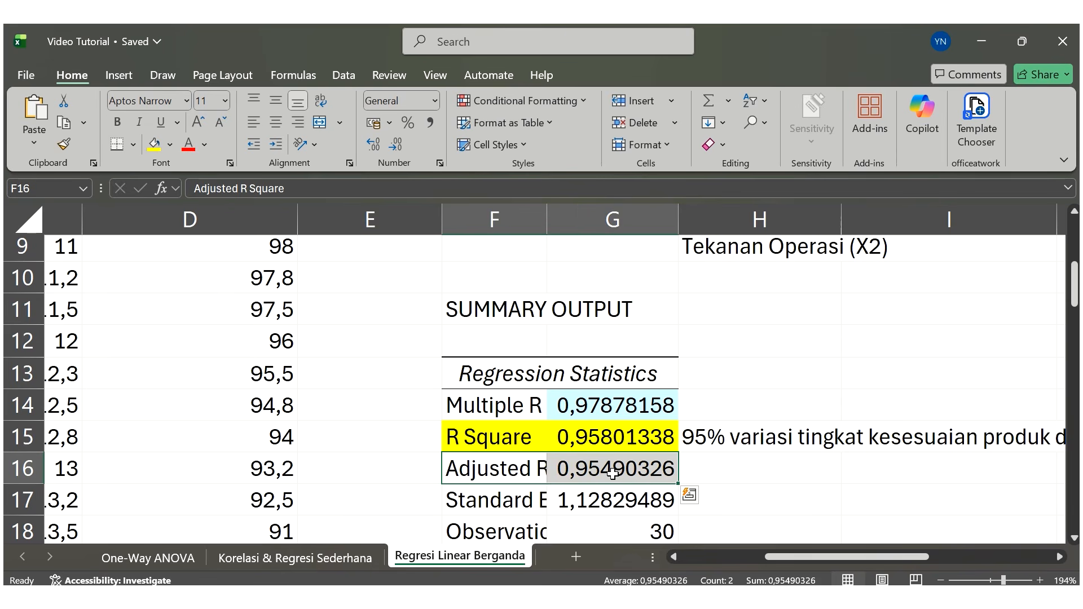
scroll(612, 473, "down", 1)
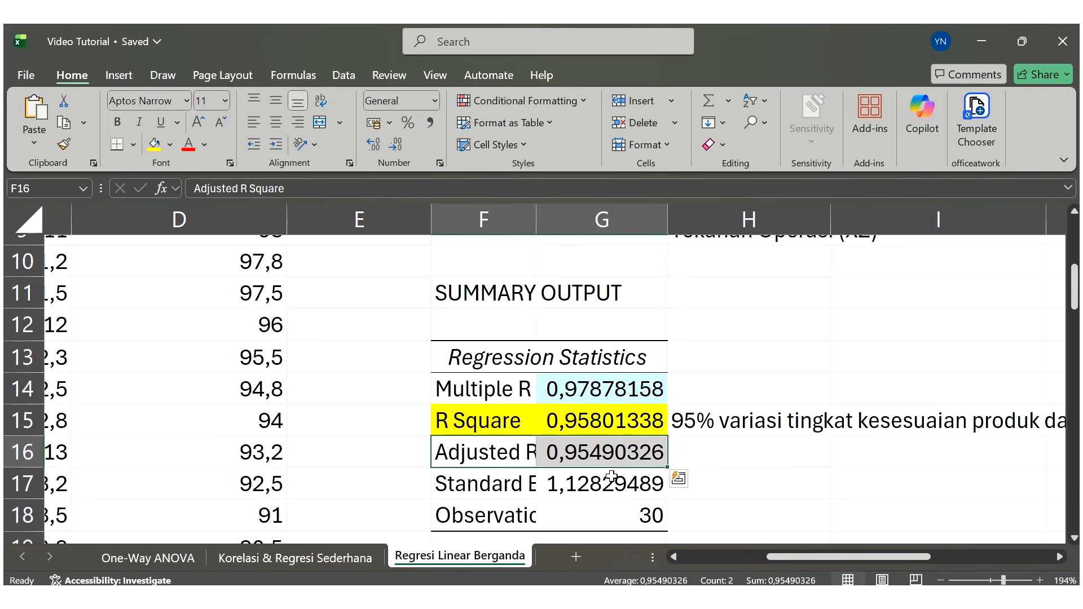
left_click(501, 484)
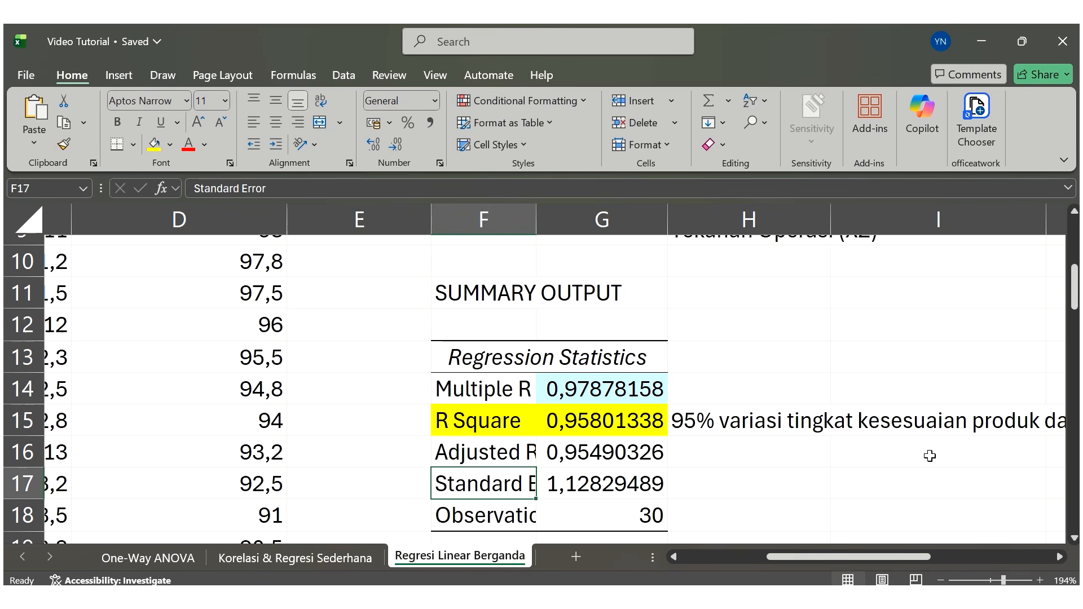
scroll(930, 456, "down", 1)
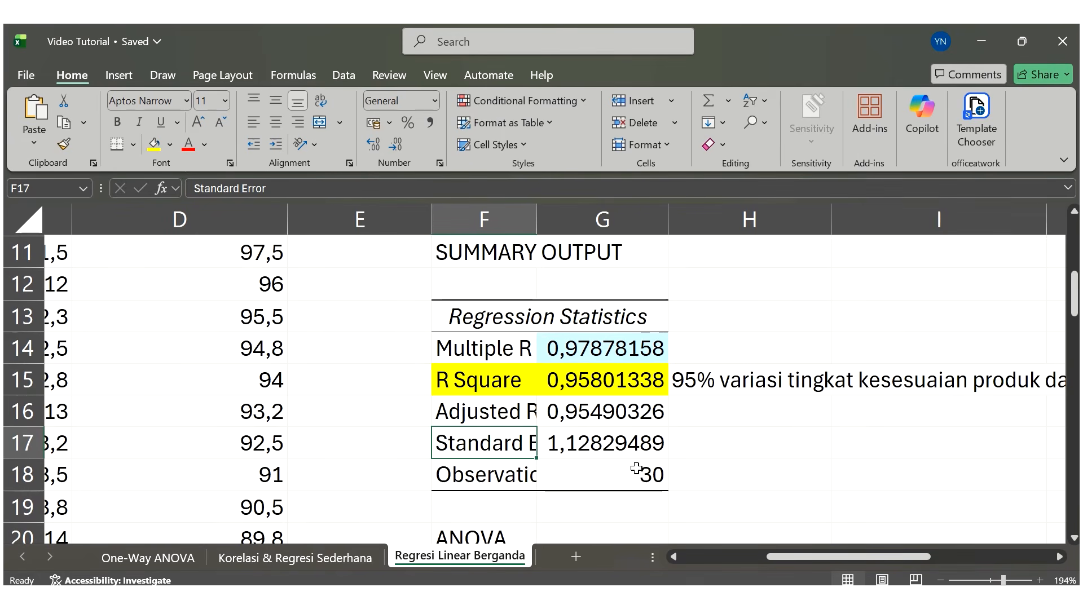
scroll(636, 468, "down", 1)
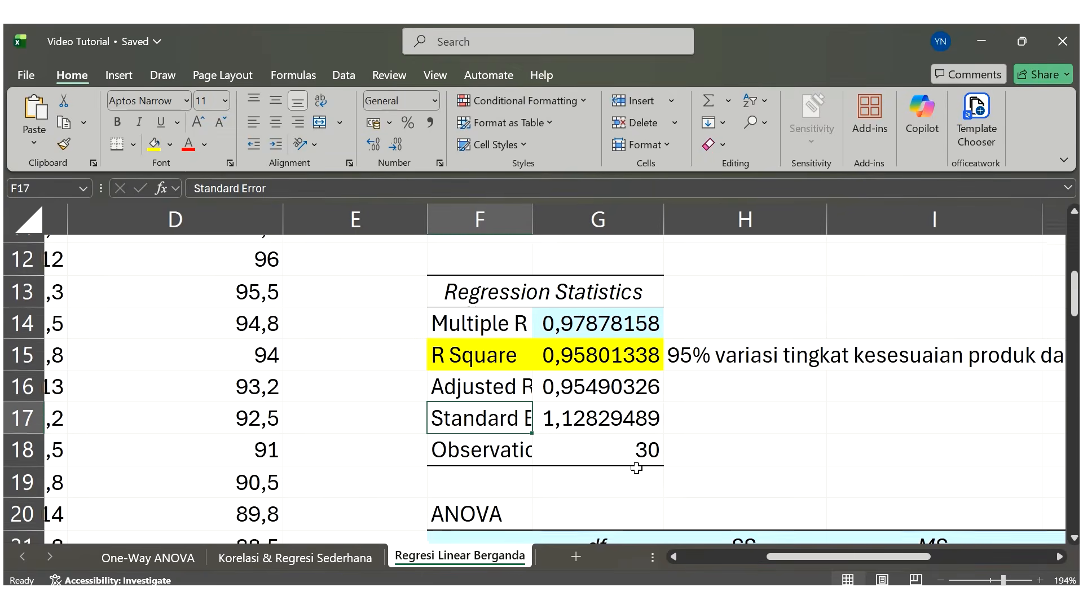
scroll(637, 469, "down", 2)
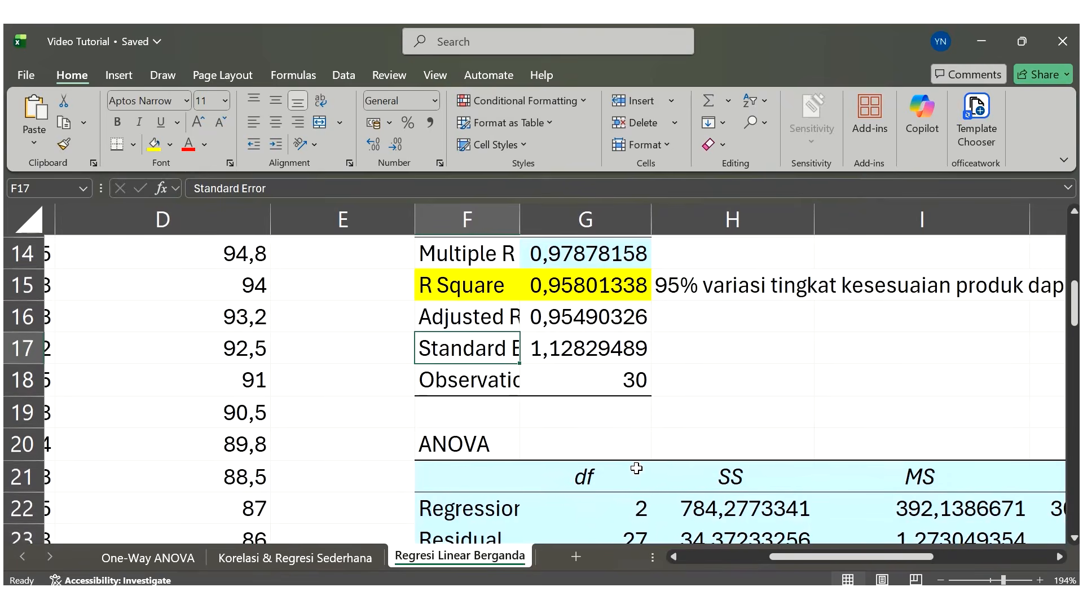
scroll(637, 469, "down", 4, "ctrl")
scroll(636, 468, "down", 3, "ctrl")
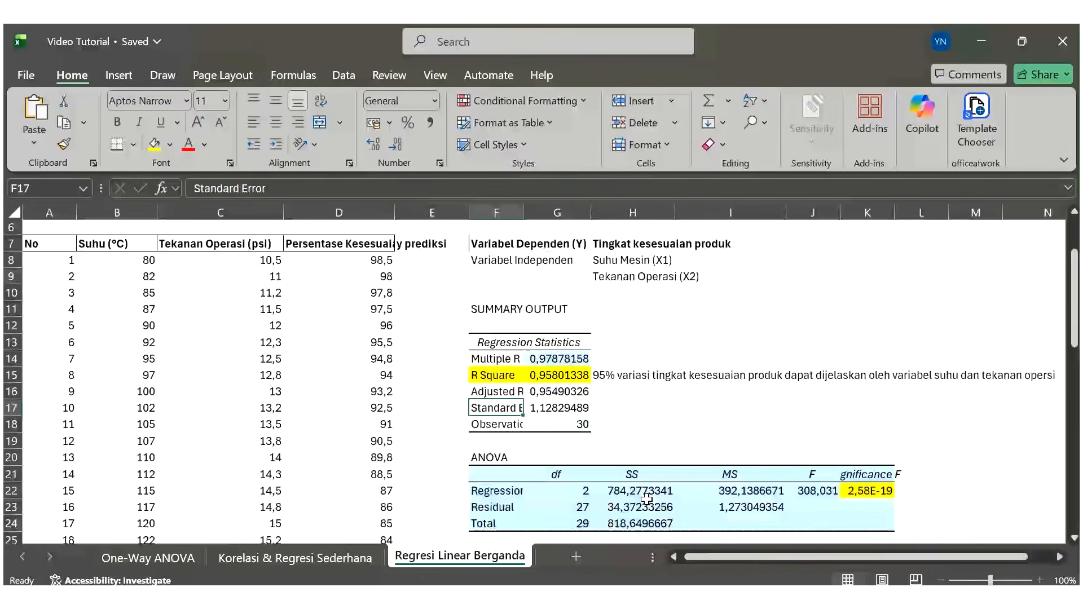
mouse_move(519, 28)
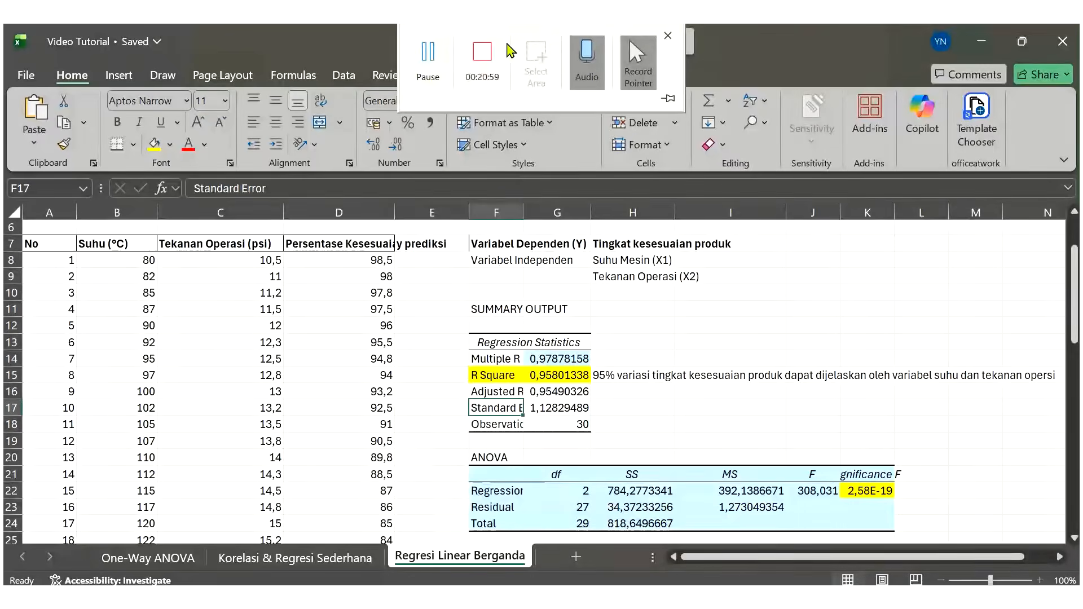